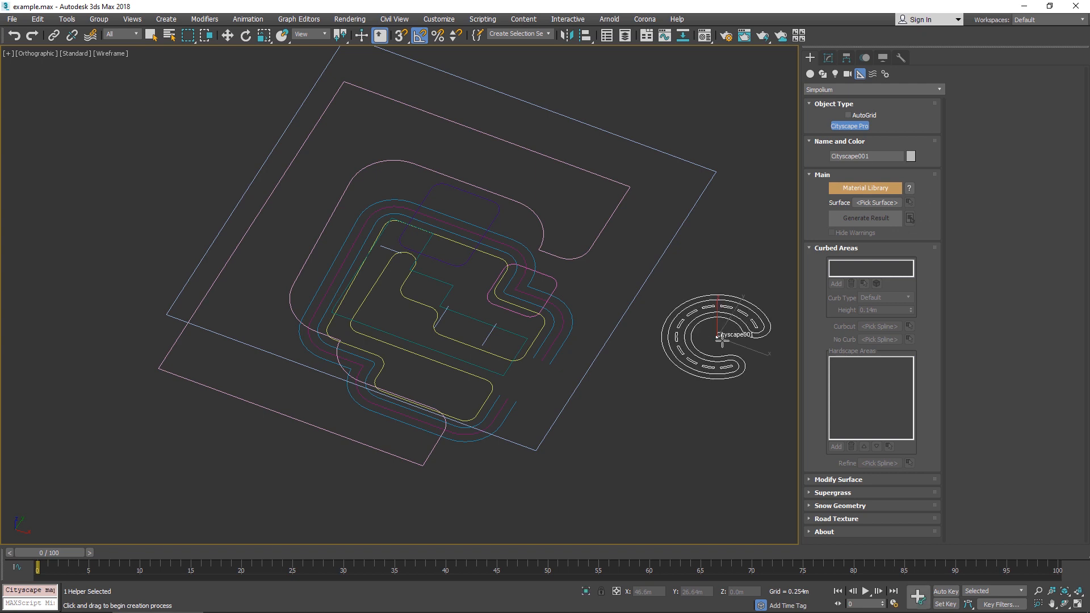
- Rename the new Cityscape helper as Main Site
{"action": "key", "text": "w"}
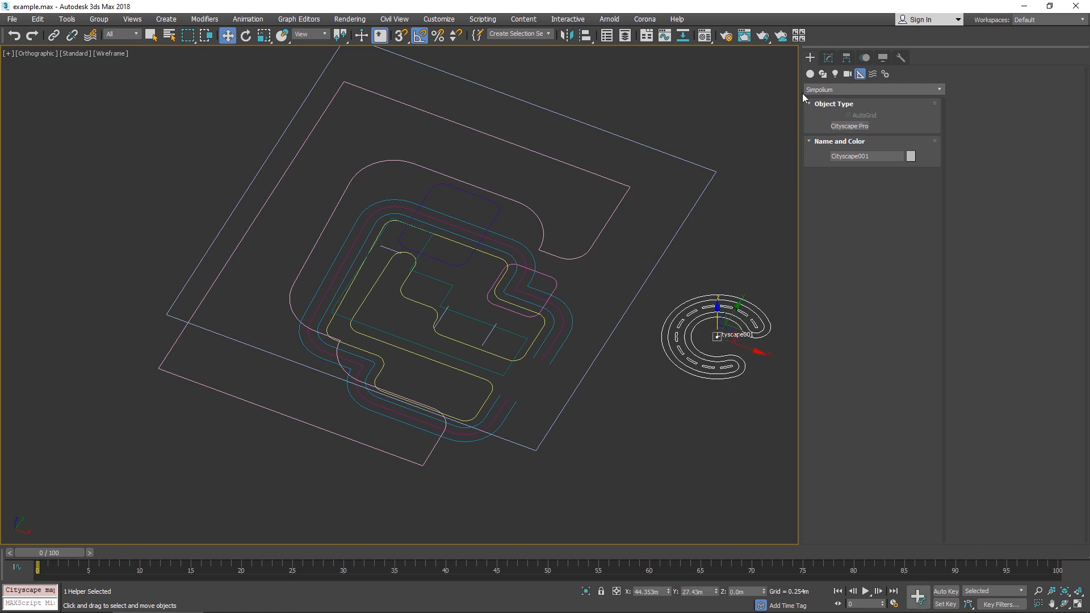
{"action": "left_click", "coordinate": [828, 57]}
{"action": "left_click", "coordinate": [849, 74]}
{"action": "type", "text": "Main Site"}
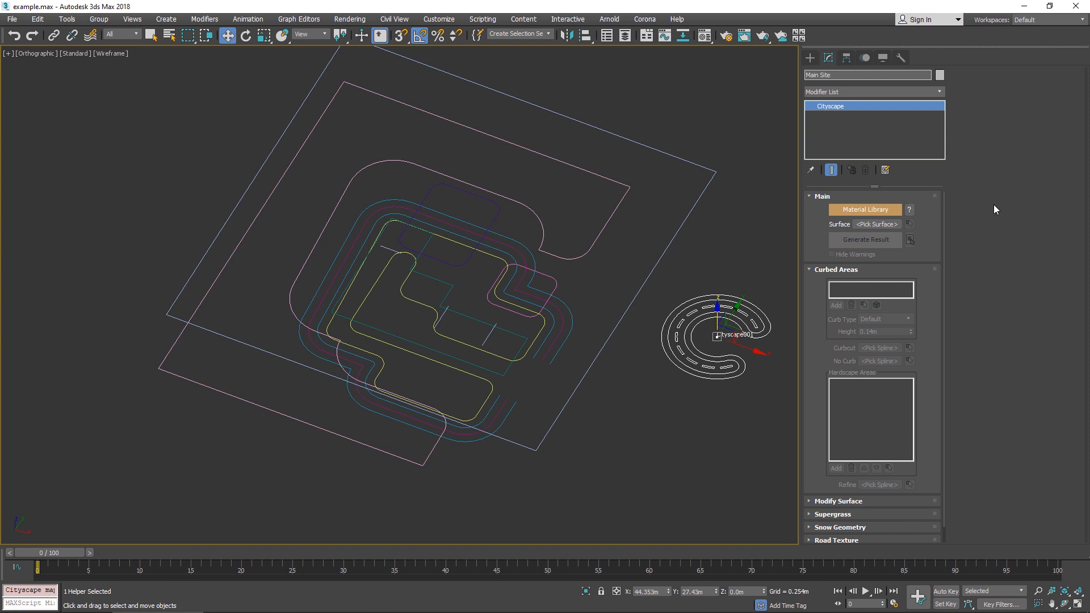
{"action": "key", "text": "Return"}
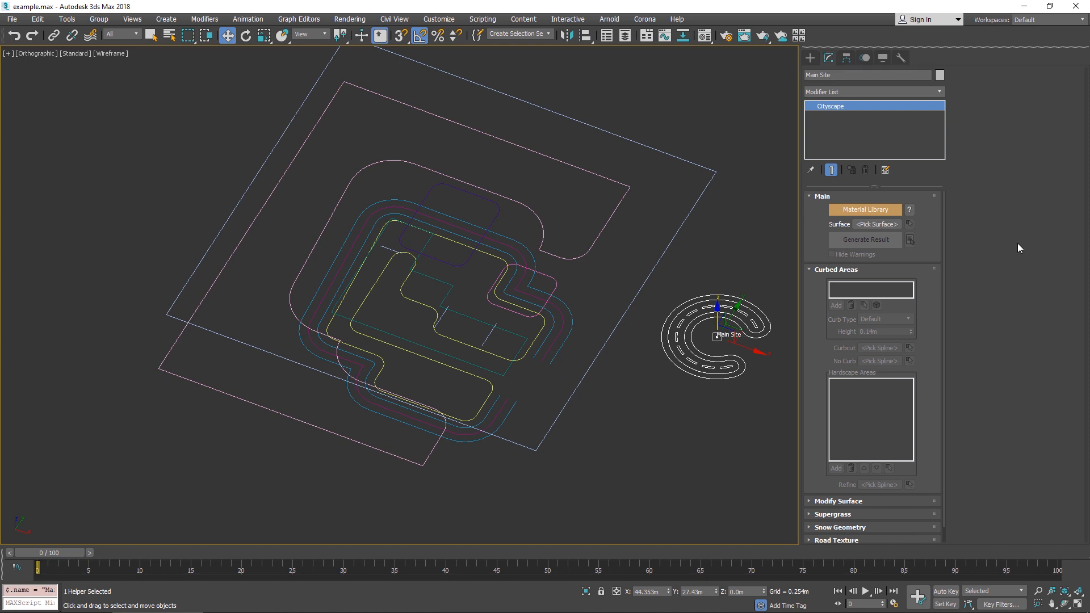
- Assign the large flat plane above the splines as Main Site's surface, with the viewport shaded
{"action": "left_click", "coordinate": [885, 225]}
{"action": "key", "text": "F3"}
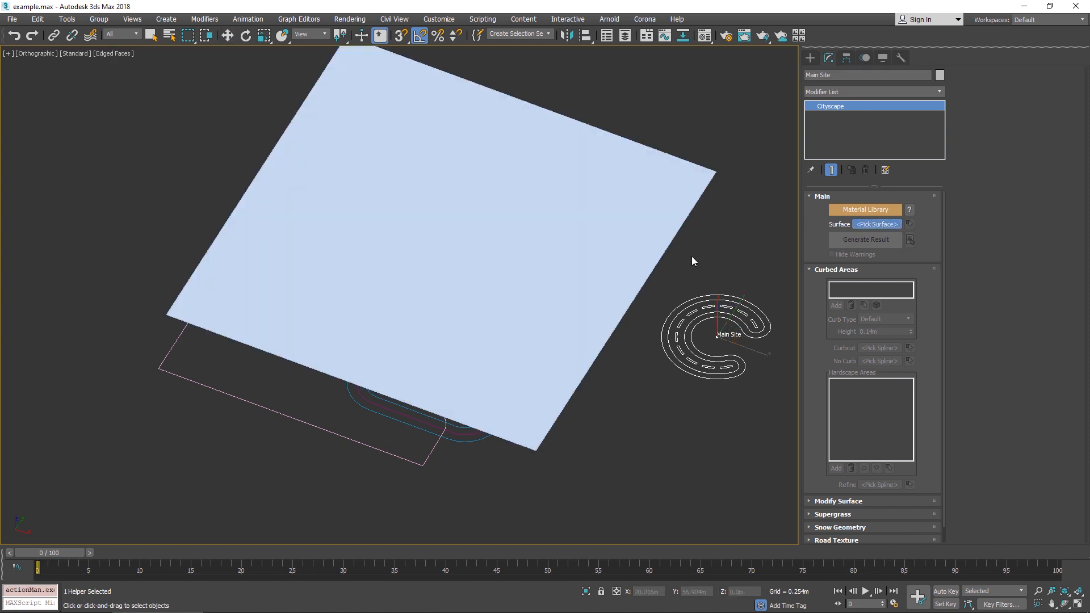
{"action": "left_click", "coordinate": [671, 226]}
- Add the inner yellow closed spline and the outer pink closed spline as curbed areas
{"action": "middle_click_drag", "start_coordinate": [706, 292], "coordinate": [713, 241], "text": "alt"}
{"action": "scroll", "coordinate": [713, 236], "scroll_direction": "up", "scroll_amount": 5}
{"action": "middle_click_drag", "start_coordinate": [561, 345], "coordinate": [567, 277]}
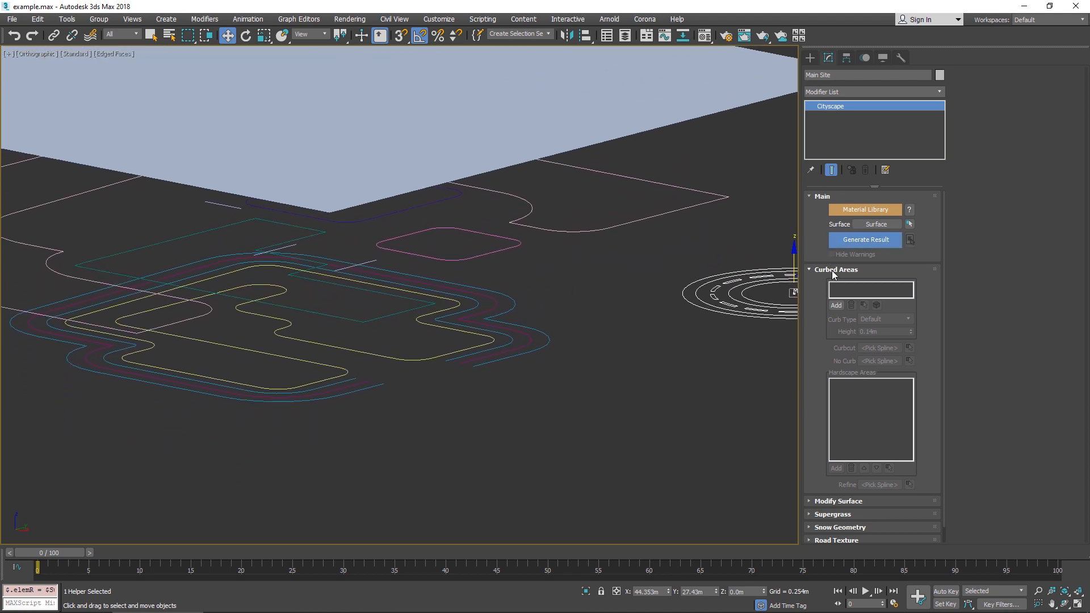
{"action": "left_click", "coordinate": [834, 305]}
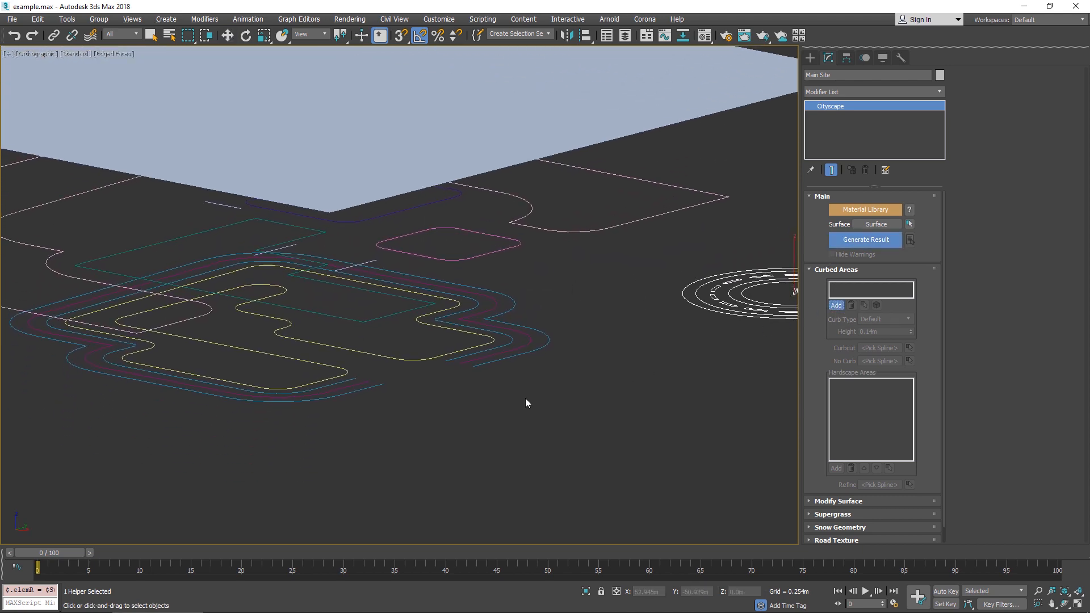
{"action": "left_click", "coordinate": [419, 361]}
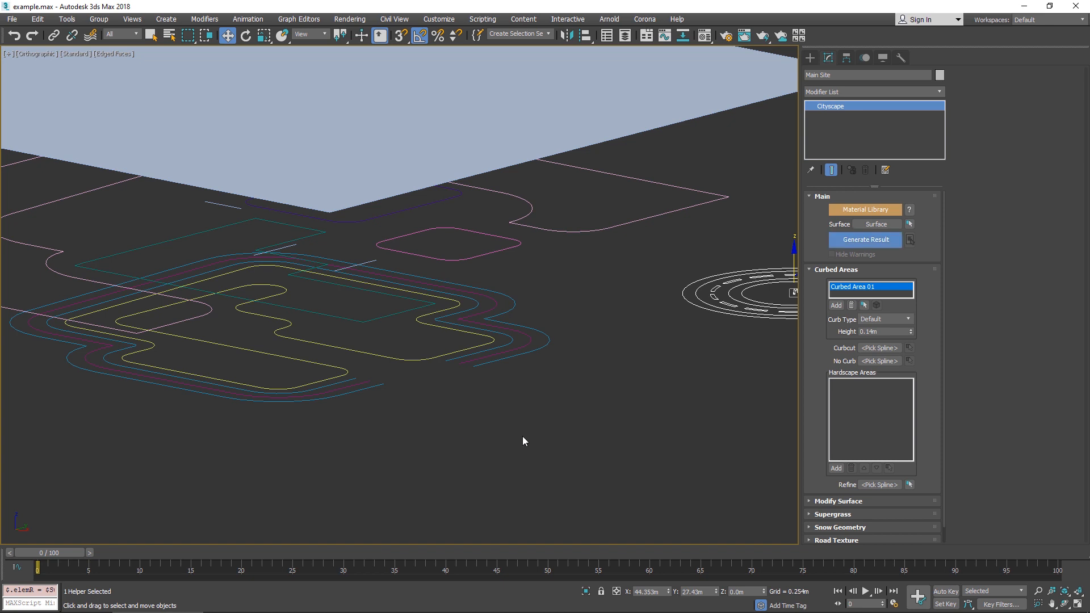
{"action": "left_click", "coordinate": [831, 308]}
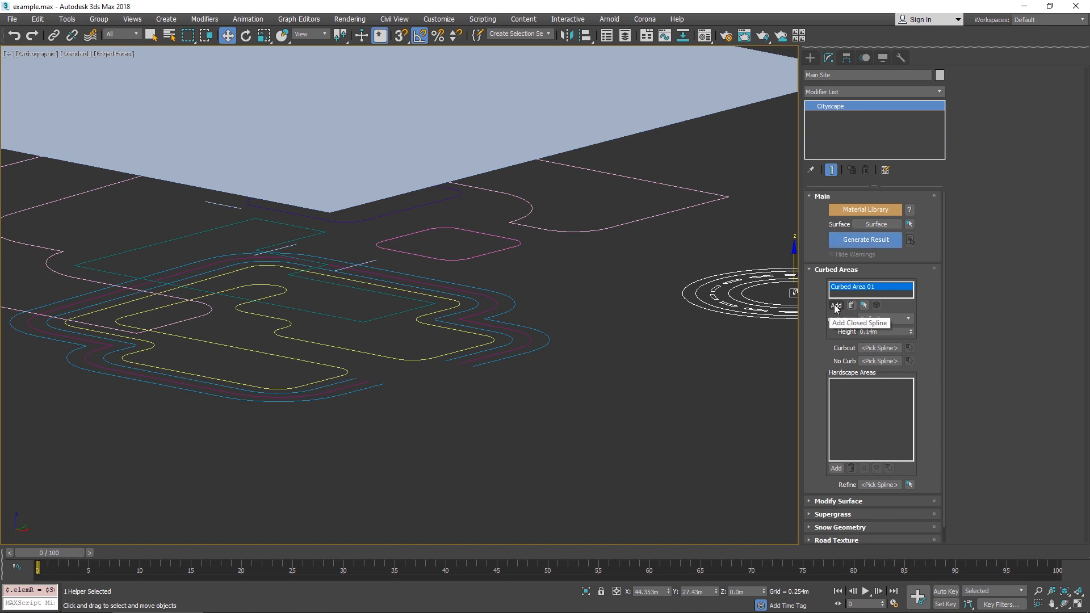
{"action": "left_click", "coordinate": [579, 231]}
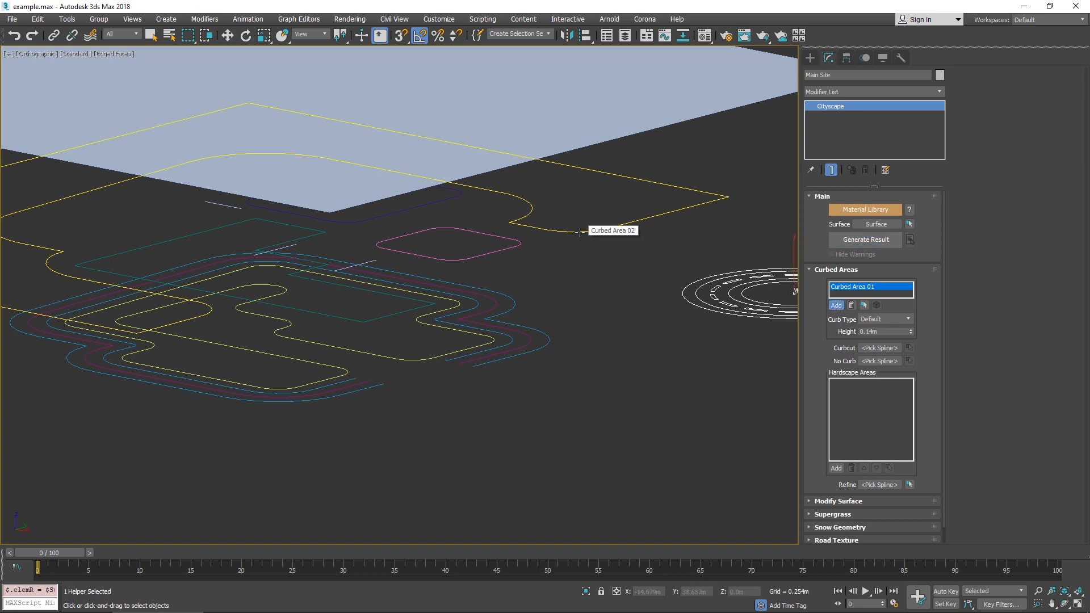
- Set the curb type of Curbed Area 02 to Low Poly and generate the result
{"action": "left_click", "coordinate": [909, 319]}
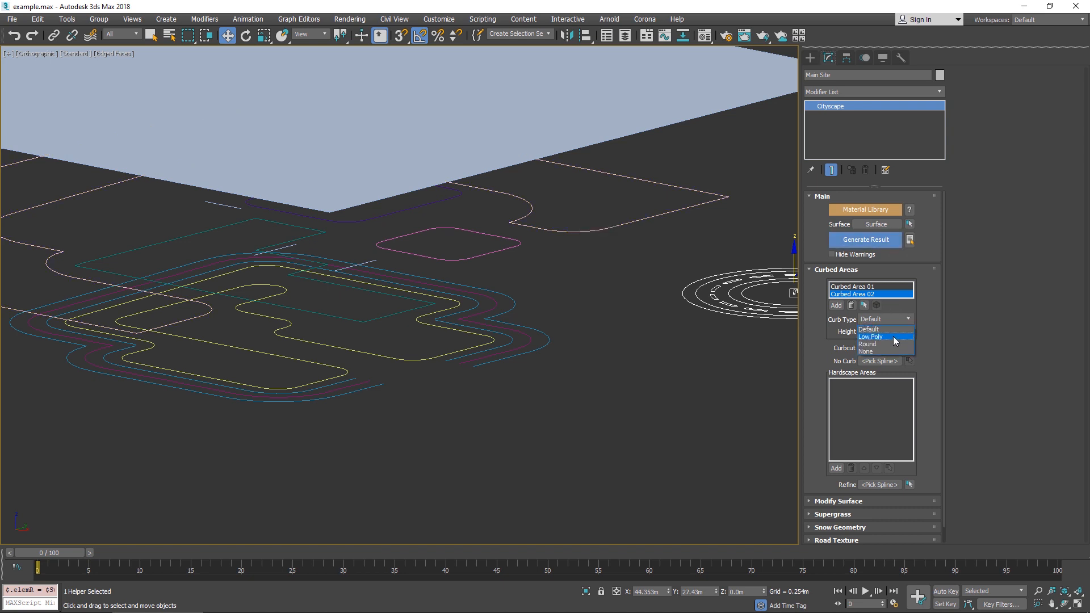
{"action": "left_click", "coordinate": [893, 336]}
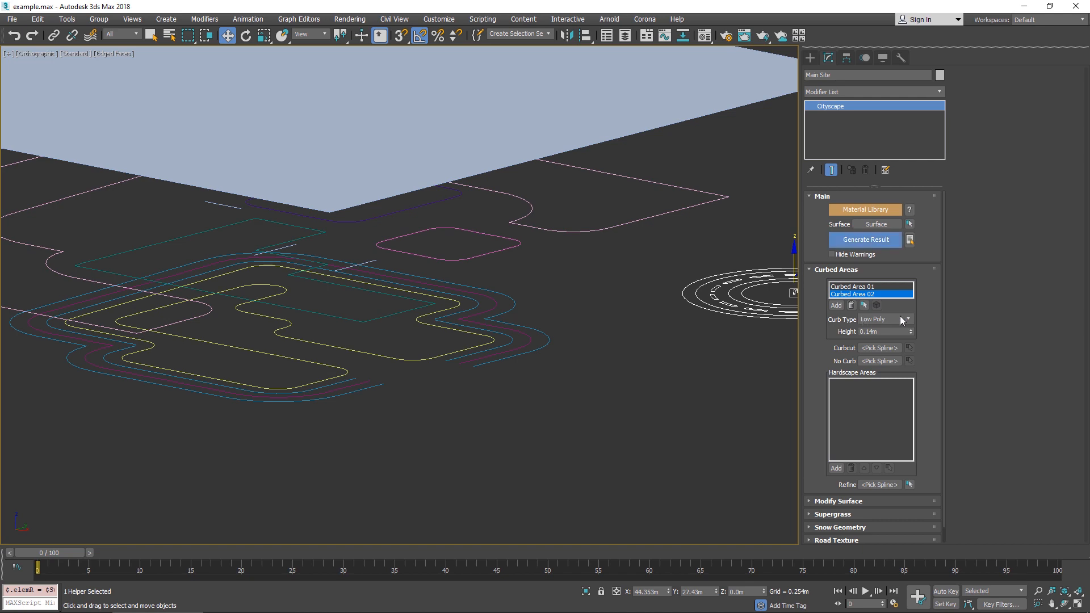
{"action": "middle_click_drag", "start_coordinate": [564, 252], "coordinate": [652, 380]}
{"action": "left_click", "coordinate": [850, 240]}
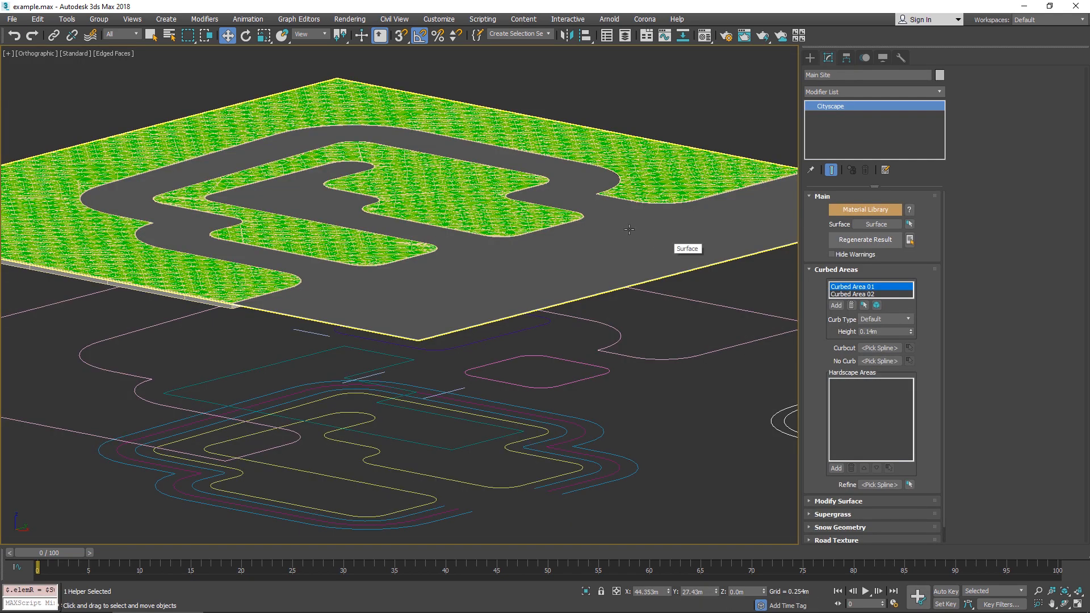
- Add the teal Sidewalk spline and the pink Red Pavement spline as hardscape areas of Curbed Area 01
{"action": "middle_click_drag", "start_coordinate": [613, 221], "coordinate": [579, 226]}
{"action": "scroll", "coordinate": [630, 236], "scroll_direction": "up", "scroll_amount": 5}
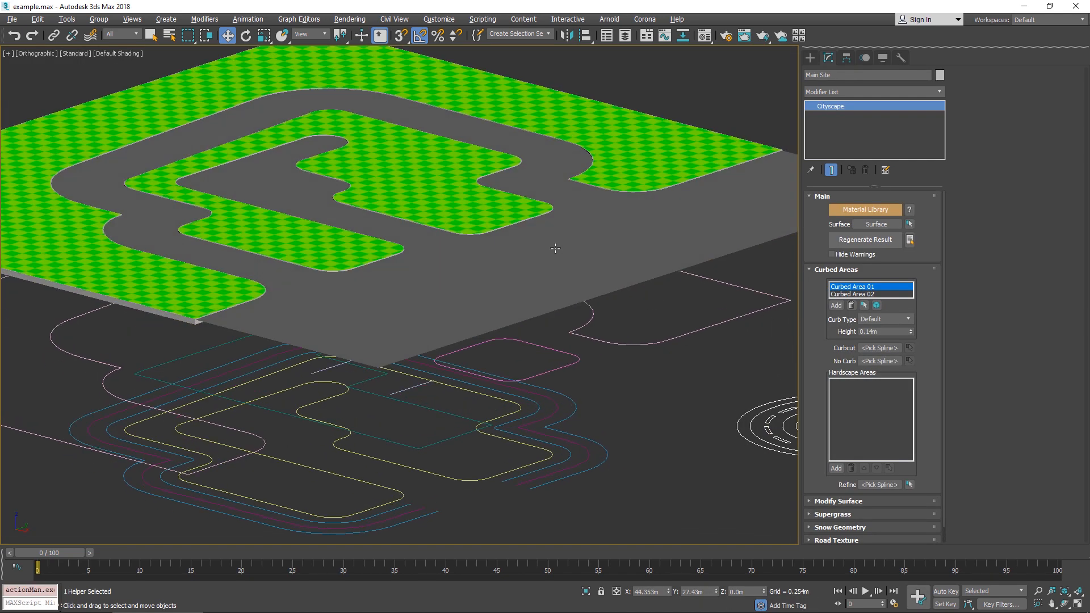
{"action": "middle_click_drag", "start_coordinate": [547, 275], "coordinate": [598, 151]}
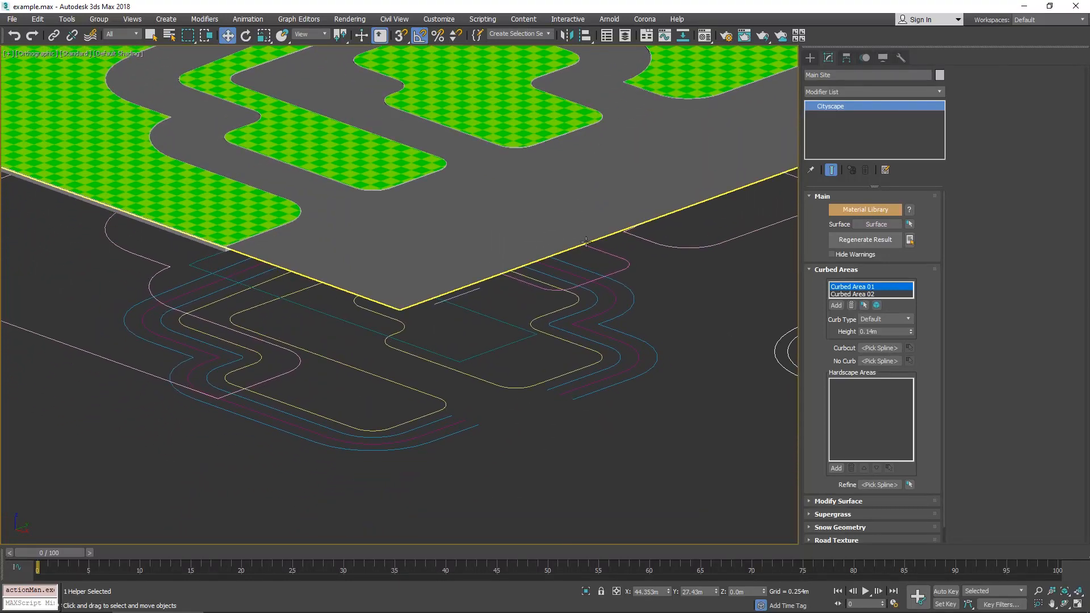
{"action": "middle_click_drag", "start_coordinate": [562, 301], "coordinate": [637, 270], "text": "alt"}
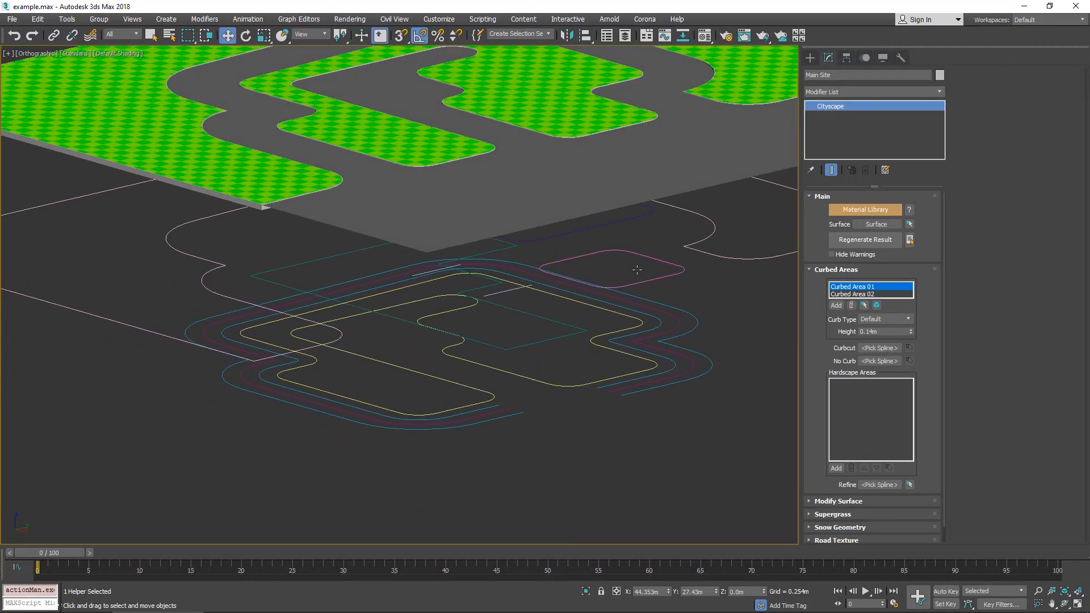
{"action": "left_click", "coordinate": [835, 468]}
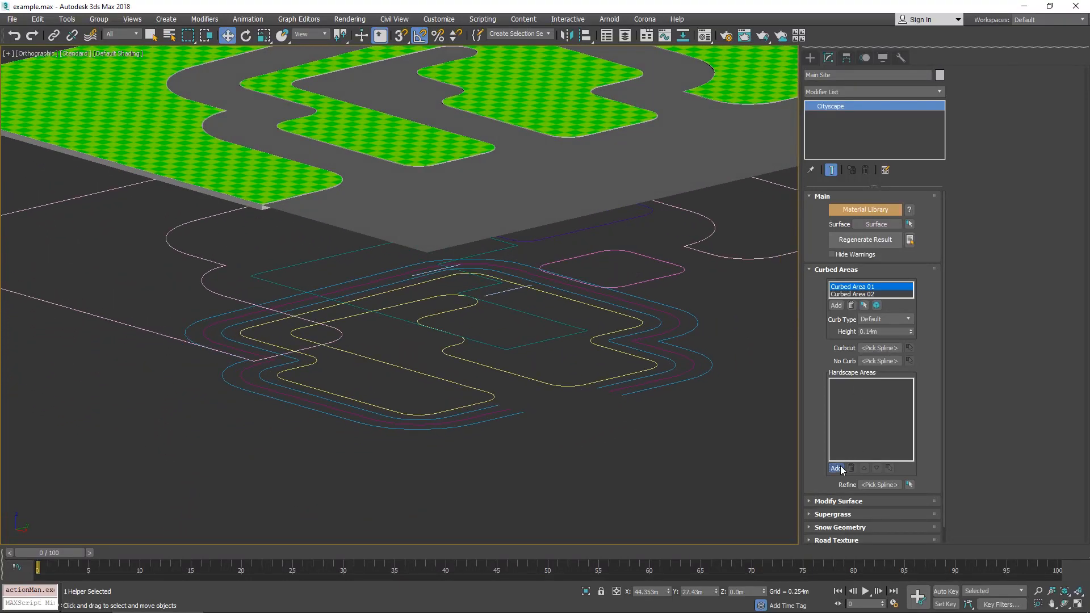
{"action": "left_click", "coordinate": [549, 338]}
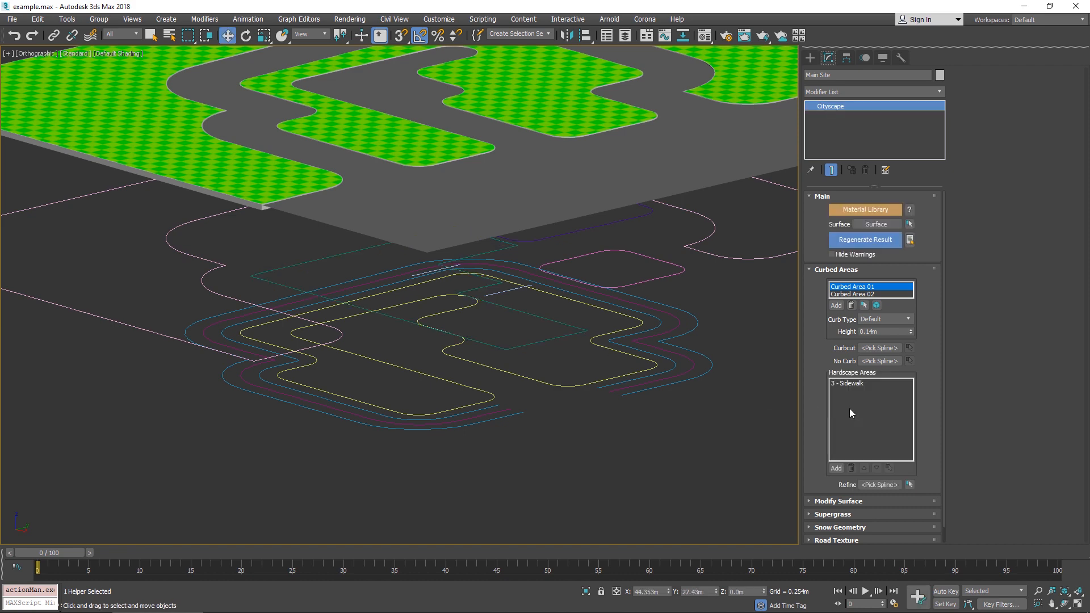
{"action": "left_click", "coordinate": [836, 468]}
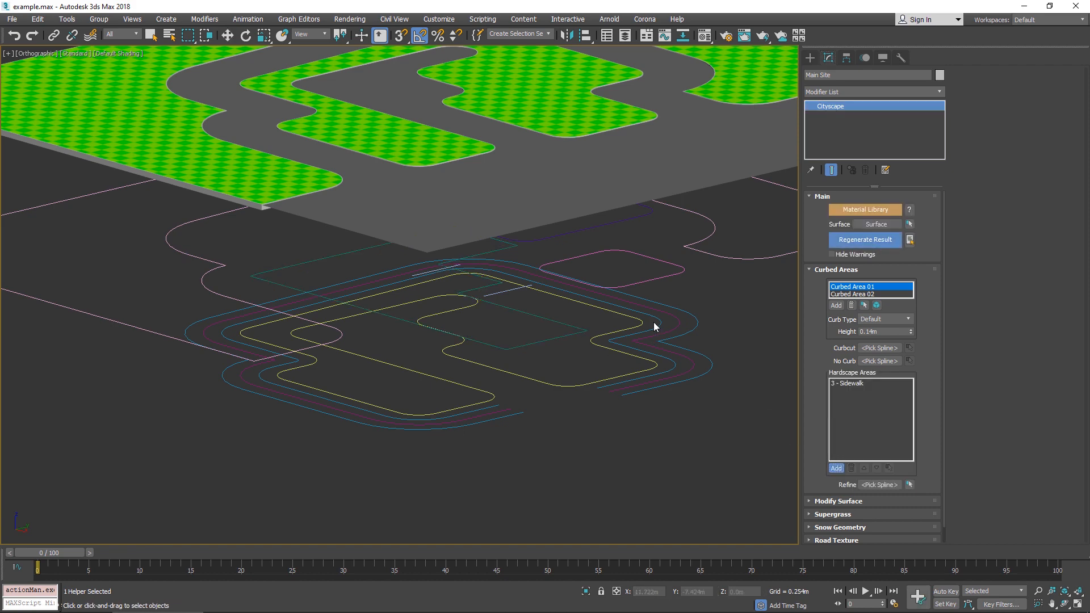
{"action": "left_click", "coordinate": [721, 322]}
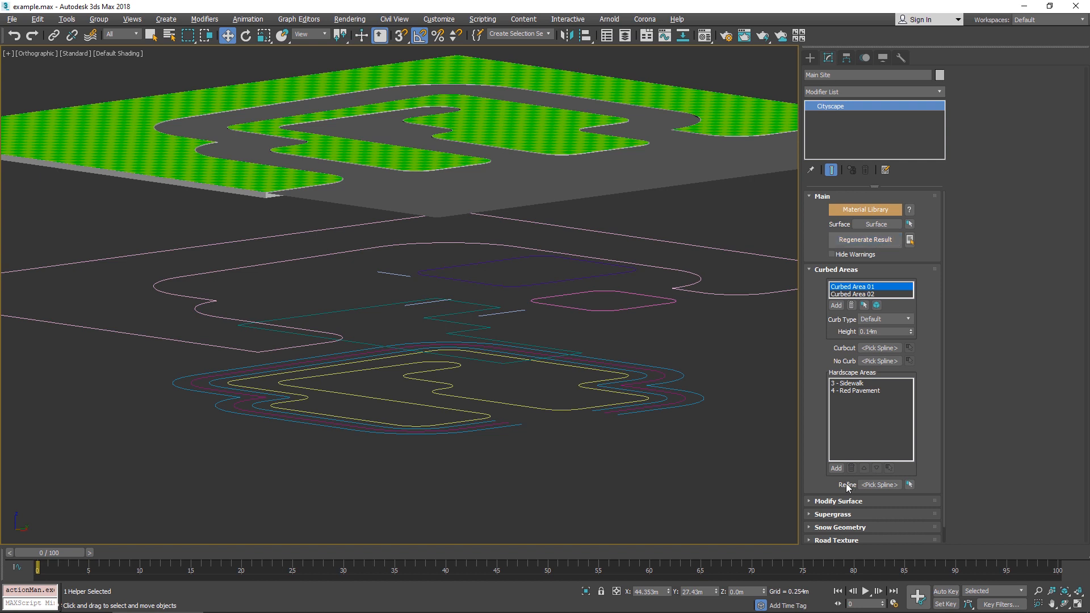
- Add the purple Wood Board rectangle as a hardscape area of Curbed Area 01 and regenerate the result
{"action": "left_click", "coordinate": [482, 282]}
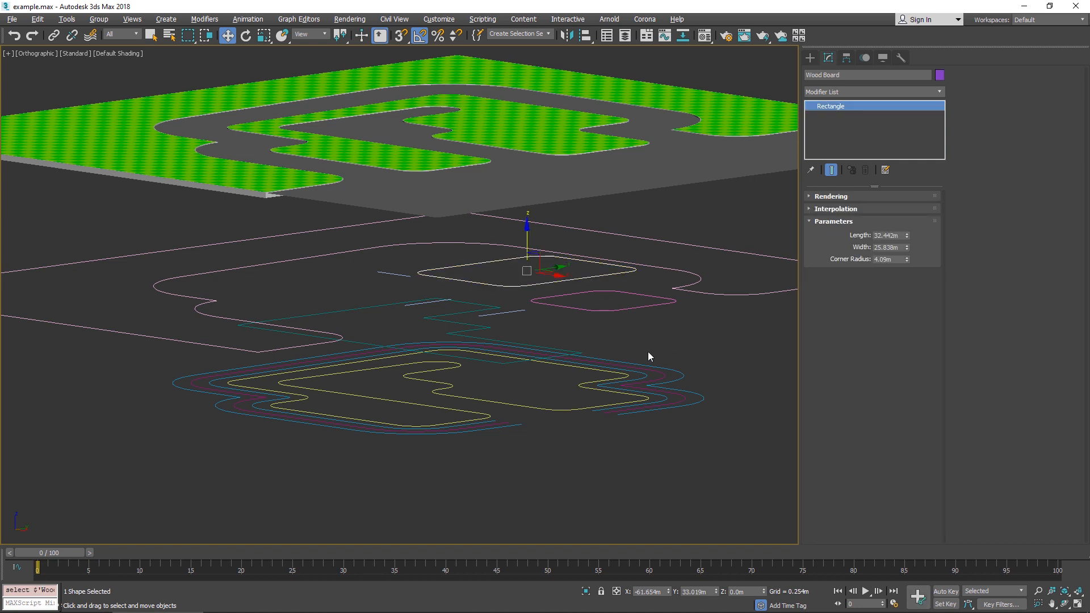
{"action": "key", "text": "ctrl+z"}
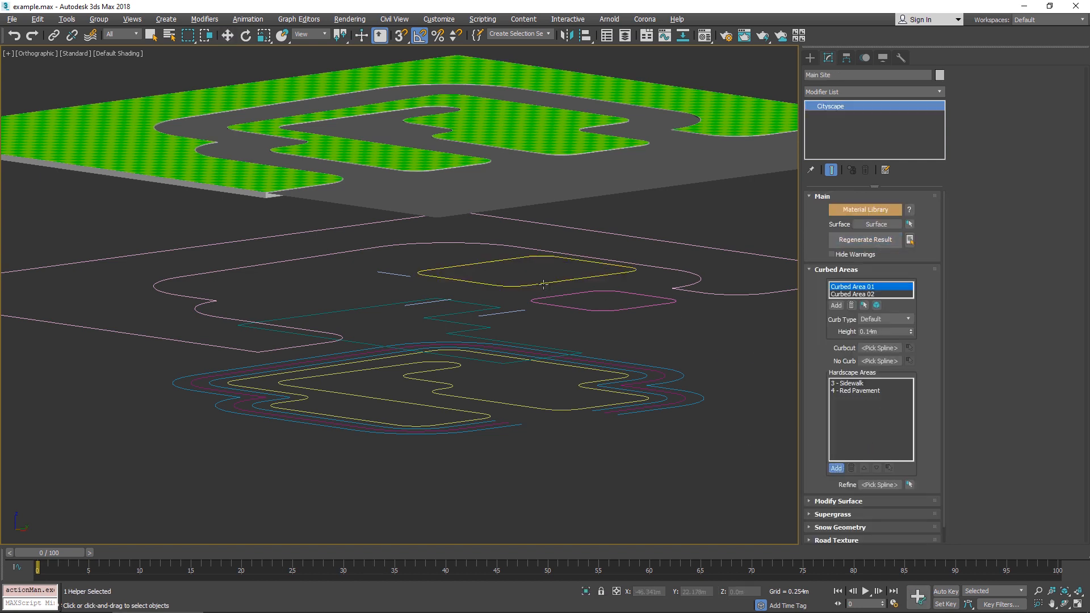
{"action": "left_click", "coordinate": [543, 284]}
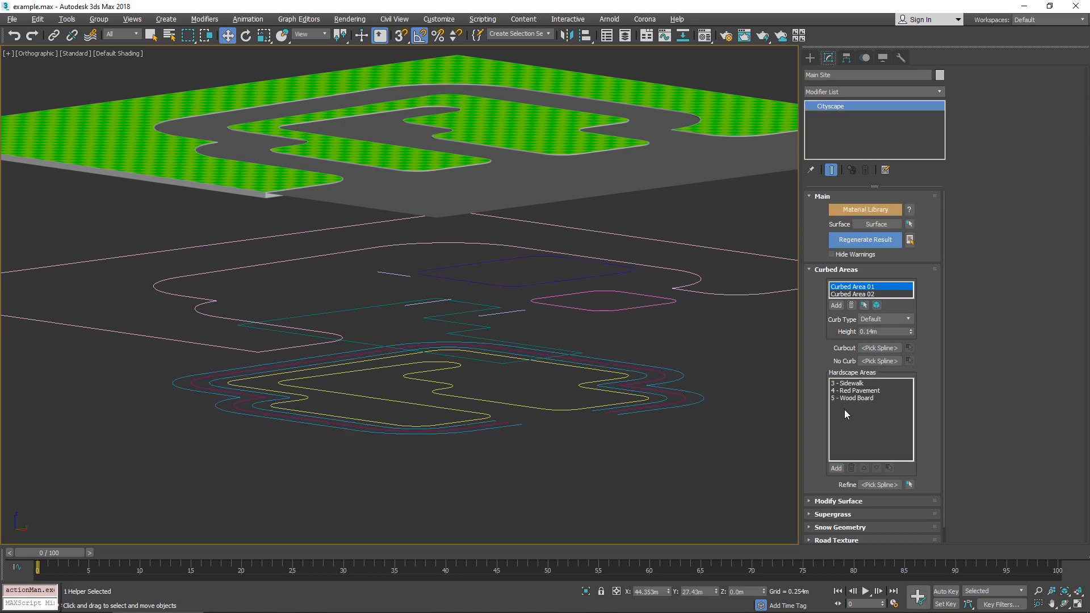
{"action": "left_click", "coordinate": [855, 241]}
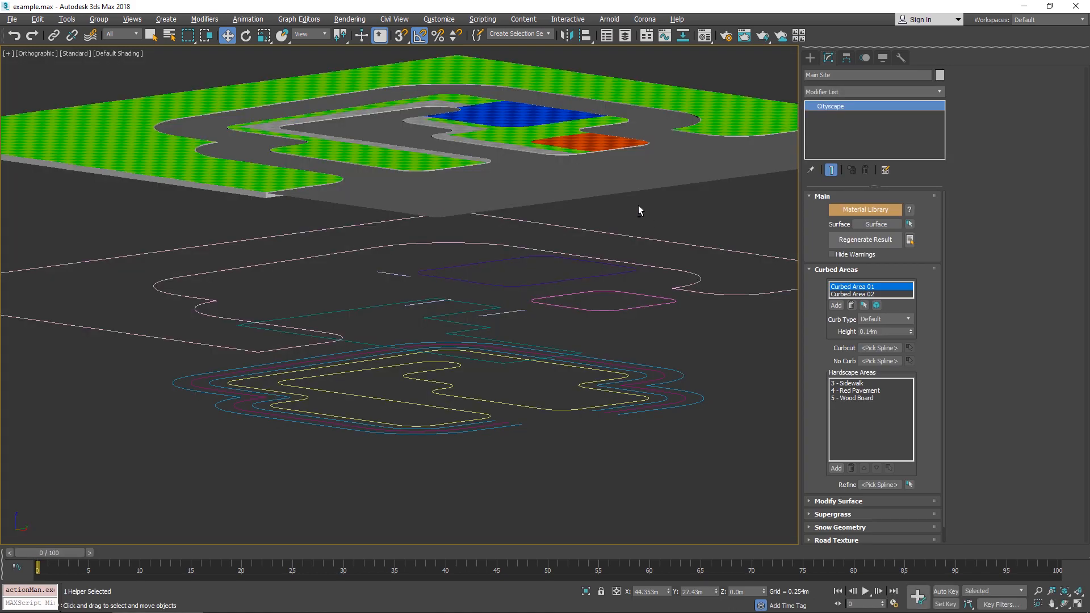
{"action": "middle_click_drag", "start_coordinate": [639, 205], "coordinate": [590, 369], "text": "alt"}
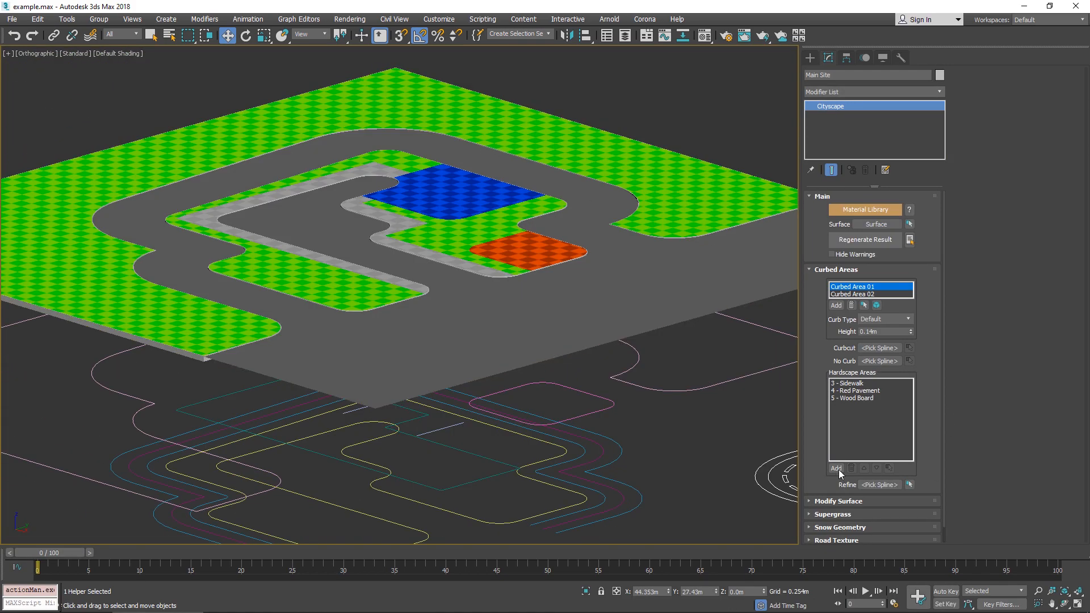
- Enable road texture mapping and automatically create the road material from the d_Road_01_Dry template
{"action": "scroll", "coordinate": [815, 469], "scroll_direction": "down", "scroll_amount": 1}
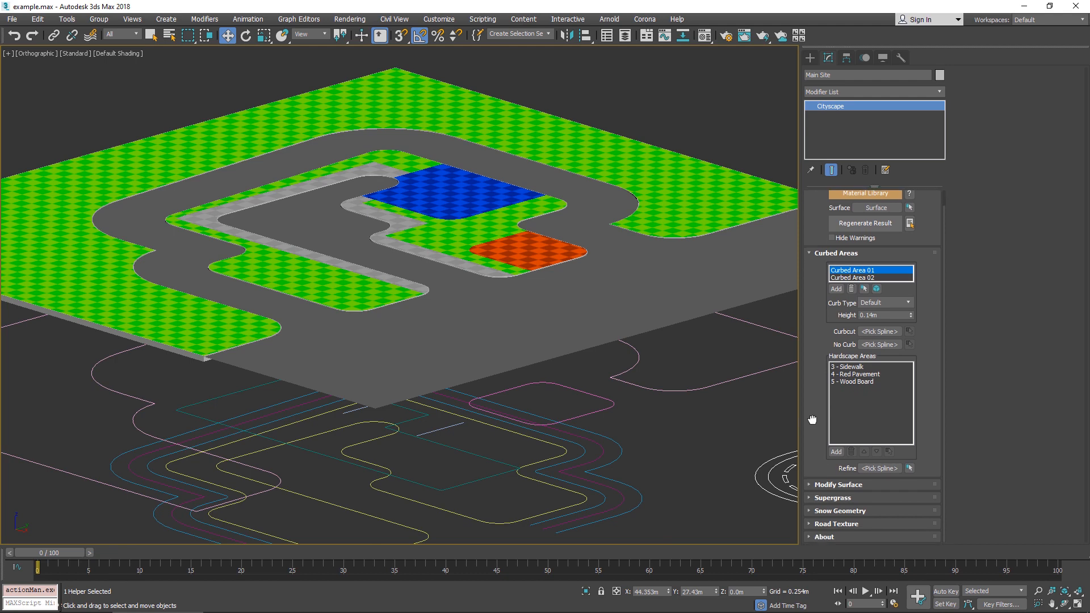
{"action": "left_click", "coordinate": [839, 524]}
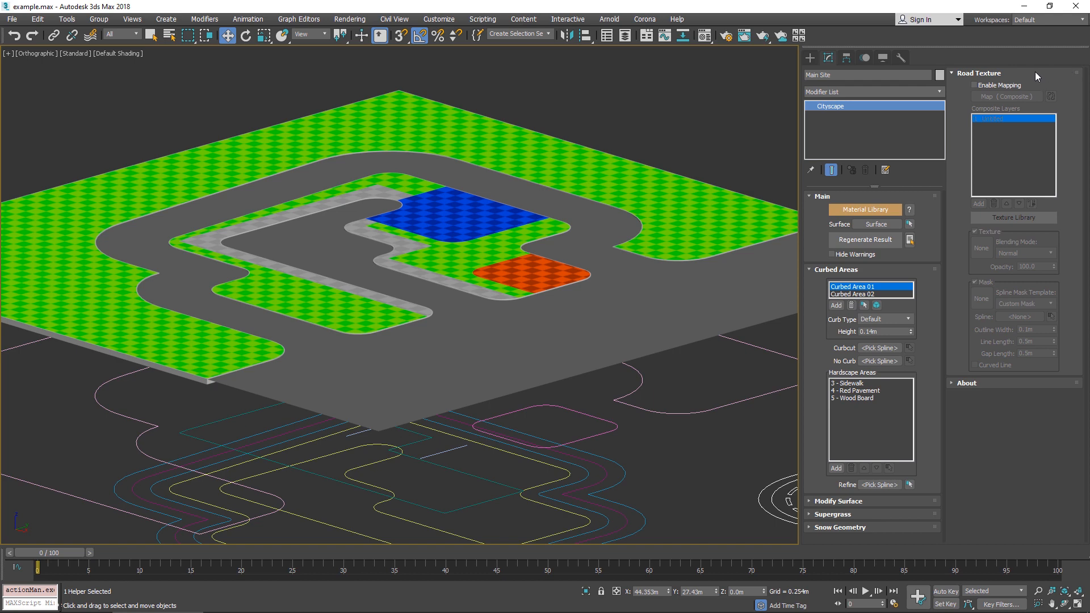
{"action": "left_click", "coordinate": [974, 85]}
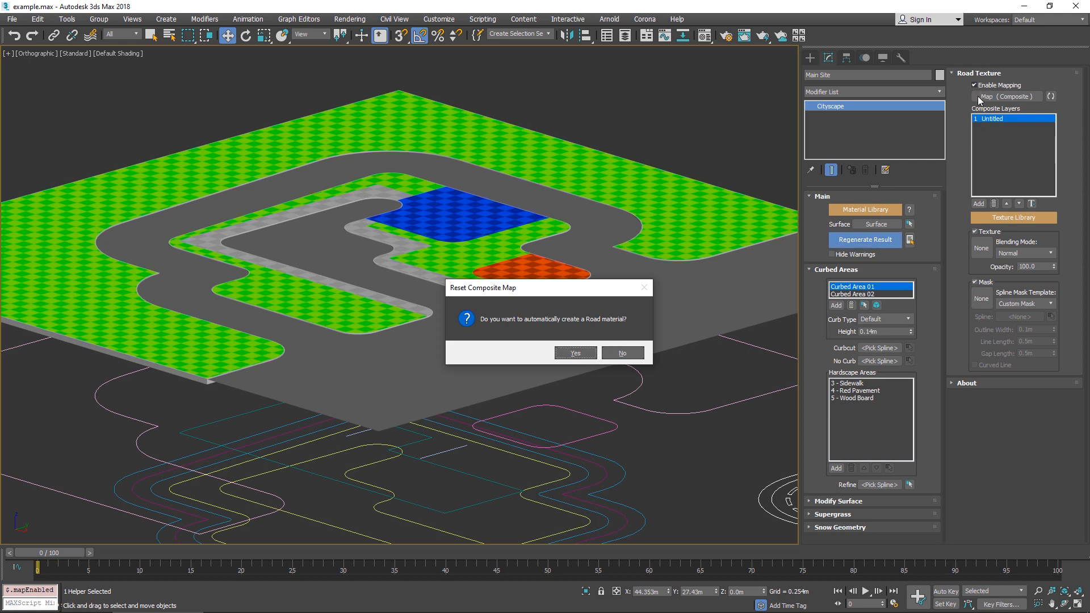
{"action": "left_click", "coordinate": [575, 353]}
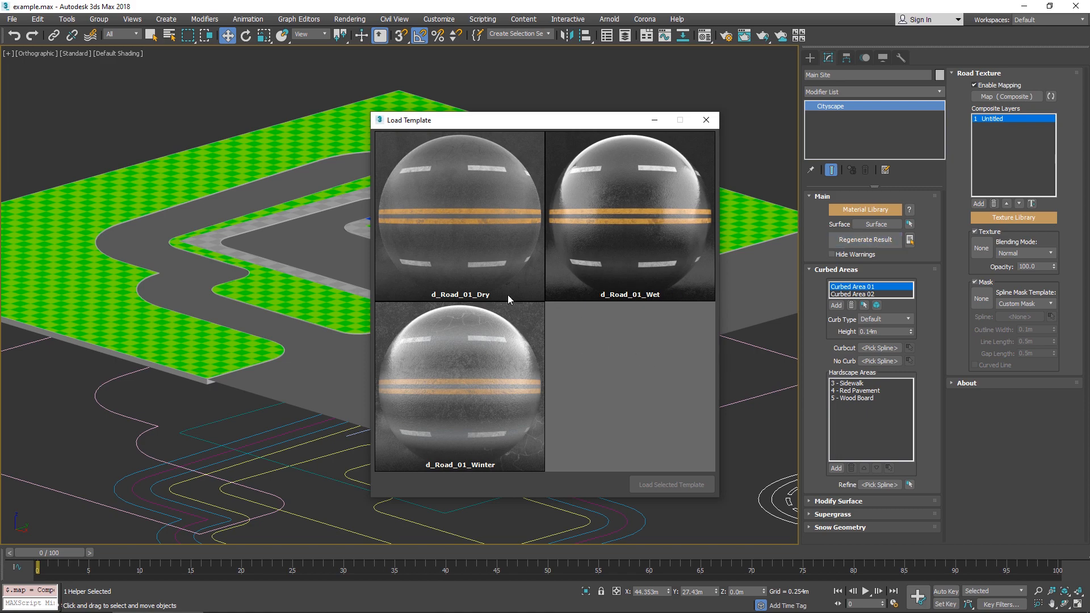
{"action": "left_click", "coordinate": [496, 270]}
{"action": "double_click", "coordinate": [493, 248]}
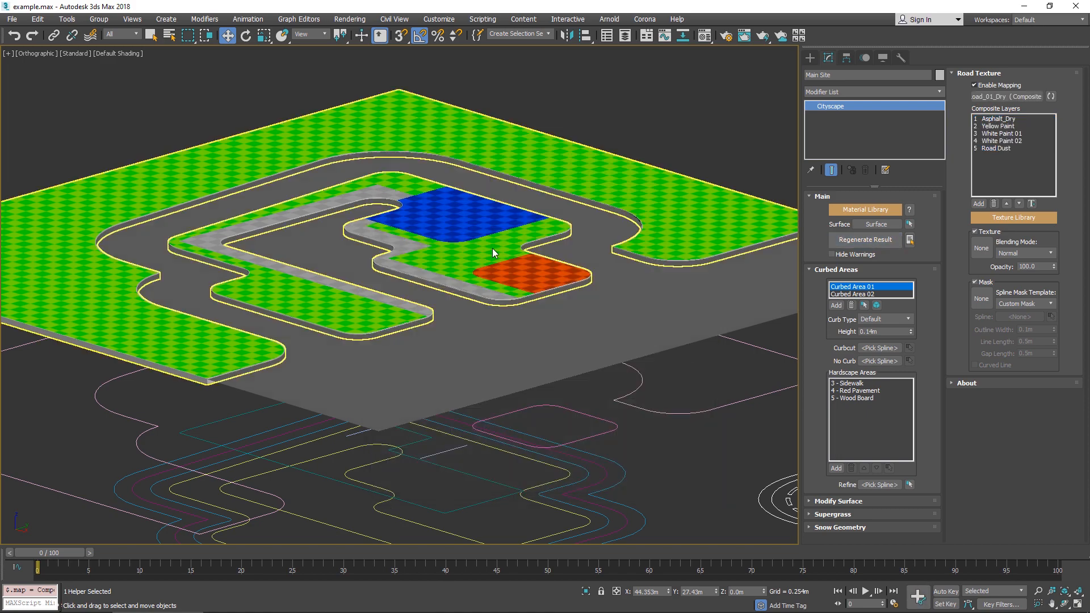
- Sample the road surface's material into the first Material Editor slot and inspect it in an enlarged preview
{"action": "middle_click_drag", "start_coordinate": [754, 128], "coordinate": [656, 148]}
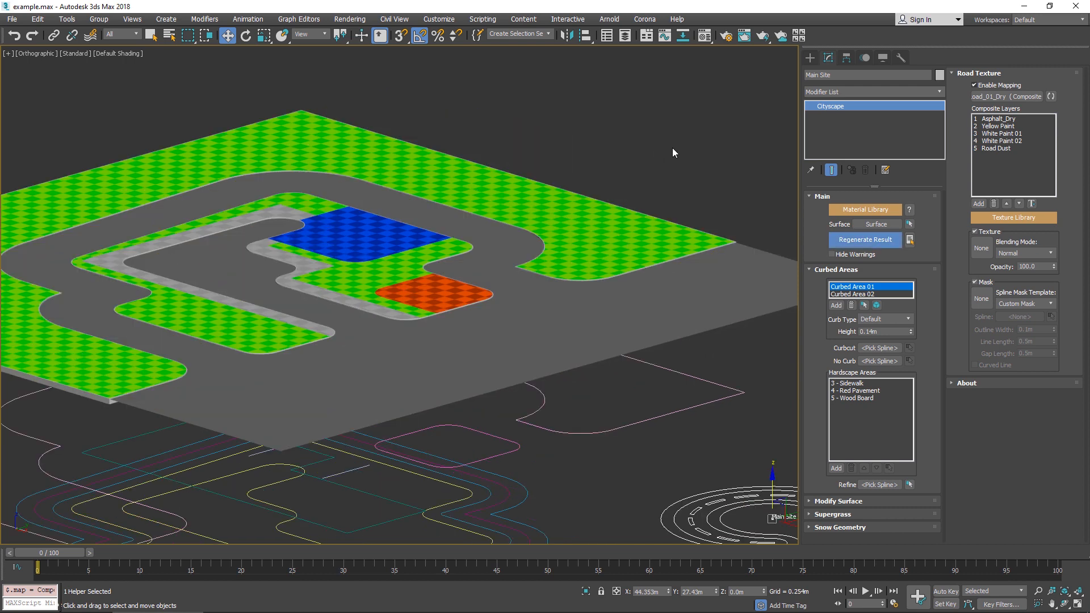
{"action": "left_click", "coordinate": [704, 281]}
{"action": "left_click", "coordinate": [755, 489]}
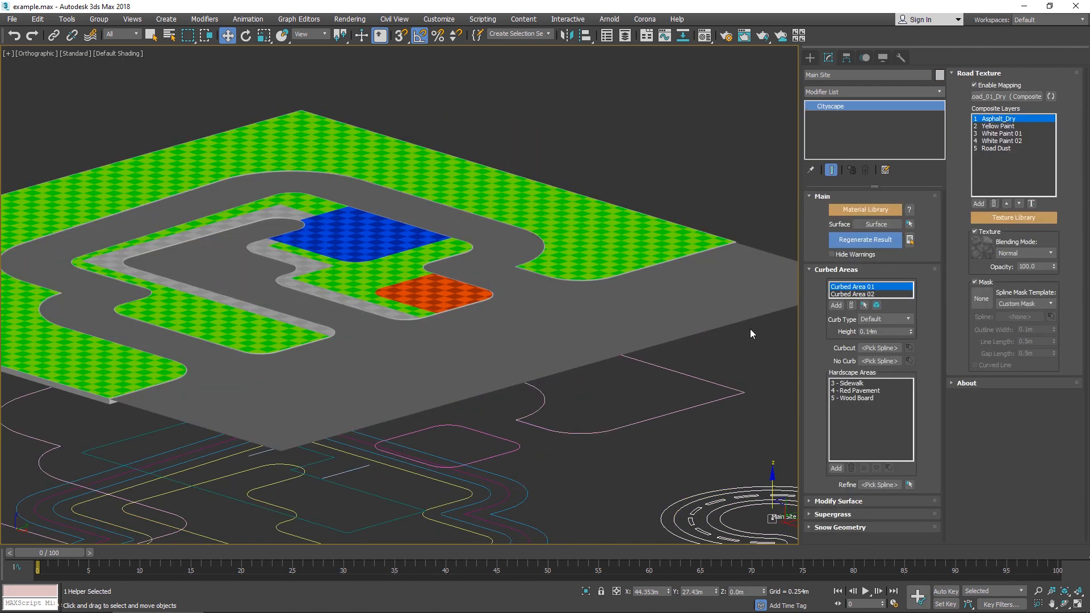
{"action": "key", "text": "m"}
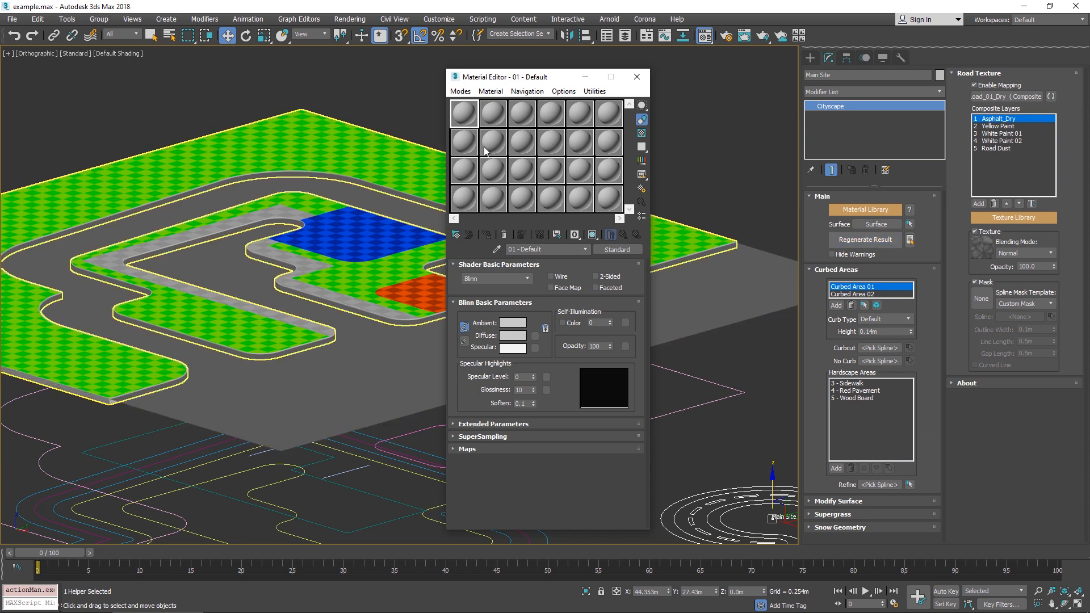
{"action": "left_click", "coordinate": [496, 248]}
{"action": "left_click", "coordinate": [710, 288]}
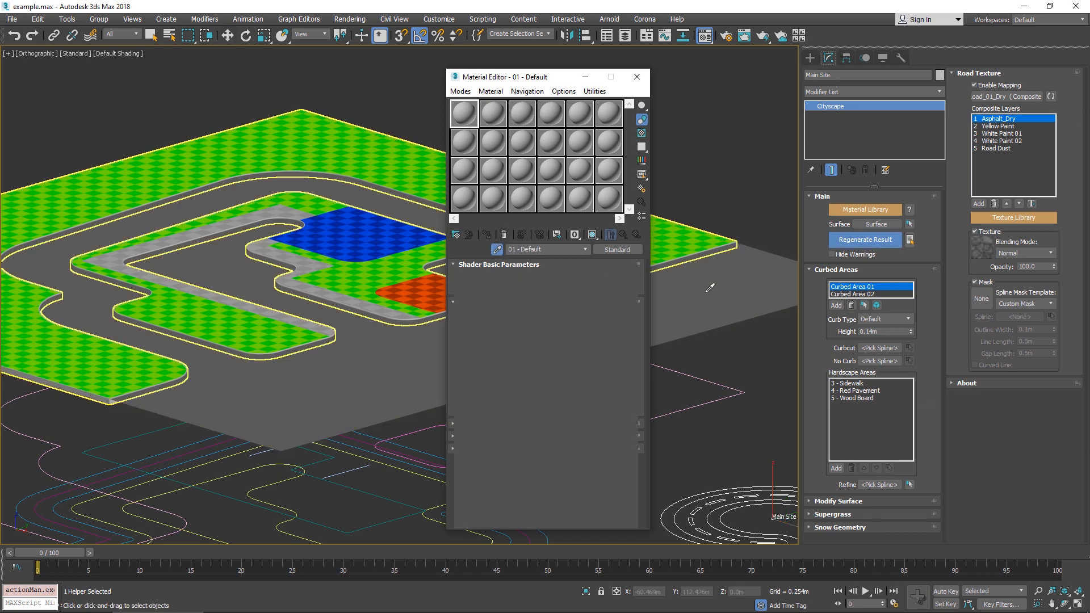
{"action": "double_click", "coordinate": [464, 114]}
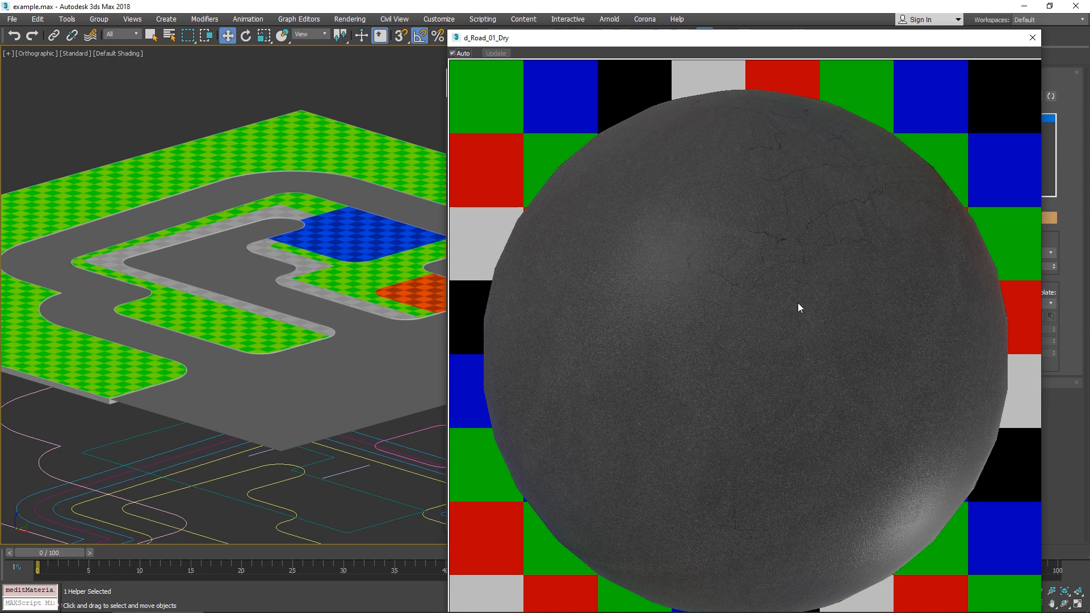
{"action": "left_click", "coordinate": [1032, 37]}
{"action": "left_click", "coordinate": [540, 282]}
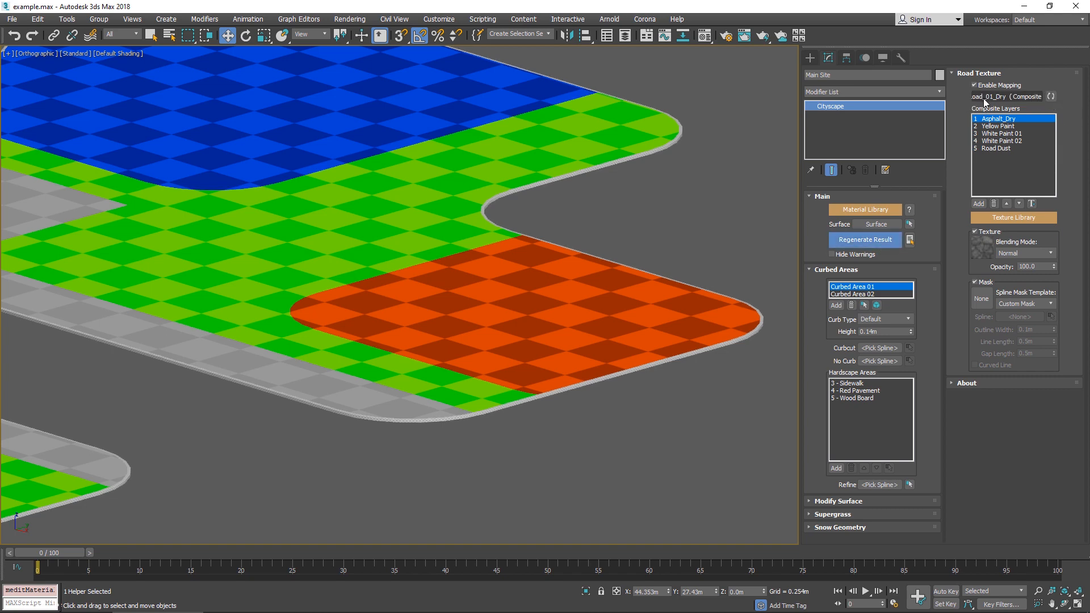
- Review the texture and mask settings of the Yellow Paint, White Paint 01, White Paint 02 and Road Dust composite layers
{"action": "left_click", "coordinate": [997, 126]}
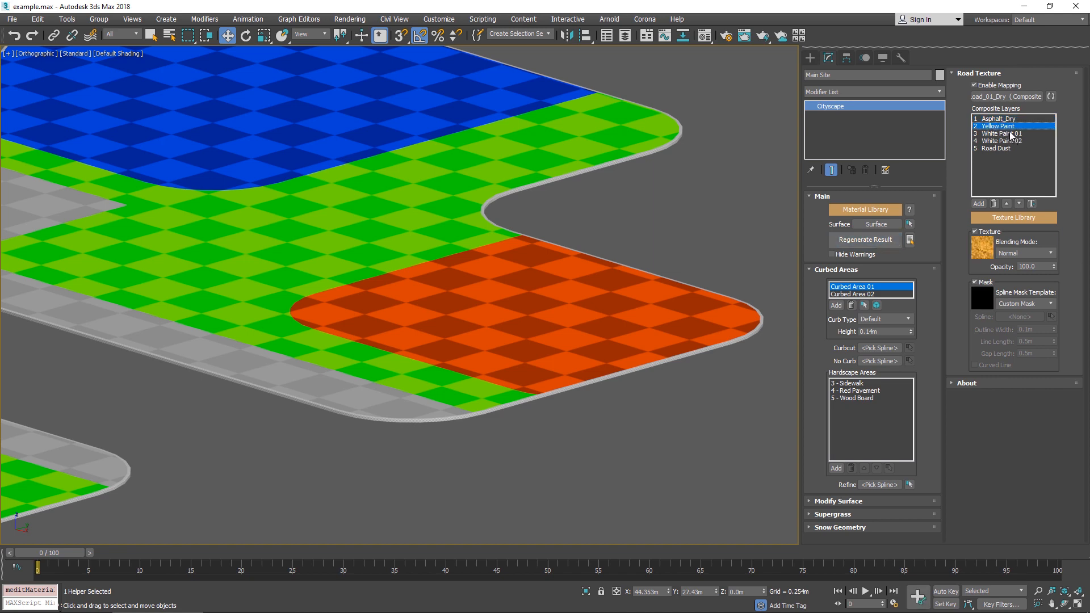
{"action": "left_click", "coordinate": [1013, 134]}
{"action": "left_click", "coordinate": [1022, 142]}
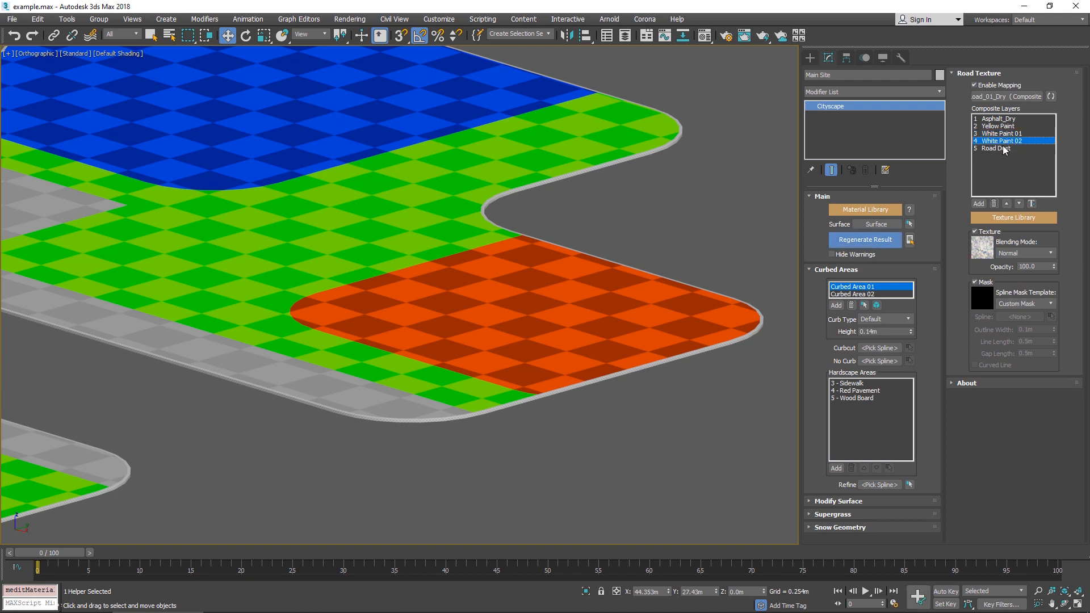
{"action": "left_click", "coordinate": [1004, 149]}
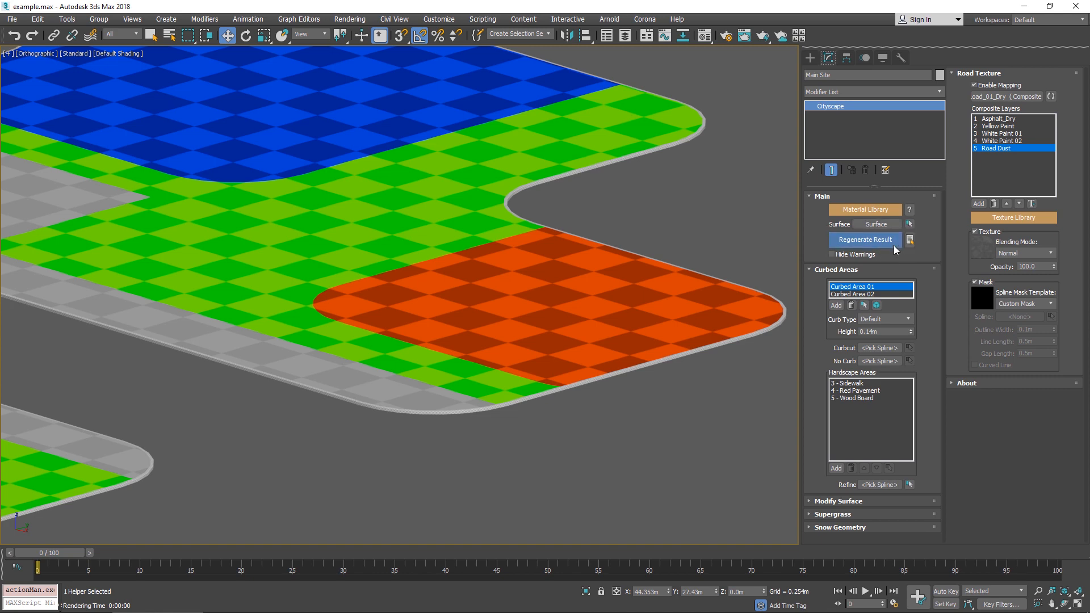
- Regenerate the result and test-render the site from a closer perspective view
{"action": "left_click", "coordinate": [877, 240]}
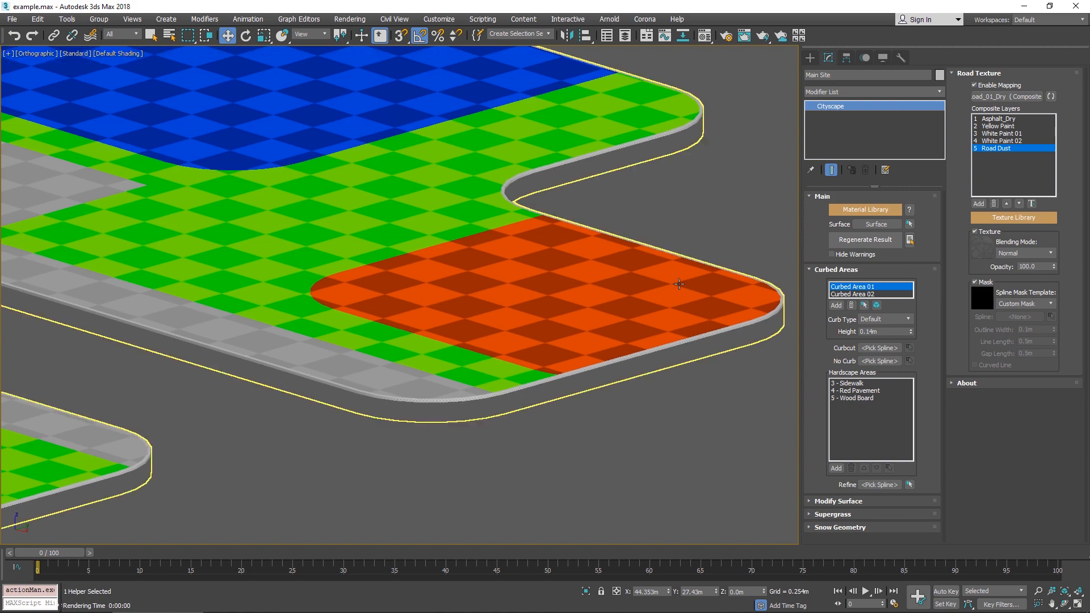
{"action": "key", "text": "p"}
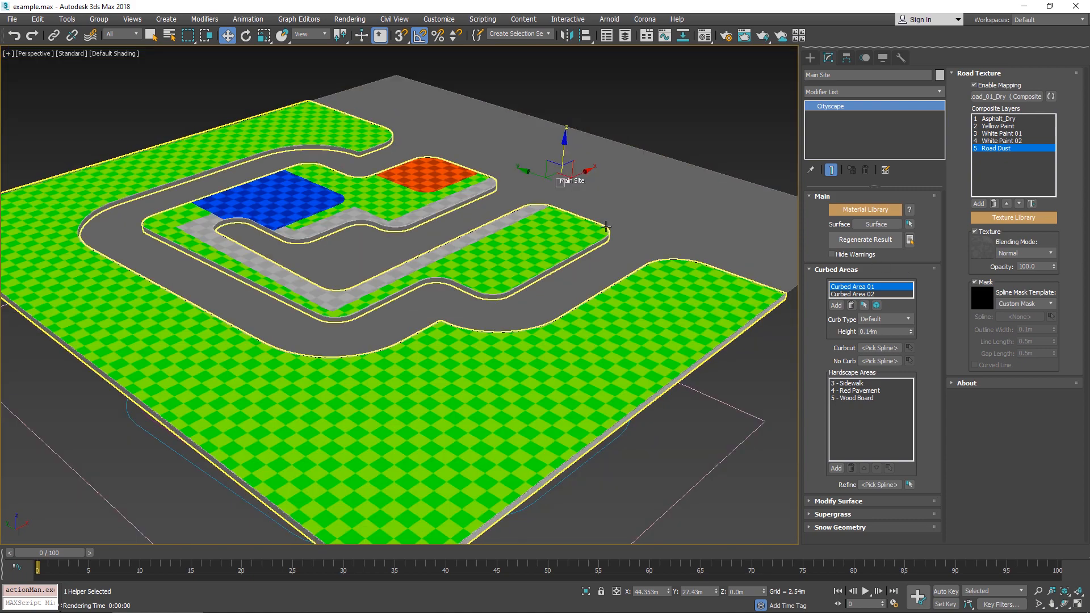
{"action": "middle_click_drag", "start_coordinate": [553, 261], "coordinate": [513, 284], "text": "alt"}
{"action": "scroll", "coordinate": [512, 288], "scroll_direction": "up", "scroll_amount": 3}
{"action": "key", "text": "shift+q"}
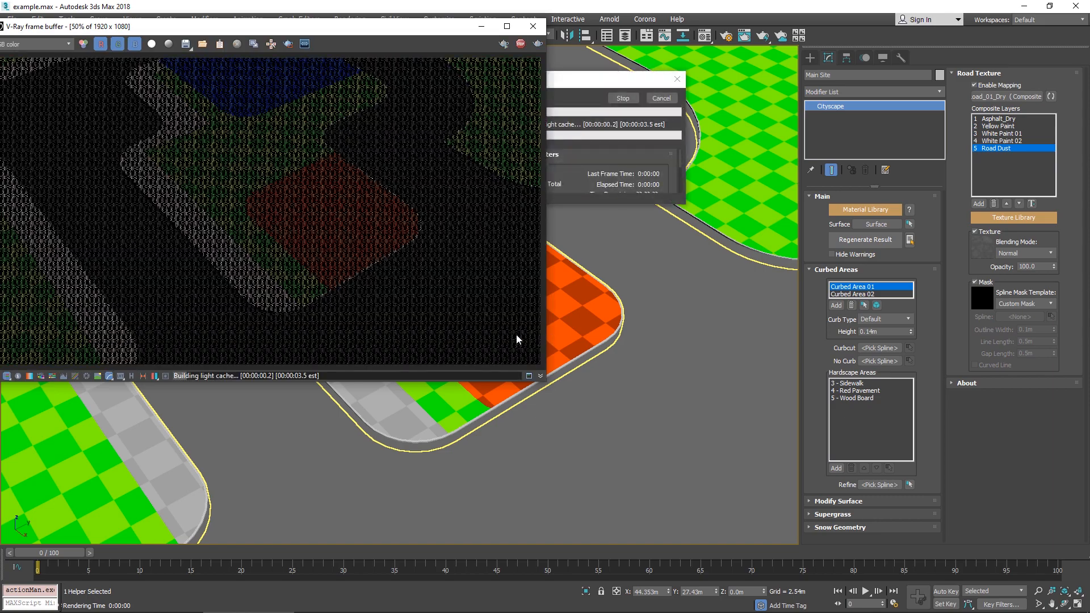
{"action": "left_click", "coordinate": [533, 26]}
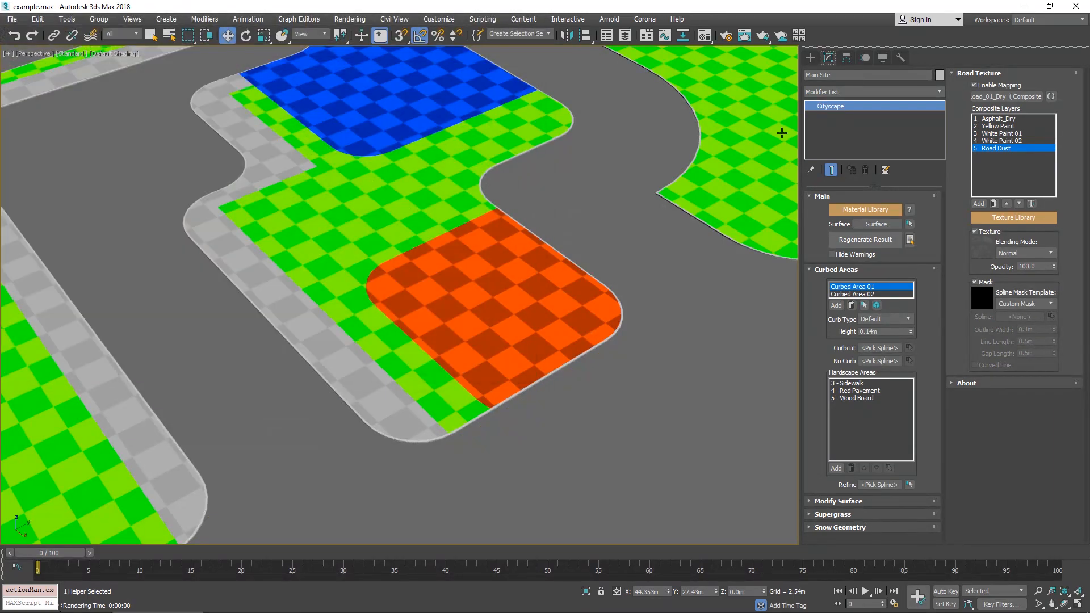
- Set the Yellow Paint layer's spline mask template to Double Line
{"action": "left_click", "coordinate": [999, 141]}
{"action": "left_click", "coordinate": [999, 125]}
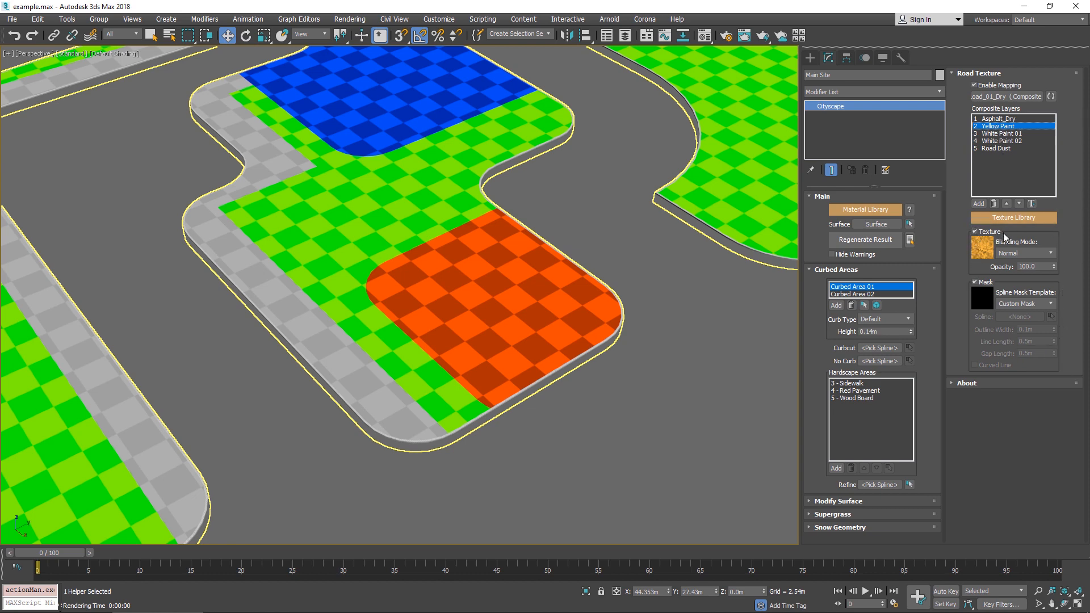
{"action": "double_click", "coordinate": [1043, 266]}
{"action": "left_click", "coordinate": [1050, 305]}
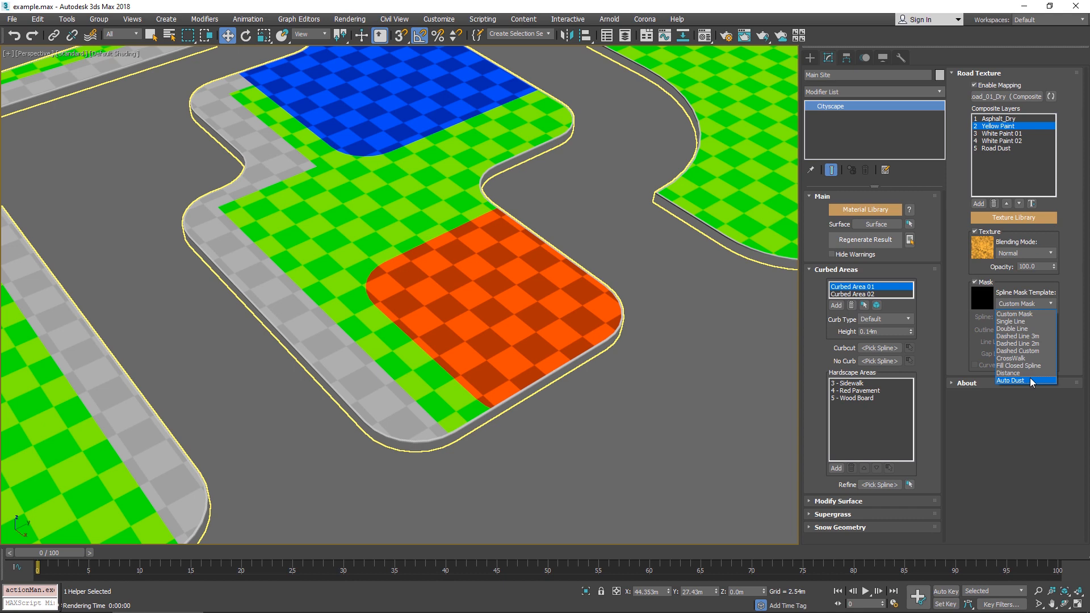
{"action": "left_click", "coordinate": [1030, 330]}
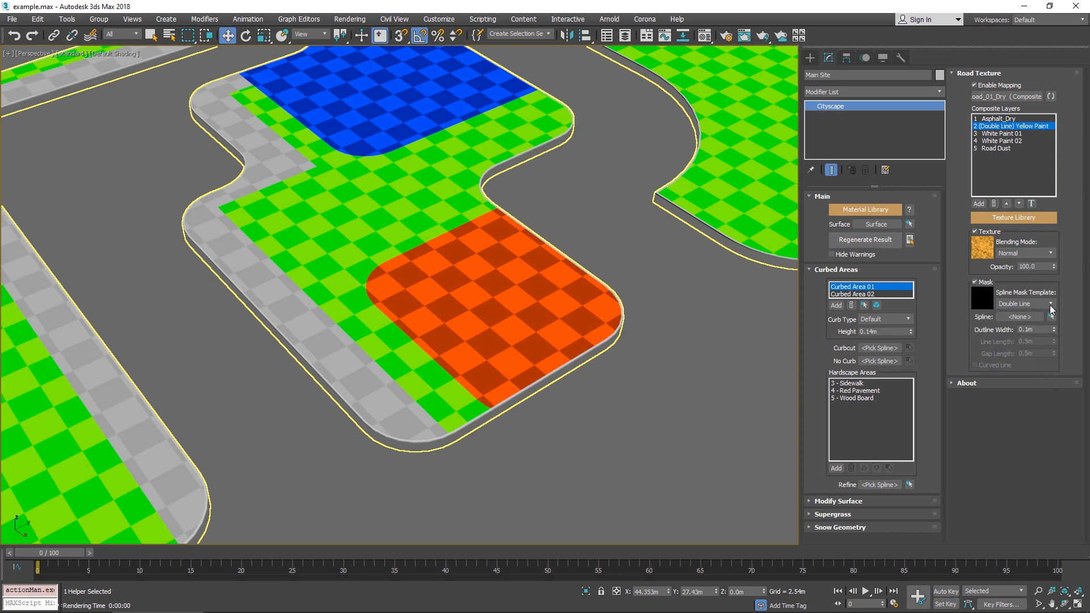
- Assign the Double Line spline running along the middle of the road as the Yellow Paint layer's mask spline
{"action": "left_click", "coordinate": [1017, 316]}
{"action": "scroll", "coordinate": [557, 332], "scroll_direction": "down", "scroll_amount": 5}
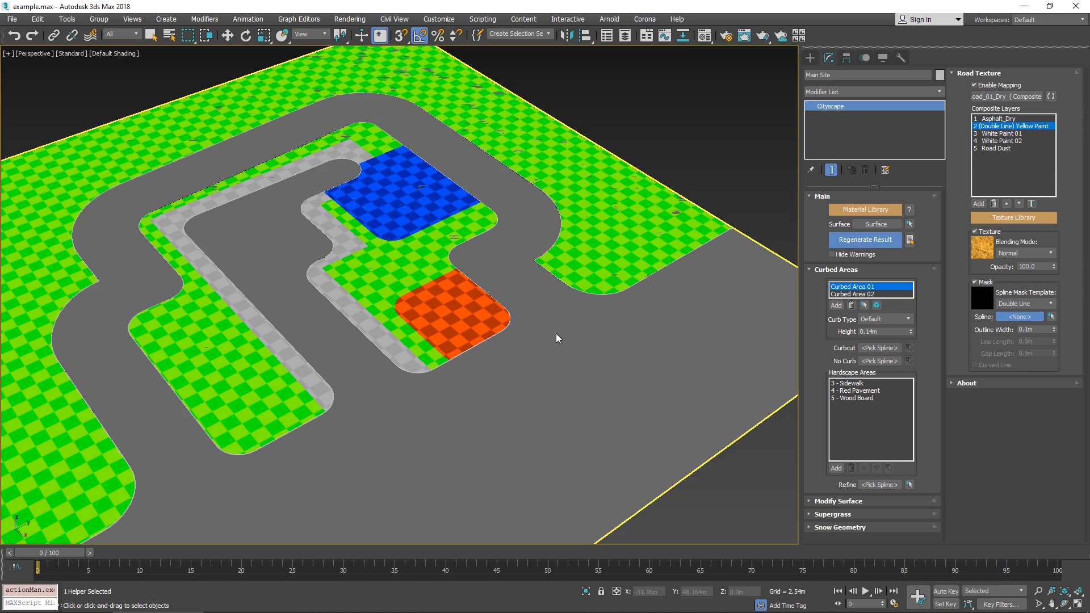
{"action": "scroll", "coordinate": [551, 335], "scroll_direction": "up", "scroll_amount": 8}
{"action": "key", "text": "F3"}
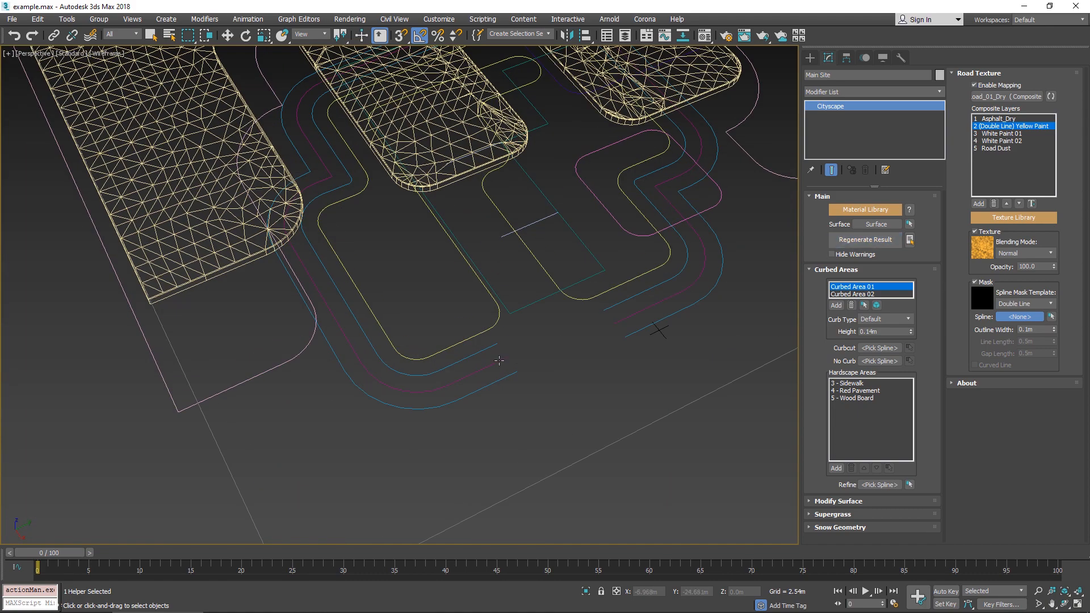
{"action": "left_click", "coordinate": [499, 361]}
{"action": "key", "text": "F3"}
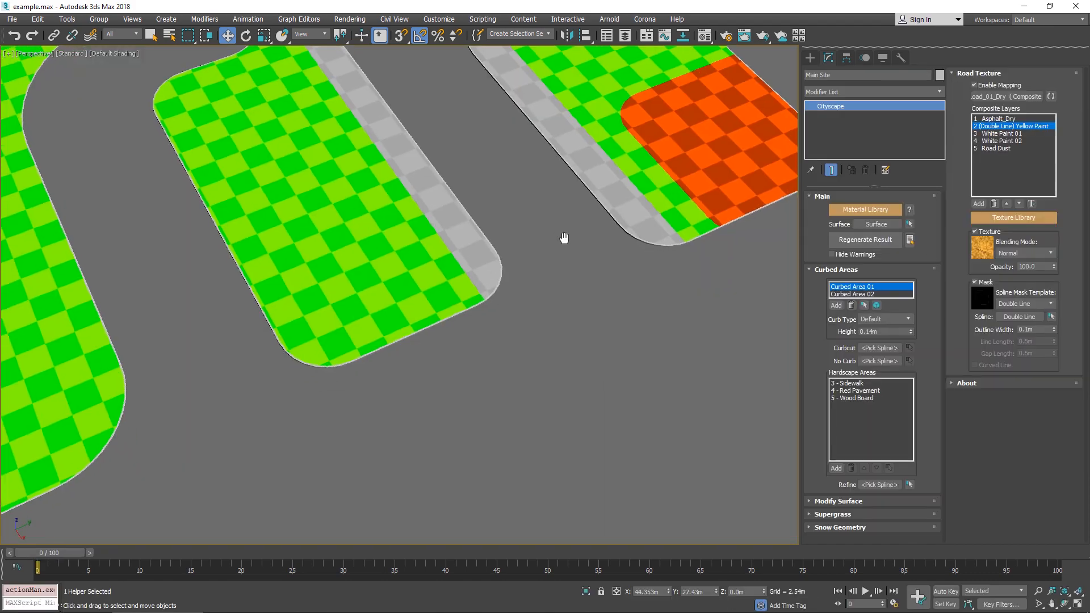
- Test-render the road and examine the double yellow line up close
{"action": "scroll", "coordinate": [564, 237], "scroll_direction": "down", "scroll_amount": 5}
{"action": "key", "text": "shift+q"}
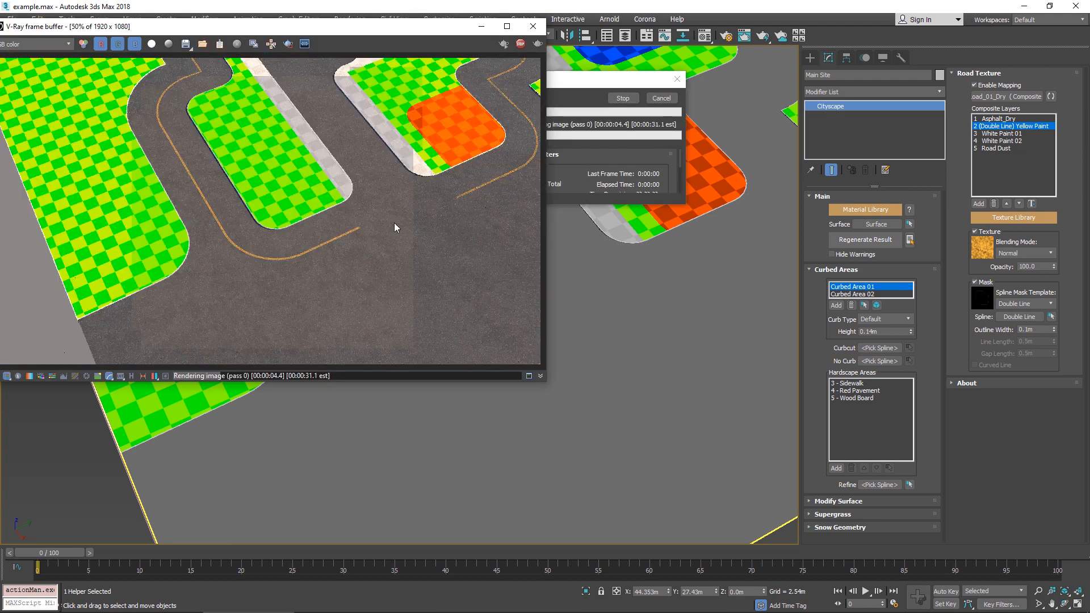
{"action": "scroll", "coordinate": [342, 230], "scroll_direction": "up", "scroll_amount": 1}
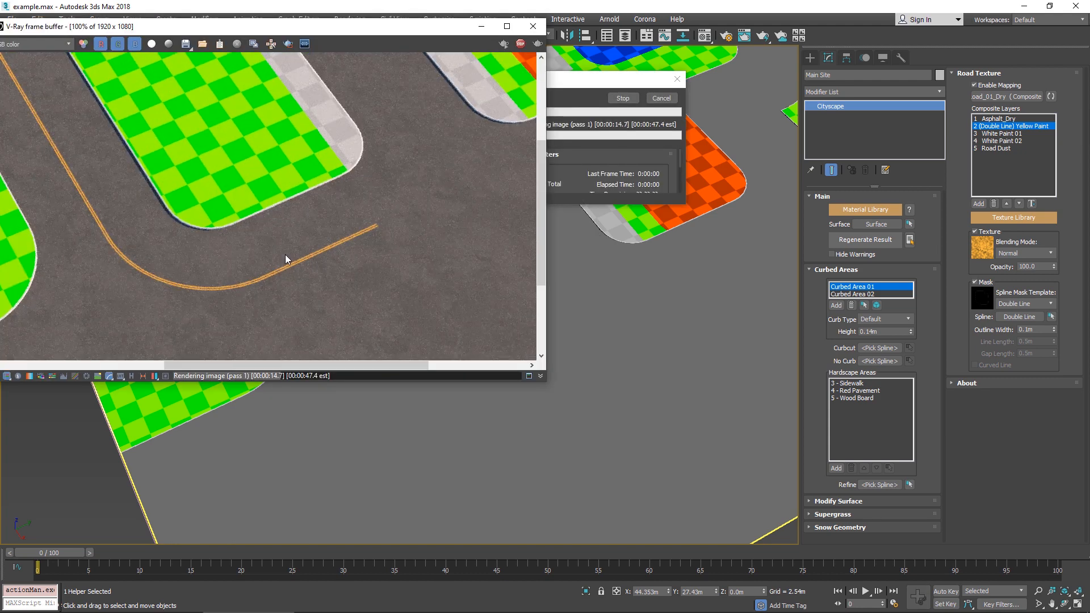
{"action": "left_click", "coordinate": [535, 33]}
- Give the White Paint 01 layer the Dashed Line 2m mask template and assign the blue Dashed Line spline to it
{"action": "key", "text": "F3"}
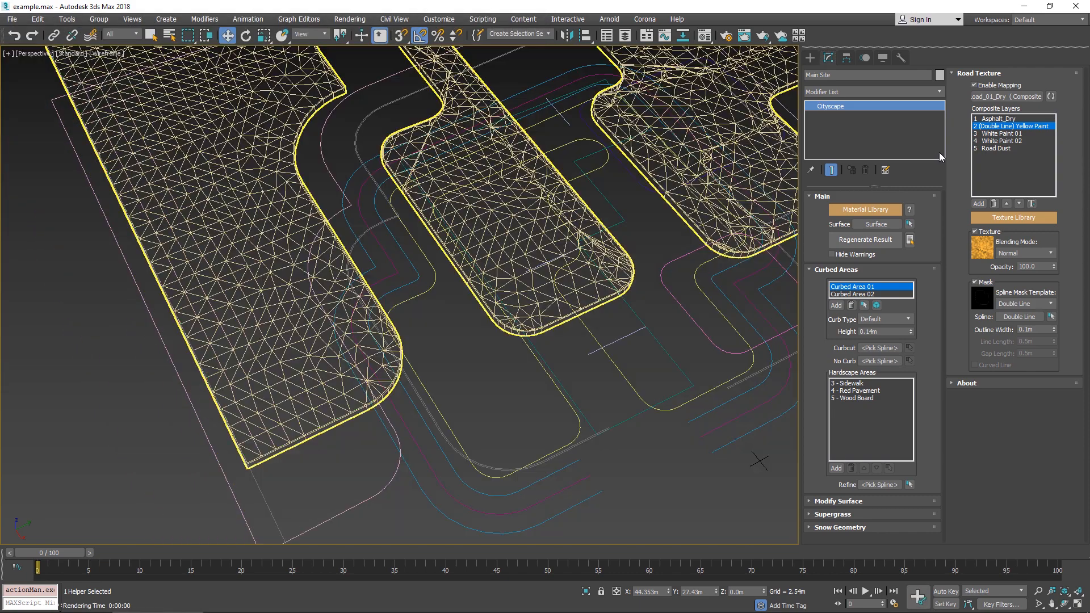
{"action": "left_click", "coordinate": [1002, 134]}
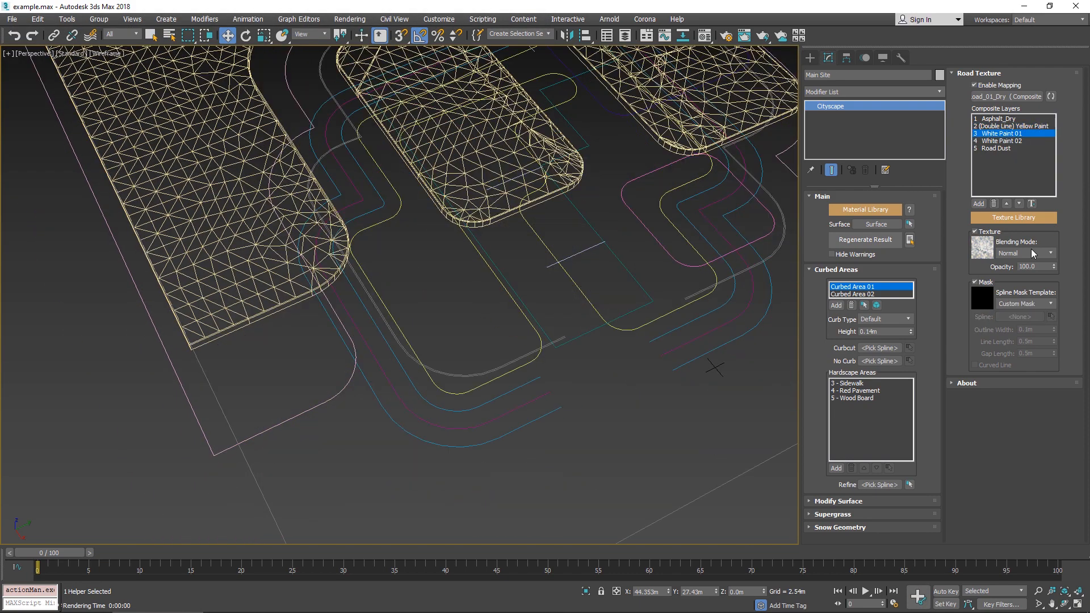
{"action": "left_click", "coordinate": [1048, 304]}
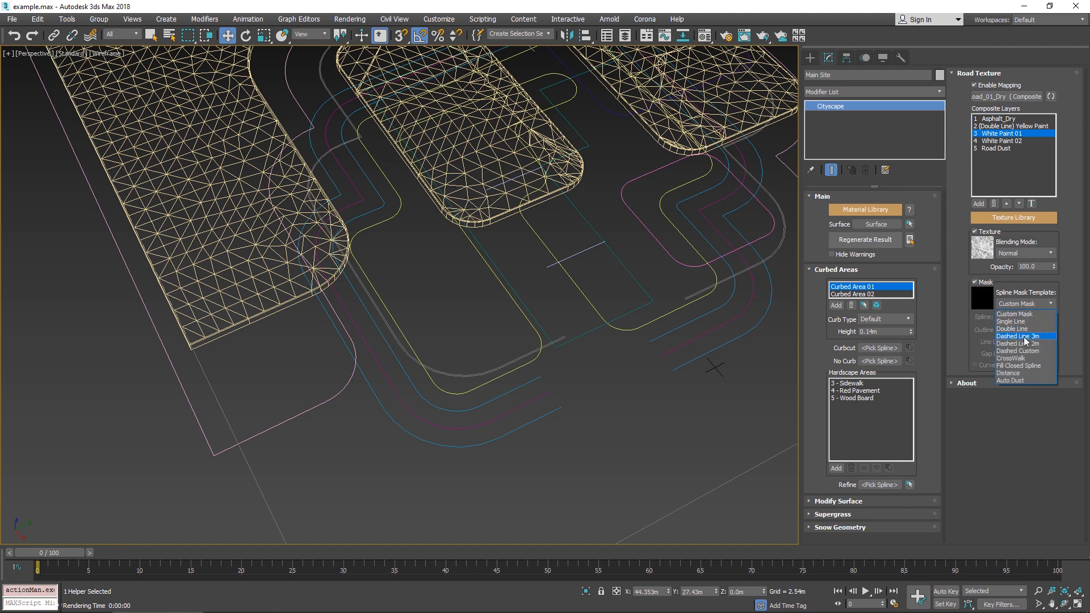
{"action": "left_click", "coordinate": [1032, 344]}
{"action": "left_click", "coordinate": [1028, 317]}
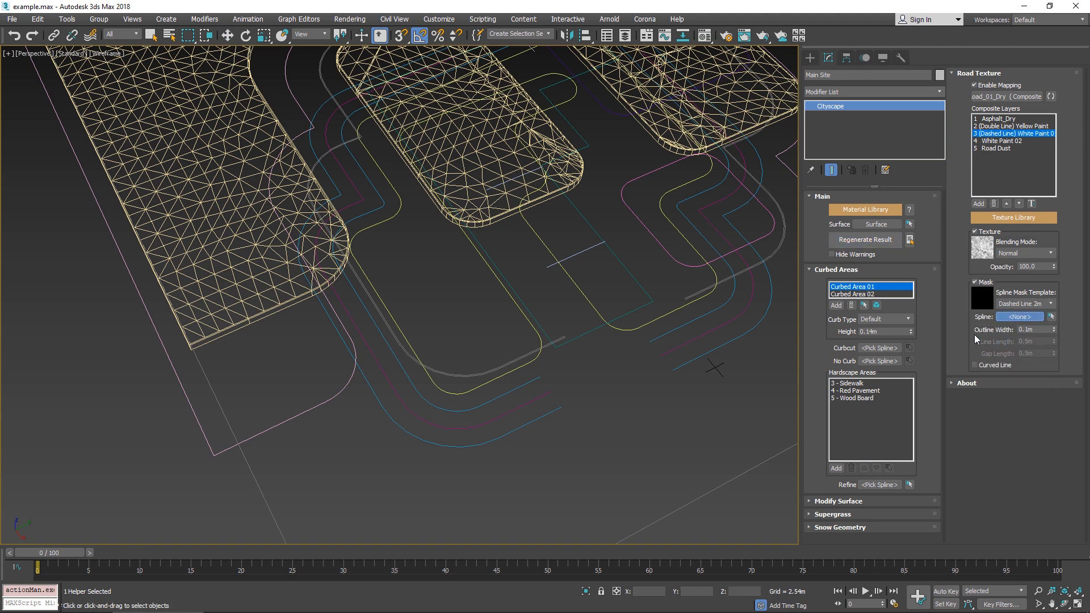
{"action": "left_click", "coordinate": [551, 405]}
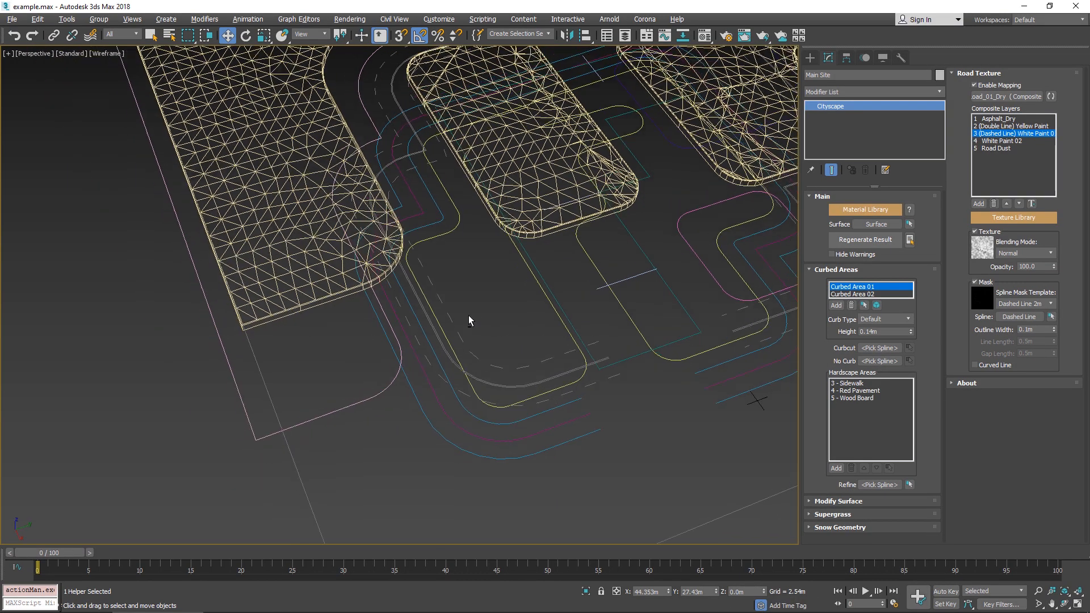
- Test-render the shaded road bend to check the dashed white lines
{"action": "middle_click_drag", "start_coordinate": [469, 315], "coordinate": [494, 254], "text": "alt"}
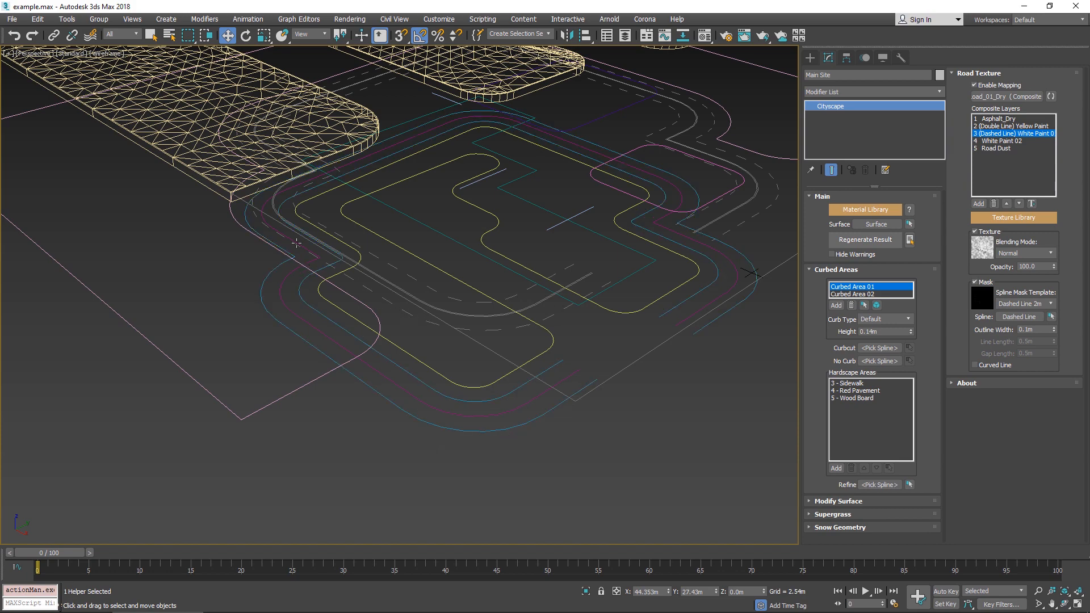
{"action": "scroll", "coordinate": [450, 433], "scroll_direction": "up", "scroll_amount": 5}
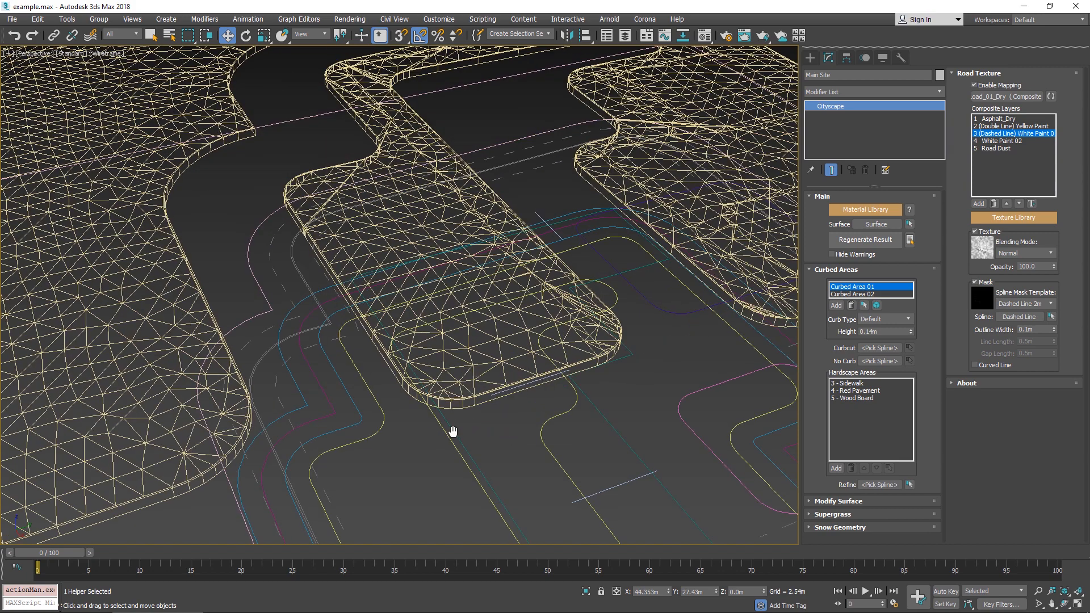
{"action": "key", "text": "F3"}
{"action": "scroll", "coordinate": [499, 292], "scroll_direction": "up", "scroll_amount": 1}
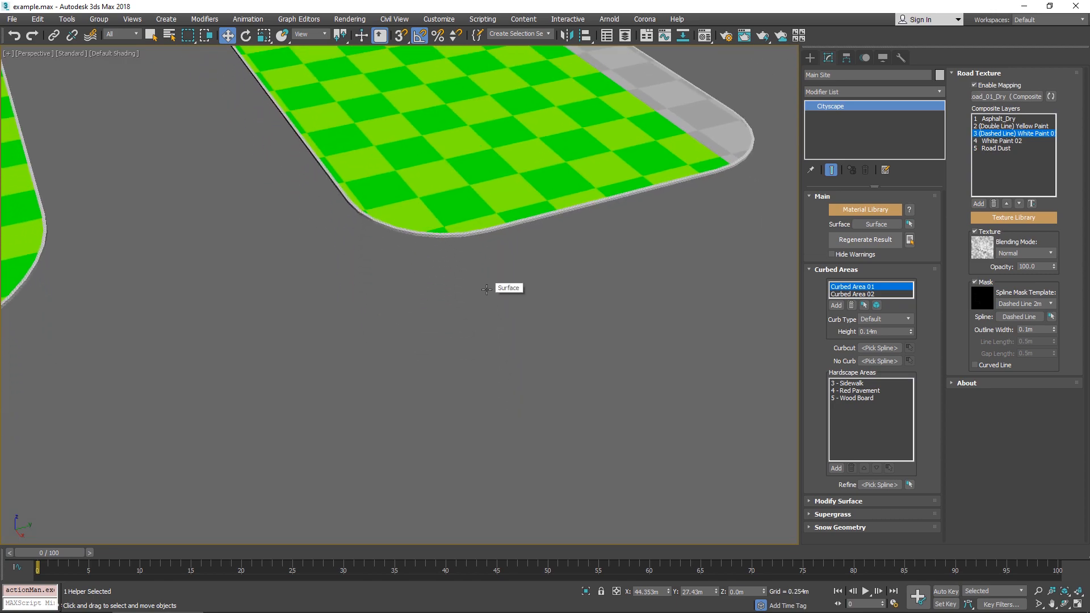
{"action": "key", "text": "shift+q"}
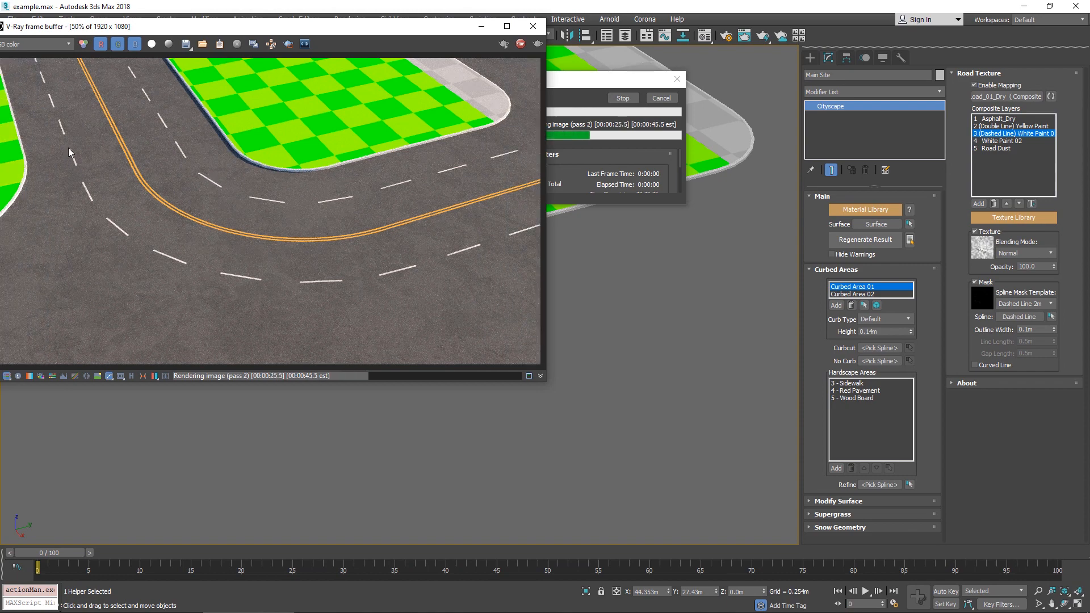
- Switch the White Paint 01 mask template to Dashed Custom with a line length of 2 m and a gap length of 2 m
{"action": "left_click", "coordinate": [1048, 305]}
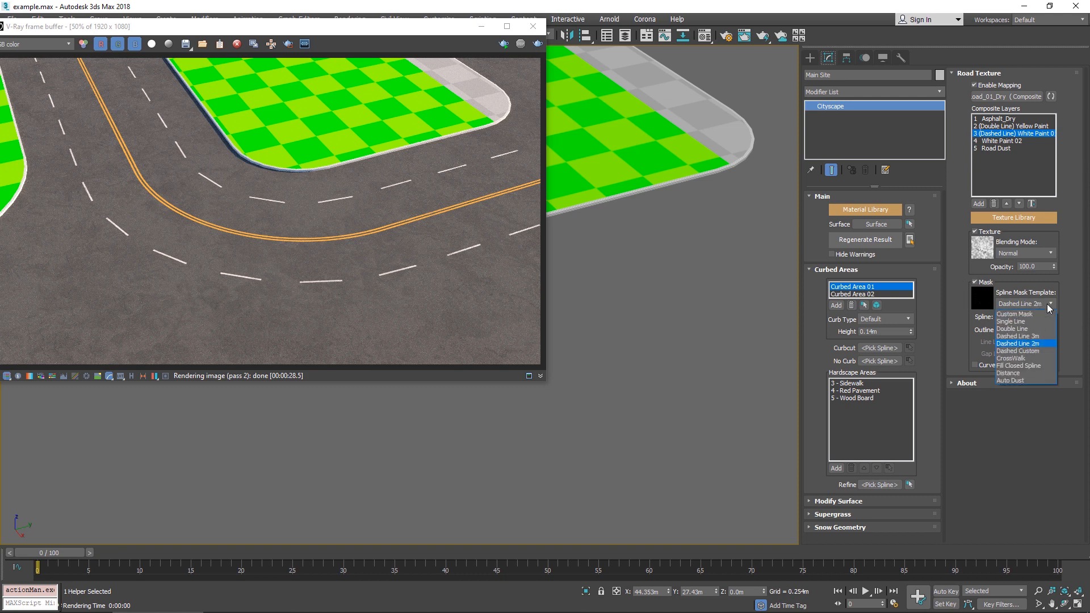
{"action": "left_click", "coordinate": [1039, 352]}
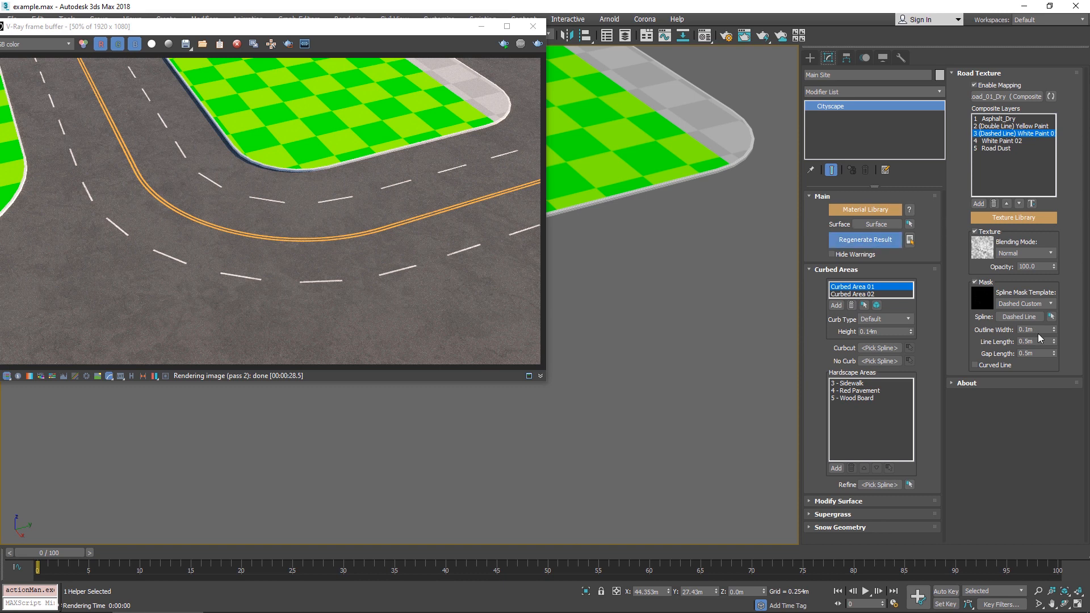
{"action": "left_click_drag", "start_coordinate": [1037, 341], "coordinate": [1010, 341]}
{"action": "type", "text": "2"}
{"action": "key", "text": "Tab"}
{"action": "type", "text": "2"}
{"action": "key", "text": "Return"}
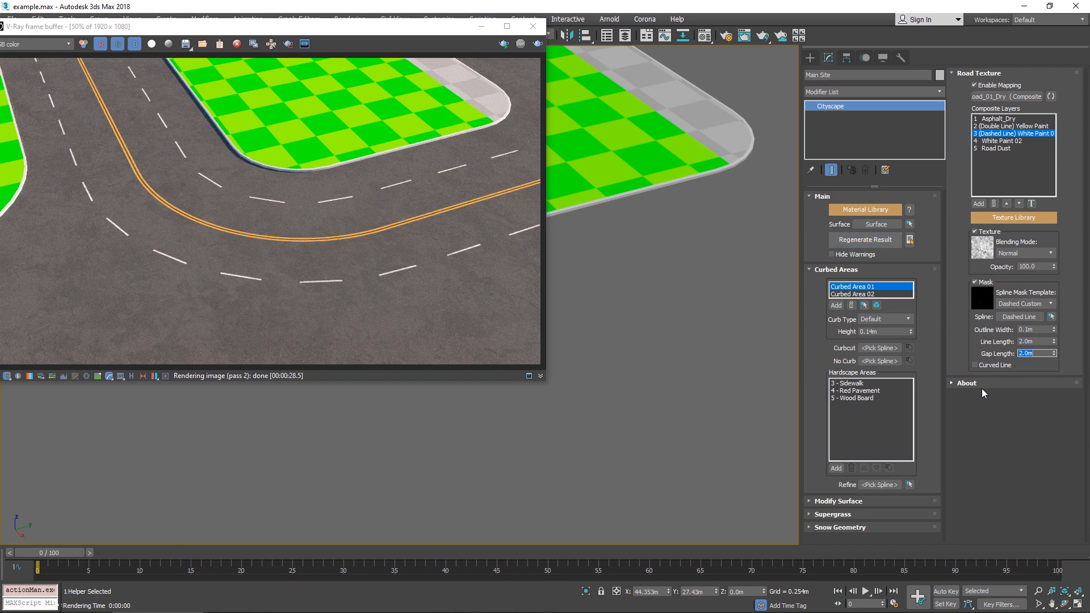
- Enable Curved Line for the dashed white markings, regenerate the result and render the bend again
{"action": "left_click", "coordinate": [974, 365]}
{"action": "left_click", "coordinate": [856, 240]}
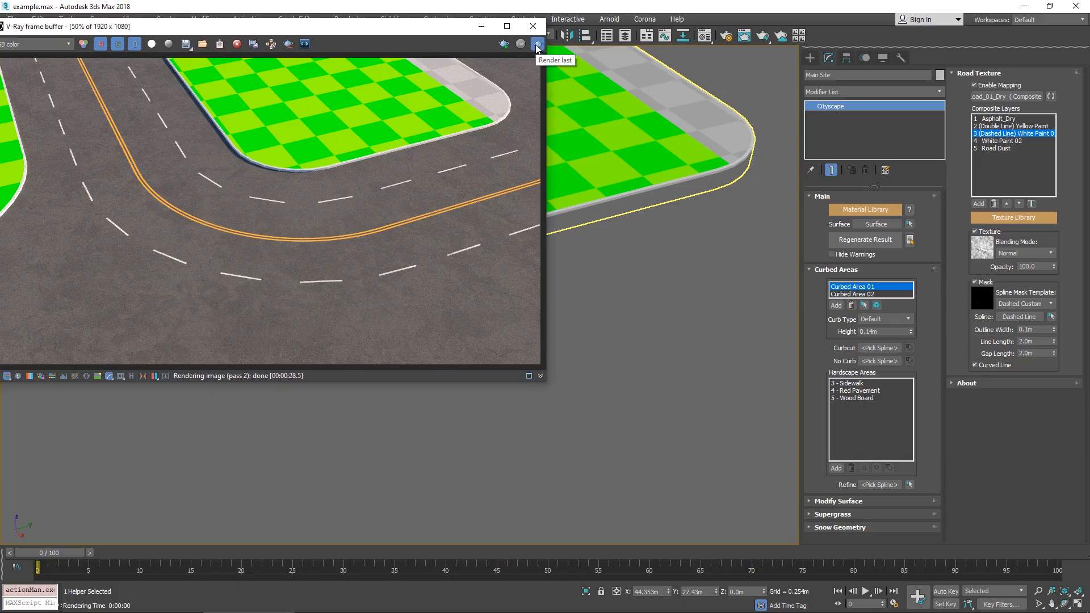
{"action": "left_click", "coordinate": [537, 44]}
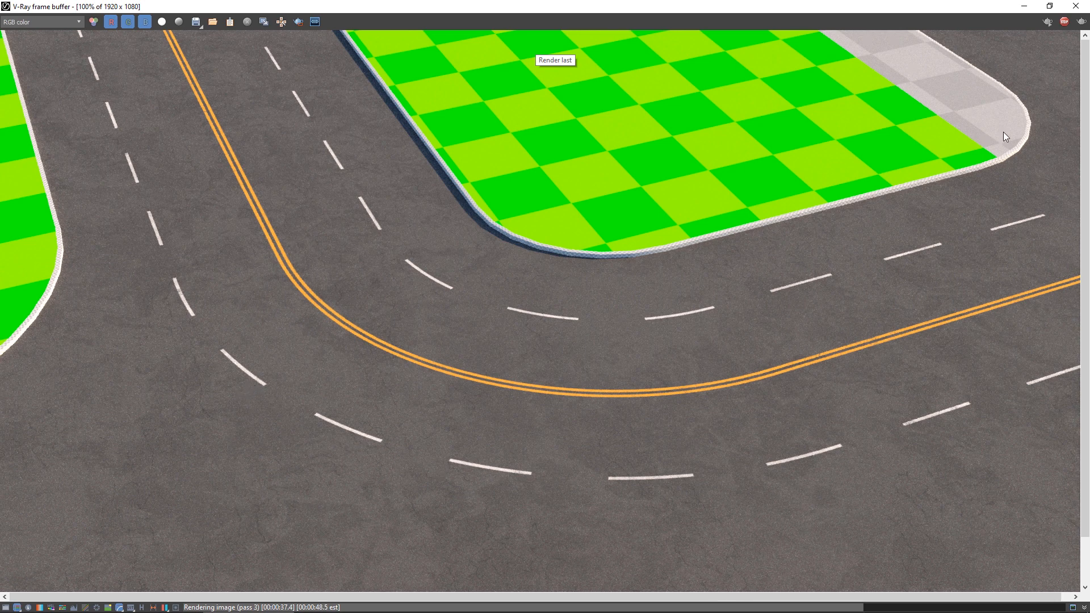
- Inspect the curved dashes in the enlarged render
{"action": "double_click", "coordinate": [937, 7]}
{"action": "left_click", "coordinate": [606, 239]}
{"action": "scroll", "coordinate": [511, 170], "scroll_direction": "down", "scroll_amount": 1}
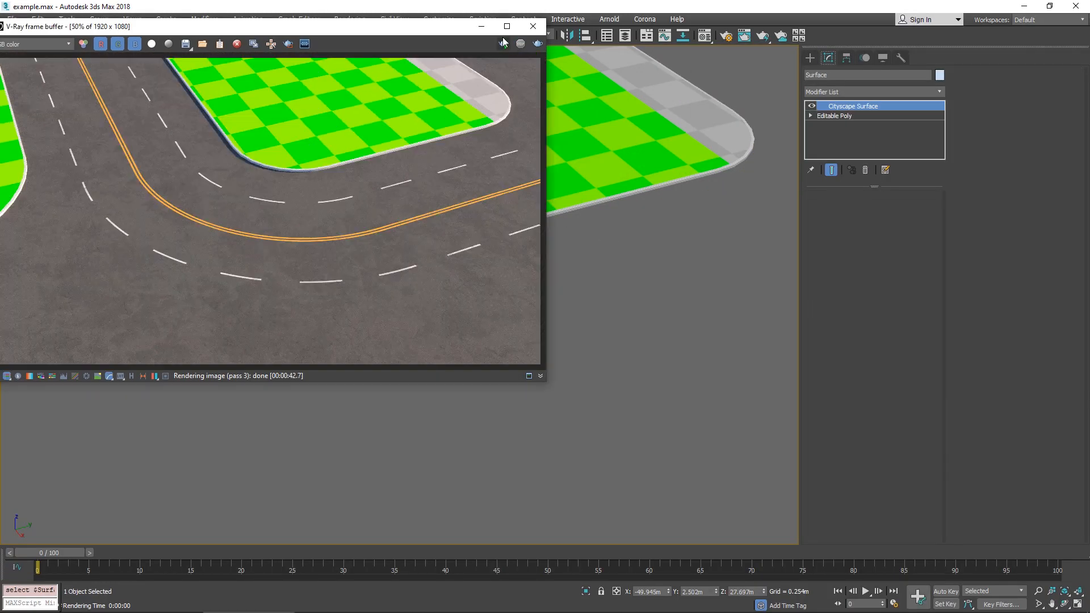
{"action": "left_click", "coordinate": [507, 29]}
{"action": "scroll", "coordinate": [634, 384], "scroll_direction": "up", "scroll_amount": 1}
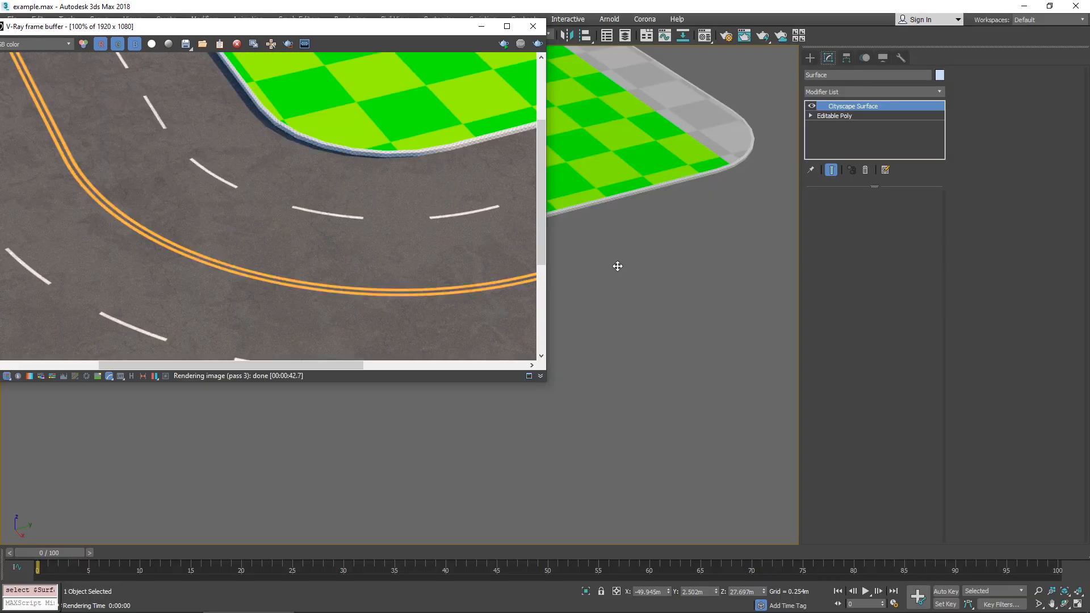
- Select the Main Site helper and set the Road Dust layer's spline mask template to Auto Dust
{"action": "middle_click_drag", "start_coordinate": [603, 246], "coordinate": [681, 273]}
{"action": "scroll", "coordinate": [681, 274], "scroll_direction": "down", "scroll_amount": 8}
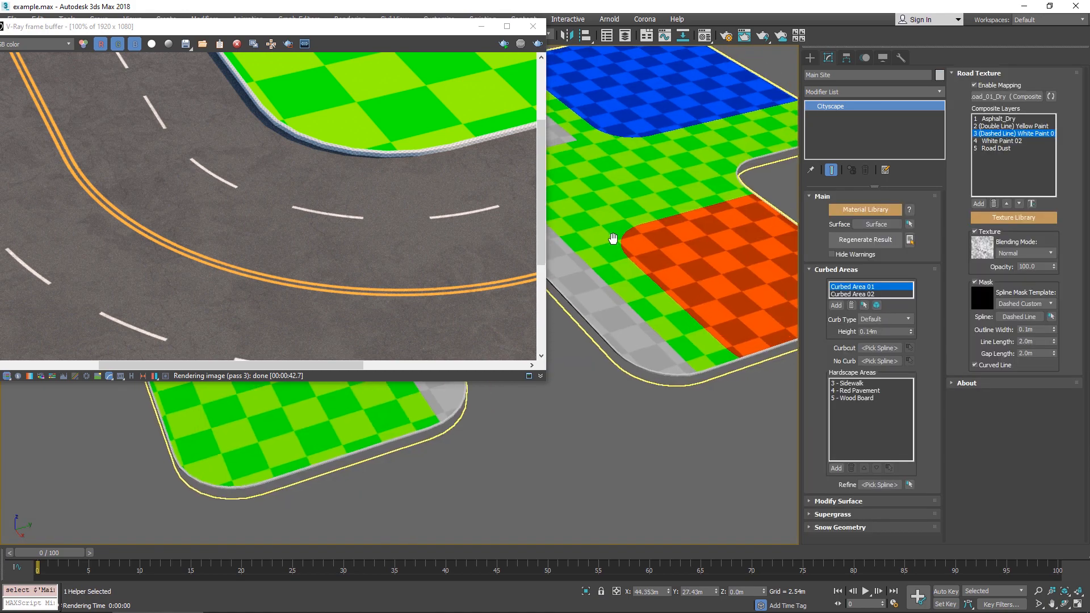
{"action": "middle_click_drag", "start_coordinate": [613, 238], "coordinate": [609, 240]}
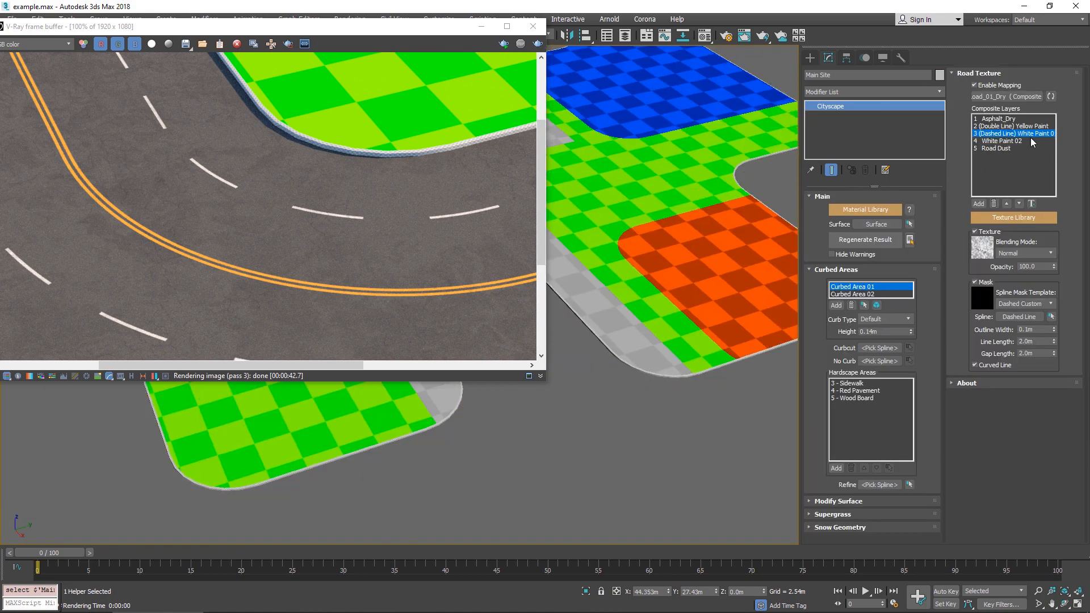
{"action": "left_click", "coordinate": [996, 148]}
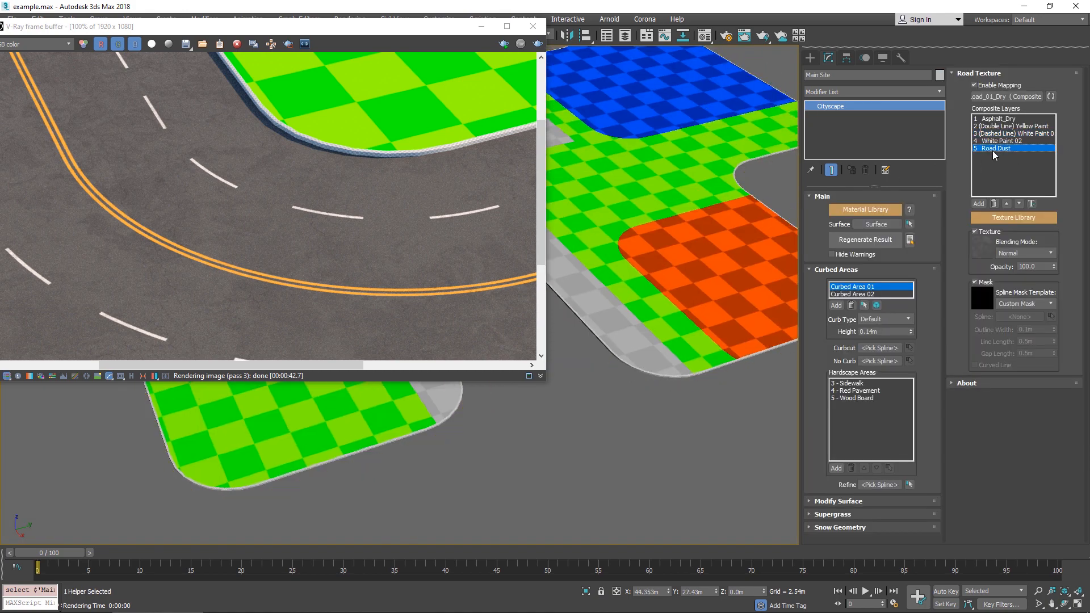
{"action": "left_click", "coordinate": [1047, 304]}
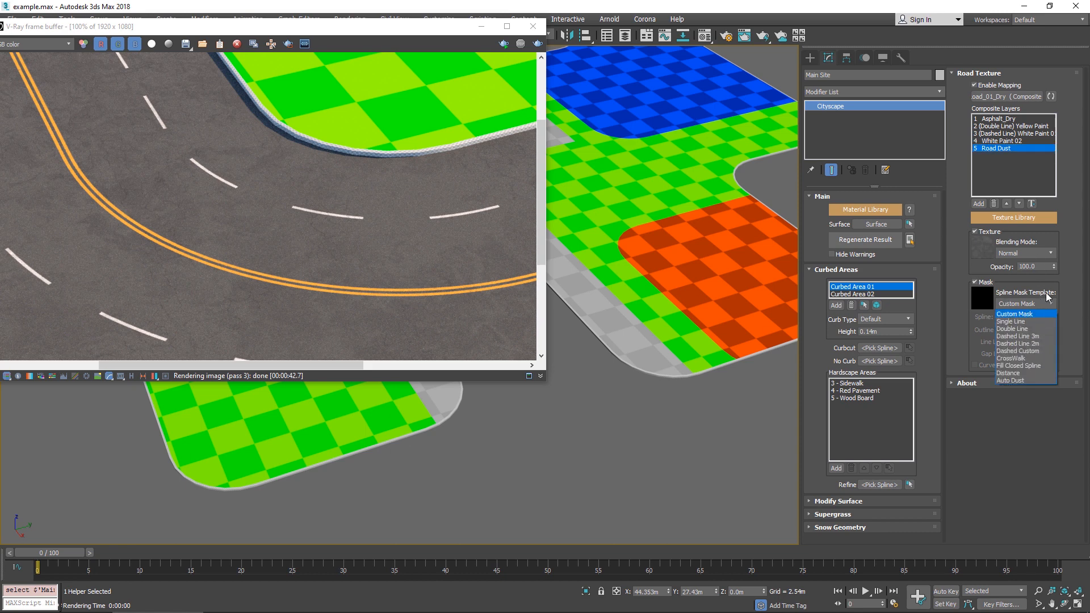
{"action": "left_click", "coordinate": [1023, 380]}
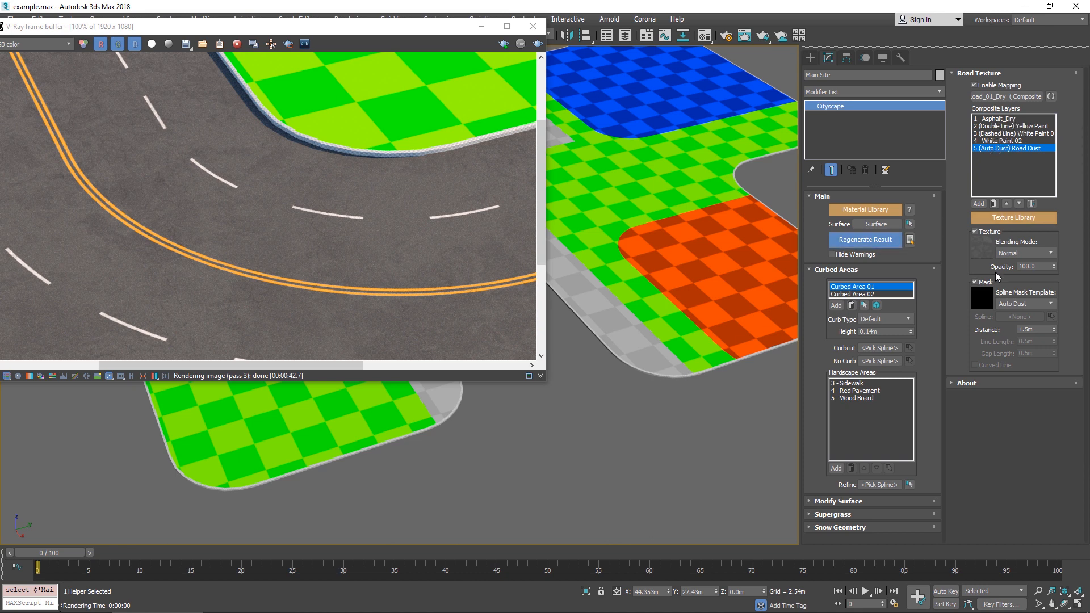
- Set the Road Dust layer's opacity to 50, regenerate the result and render the site to check the dust
{"action": "left_click", "coordinate": [1034, 266]}
{"action": "type", "text": "50"}
{"action": "left_click", "coordinate": [866, 237]}
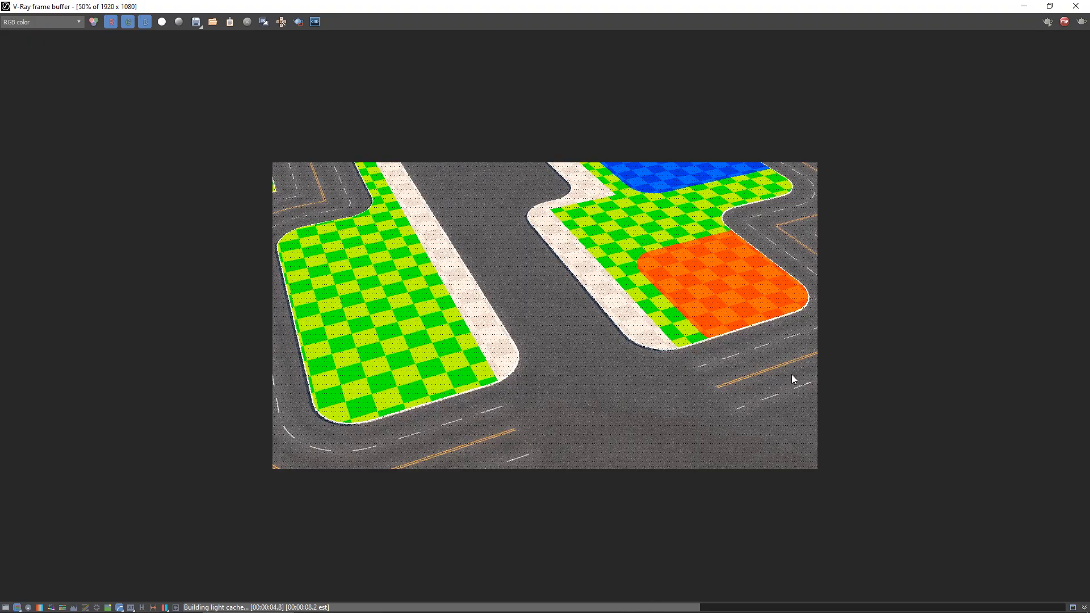
{"action": "scroll", "coordinate": [791, 374], "scroll_direction": "up", "scroll_amount": 2}
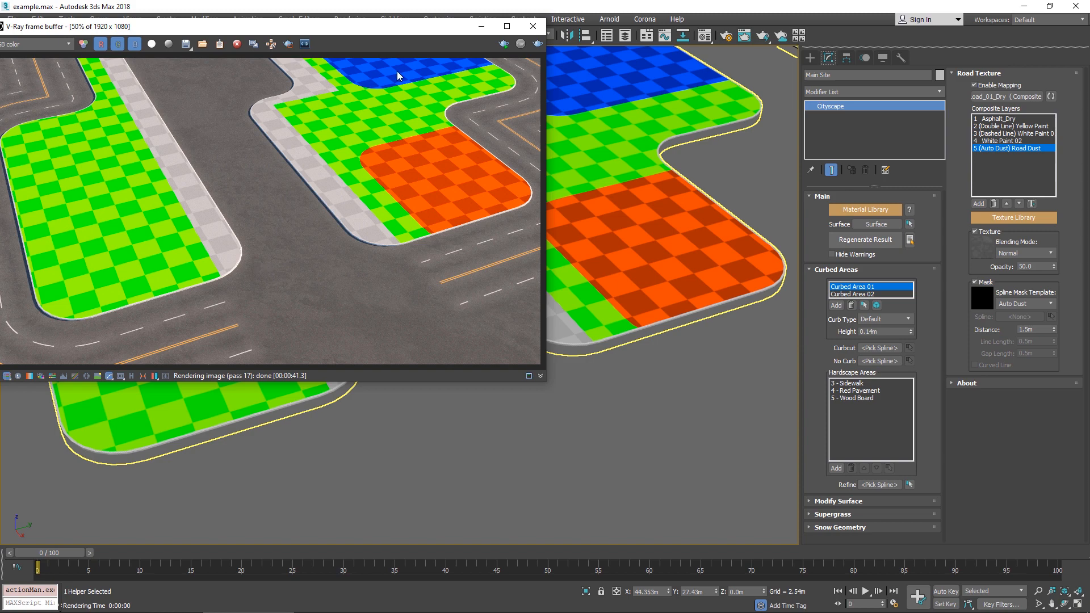
{"action": "left_click", "coordinate": [531, 29]}
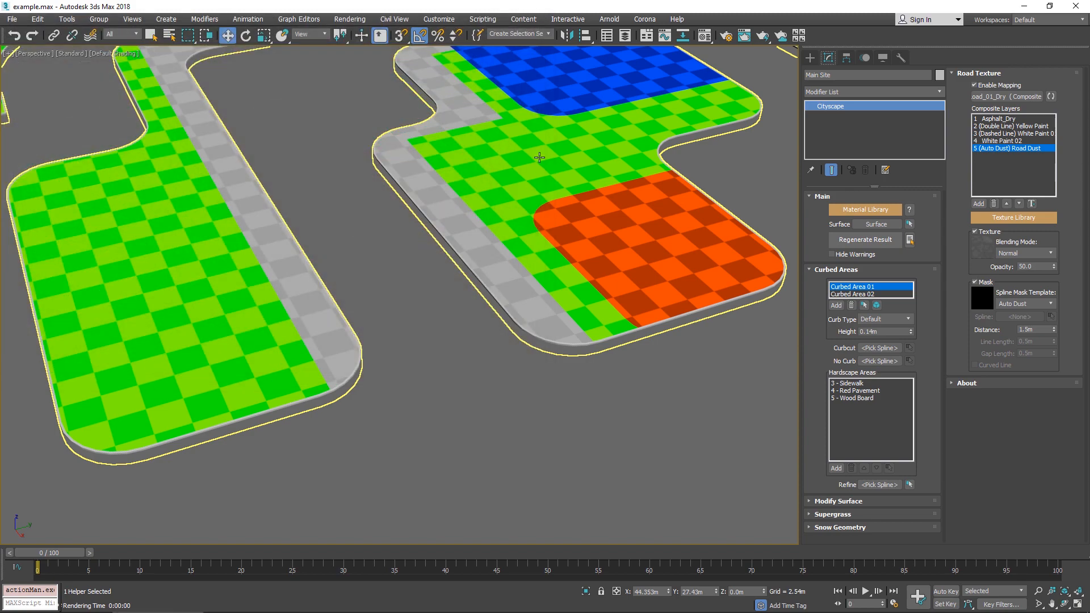
- Load the Template_Dry materials from the Material Library onto all Cityscape elements, overriding the current ones
{"action": "left_click", "coordinate": [878, 211]}
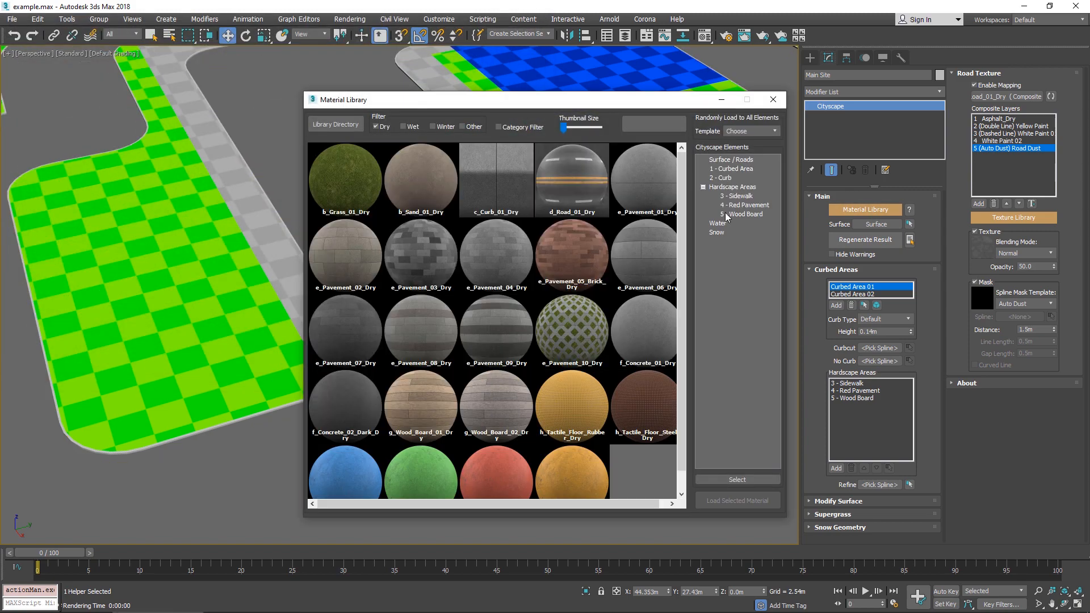
{"action": "left_click", "coordinate": [757, 133]}
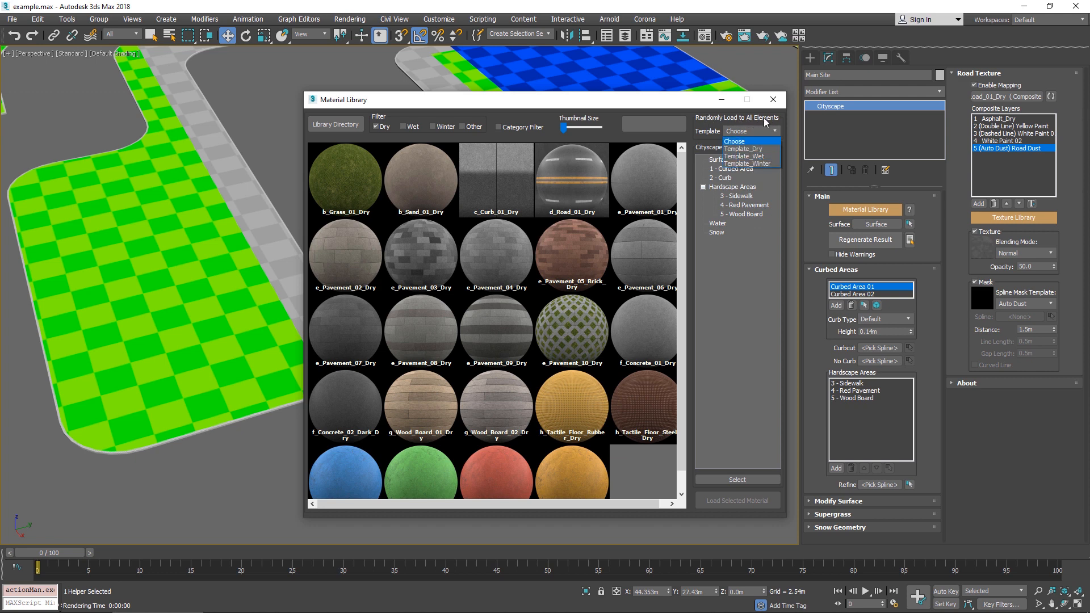
{"action": "left_click", "coordinate": [733, 149]}
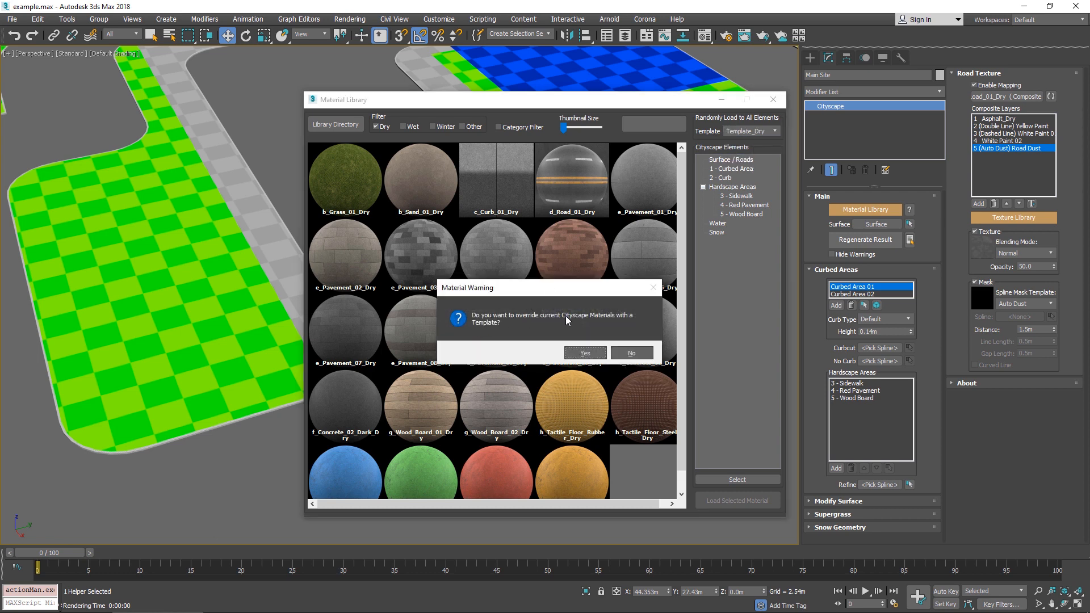
{"action": "left_click", "coordinate": [582, 353]}
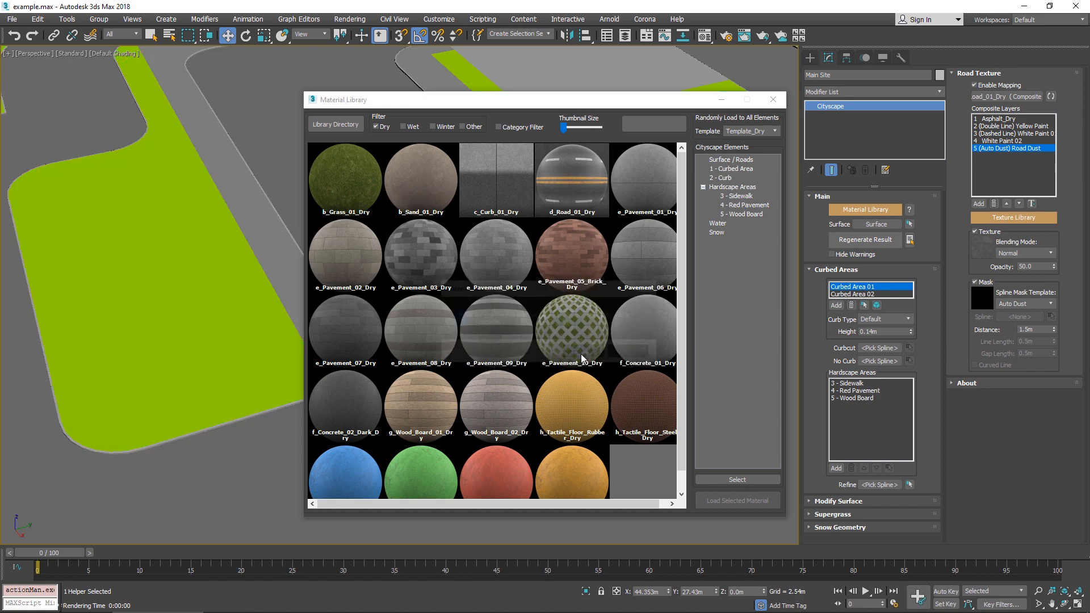
{"action": "left_click", "coordinate": [773, 100]}
- Enable Supergrass on the Curbed Area element and load the Lawn Summer template for it
{"action": "scroll", "coordinate": [340, 187], "scroll_direction": "up", "scroll_amount": 5}
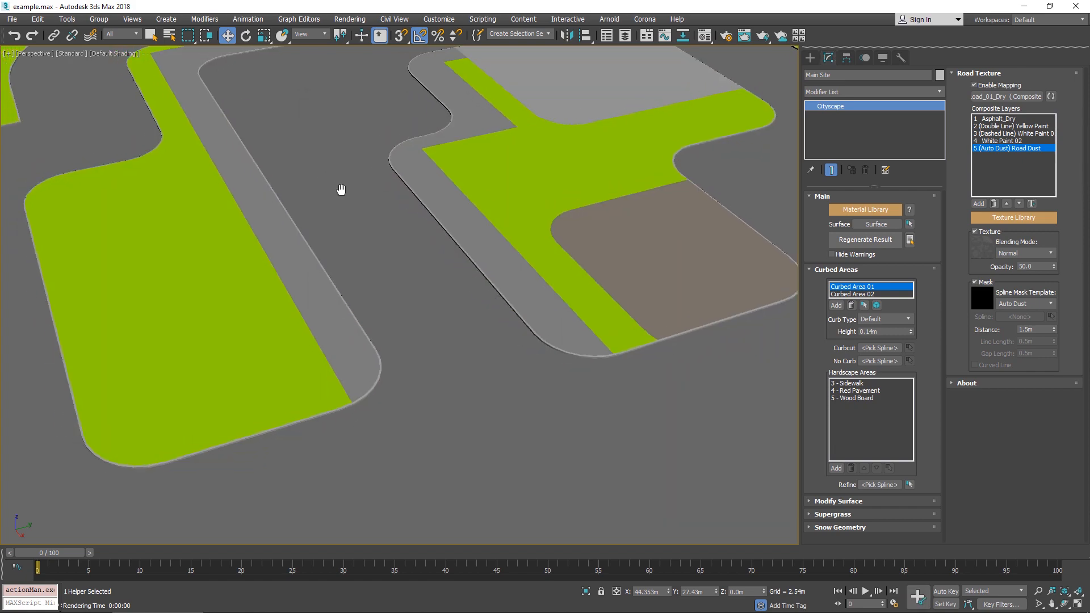
{"action": "scroll", "coordinate": [393, 257], "scroll_direction": "down", "scroll_amount": 6}
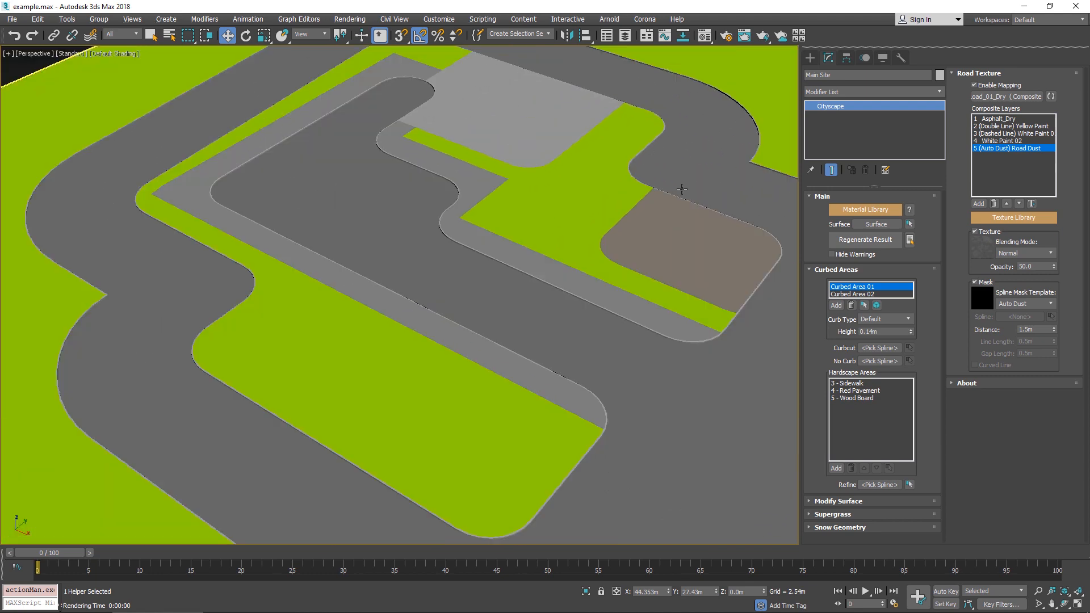
{"action": "middle_click_drag", "start_coordinate": [681, 187], "coordinate": [585, 214]}
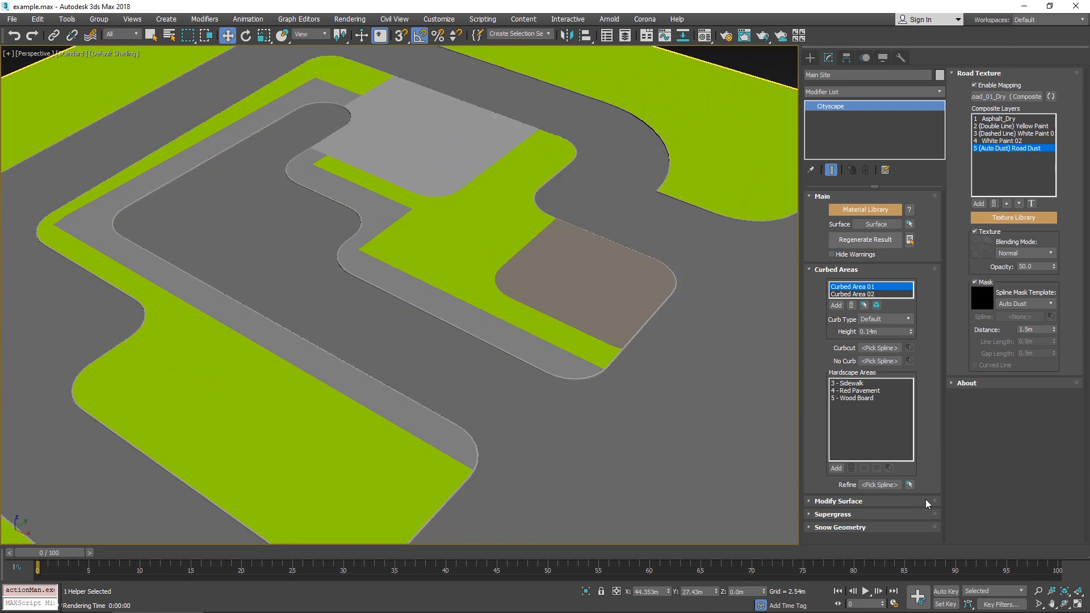
{"action": "left_click", "coordinate": [868, 513]}
{"action": "left_click", "coordinate": [986, 90]}
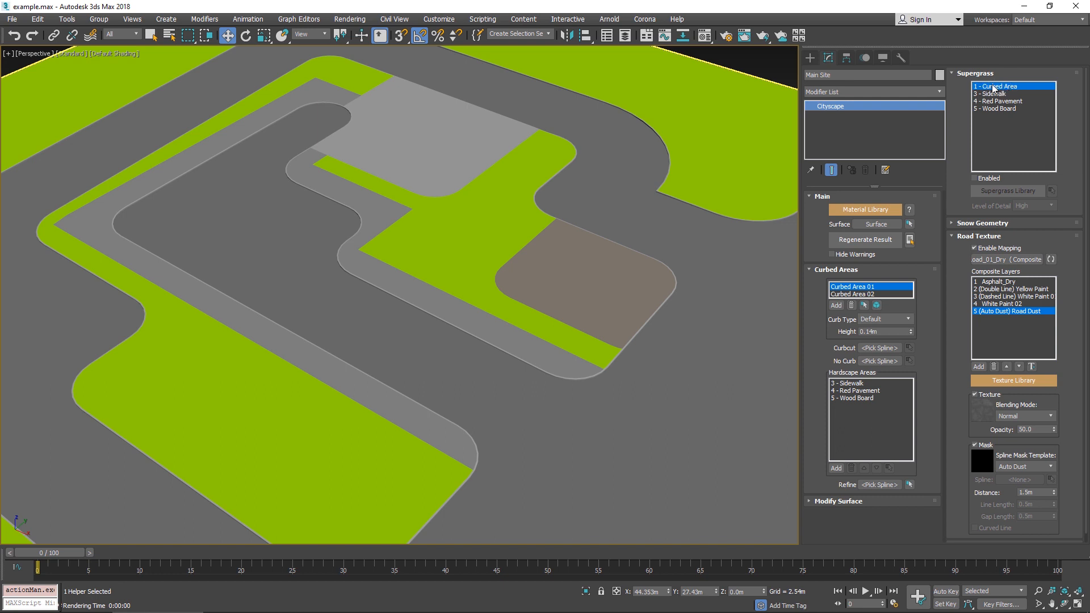
{"action": "left_click", "coordinate": [992, 90]}
{"action": "left_click", "coordinate": [994, 178]}
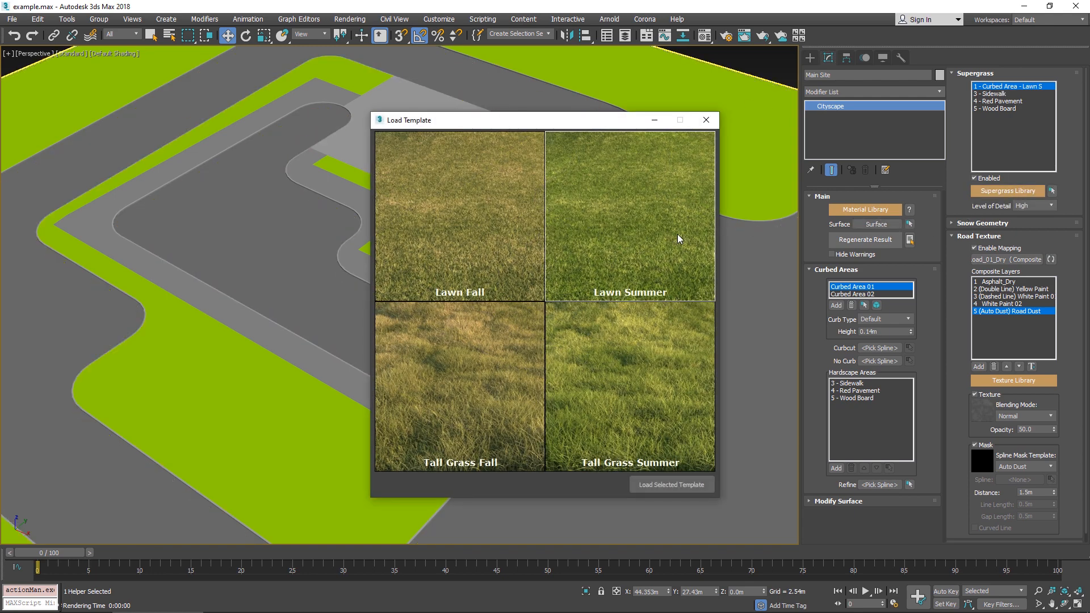
{"action": "double_click", "coordinate": [678, 238]}
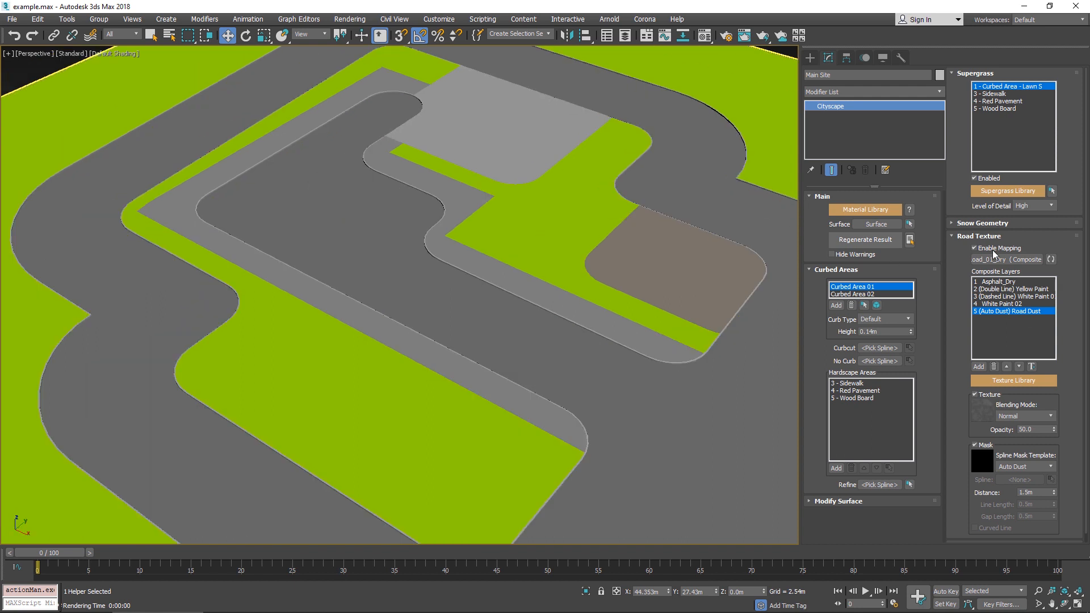
- Set the White Paint 02 layer's mask template to CrossWalk and assign the Crosswalk spline across the inner road
{"action": "left_click", "coordinate": [1009, 305]}
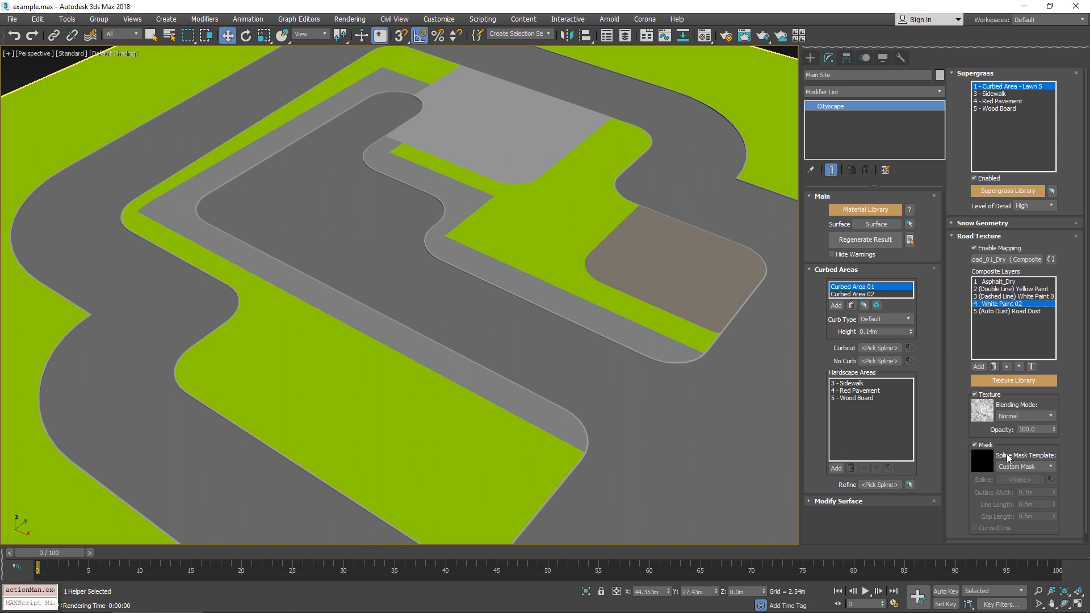
{"action": "left_click", "coordinate": [1048, 467]}
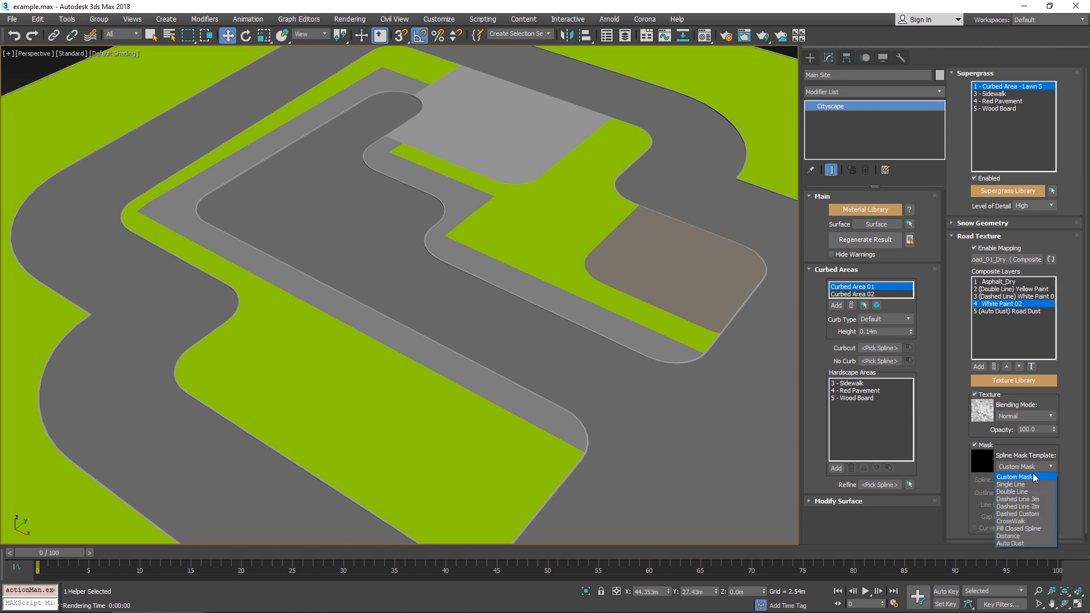
{"action": "left_click", "coordinate": [1016, 521]}
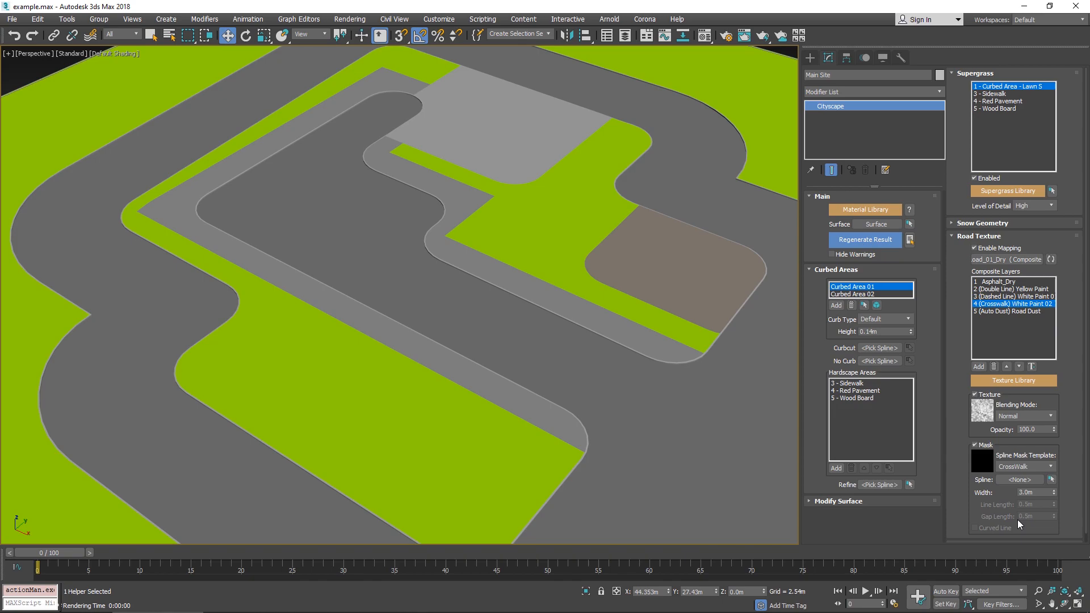
{"action": "left_click", "coordinate": [1020, 480]}
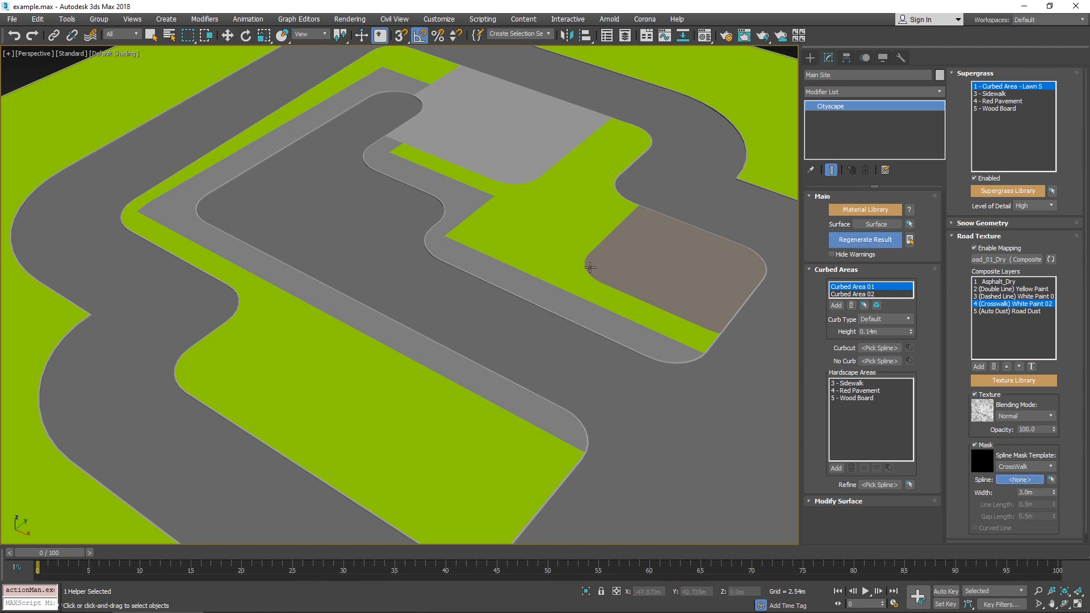
{"action": "scroll", "coordinate": [543, 290], "scroll_direction": "up", "scroll_amount": 2}
{"action": "scroll", "coordinate": [544, 290], "scroll_direction": "down", "scroll_amount": 4}
{"action": "key", "text": "F3"}
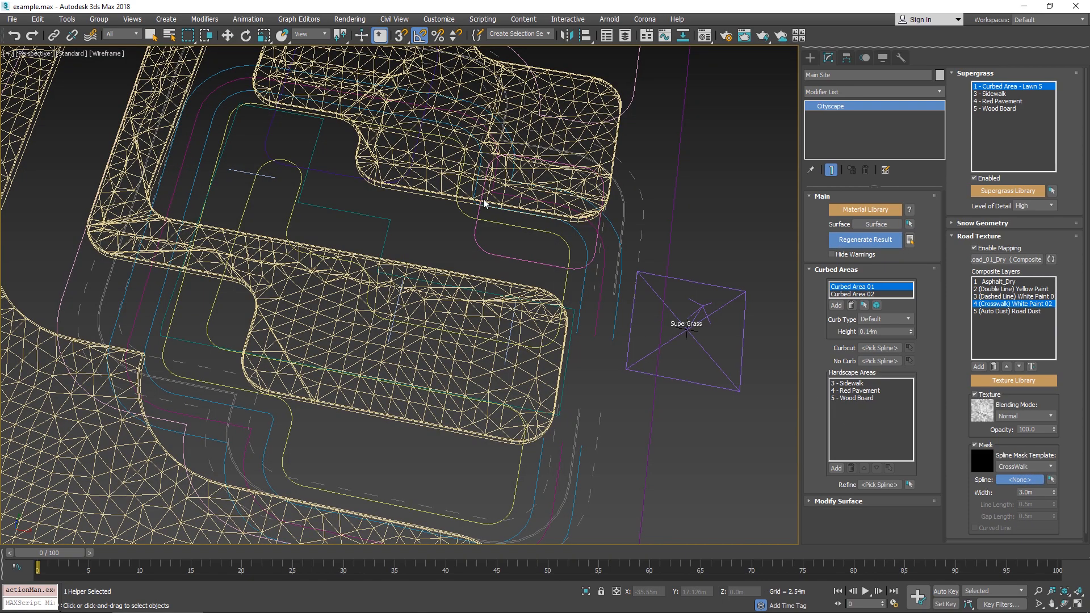
{"action": "mouse_move", "coordinate": [485, 205]}
{"action": "middle_mouse_down"}
{"action": "mouse_move", "coordinate": [541, 118]}
{"action": "mouse_move", "coordinate": [534, 234]}
{"action": "middle_mouse_up"}
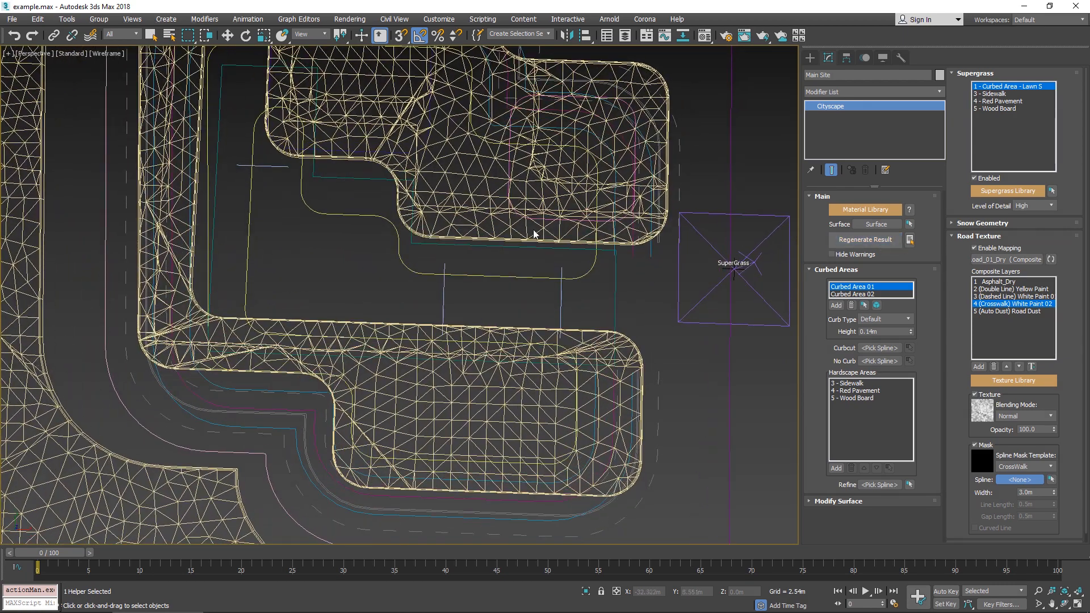
{"action": "left_click", "coordinate": [561, 287]}
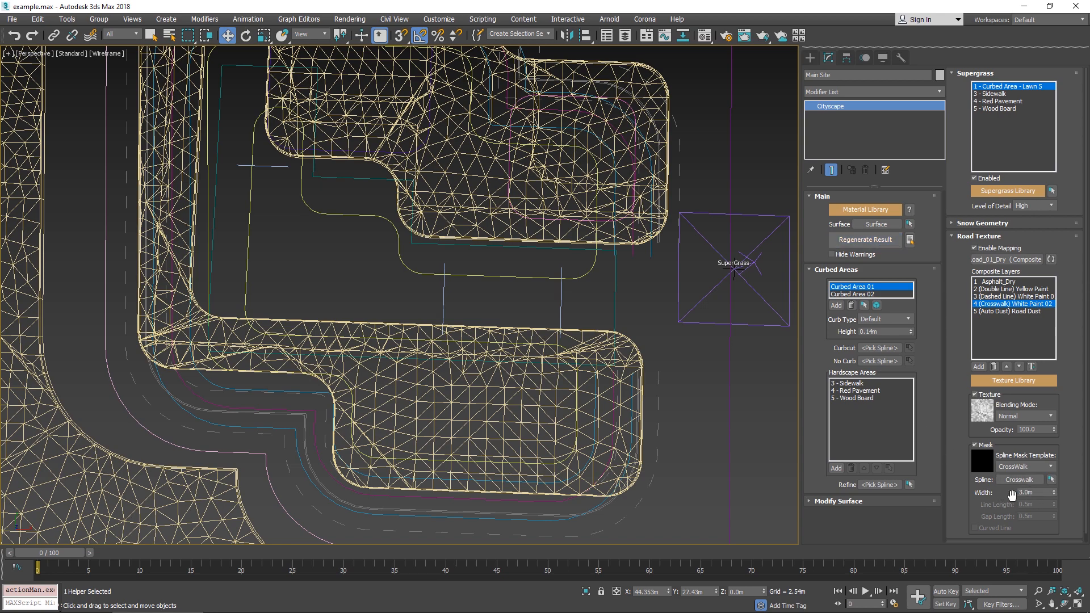
- Regenerate the result to apply the crosswalk markings and render the site in shaded view
{"action": "scroll", "coordinate": [551, 203], "scroll_direction": "down", "scroll_amount": 3}
{"action": "middle_click_drag", "start_coordinate": [550, 203], "coordinate": [631, 280], "text": "alt"}
{"action": "key", "text": "F3"}
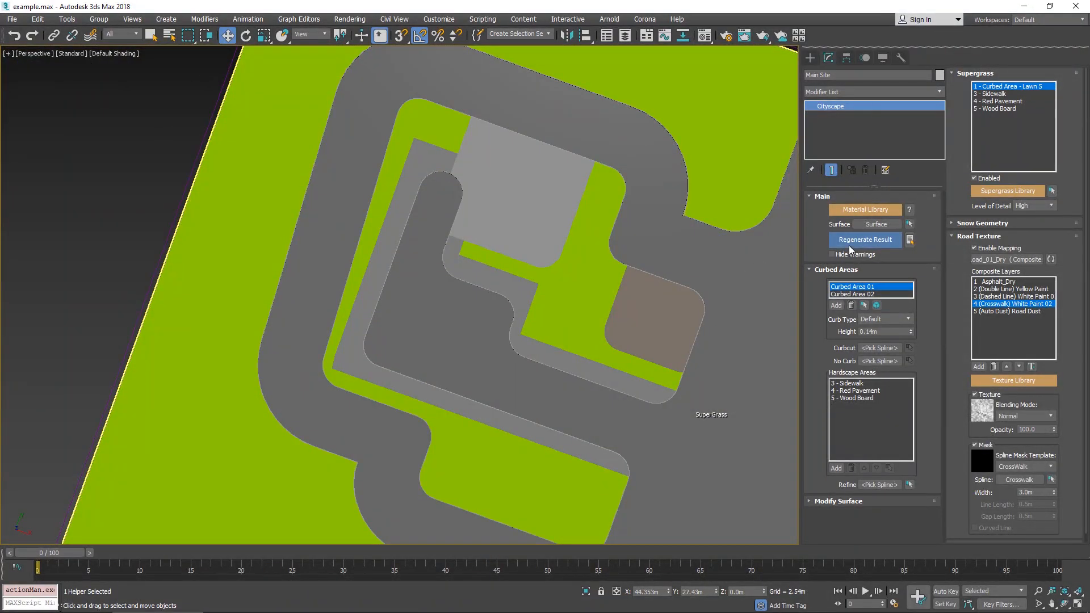
{"action": "left_click", "coordinate": [888, 243]}
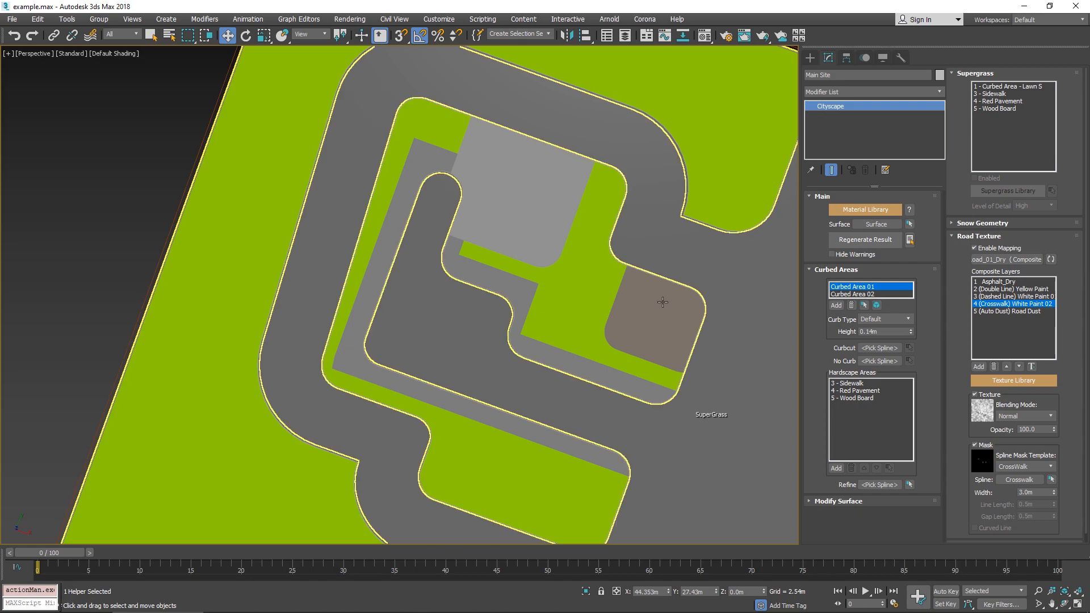
{"action": "middle_click_drag", "start_coordinate": [663, 301], "coordinate": [615, 224], "text": "alt"}
{"action": "middle_click_drag", "start_coordinate": [616, 224], "coordinate": [619, 73]}
{"action": "scroll", "coordinate": [611, 176], "scroll_direction": "up", "scroll_amount": 3}
{"action": "middle_click_drag", "start_coordinate": [693, 205], "coordinate": [632, 144]}
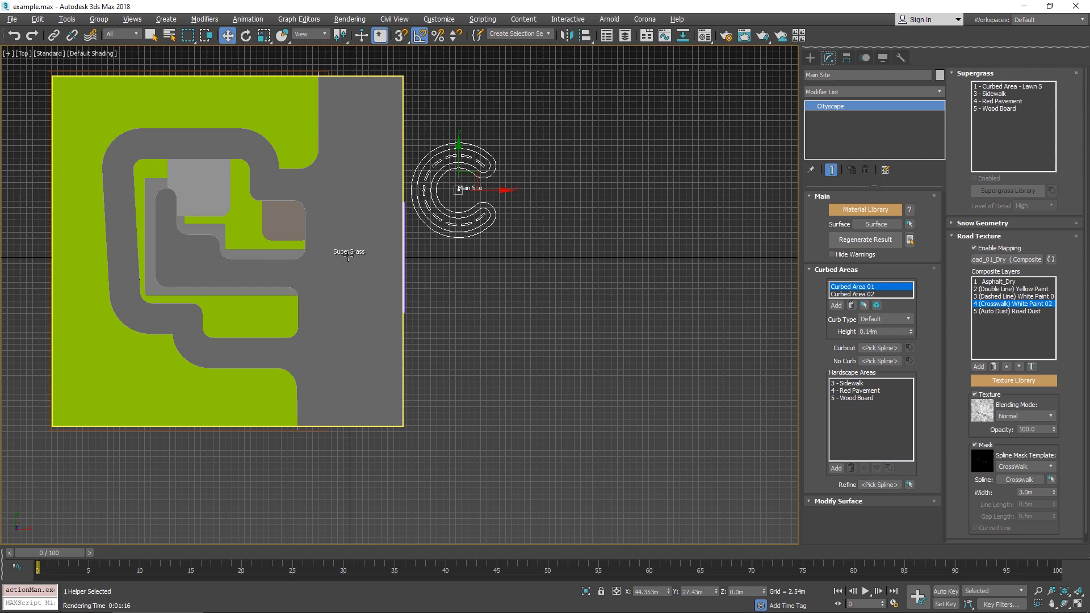
- Draw a Line spline in the wireframe top view along the inner road, around its bend, through the dead end and back
{"action": "scroll", "coordinate": [348, 257], "scroll_direction": "down", "scroll_amount": 5}
{"action": "middle_click_drag", "start_coordinate": [318, 230], "coordinate": [653, 218]}
{"action": "scroll", "coordinate": [628, 226], "scroll_direction": "up", "scroll_amount": 9}
{"action": "mouse_move", "coordinate": [575, 218]}
{"action": "middle_mouse_down"}
{"action": "mouse_move", "coordinate": [351, 202]}
{"action": "mouse_move", "coordinate": [278, 225]}
{"action": "middle_mouse_up"}
{"action": "key", "text": "F3"}
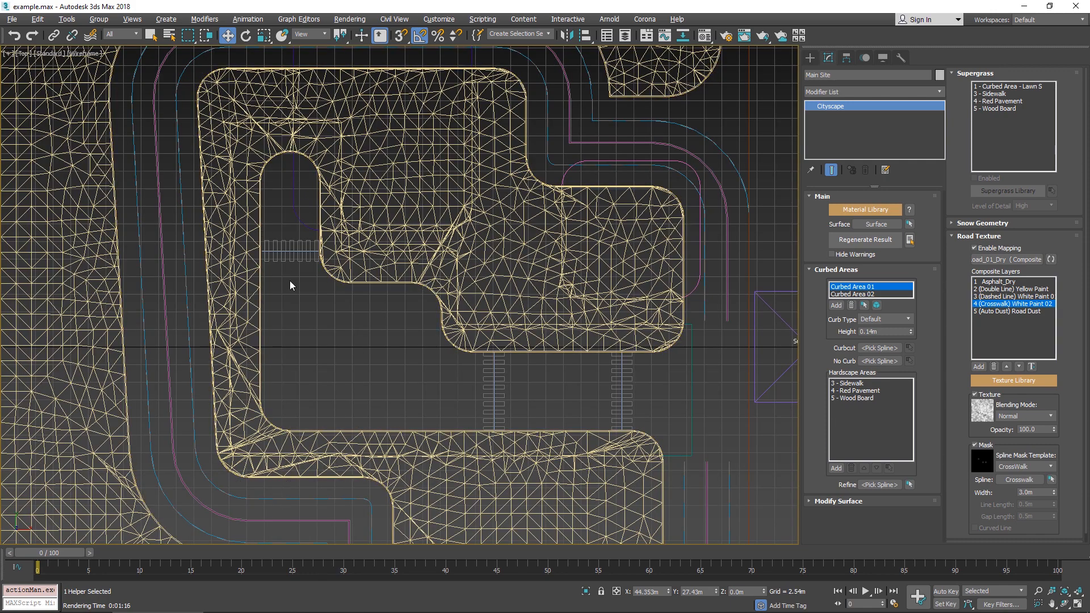
{"action": "middle_click_drag", "start_coordinate": [659, 331], "coordinate": [590, 249]}
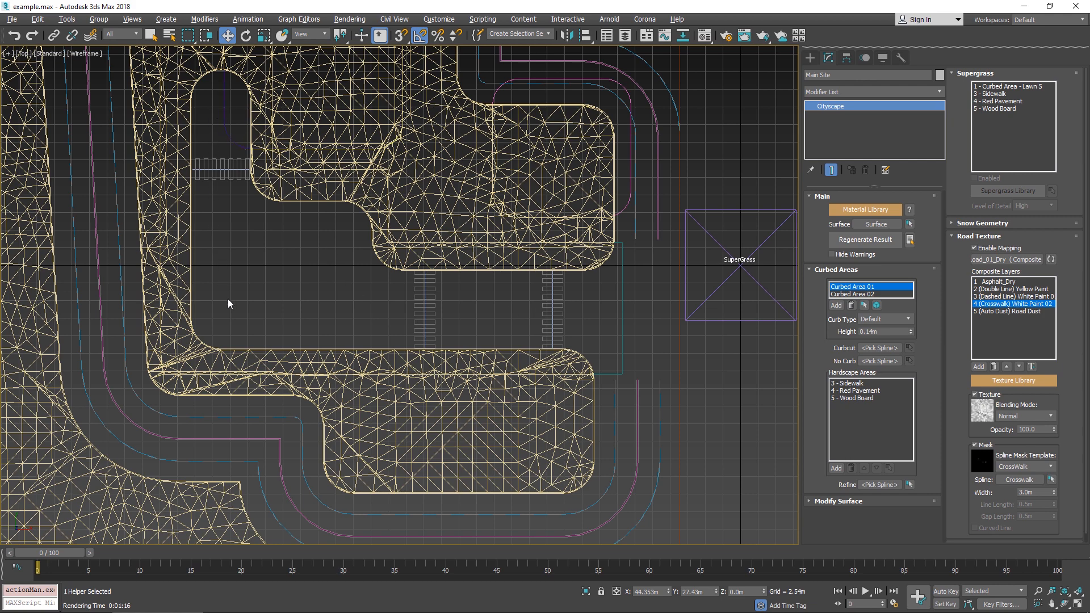
{"action": "left_click", "coordinate": [814, 57]}
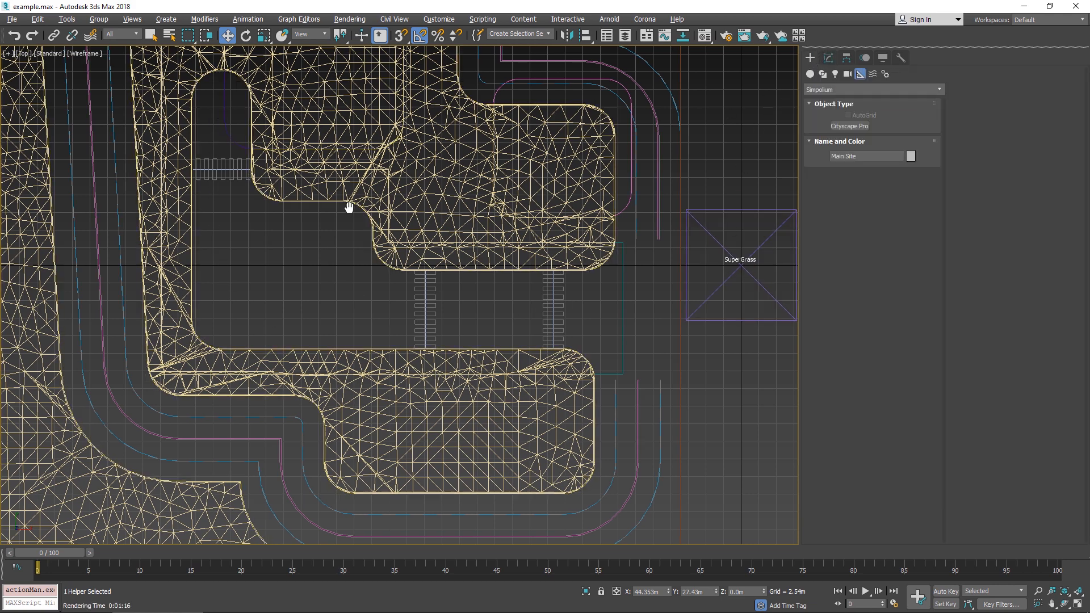
{"action": "middle_click_drag", "start_coordinate": [348, 207], "coordinate": [390, 250]}
{"action": "scroll", "coordinate": [389, 250], "scroll_direction": "up", "scroll_amount": 2}
{"action": "left_click", "coordinate": [825, 78]}
{"action": "left_click", "coordinate": [842, 138]}
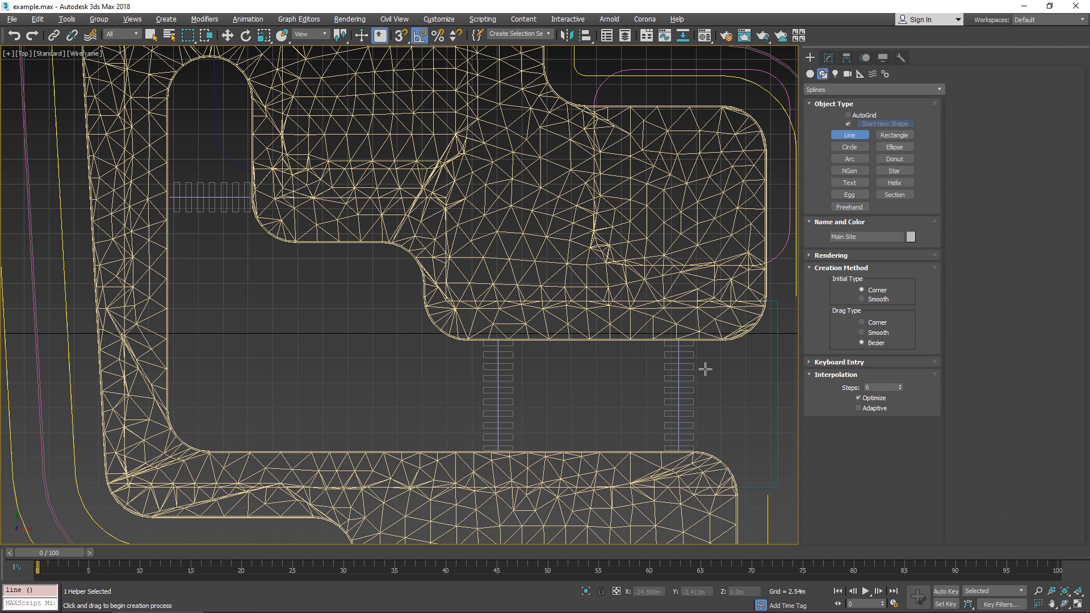
{"action": "left_click", "coordinate": [723, 368]}
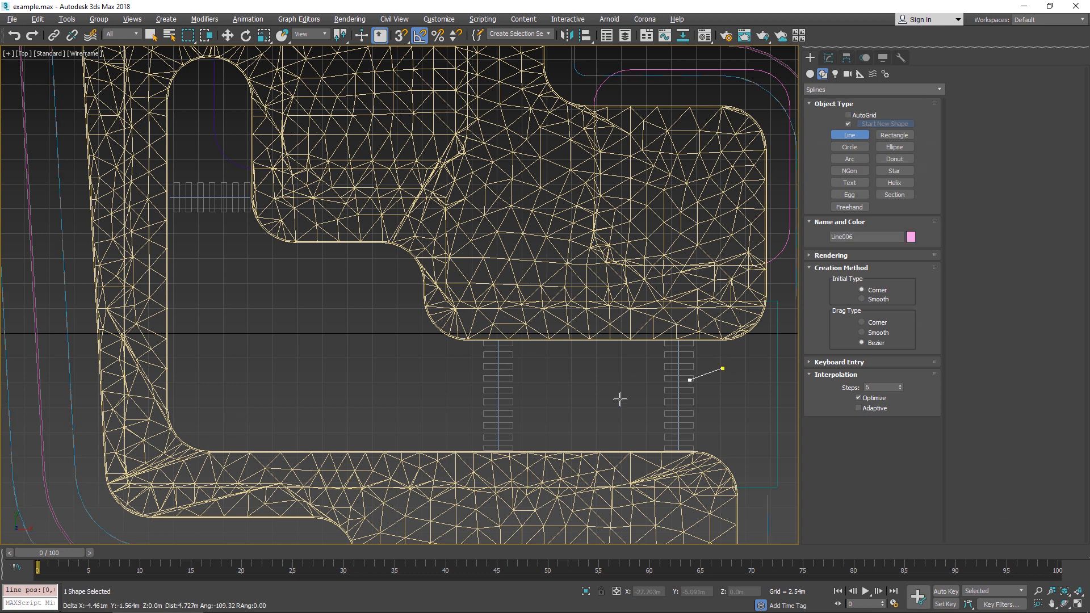
{"action": "left_click", "coordinate": [410, 369]}
{"action": "left_click_drag", "start_coordinate": [273, 346], "coordinate": [251, 324]}
{"action": "left_click", "coordinate": [230, 234]}
{"action": "left_click", "coordinate": [236, 190]}
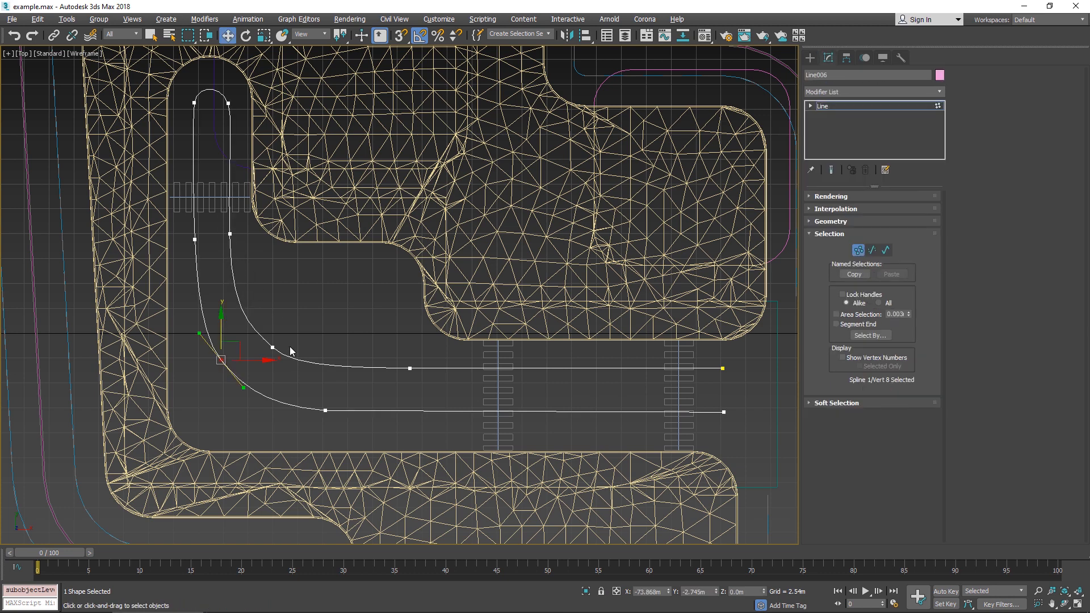
- Move the vertex on the inner bend of the new line slightly to smooth its curve
{"action": "left_click", "coordinate": [273, 345]}
{"action": "left_click_drag", "start_coordinate": [274, 308], "coordinate": [274, 311]}
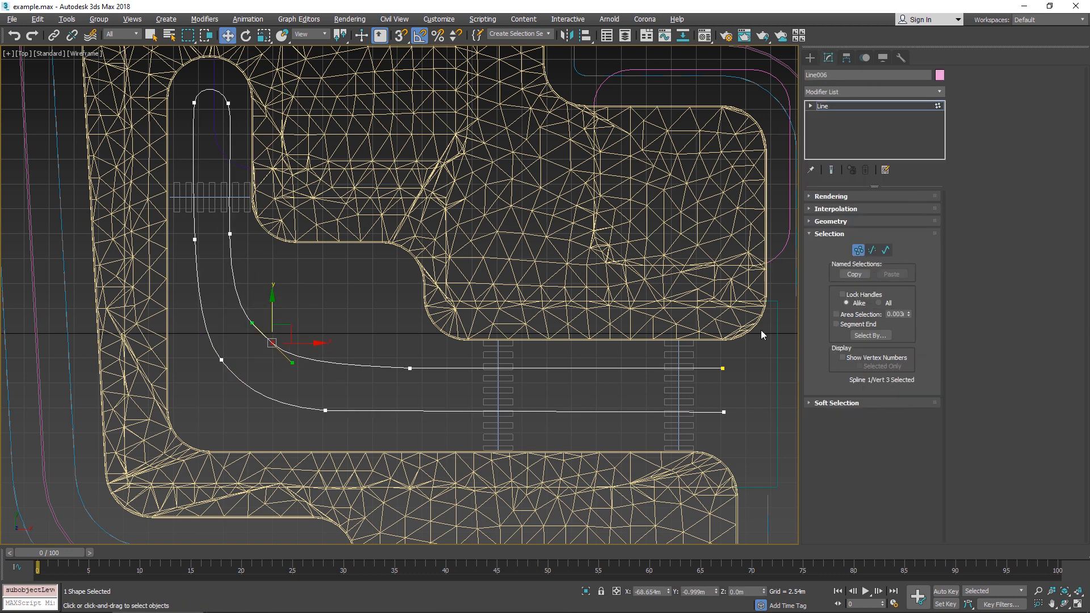
- Move the two open-end vertices of the new line about 1 m outward along the inner road and finish vertex editing
{"action": "middle_click_drag", "start_coordinate": [678, 390], "coordinate": [392, 357]}
{"action": "left_click_drag", "start_coordinate": [475, 411], "coordinate": [382, 294]}
{"action": "left_click_drag", "start_coordinate": [476, 339], "coordinate": [485, 339]}
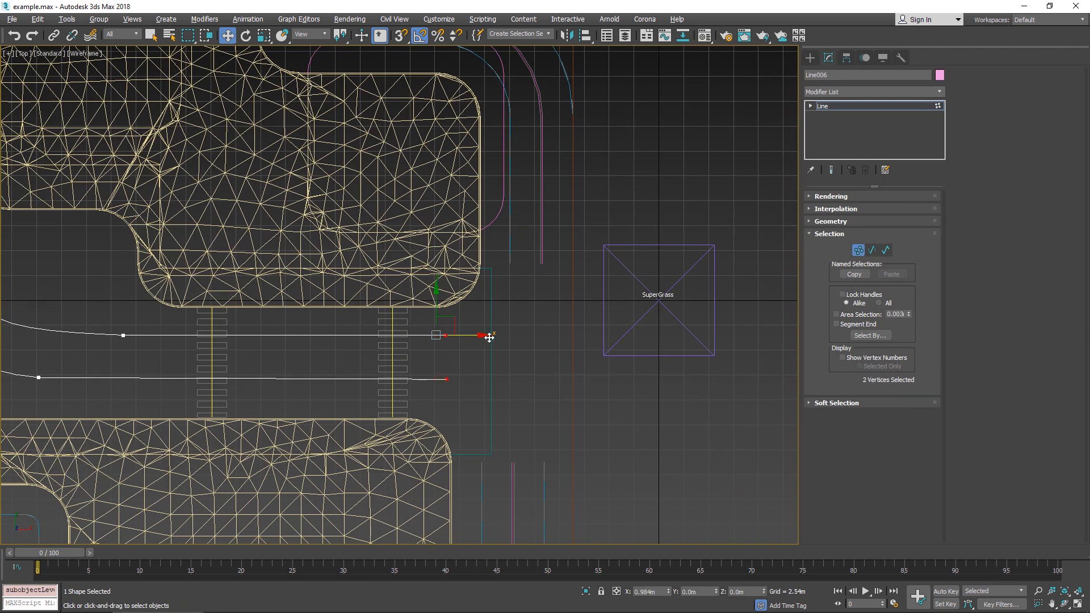
{"action": "left_click", "coordinate": [859, 251]}
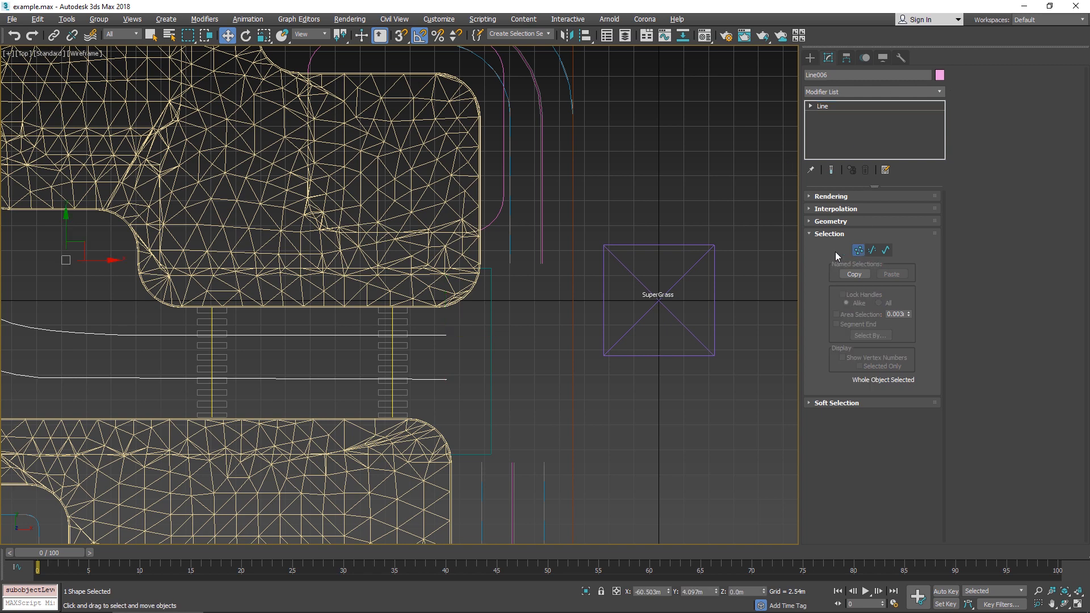
- Rename the inner road line as Distance
{"action": "middle_click_drag", "start_coordinate": [337, 267], "coordinate": [539, 248]}
{"action": "scroll", "coordinate": [629, 256], "scroll_direction": "down", "scroll_amount": 2}
{"action": "left_click", "coordinate": [838, 74]}
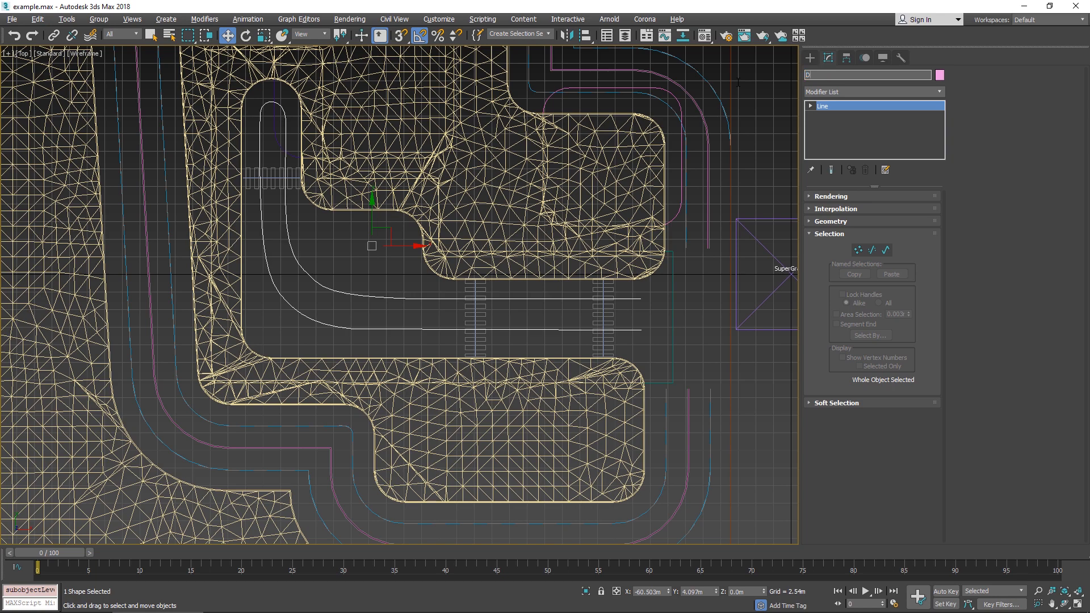
- Add a new composite layer to the Main Site's road texture and load the c Road Dust template into it
{"action": "scroll", "coordinate": [479, 207], "scroll_direction": "down", "scroll_amount": 5}
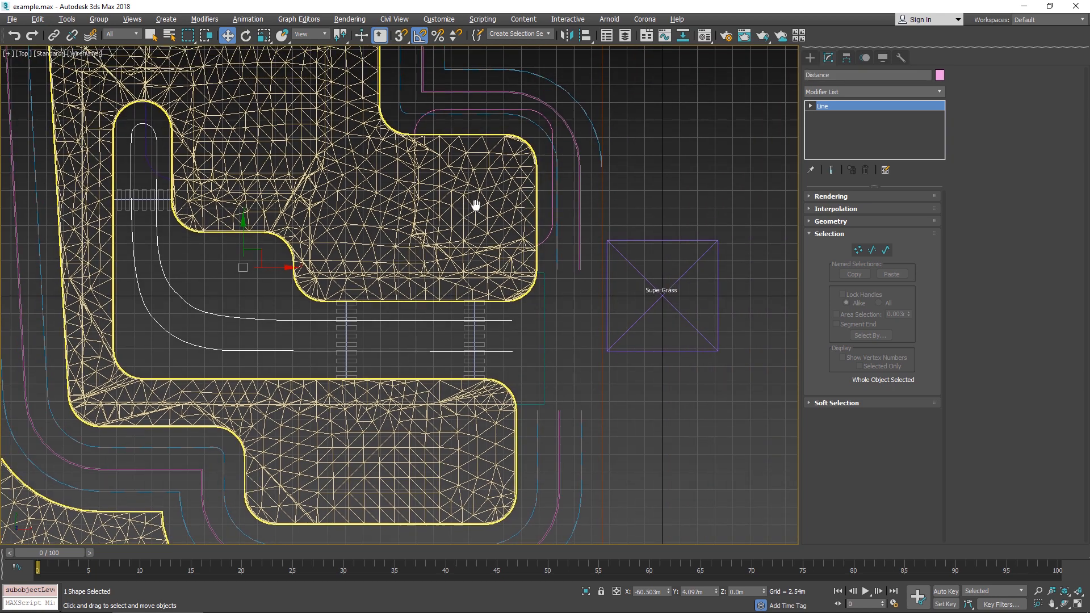
{"action": "scroll", "coordinate": [562, 219], "scroll_direction": "up", "scroll_amount": 5}
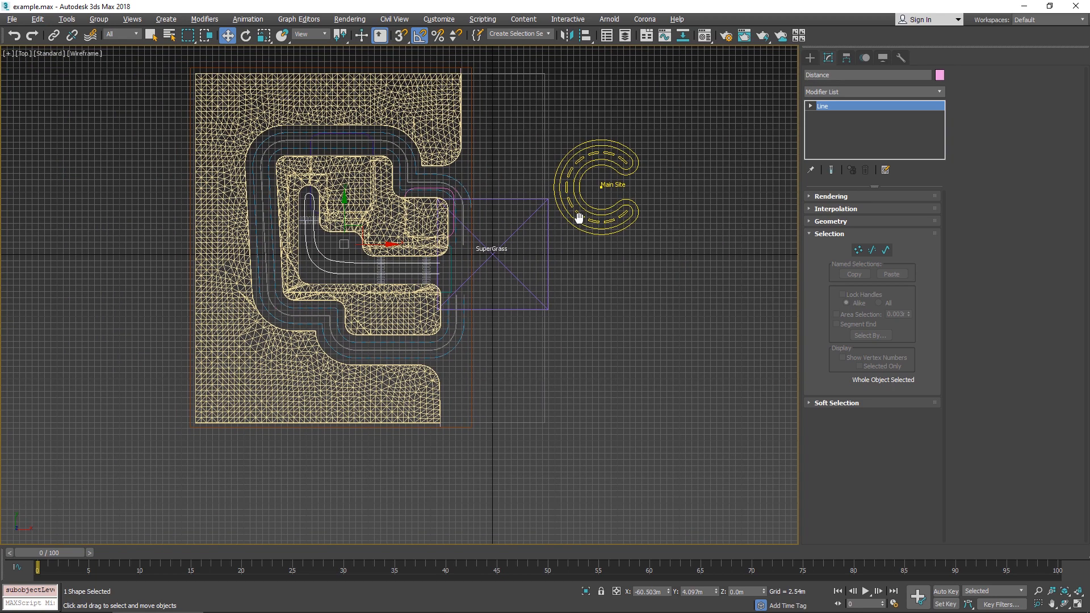
{"action": "middle_click_drag", "start_coordinate": [238, 244], "coordinate": [545, 199]}
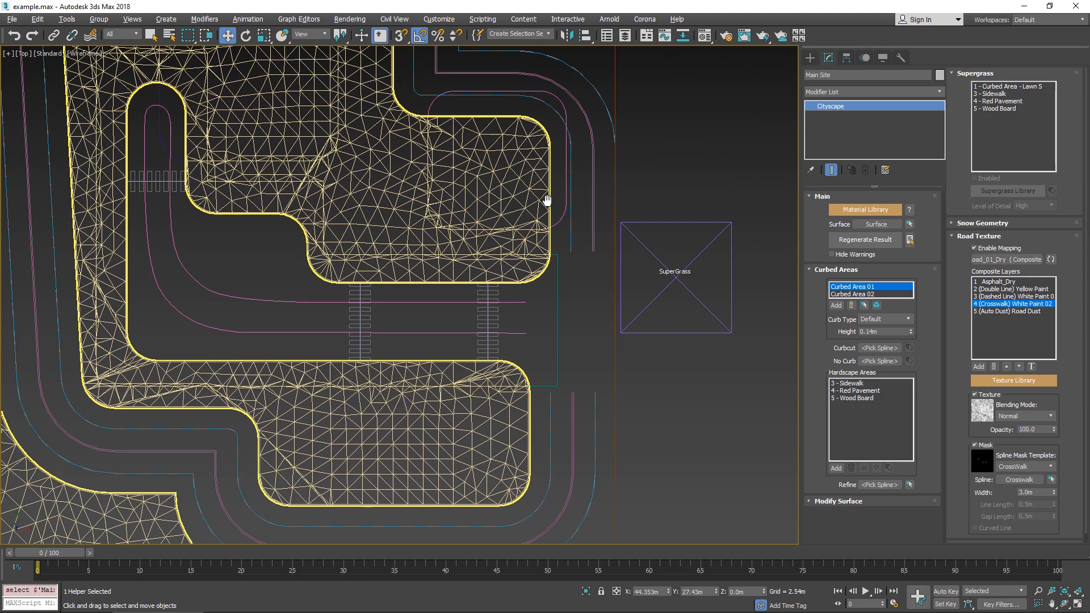
{"action": "scroll", "coordinate": [359, 265], "scroll_direction": "up", "scroll_amount": 2}
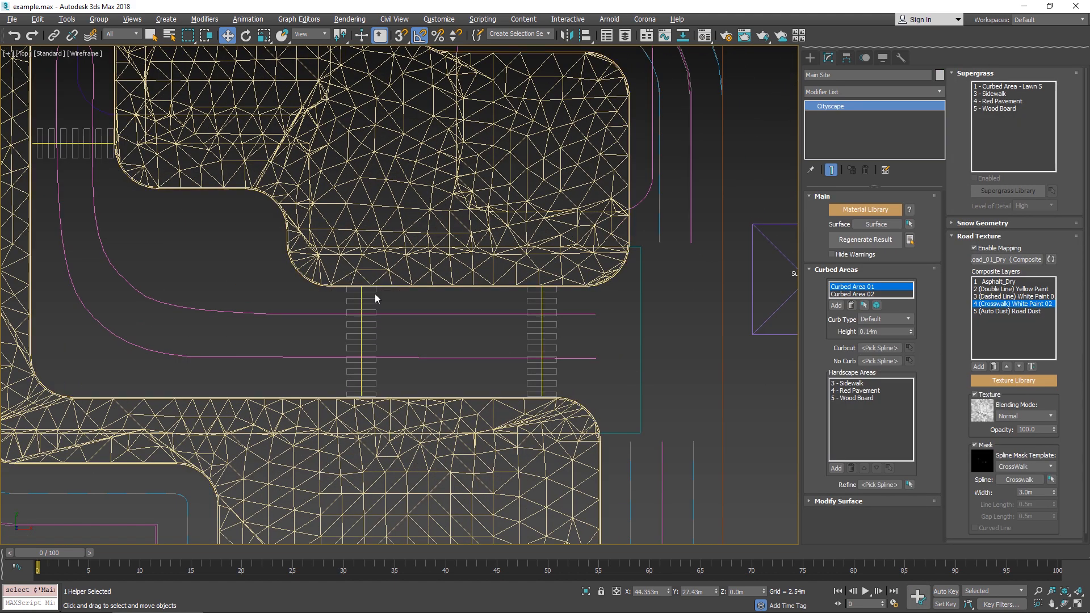
{"action": "left_click", "coordinate": [1013, 311]}
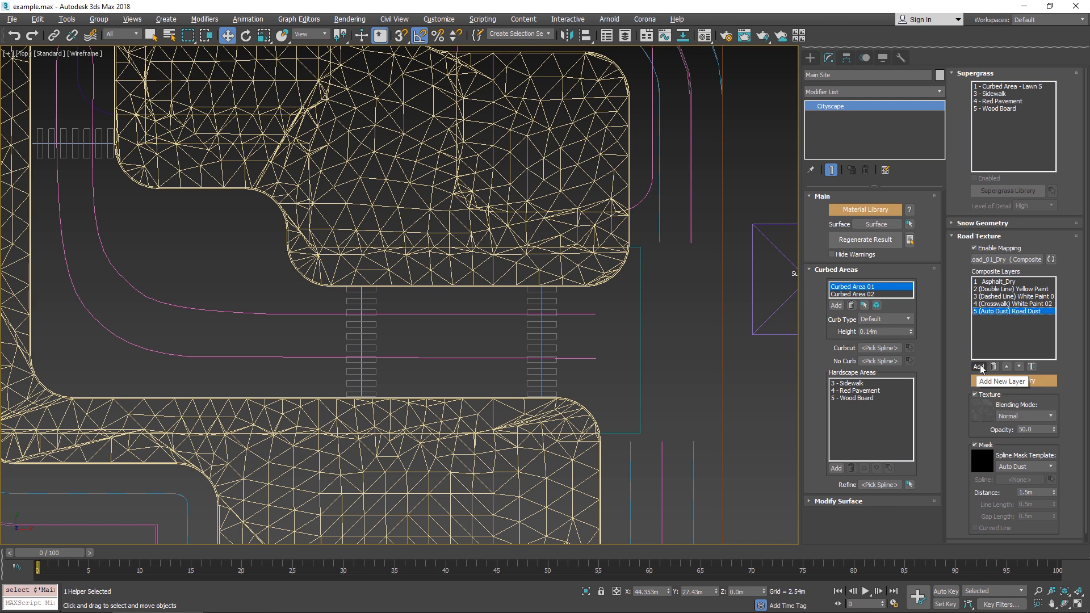
{"action": "left_click", "coordinate": [979, 367]}
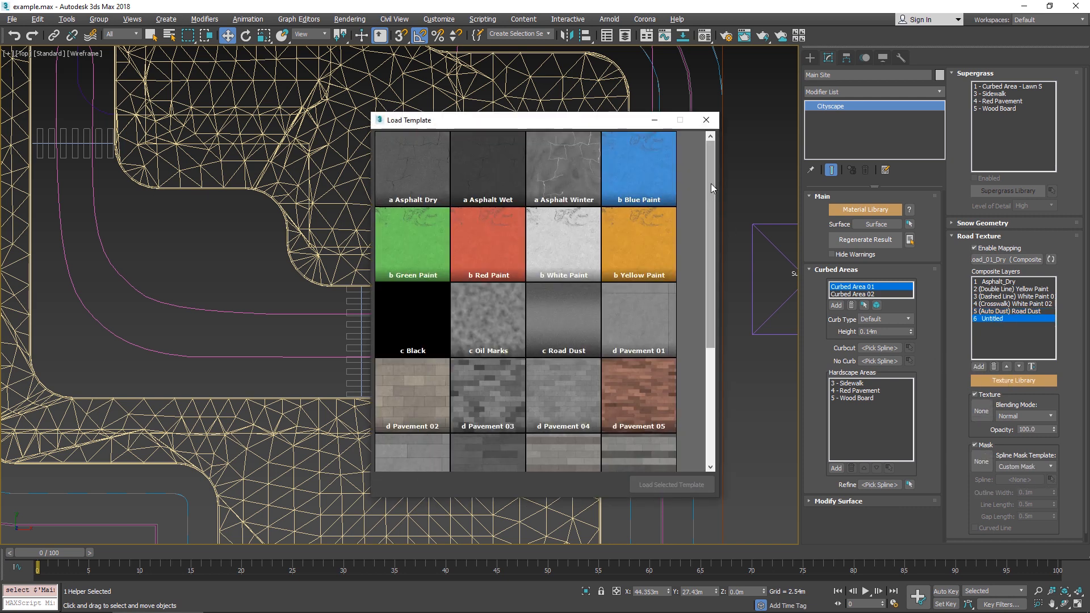
{"action": "left_click_drag", "start_coordinate": [710, 183], "coordinate": [700, 157]}
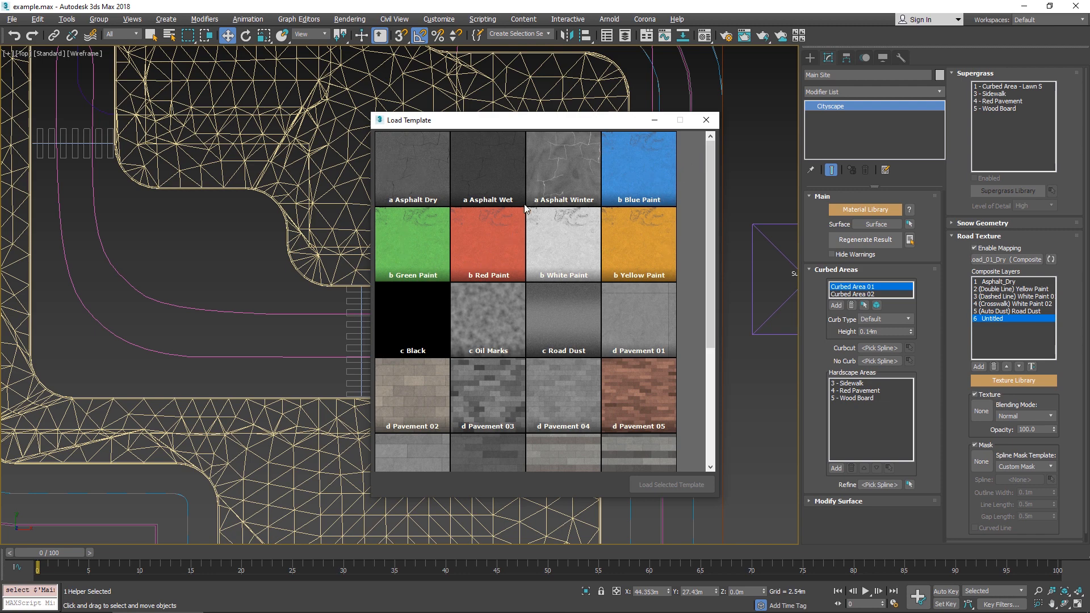
{"action": "mouse_move", "coordinate": [711, 184]}
{"action": "left_mouse_down"}
{"action": "mouse_move", "coordinate": [713, 277]}
{"action": "mouse_move", "coordinate": [701, 213]}
{"action": "mouse_move", "coordinate": [581, 298]}
{"action": "left_mouse_up"}
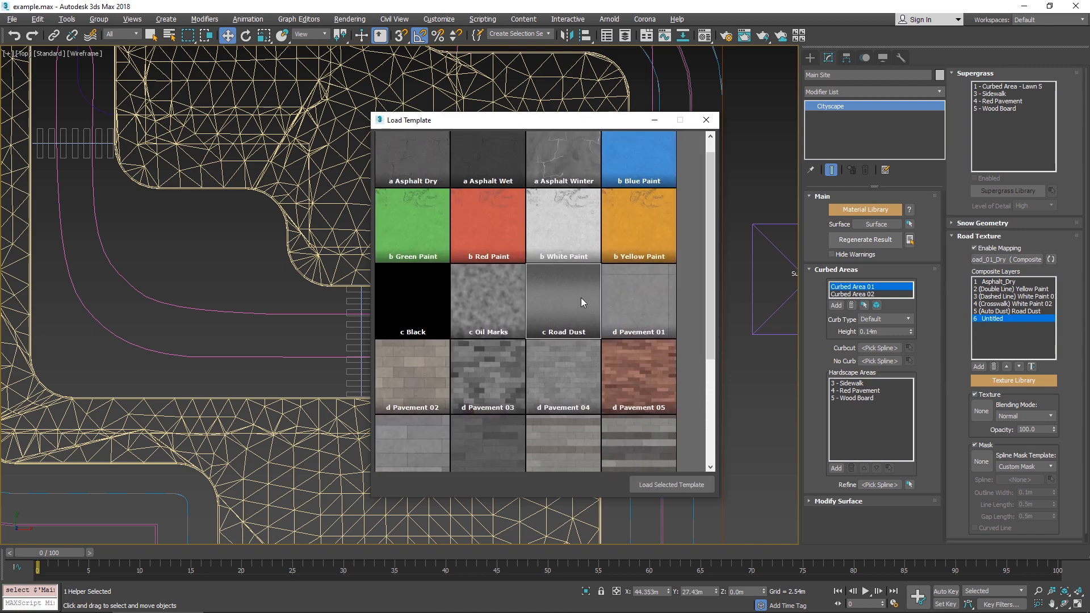
{"action": "double_click", "coordinate": [573, 305]}
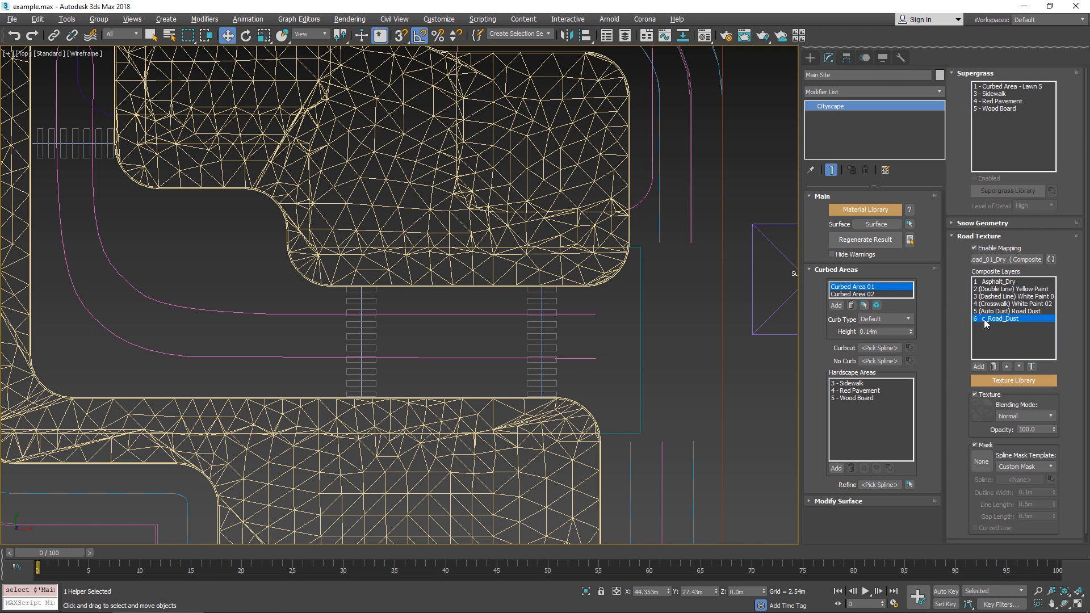
- Set the c_Road_Dust layer's spline mask template to Distance and assign the Distance spline on the inner road
{"action": "left_click", "coordinate": [1052, 467]}
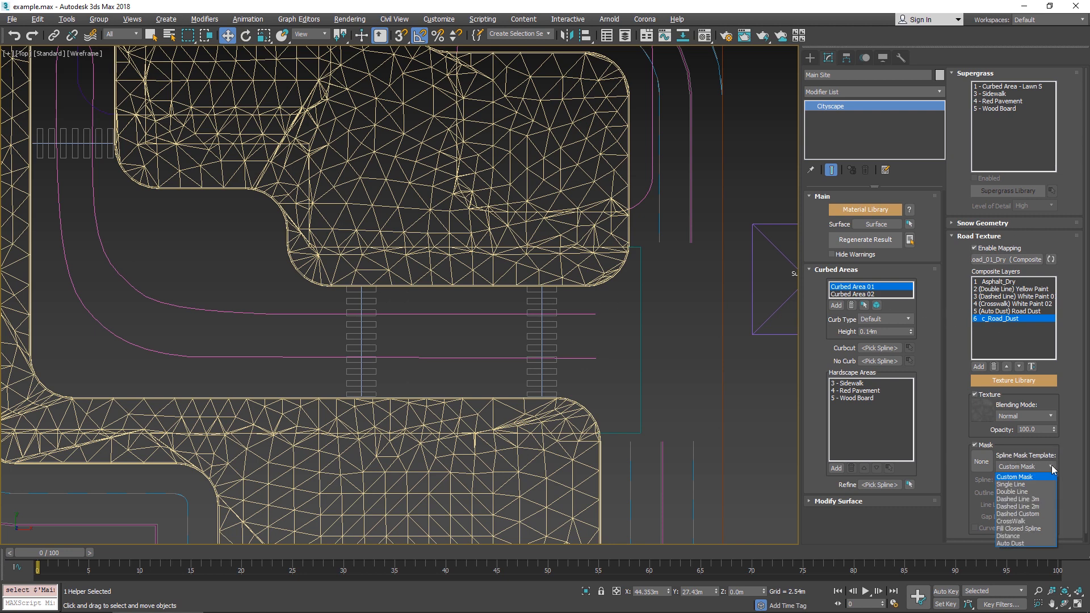
{"action": "left_click", "coordinate": [1025, 537]}
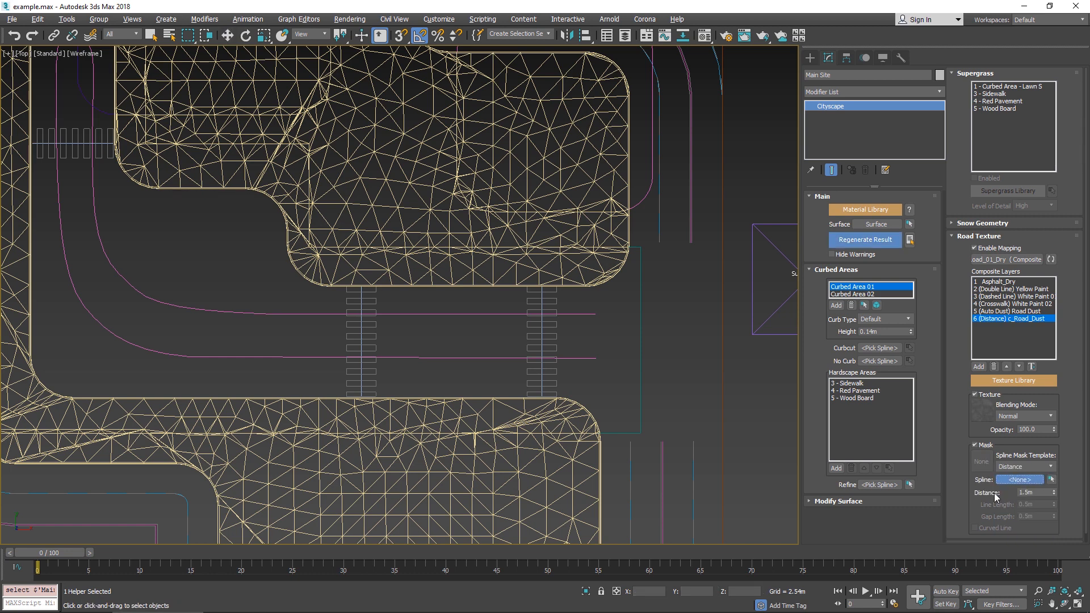
{"action": "left_click", "coordinate": [592, 358]}
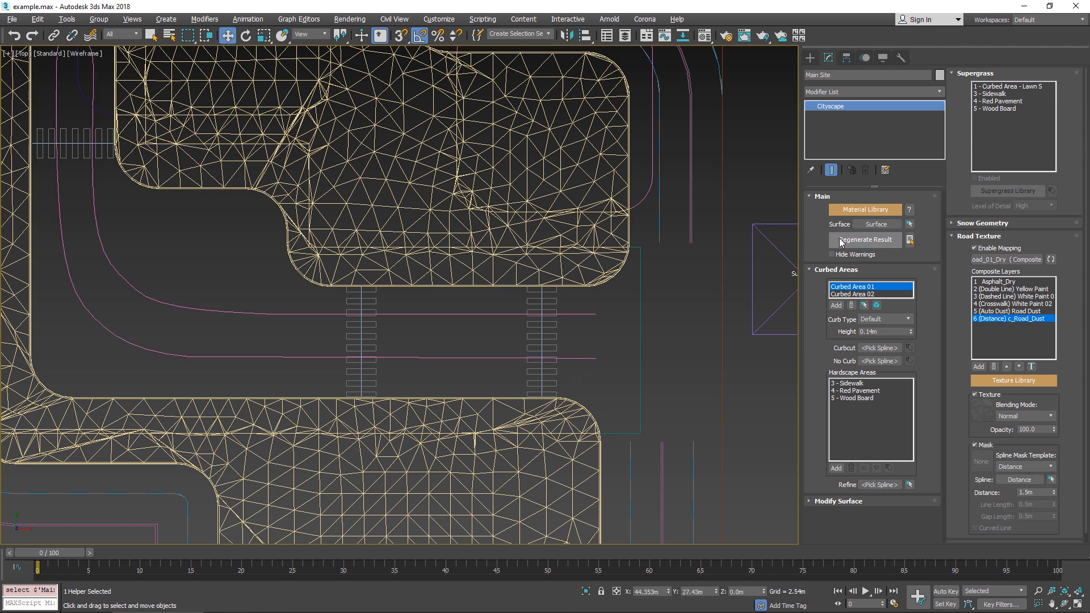
- Regenerate the result to apply the Distance dust mask and display the site in perspective view
{"action": "left_click", "coordinate": [892, 240]}
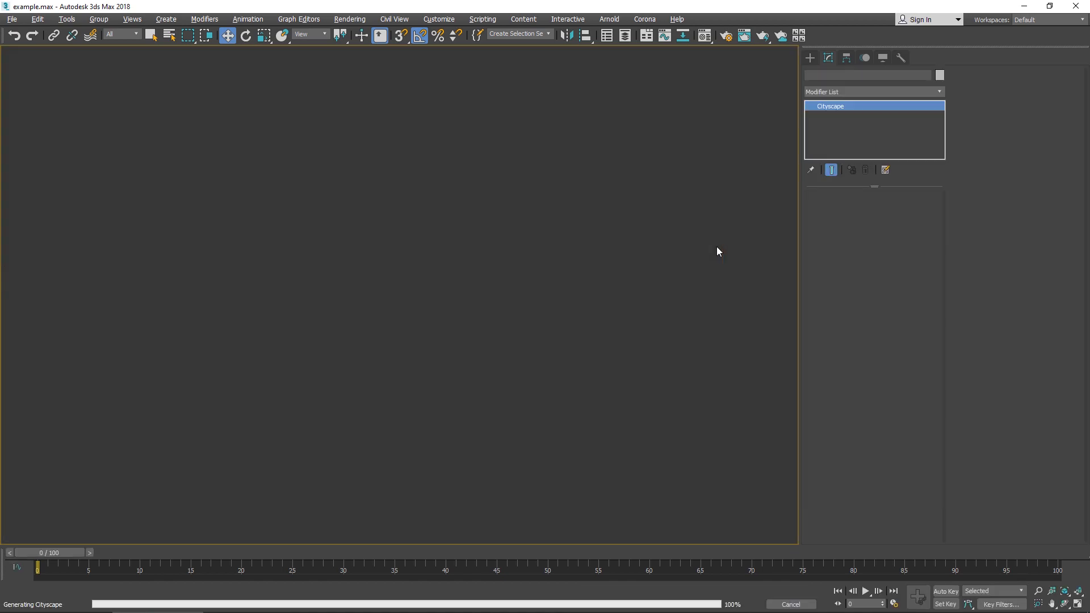
{"action": "middle_click_drag", "start_coordinate": [579, 260], "coordinate": [623, 289]}
{"action": "scroll", "coordinate": [630, 323], "scroll_direction": "down", "scroll_amount": 2}
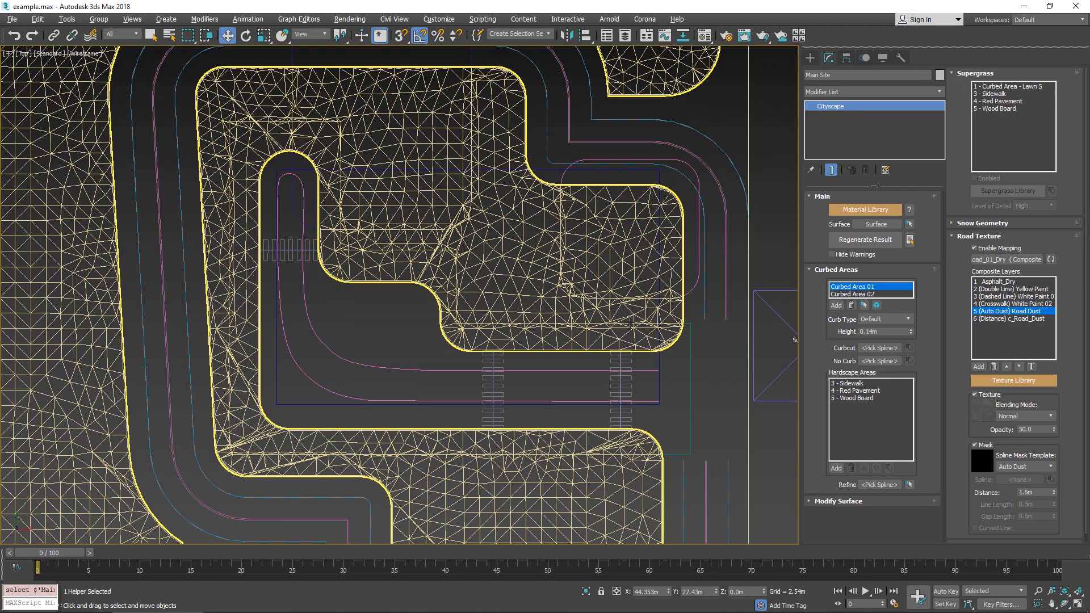
{"action": "key", "text": "p"}
{"action": "scroll", "coordinate": [623, 288], "scroll_direction": "down", "scroll_amount": 3}
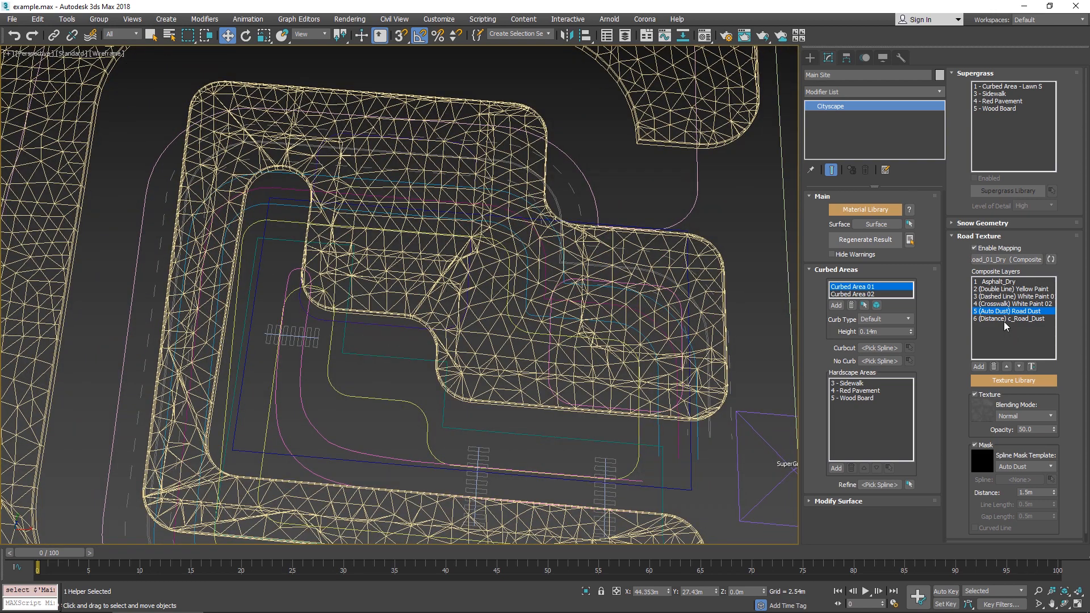
- Set the c_Road_Dust layer's opacity to 30 and its mask distance to 3 m, and render the site
{"action": "left_click", "coordinate": [1004, 318]}
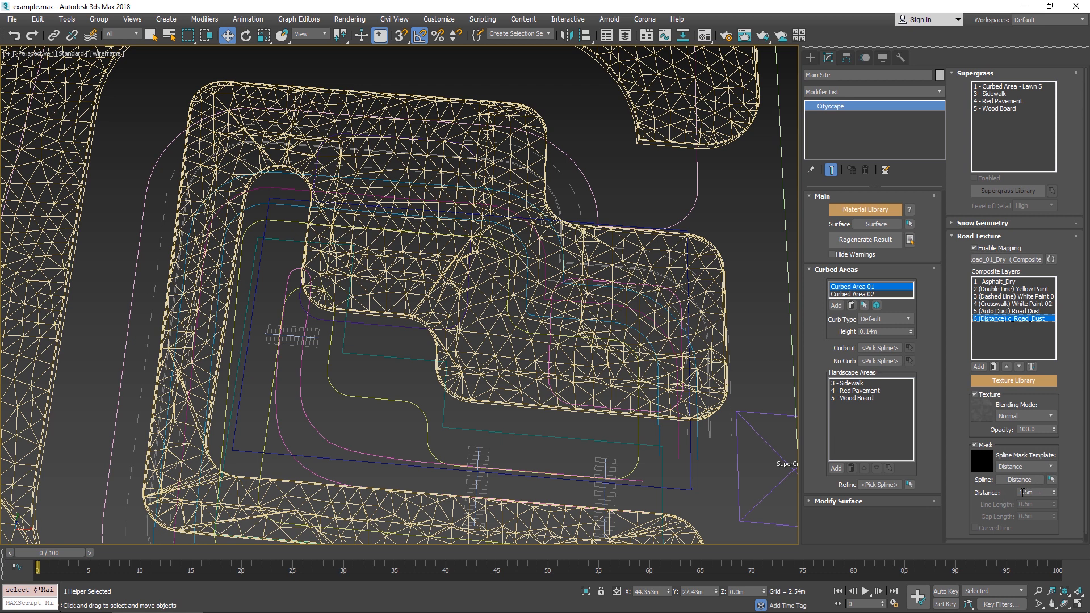
{"action": "left_click", "coordinate": [1045, 430]}
{"action": "scroll", "coordinate": [677, 404], "scroll_direction": "up", "scroll_amount": 3}
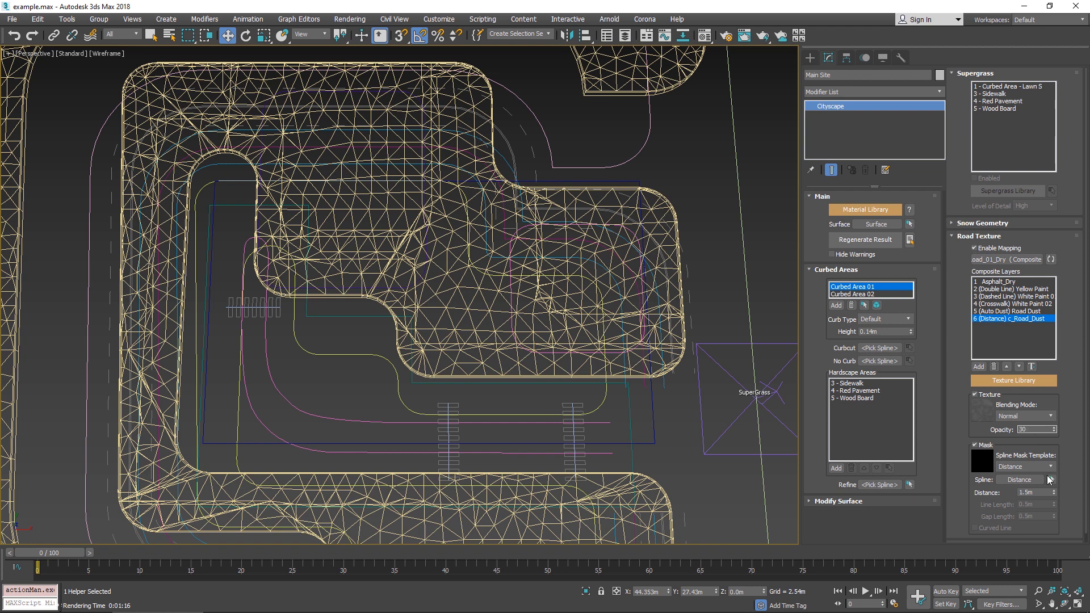
{"action": "left_click", "coordinate": [1035, 491]}
{"action": "type", "text": "3"}
{"action": "key", "text": "Return"}
{"action": "key", "text": "shift+q"}
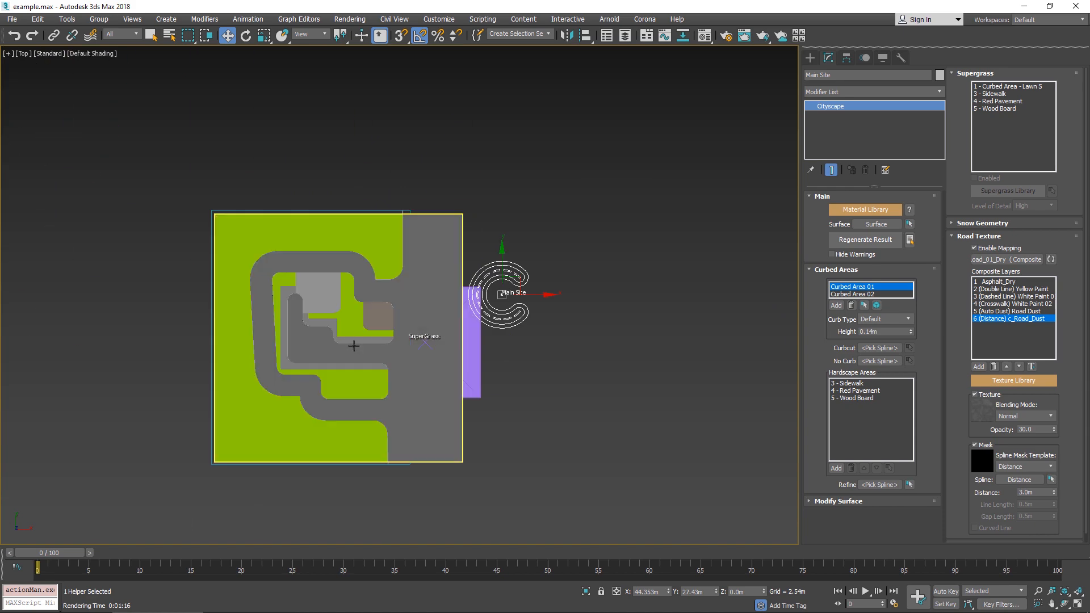
- Draw a Rectangle spline in the wireframe top view spanning the inner road between the two crosswalks
{"action": "scroll", "coordinate": [354, 345], "scroll_direction": "up", "scroll_amount": 8}
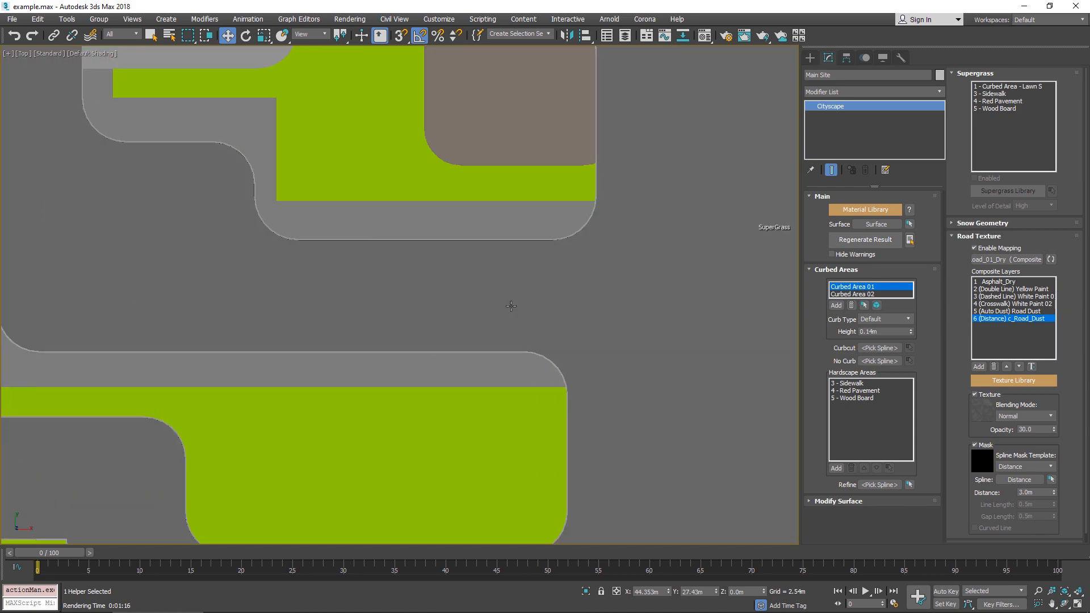
{"action": "middle_click_drag", "start_coordinate": [599, 311], "coordinate": [614, 362]}
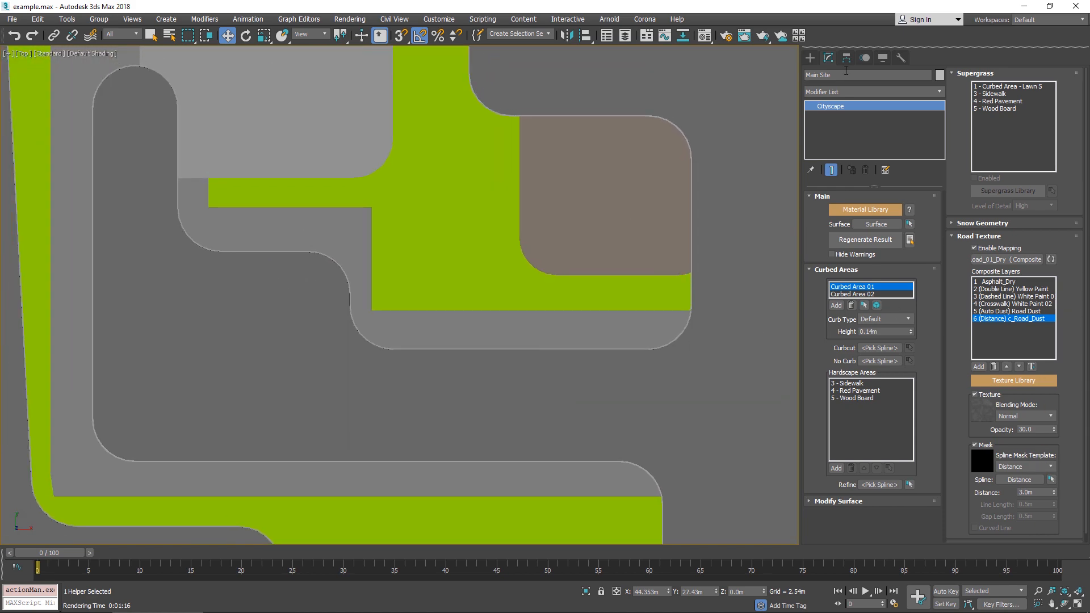
{"action": "key", "text": "F3"}
{"action": "left_click", "coordinate": [810, 57]}
{"action": "left_click", "coordinate": [823, 74]}
{"action": "left_click", "coordinate": [838, 134]}
{"action": "scroll", "coordinate": [494, 250], "scroll_direction": "up", "scroll_amount": 4}
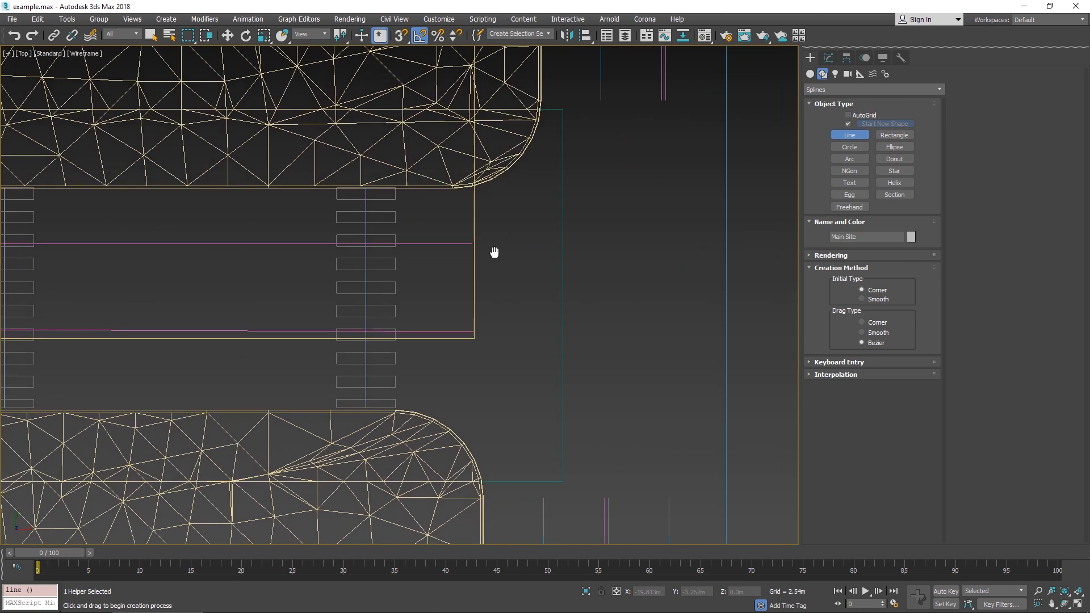
{"action": "middle_click_drag", "start_coordinate": [494, 250], "coordinate": [486, 352]}
{"action": "left_click", "coordinate": [894, 135]}
{"action": "key", "text": "i"}
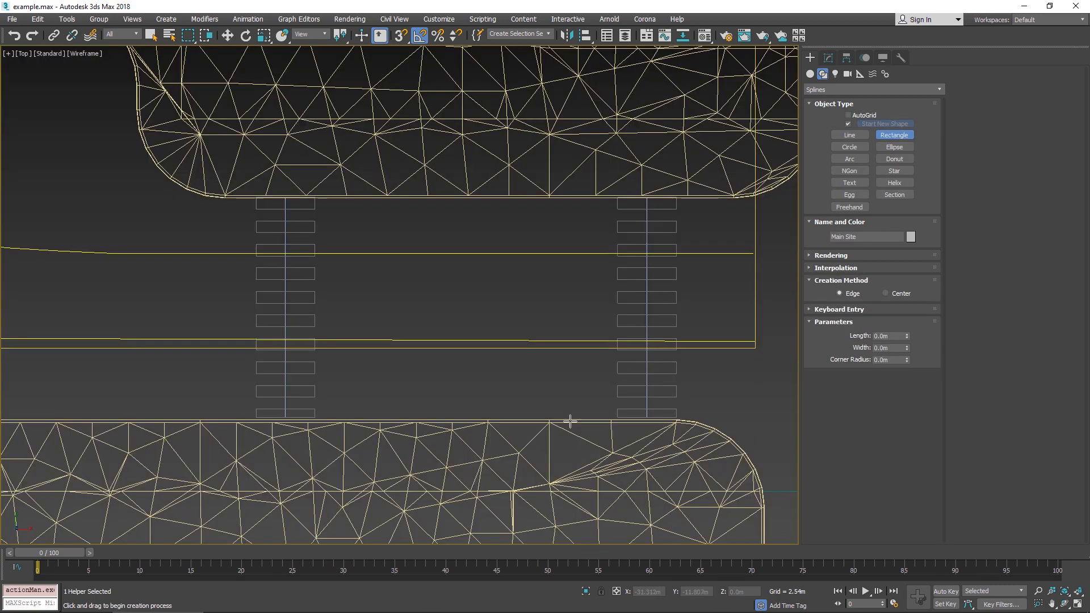
{"action": "left_click_drag", "start_coordinate": [588, 425], "coordinate": [368, 186]}
- Draw a closed five-point Line spline on the inner road's bend beside the crosswalk
{"action": "middle_click_drag", "start_coordinate": [182, 212], "coordinate": [351, 297]}
{"action": "left_click", "coordinate": [850, 134]}
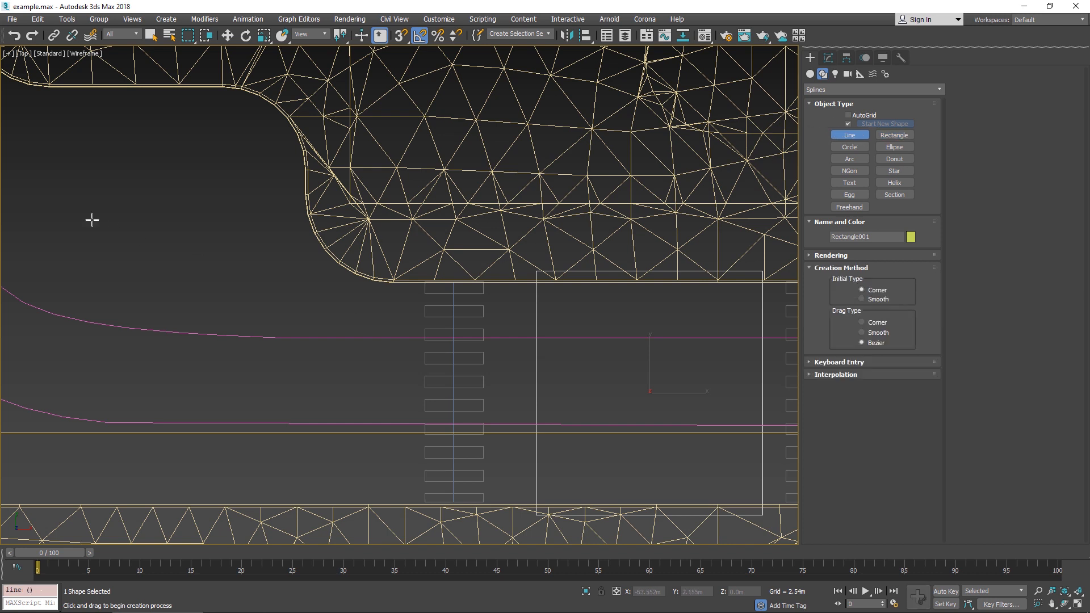
{"action": "left_click", "coordinate": [88, 160]}
{"action": "left_click", "coordinate": [257, 242]}
{"action": "left_click", "coordinate": [267, 403]}
{"action": "left_click", "coordinate": [85, 389]}
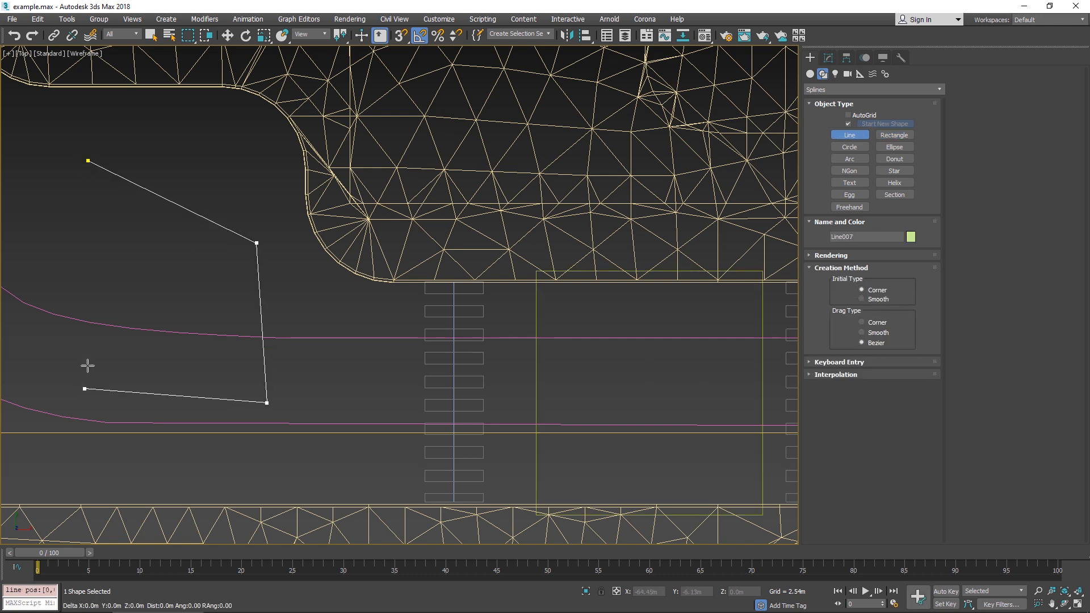
{"action": "left_click", "coordinate": [4, 230]}
{"action": "left_click", "coordinate": [88, 160]}
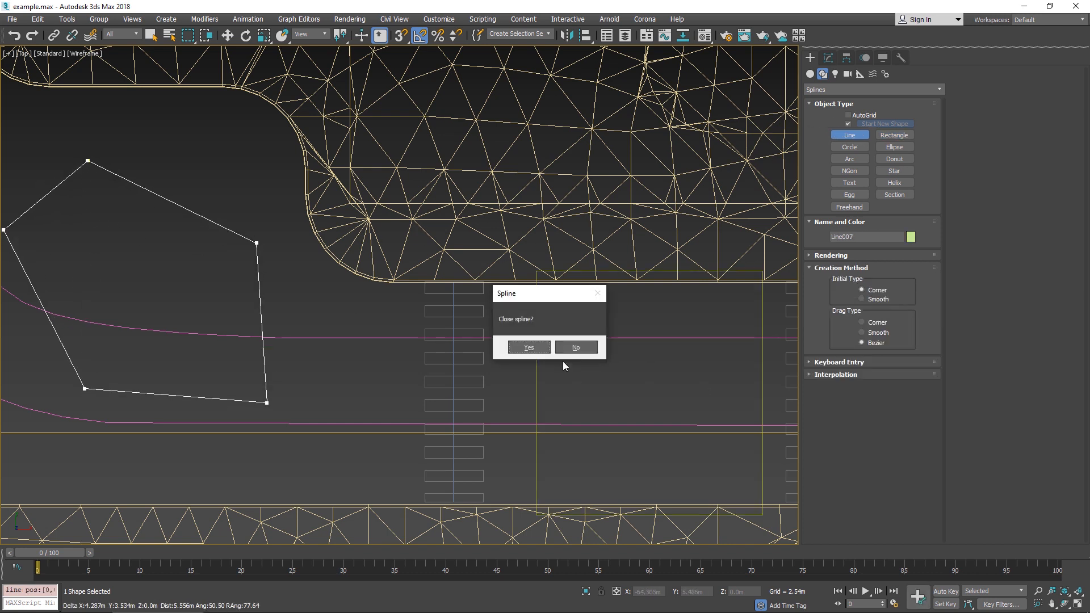
{"action": "left_click", "coordinate": [528, 348]}
{"action": "scroll", "coordinate": [369, 363], "scroll_direction": "down", "scroll_amount": 10}
{"action": "scroll", "coordinate": [377, 355], "scroll_direction": "up", "scroll_amount": 3}
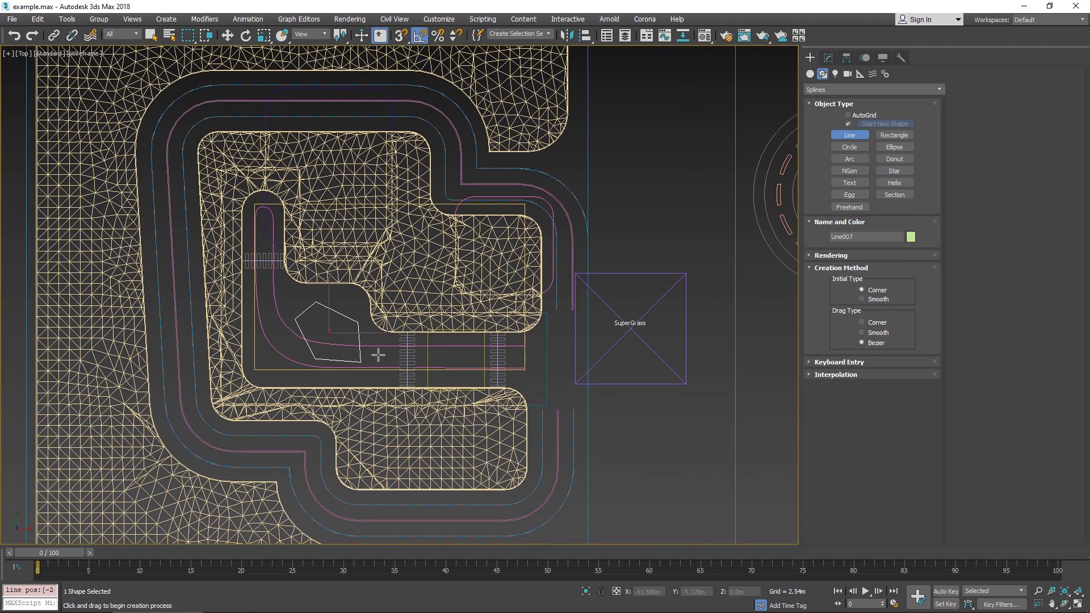
{"action": "right_click", "coordinate": [653, 337]}
- Add a composite layer to Main Site's road texture and load the d Pavement 05 template into it
{"action": "middle_click_drag", "start_coordinate": [735, 341], "coordinate": [600, 352]}
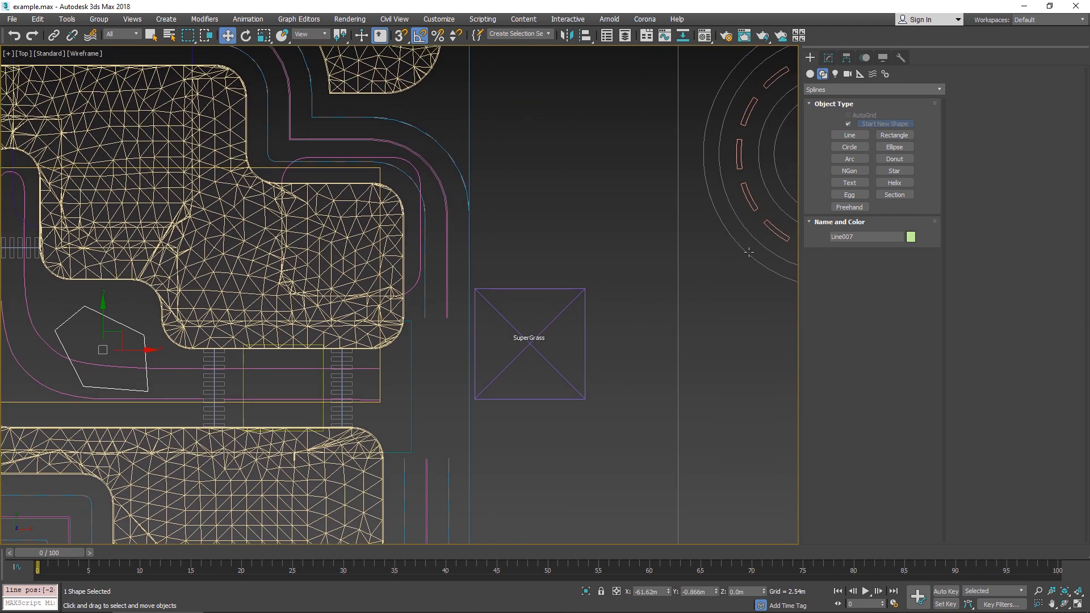
{"action": "left_click", "coordinate": [764, 227]}
{"action": "middle_click_drag", "start_coordinate": [478, 243], "coordinate": [531, 249]}
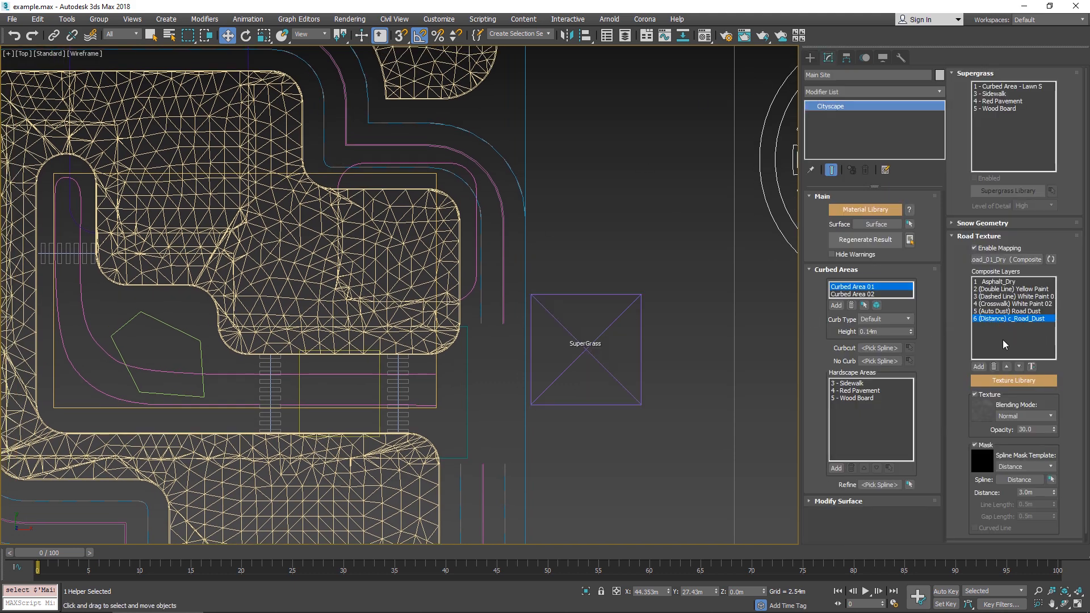
{"action": "left_click", "coordinate": [979, 366]}
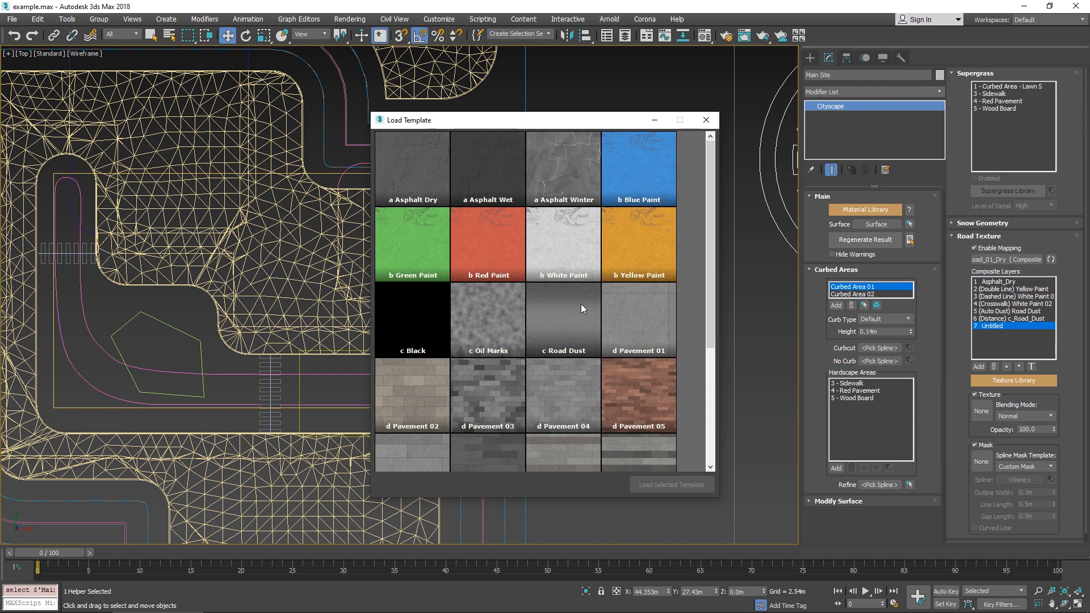
{"action": "left_click_drag", "start_coordinate": [714, 218], "coordinate": [714, 338]}
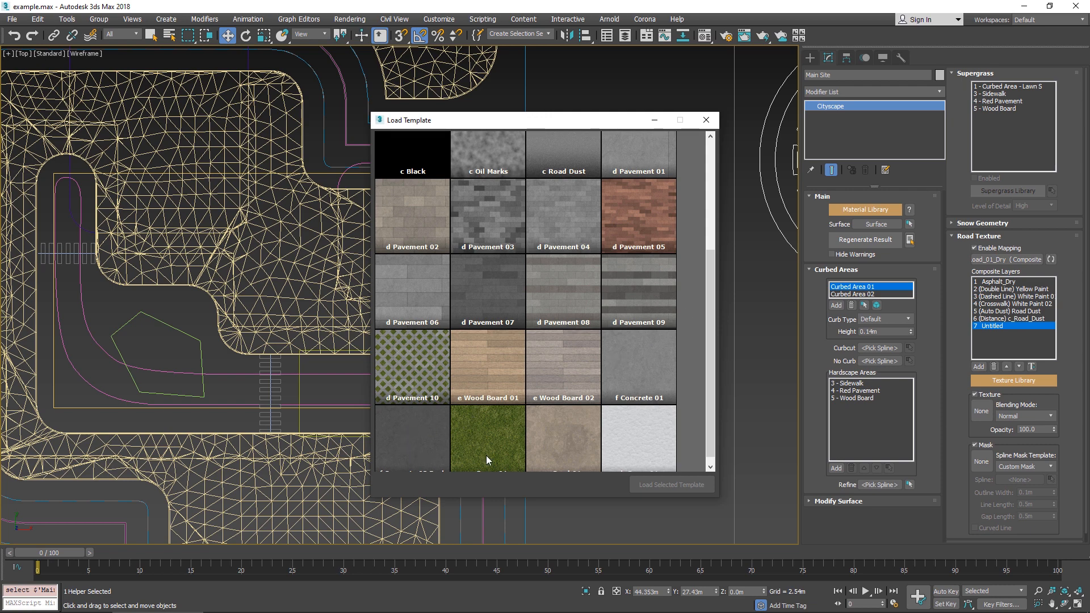
{"action": "scroll", "coordinate": [660, 264], "scroll_direction": "up", "scroll_amount": 1}
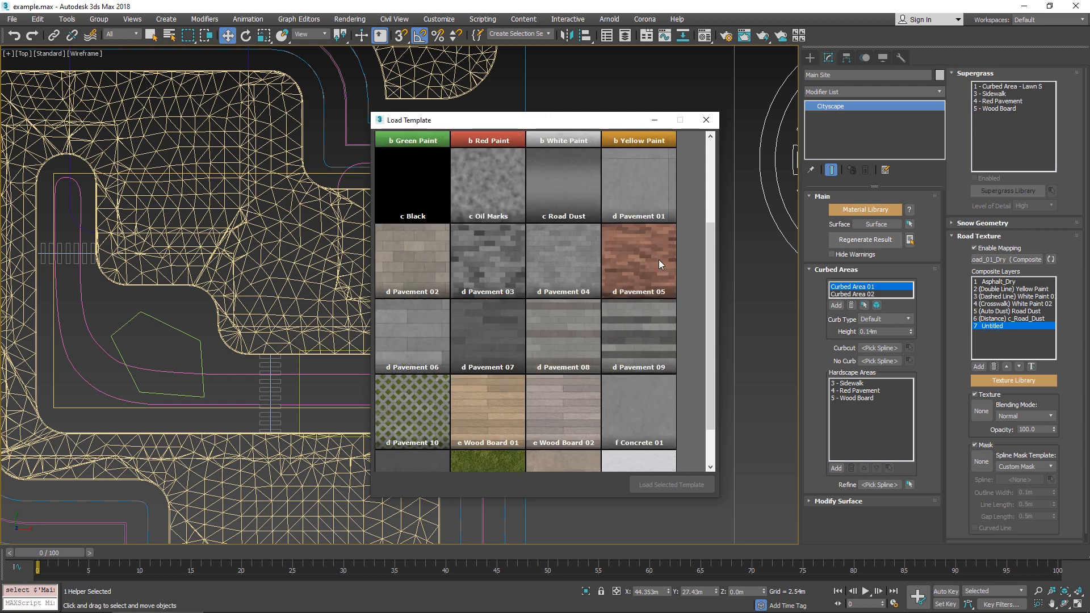
{"action": "left_click", "coordinate": [630, 266]}
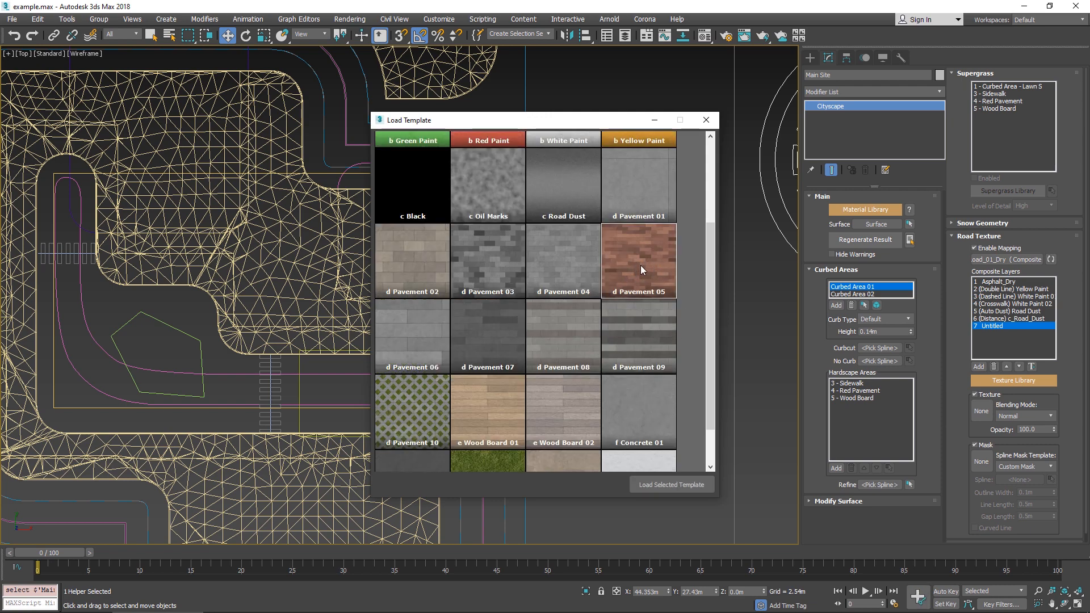
{"action": "double_click", "coordinate": [641, 264]}
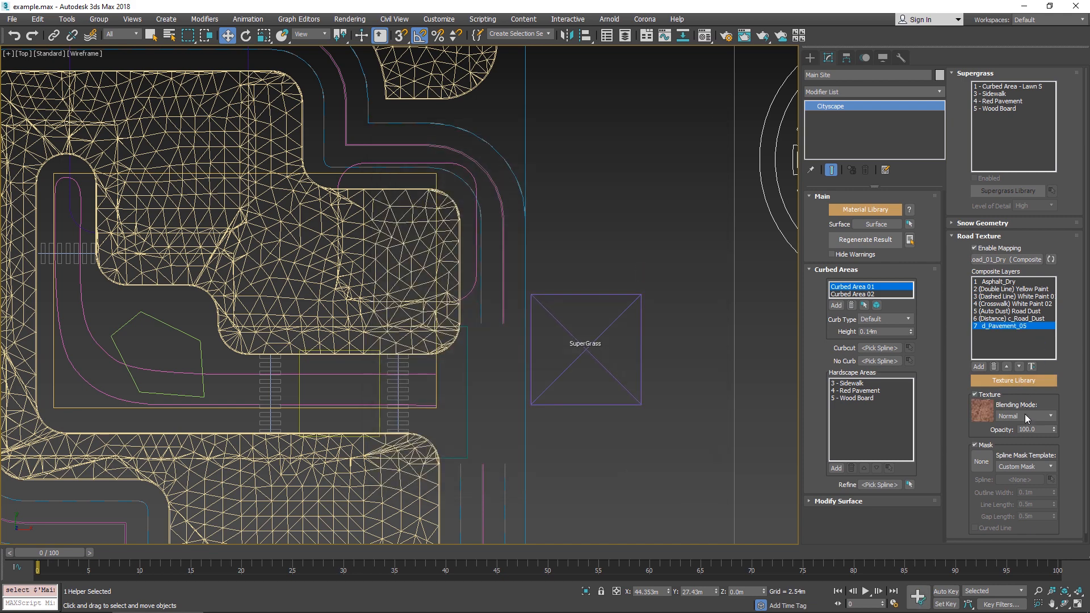
- Mask the d_Pavement_05 layer with the Fill Closed Spline template using the rectangle between the crosswalks, and rename that rectangle Red Pavement
{"action": "left_click", "coordinate": [1021, 468]}
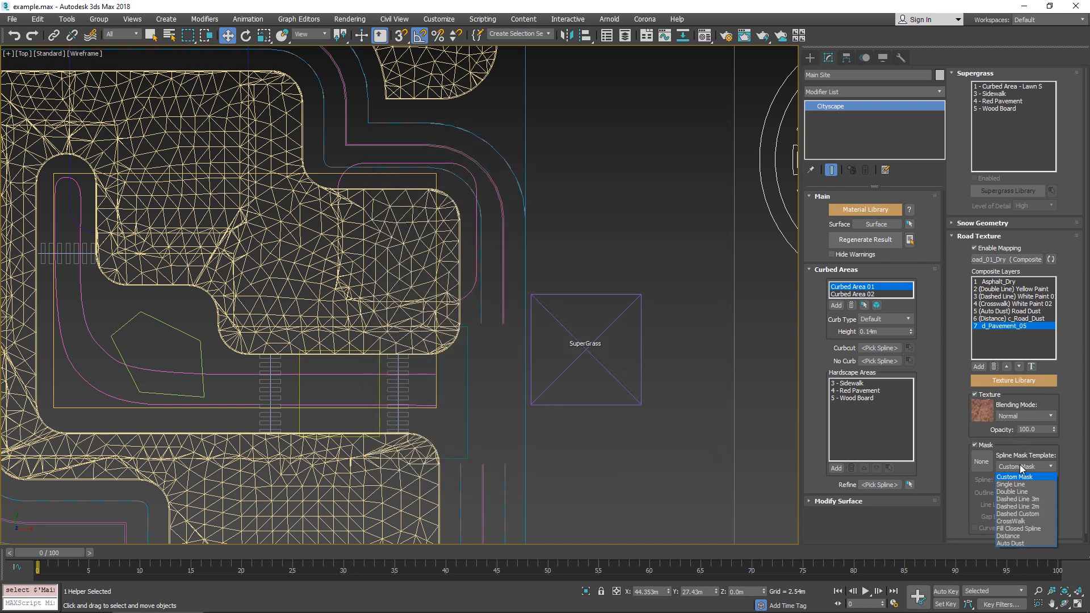
{"action": "left_click", "coordinate": [1040, 530]}
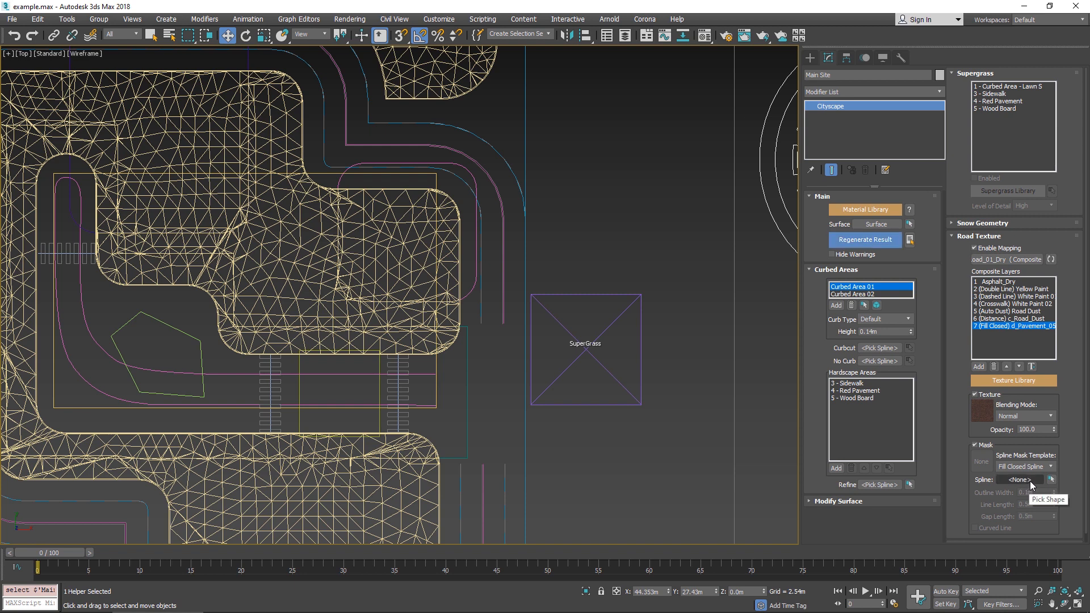
{"action": "left_click", "coordinate": [1030, 480]}
{"action": "scroll", "coordinate": [318, 418], "scroll_direction": "up", "scroll_amount": 5}
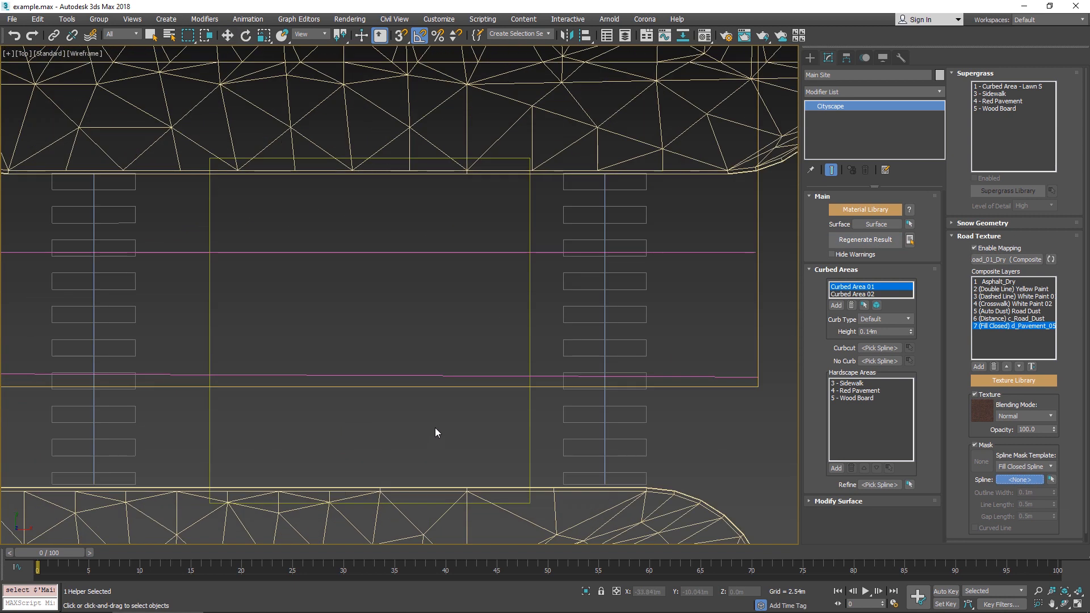
{"action": "left_click", "coordinate": [529, 427]}
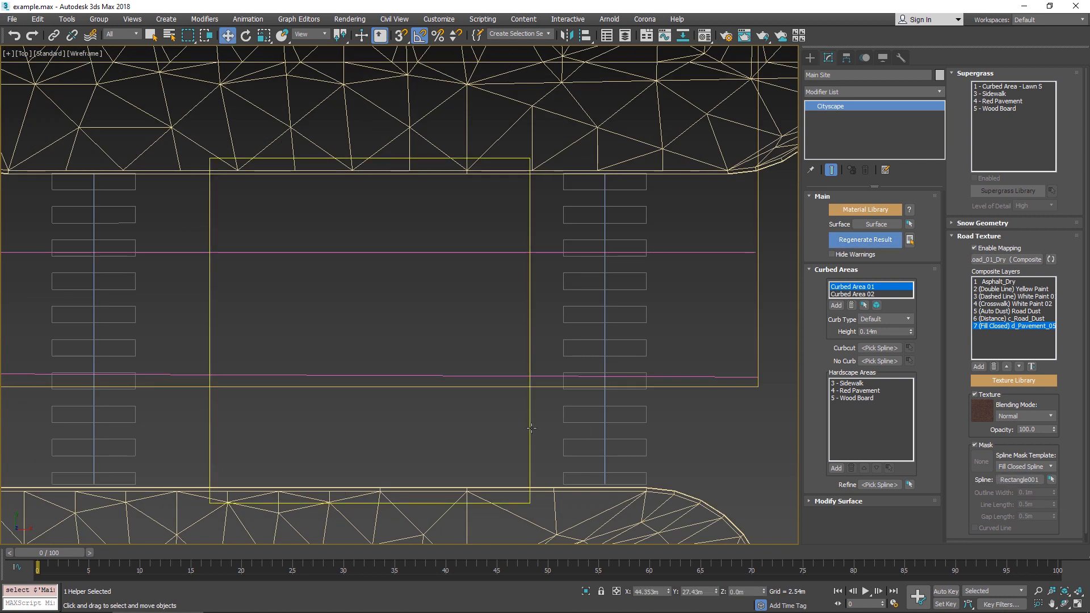
{"action": "left_click_drag", "start_coordinate": [856, 76], "coordinate": [564, 95]}
{"action": "type", "text": "Red Pavement"}
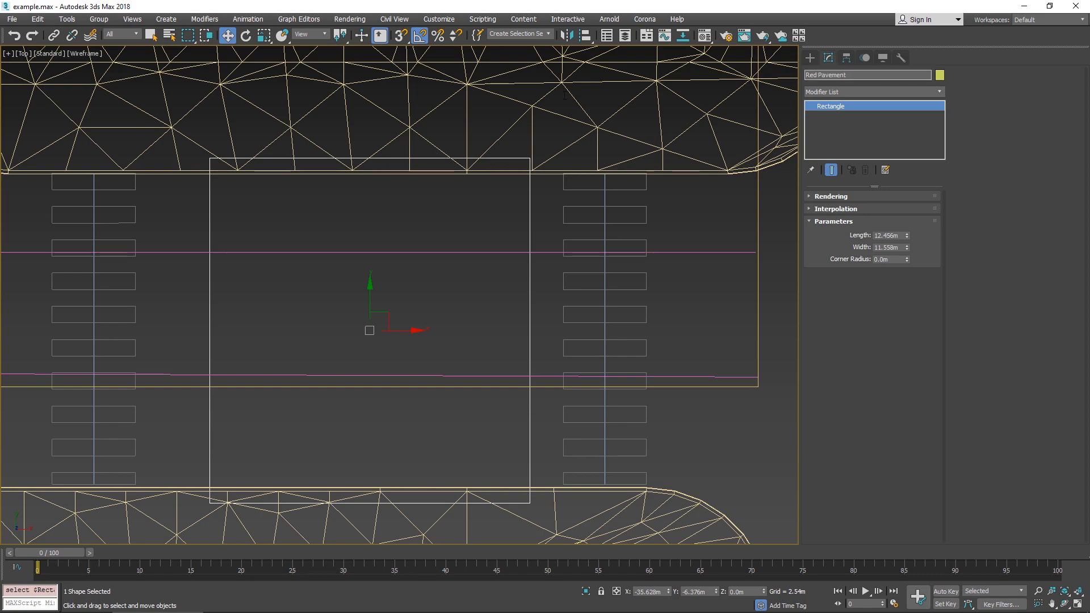
- Add another composite layer to Main Site's road texture and load the b Red Paint template into it
{"action": "scroll", "coordinate": [476, 219], "scroll_direction": "down", "scroll_amount": 8}
{"action": "middle_click_drag", "start_coordinate": [575, 205], "coordinate": [586, 252]}
{"action": "left_click", "coordinate": [726, 357]}
{"action": "middle_click_drag", "start_coordinate": [740, 272], "coordinate": [538, 316]}
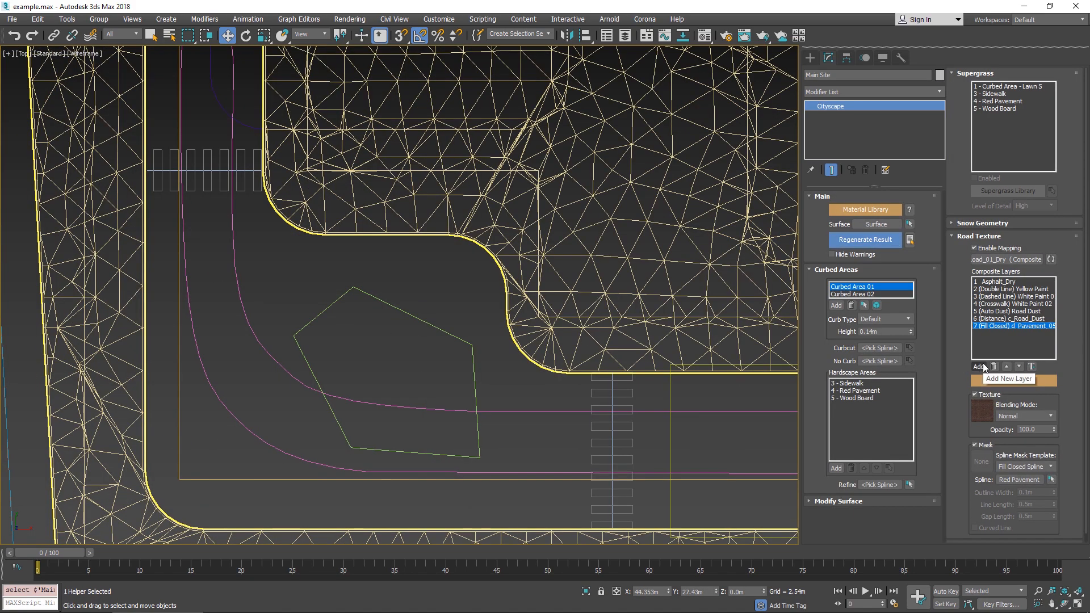
{"action": "left_click", "coordinate": [984, 366]}
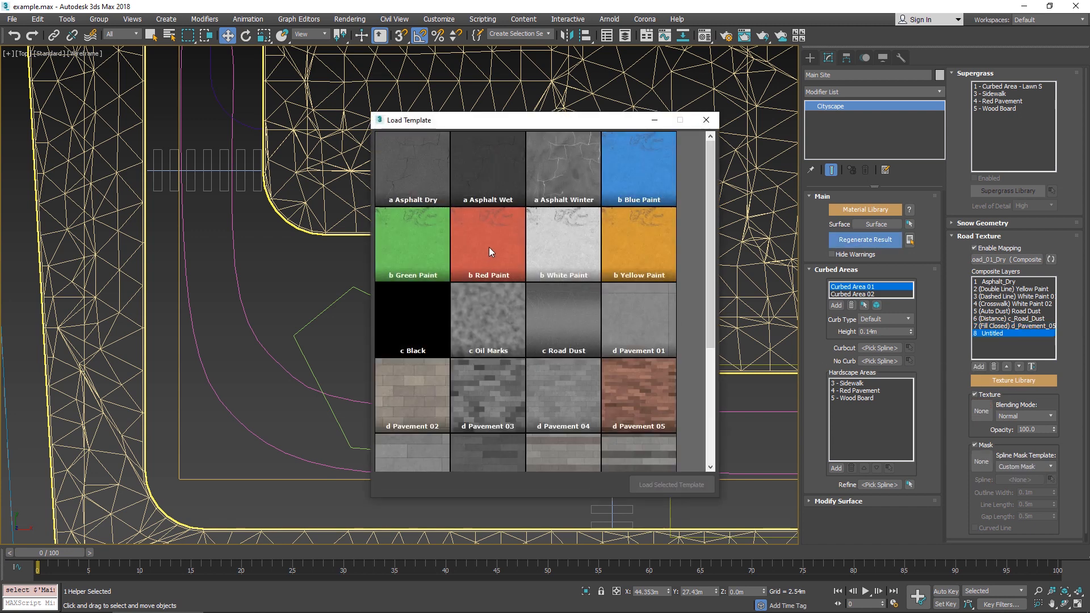
{"action": "left_click", "coordinate": [489, 247]}
{"action": "double_click", "coordinate": [476, 243]}
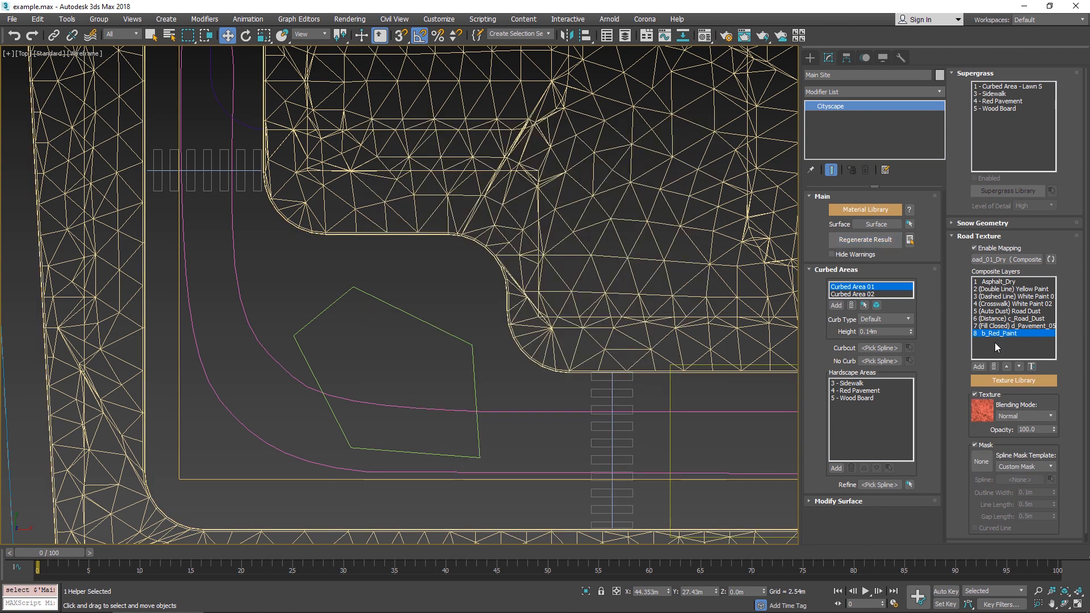
- Mask the b_Red_Paint layer with the Fill Closed Spline template using the five-point line on the road bend
{"action": "left_click", "coordinate": [1024, 467]}
{"action": "left_click", "coordinate": [1026, 483]}
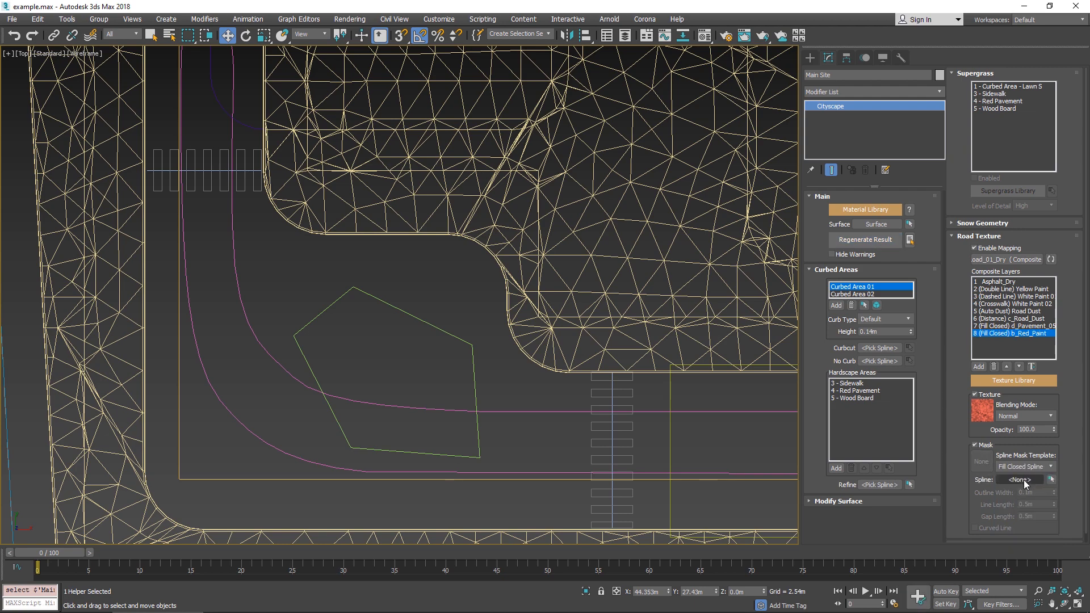
{"action": "left_click", "coordinate": [1025, 481]}
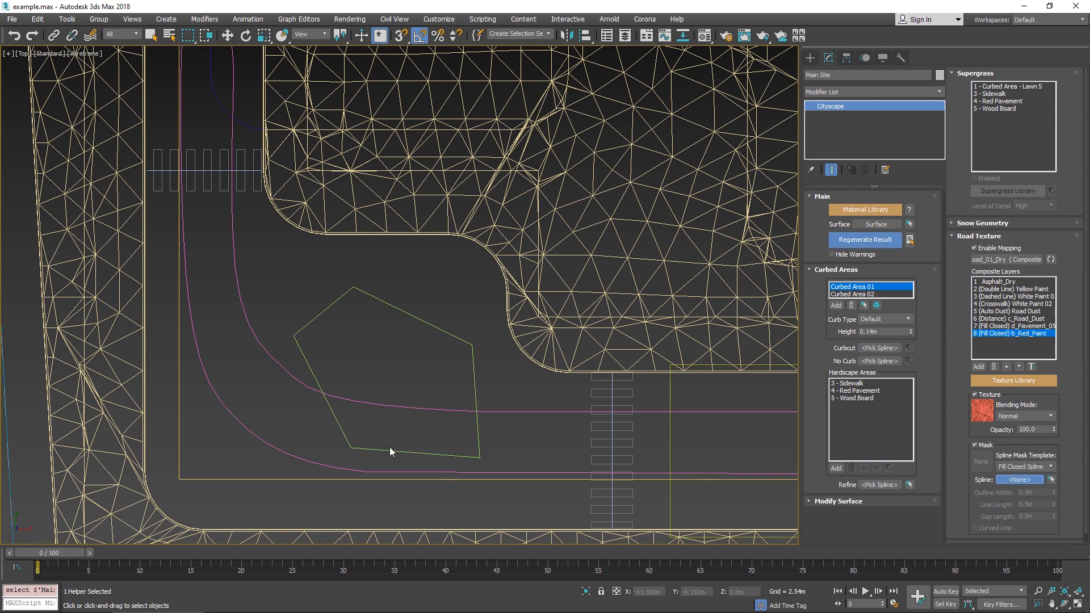
{"action": "left_click", "coordinate": [477, 439]}
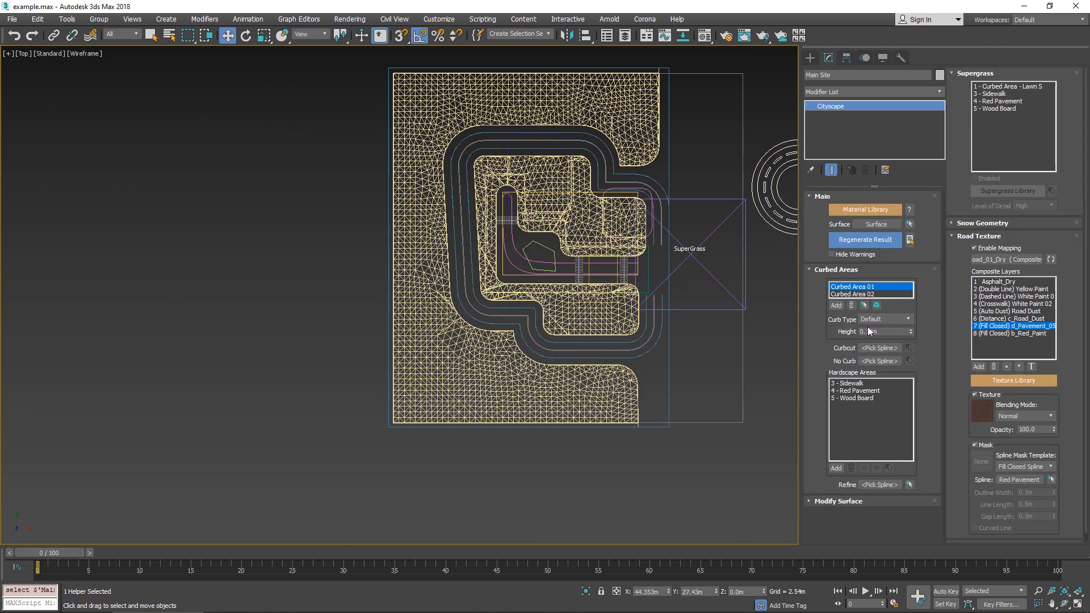
- Regenerate the result and render the inner road to check the red paint and pavement patches
{"action": "left_click", "coordinate": [899, 240]}
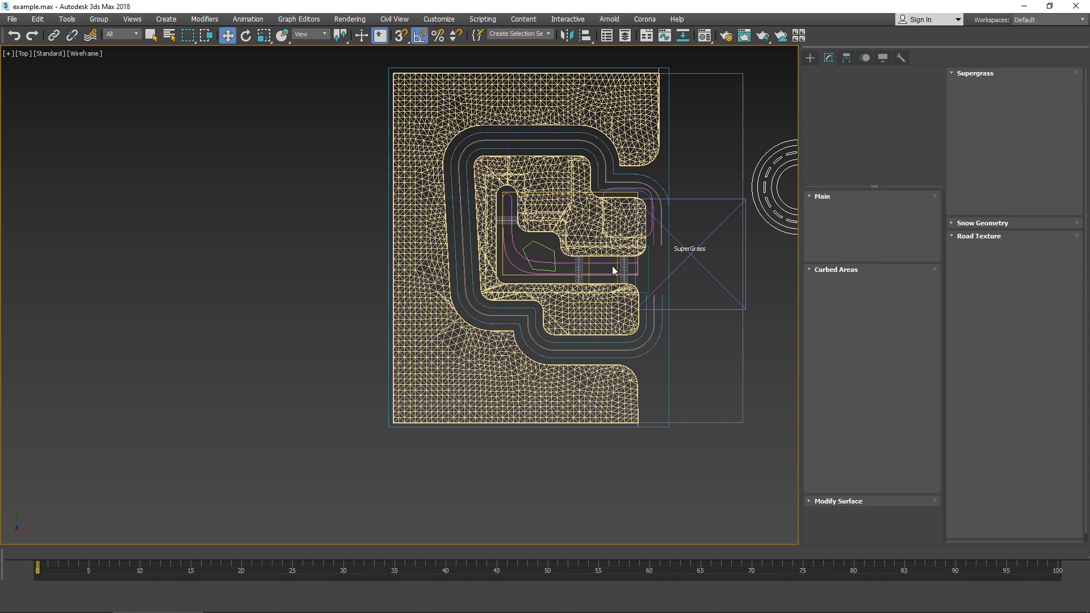
{"action": "scroll", "coordinate": [536, 252], "scroll_direction": "up", "scroll_amount": 5}
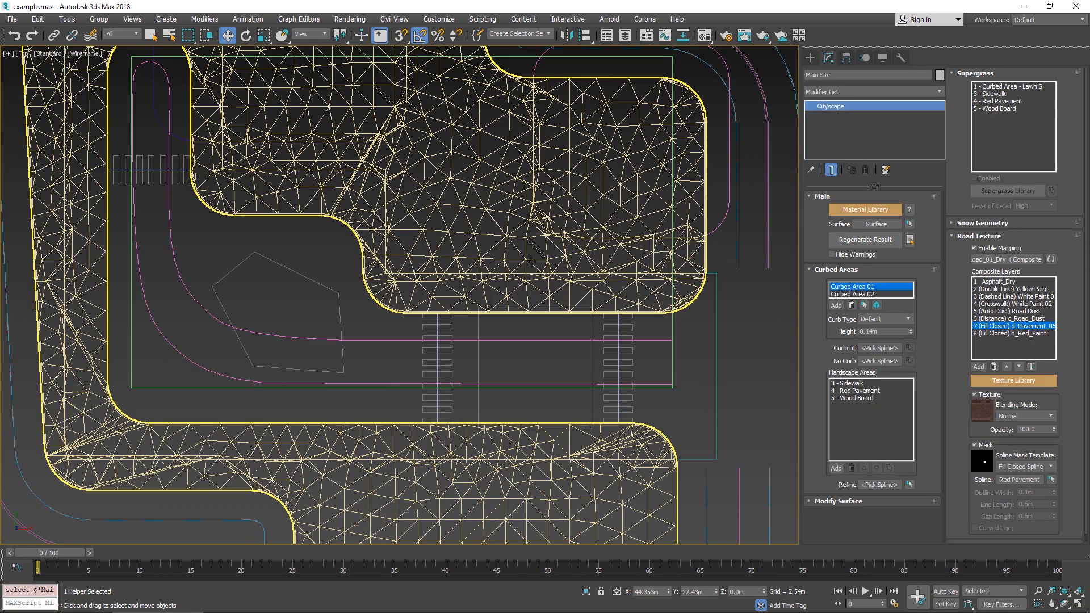
{"action": "scroll", "coordinate": [533, 289], "scroll_direction": "up", "scroll_amount": 3}
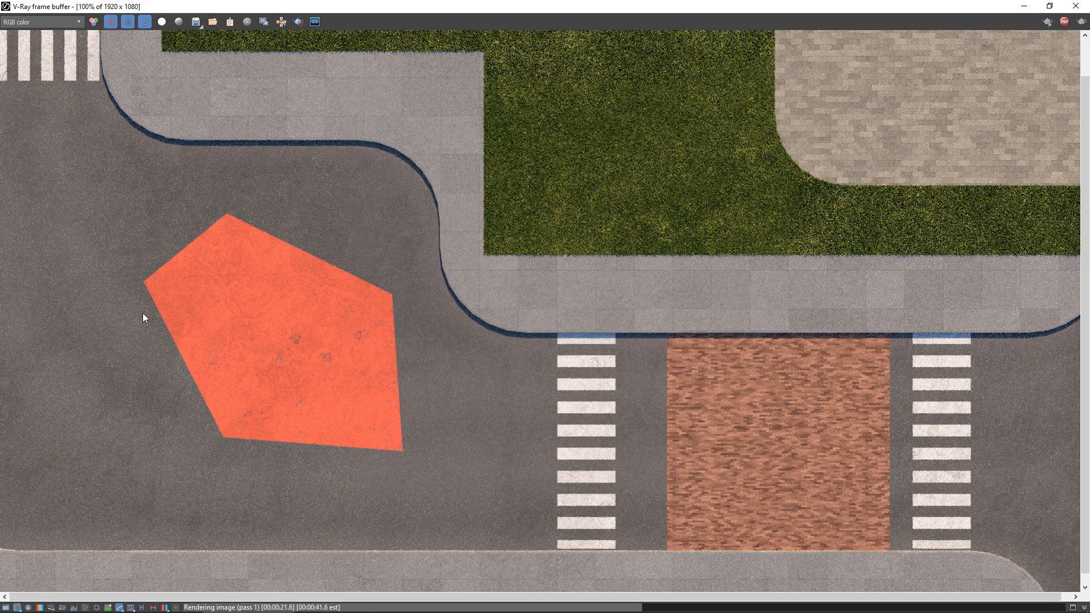
{"action": "left_click", "coordinate": [1065, 19]}
{"action": "left_click", "coordinate": [1077, 6]}
- Draw one long open line that zigzags randomly back and forth across the five-point red paint area on the road bend
{"action": "middle_click_drag", "start_coordinate": [158, 261], "coordinate": [299, 274]}
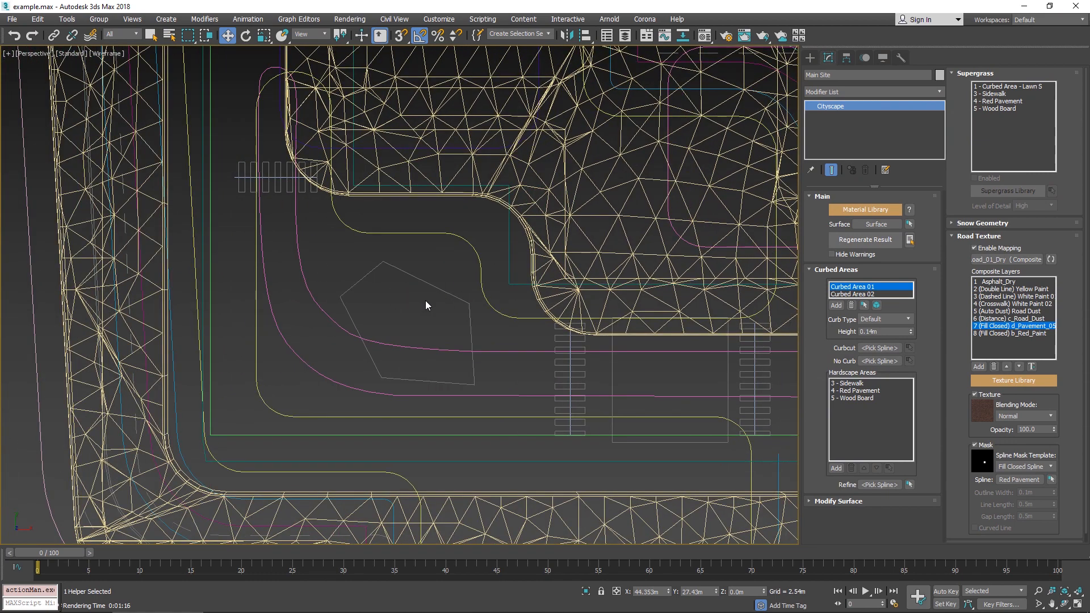
{"action": "key", "text": "t"}
{"action": "key", "text": "z"}
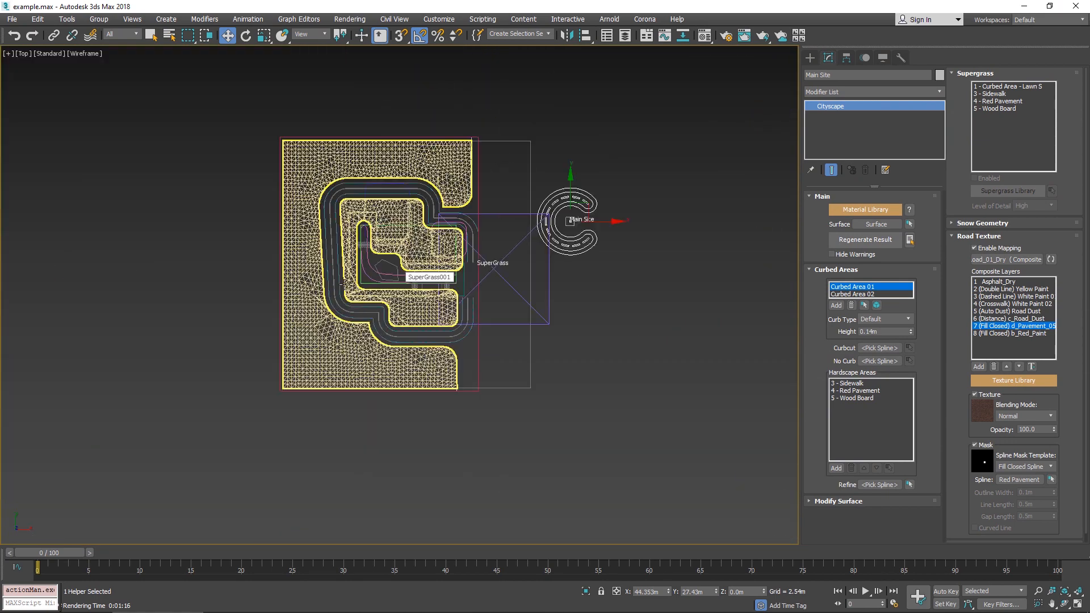
{"action": "scroll", "coordinate": [343, 284], "scroll_direction": "up", "scroll_amount": 10}
{"action": "scroll", "coordinate": [612, 214], "scroll_direction": "down", "scroll_amount": 2}
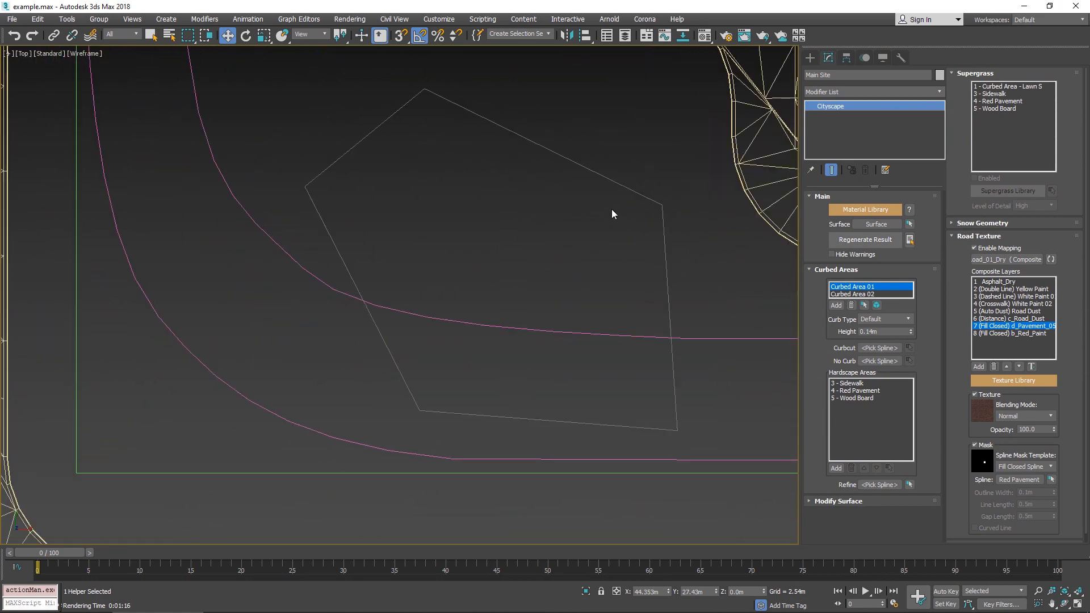
{"action": "scroll", "coordinate": [614, 208], "scroll_direction": "up", "scroll_amount": 2}
{"action": "middle_click_drag", "start_coordinate": [616, 202], "coordinate": [608, 226]}
{"action": "left_click", "coordinate": [810, 57]}
{"action": "left_click", "coordinate": [849, 136]}
{"action": "left_click", "coordinate": [131, 256]}
{"action": "left_click", "coordinate": [418, 233]}
{"action": "left_click", "coordinate": [247, 47]}
{"action": "left_click", "coordinate": [328, 448]}
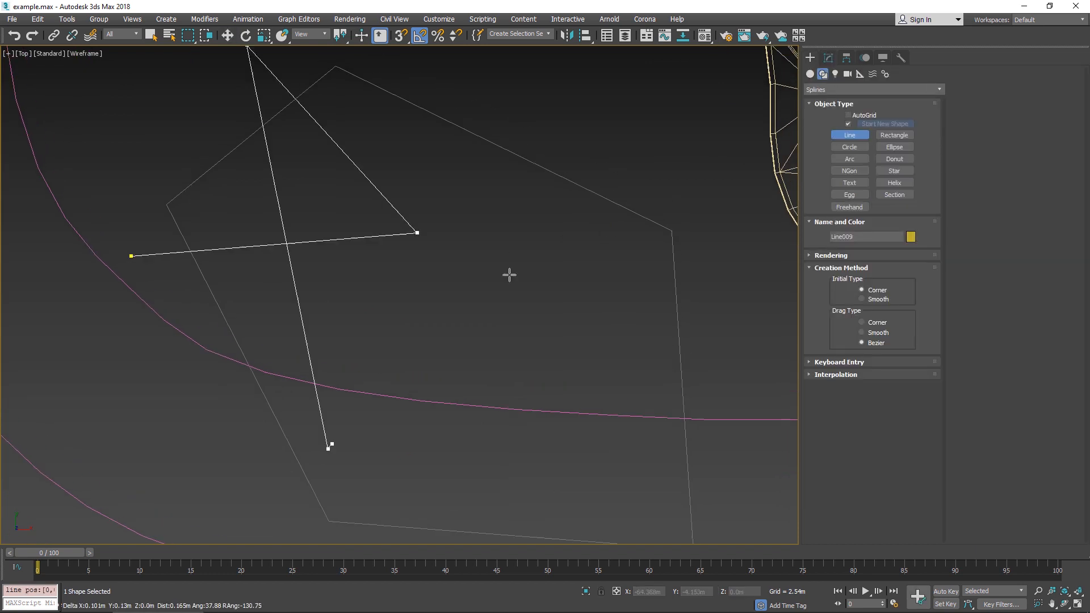
{"action": "left_click", "coordinate": [562, 218]}
{"action": "left_click", "coordinate": [328, 183]}
{"action": "left_click", "coordinate": [313, 430]}
{"action": "left_click", "coordinate": [513, 348]}
{"action": "key", "text": "BackSpace"}
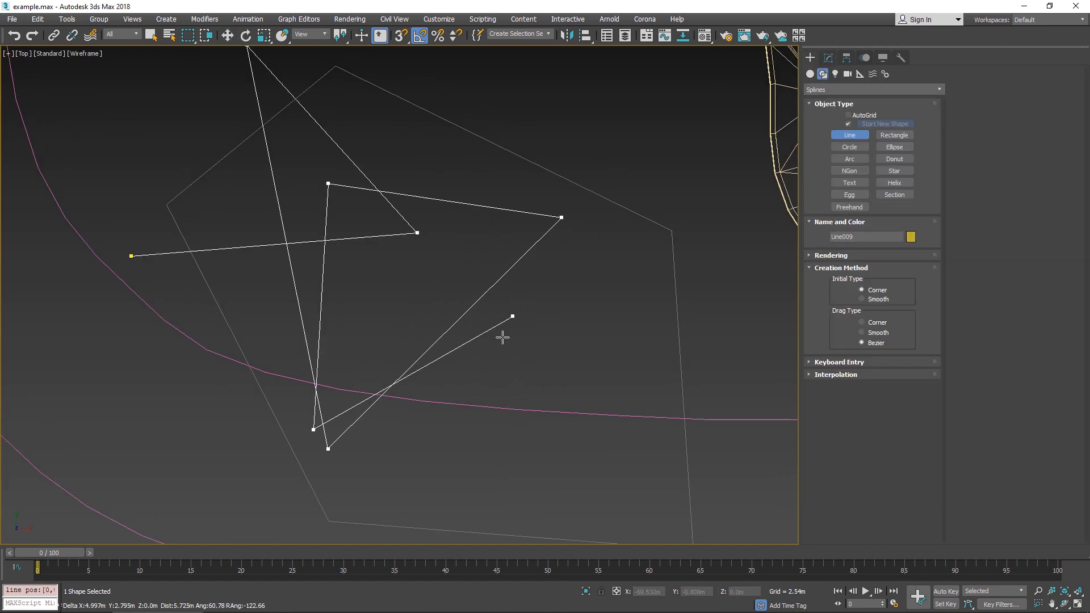
{"action": "left_click", "coordinate": [499, 356]}
{"action": "left_click", "coordinate": [494, 144]}
{"action": "left_click", "coordinate": [177, 339]}
{"action": "left_click", "coordinate": [653, 321]}
{"action": "left_click", "coordinate": [652, 73]}
{"action": "left_click", "coordinate": [409, 422]}
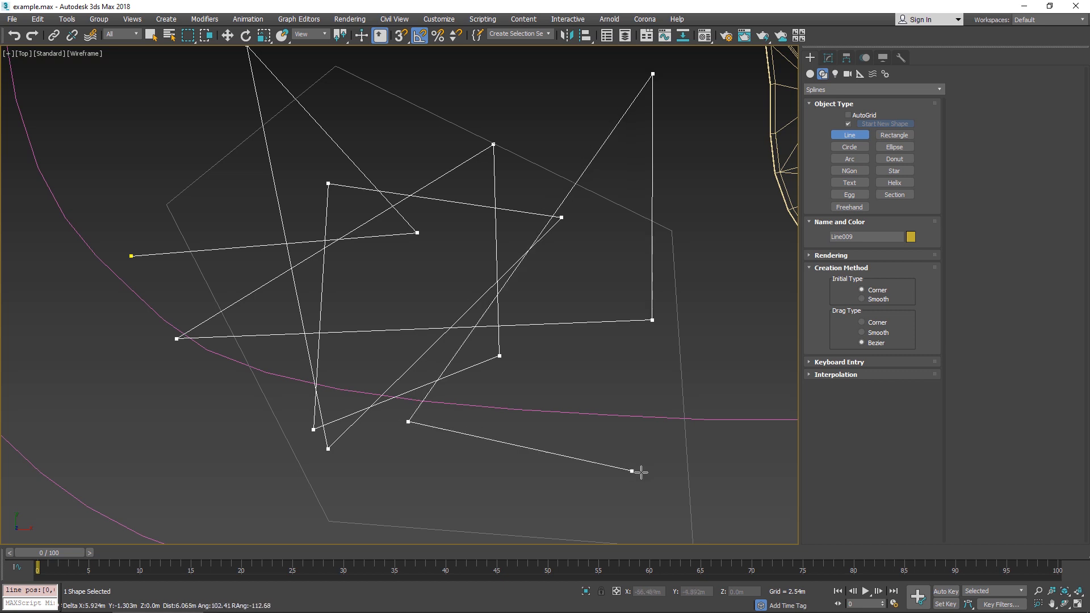
{"action": "left_click", "coordinate": [713, 420]}
{"action": "left_click", "coordinate": [410, 358]}
{"action": "left_click", "coordinate": [276, 188]}
{"action": "left_click", "coordinate": [183, 73]}
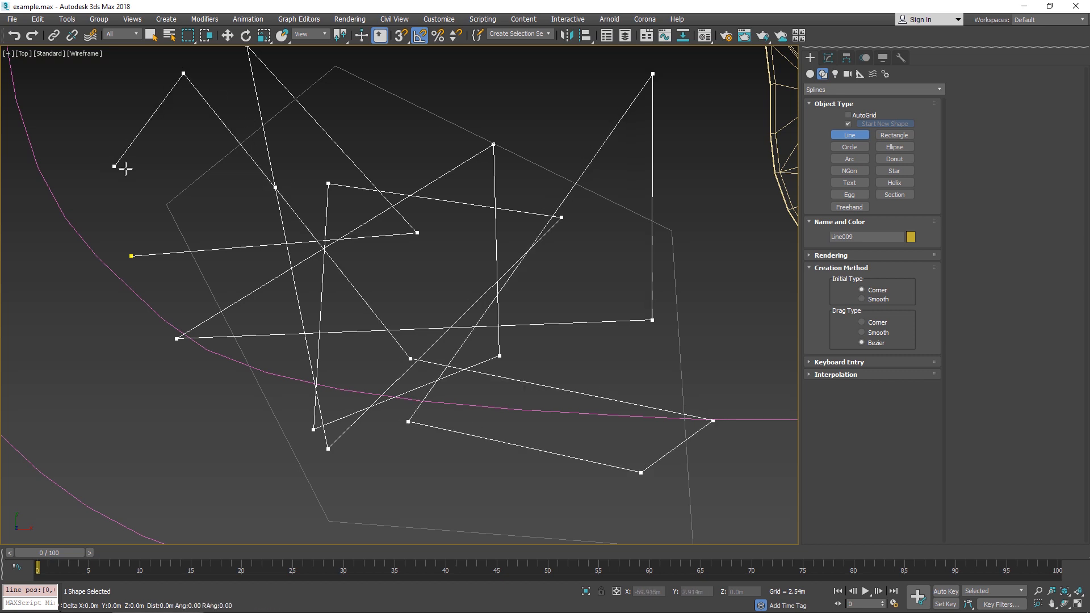
{"action": "left_click", "coordinate": [114, 166]}
{"action": "left_click", "coordinate": [281, 227]}
{"action": "left_click", "coordinate": [306, 224]}
{"action": "right_click", "coordinate": [306, 223]}
{"action": "left_click", "coordinate": [834, 223]}
{"action": "left_click", "coordinate": [561, 429]}
{"action": "left_click", "coordinate": [277, 477]}
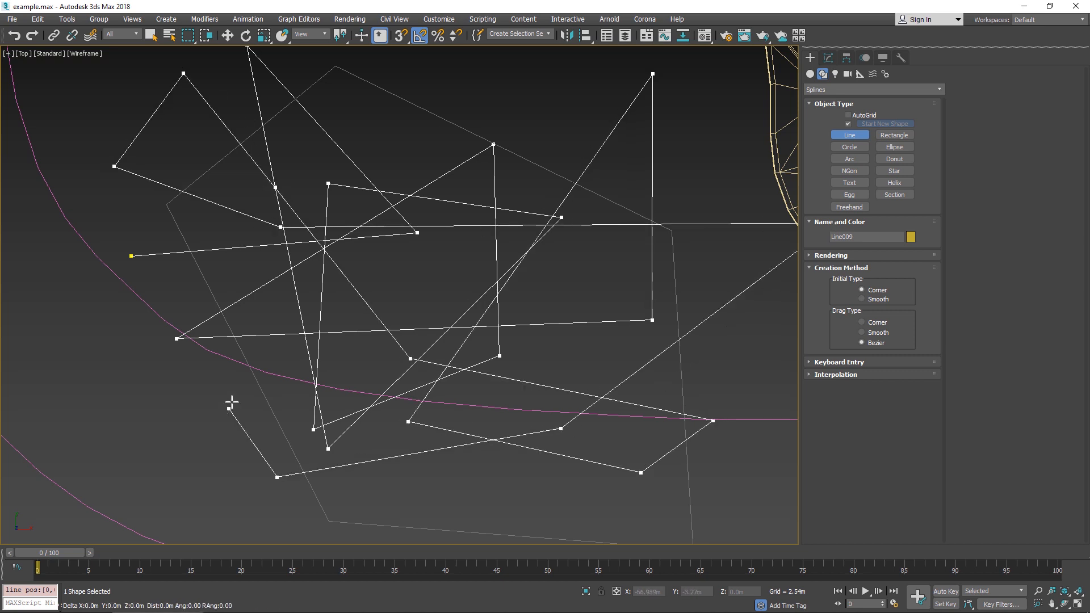
{"action": "left_click", "coordinate": [229, 409]}
{"action": "left_click", "coordinate": [266, 361]}
{"action": "left_click", "coordinate": [363, 345]}
{"action": "right_click", "coordinate": [363, 345]}
{"action": "left_click", "coordinate": [590, 331]}
{"action": "left_click", "coordinate": [608, 522]}
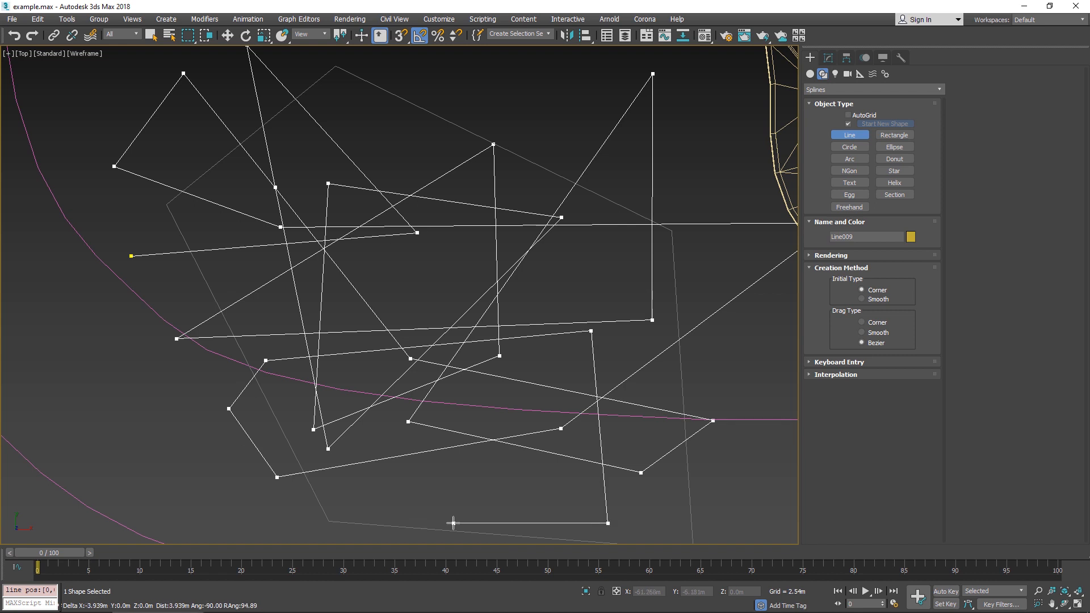
{"action": "left_click", "coordinate": [392, 439]}
{"action": "left_click", "coordinate": [567, 61]}
{"action": "left_click", "coordinate": [348, 76]}
{"action": "left_click", "coordinate": [285, 573]}
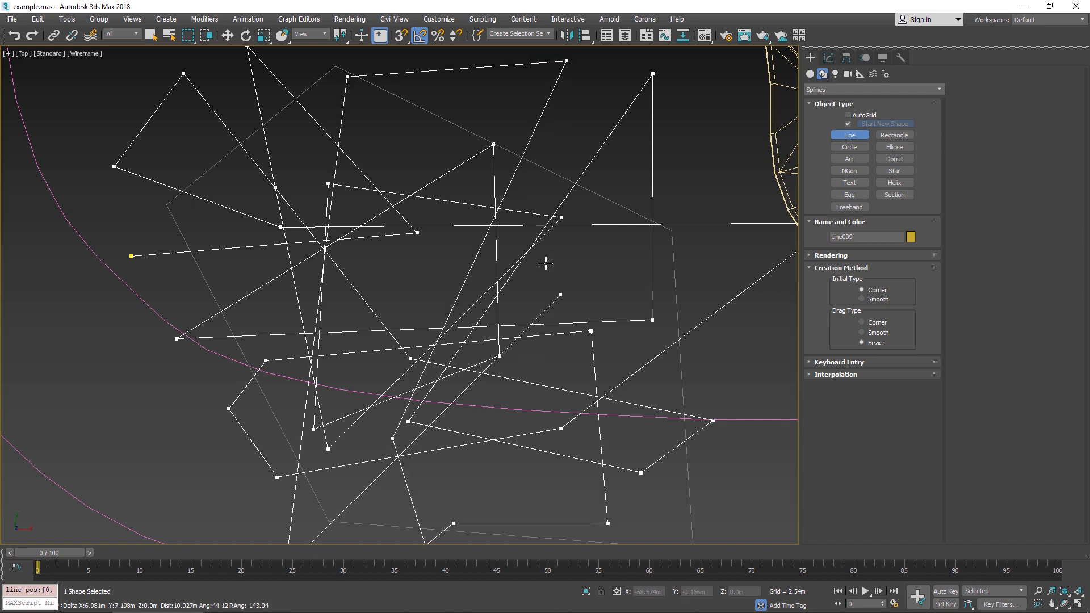
{"action": "left_click", "coordinate": [488, 86]}
{"action": "left_click", "coordinate": [520, 543]}
{"action": "left_click", "coordinate": [622, 144]}
{"action": "left_click", "coordinate": [666, 520]}
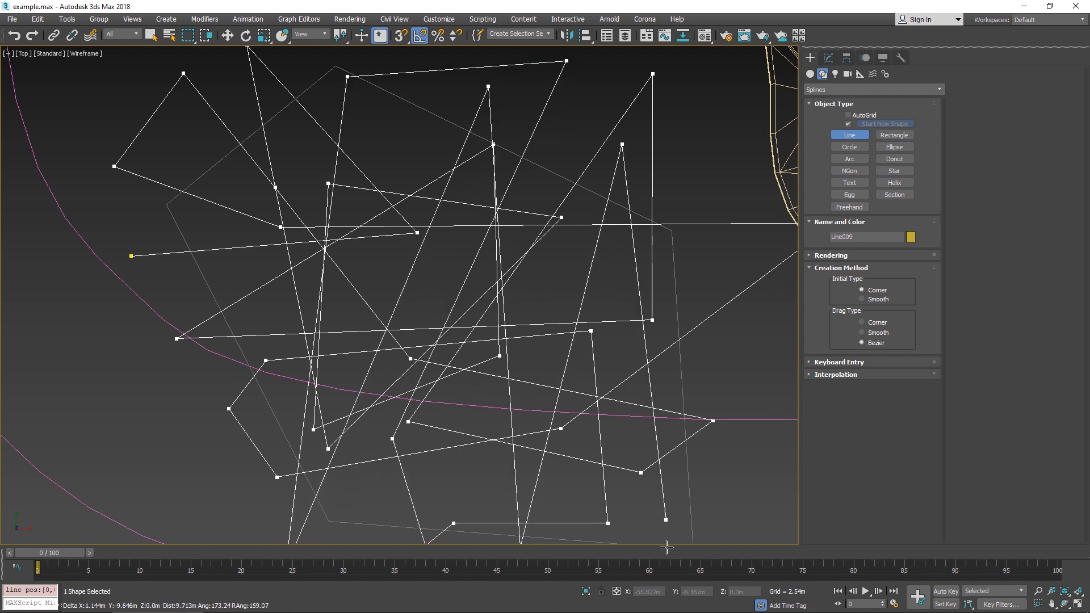
{"action": "left_click", "coordinate": [667, 584]}
{"action": "left_click", "coordinate": [733, 429]}
{"action": "left_click", "coordinate": [228, 87]}
{"action": "left_click", "coordinate": [124, 278]}
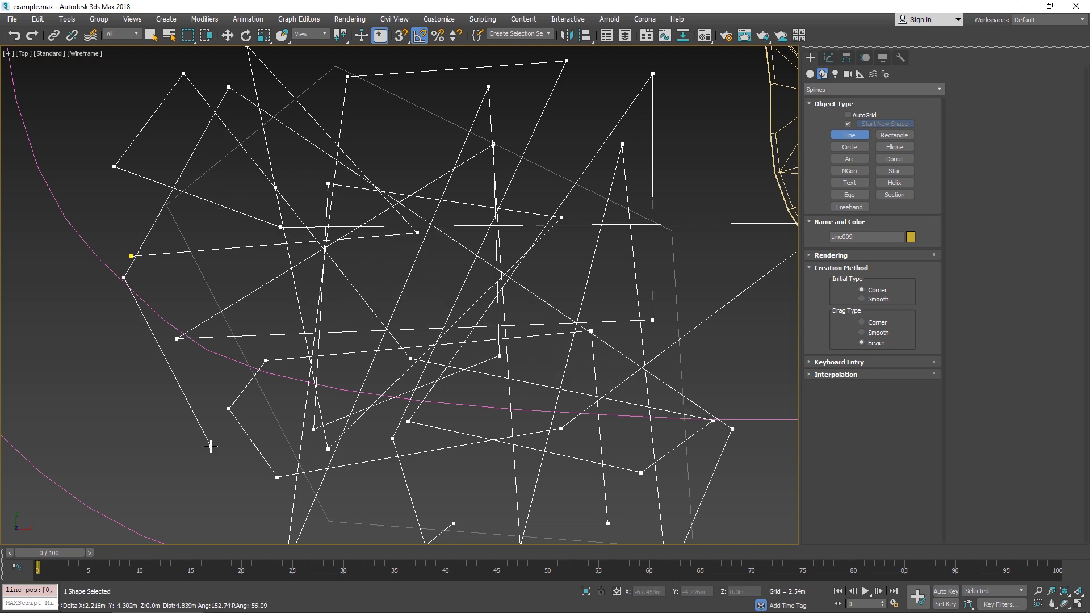
{"action": "left_click", "coordinate": [342, 476]}
{"action": "left_click", "coordinate": [390, 542]}
{"action": "left_click", "coordinate": [627, 105]}
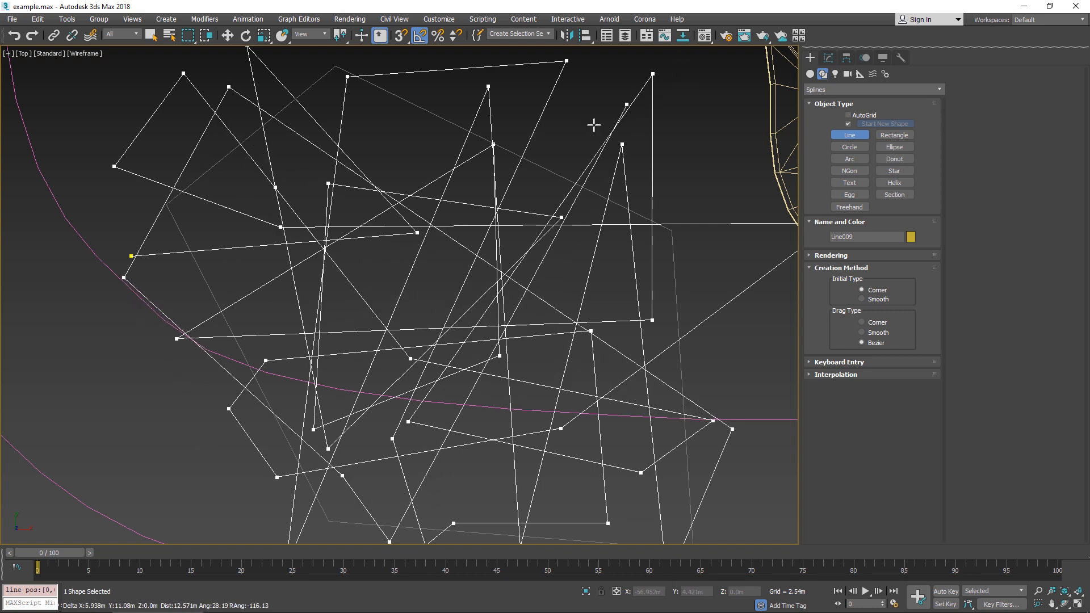
{"action": "left_click", "coordinate": [595, 107]}
{"action": "left_click", "coordinate": [615, 472]}
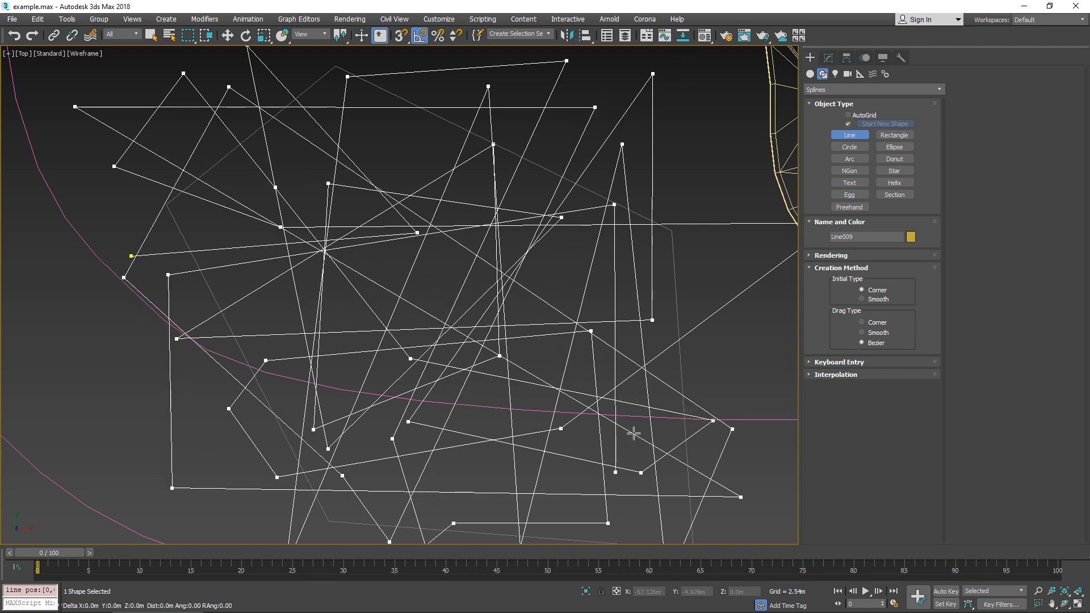
{"action": "left_click", "coordinate": [738, 279]}
{"action": "left_click", "coordinate": [318, 274]}
{"action": "left_click", "coordinate": [468, 357]}
{"action": "left_click", "coordinate": [634, 380]}
{"action": "left_click", "coordinate": [649, 266]}
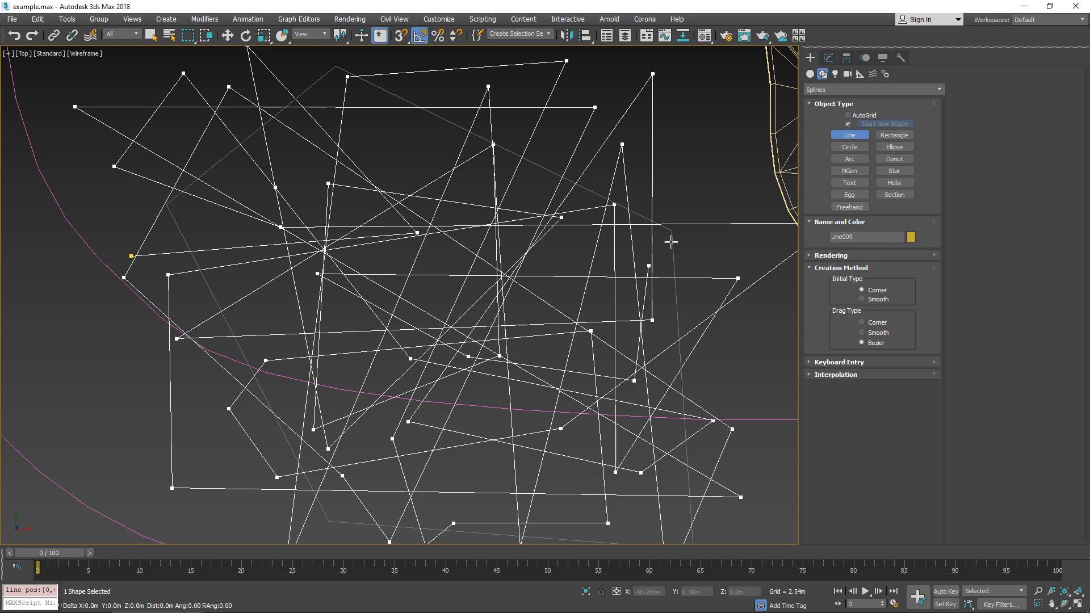
{"action": "right_click", "coordinate": [710, 267]}
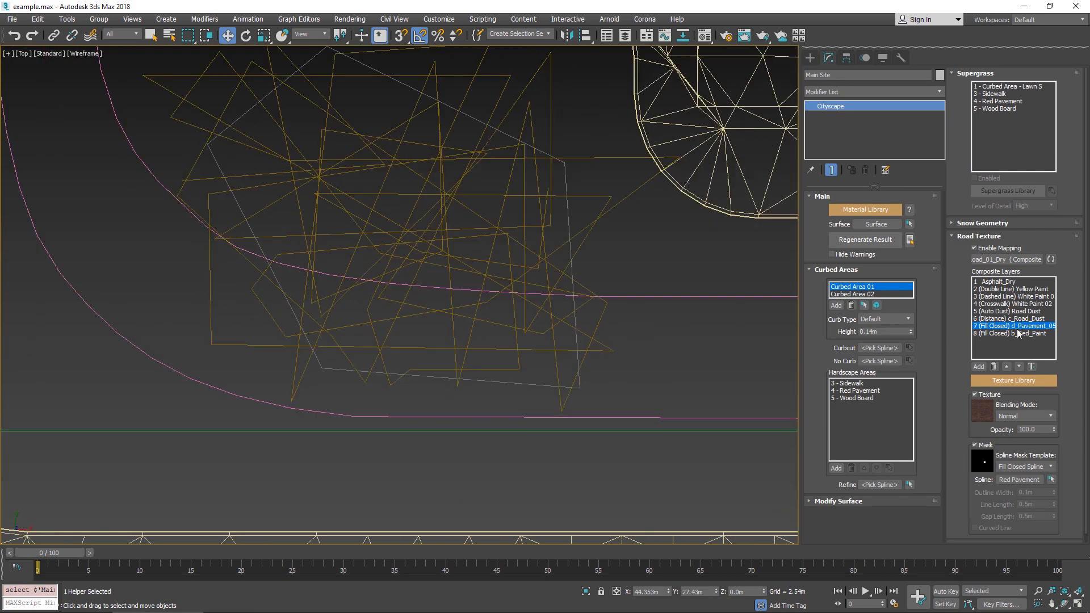
- Add another composite layer to Main Site's road texture above b_Red_Paint and load the c Black template into it
{"action": "left_click", "coordinate": [1016, 333]}
{"action": "left_click", "coordinate": [983, 366]}
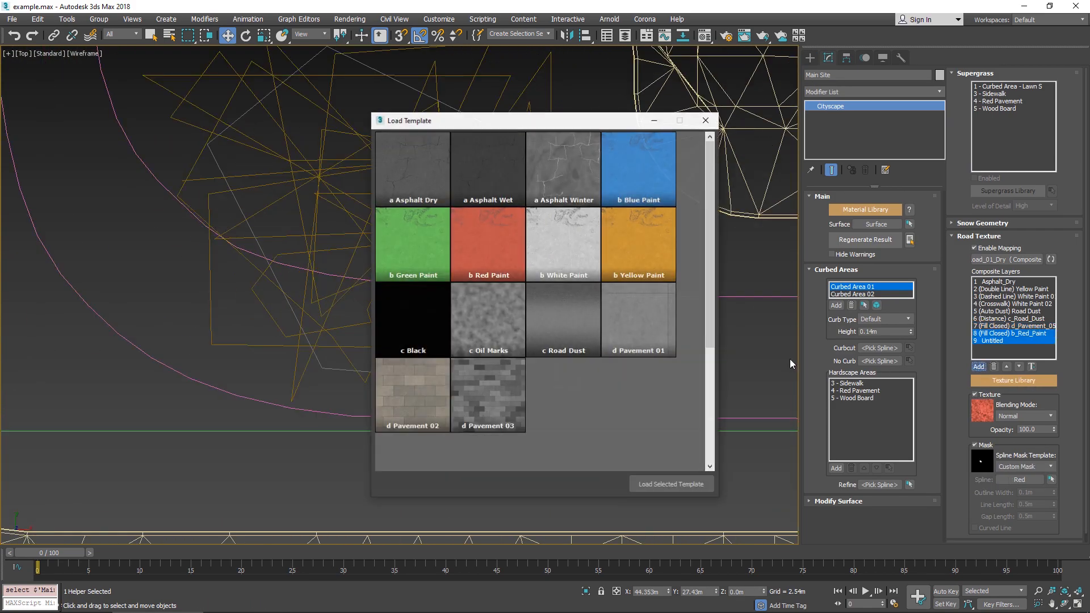
{"action": "double_click", "coordinate": [415, 321]}
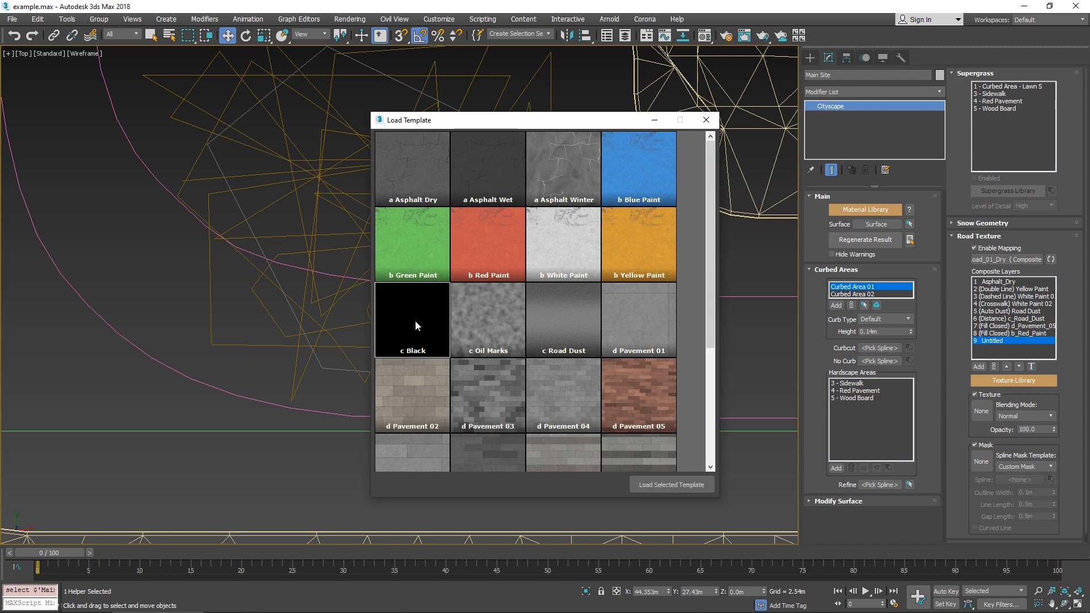
{"action": "scroll", "coordinate": [460, 232], "scroll_direction": "up", "scroll_amount": 5}
{"action": "scroll", "coordinate": [745, 271], "scroll_direction": "down", "scroll_amount": 3}
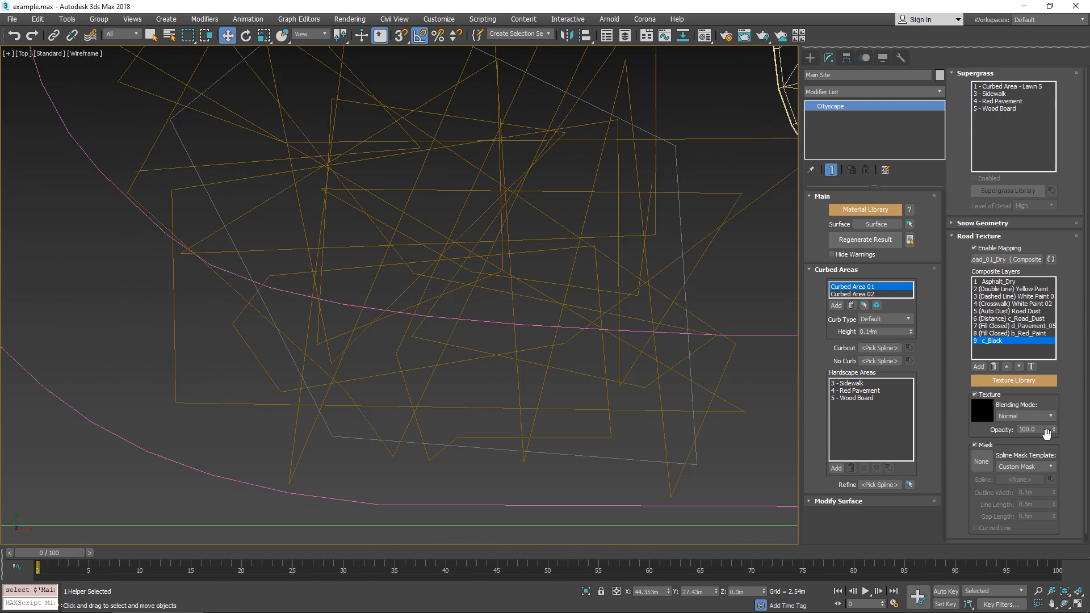
- Mask the c_Black layer with the Single Line template using the zigzag line on the road bend
{"action": "left_click", "coordinate": [1028, 467]}
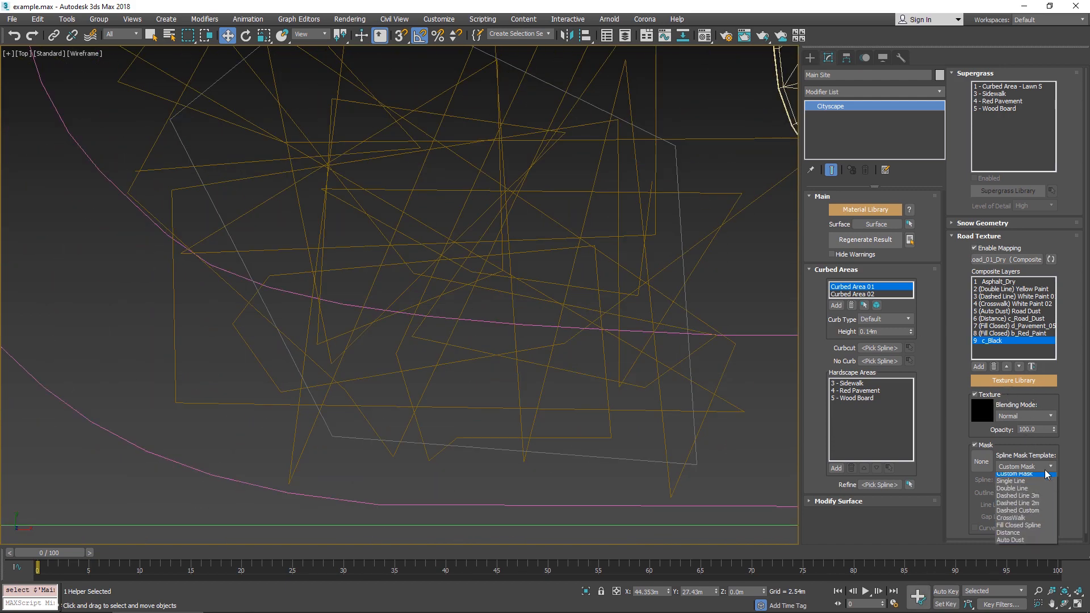
{"action": "left_click", "coordinate": [1009, 485]}
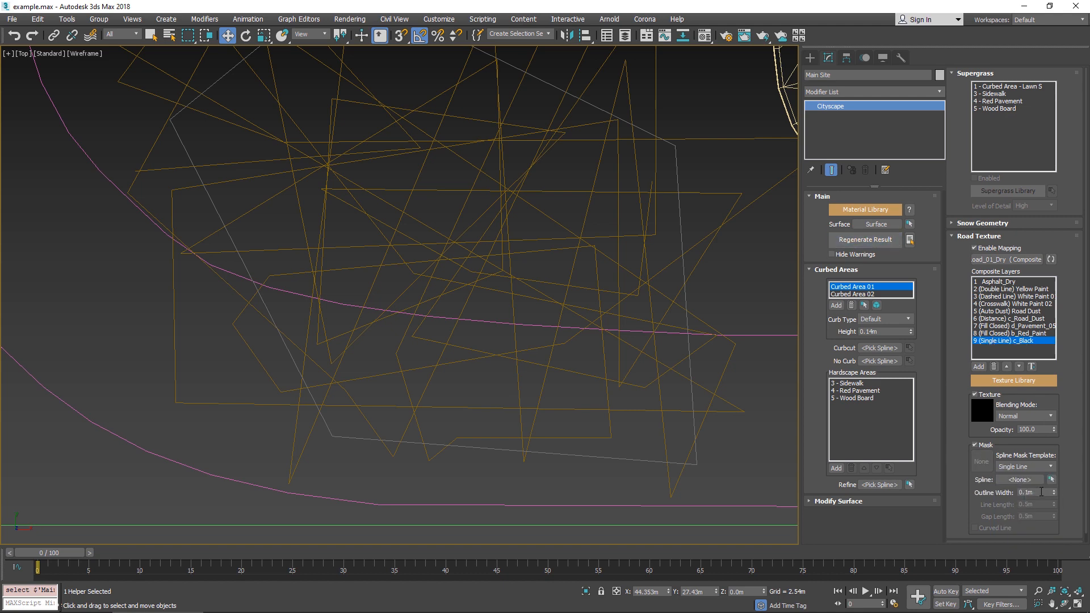
{"action": "left_click", "coordinate": [1038, 480]}
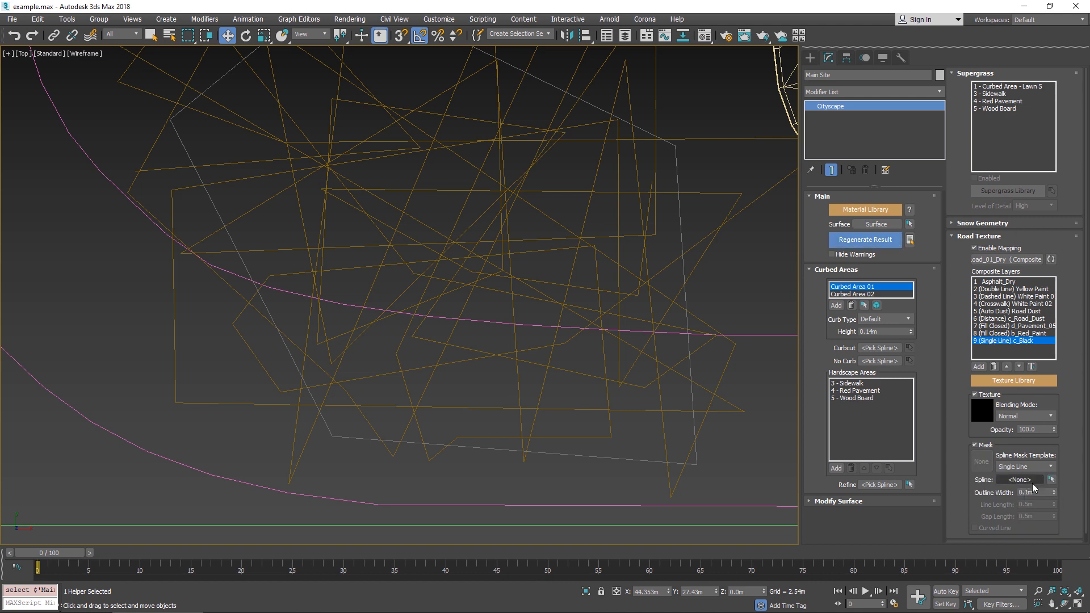
{"action": "left_click", "coordinate": [727, 363]}
- Set the c_Black layer's mask outline width to 0.02 m and its opacity to 50
{"action": "left_click_drag", "start_coordinate": [1039, 493], "coordinate": [1002, 499]}
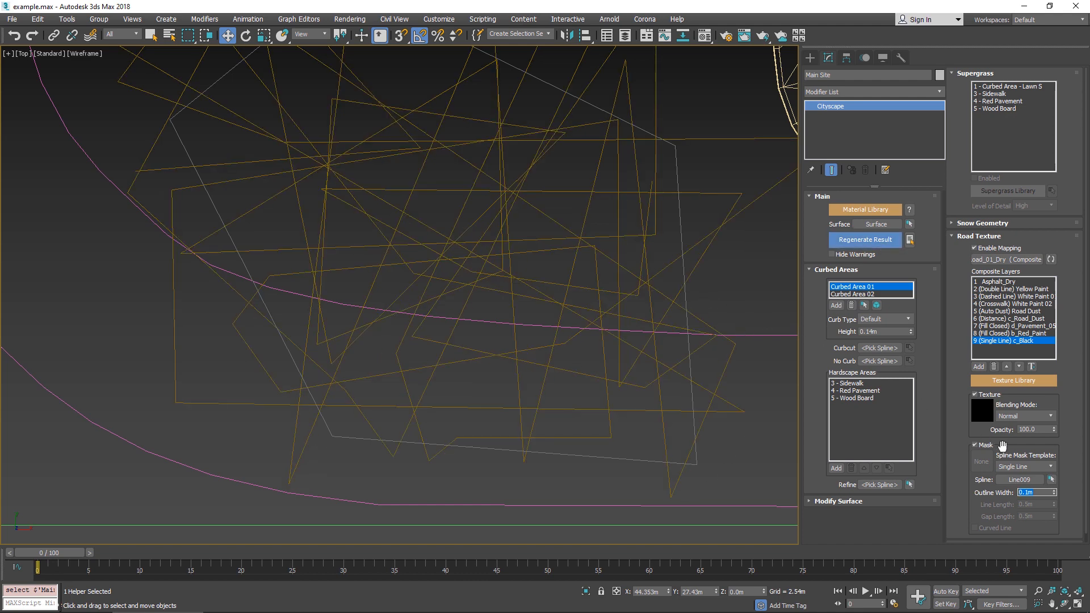
{"action": "type", "text": "0.02"}
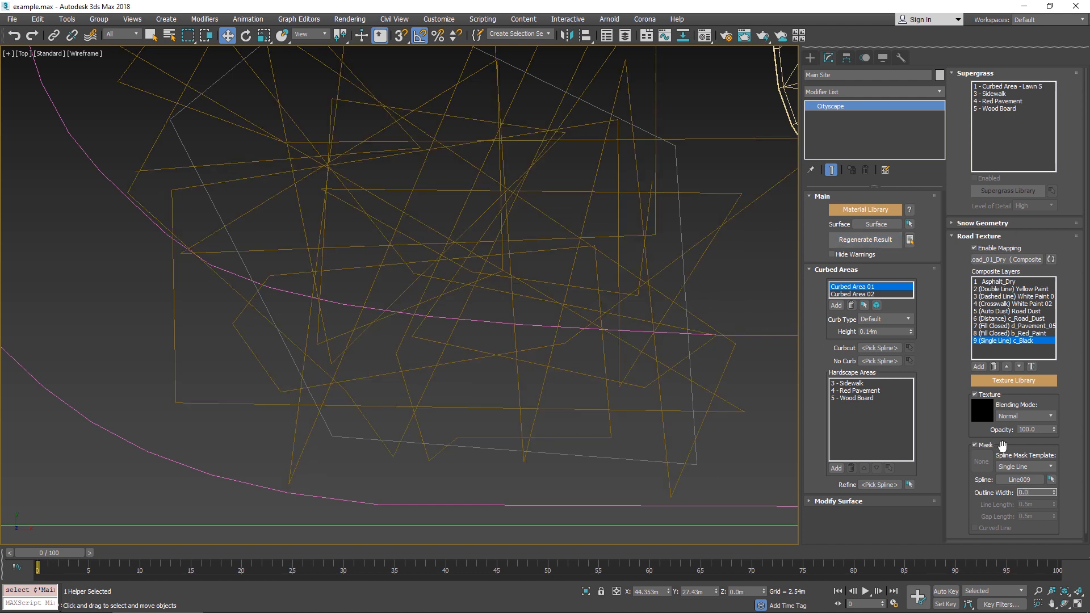
{"action": "left_click", "coordinate": [1037, 430]}
{"action": "double_click", "coordinate": [1037, 429]}
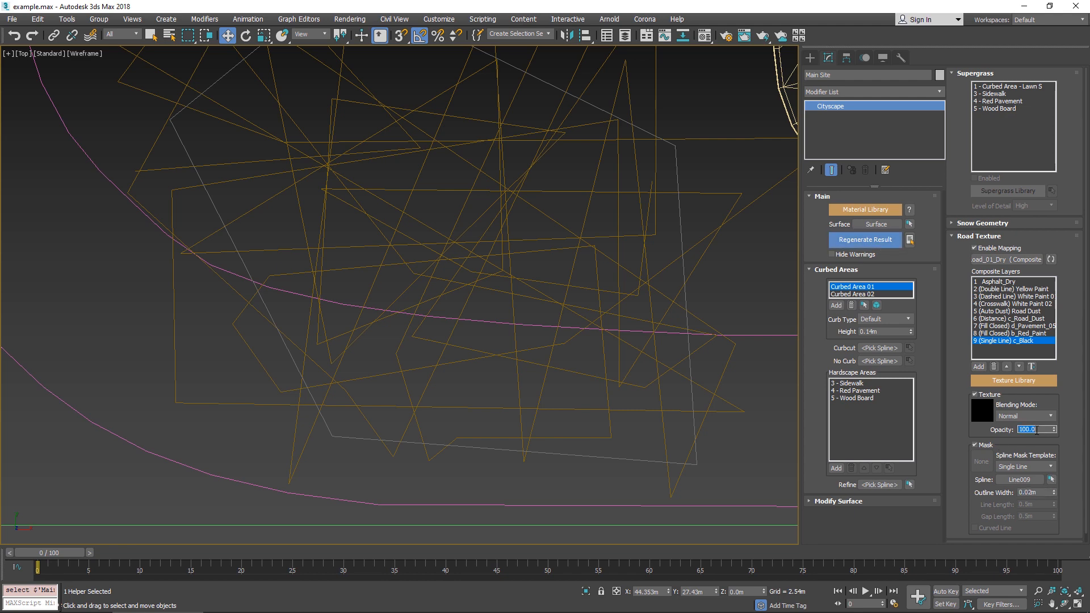
{"action": "key", "text": "Return"}
- Regenerate the Main Site result to apply the thin black lines to the road
{"action": "middle_click_drag", "start_coordinate": [424, 190], "coordinate": [361, 222]}
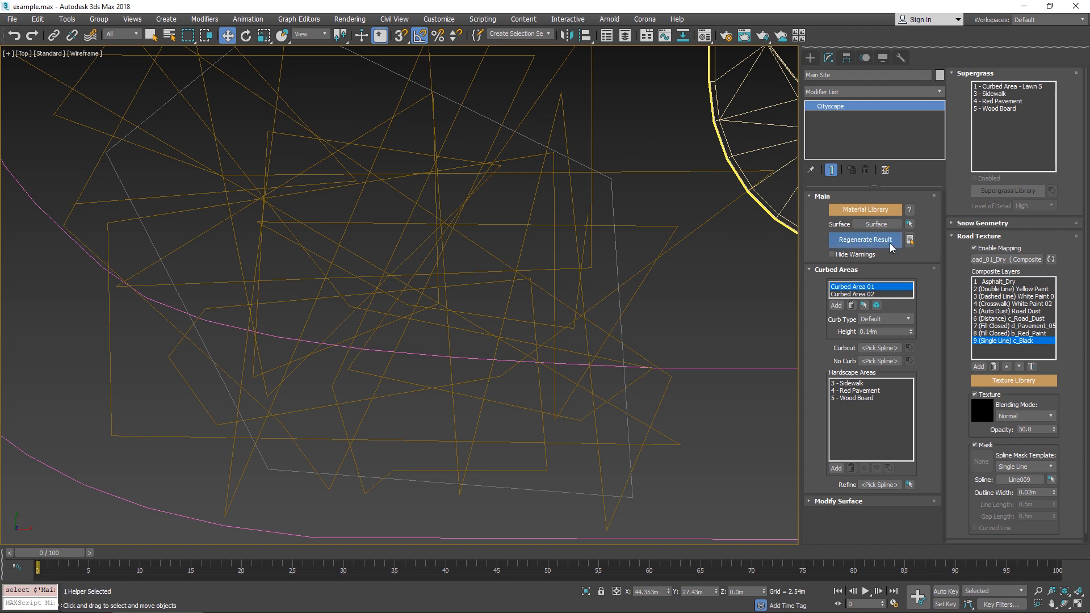
{"action": "left_click", "coordinate": [890, 245]}
{"action": "middle_click_drag", "start_coordinate": [608, 239], "coordinate": [699, 253]}
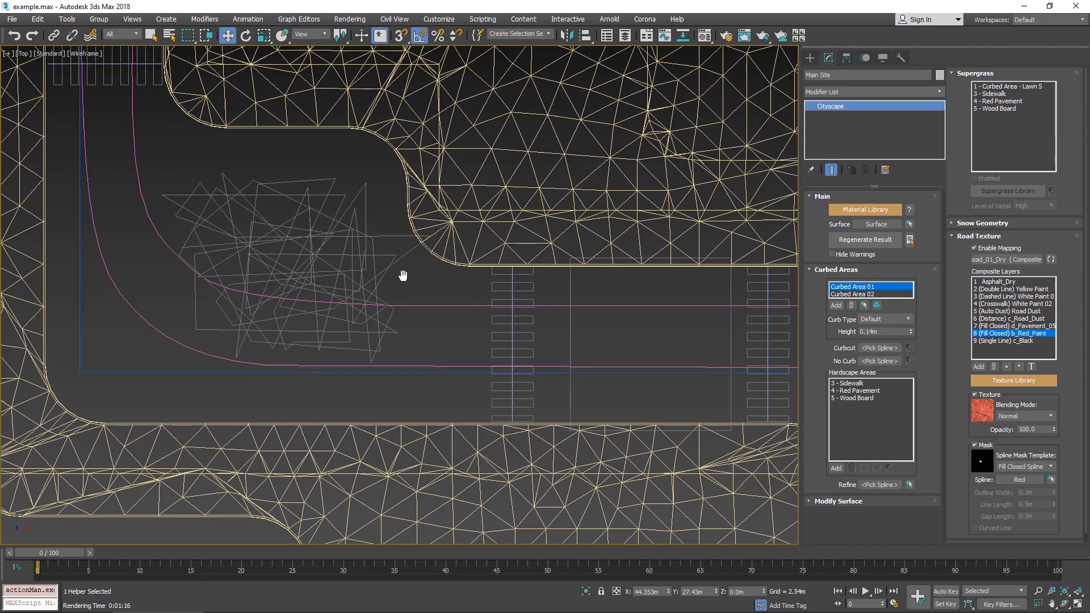
- Place two Cityscape Arrow UP shapes and an Arrow L shape on the main road beside the inner road's junction
{"action": "middle_click_drag", "start_coordinate": [402, 273], "coordinate": [214, 284]}
{"action": "middle_click_drag", "start_coordinate": [574, 360], "coordinate": [612, 365]}
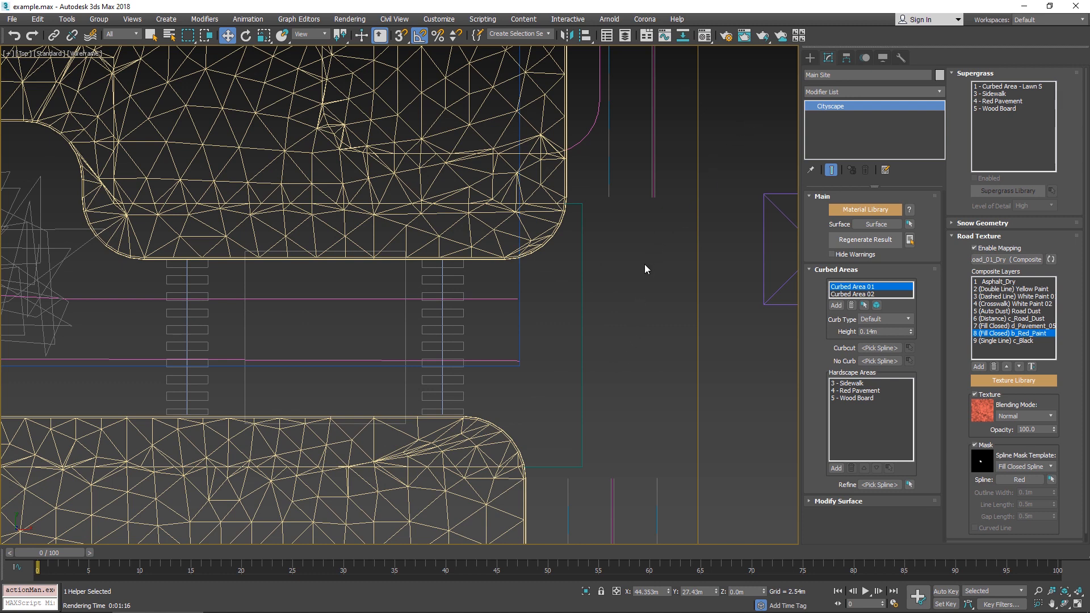
{"action": "left_click", "coordinate": [811, 59]}
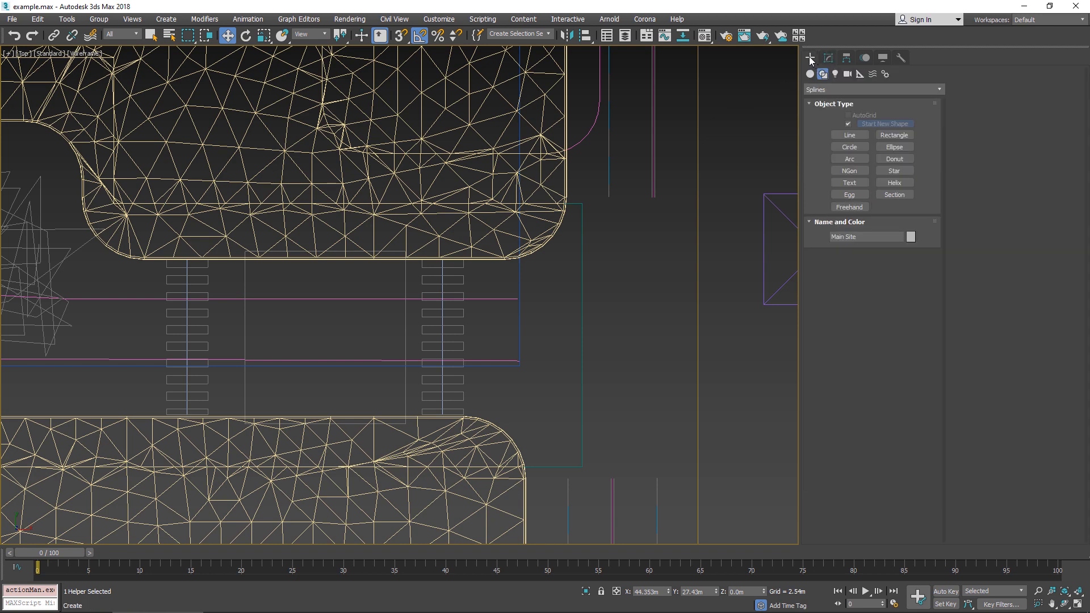
{"action": "left_click", "coordinate": [842, 91]}
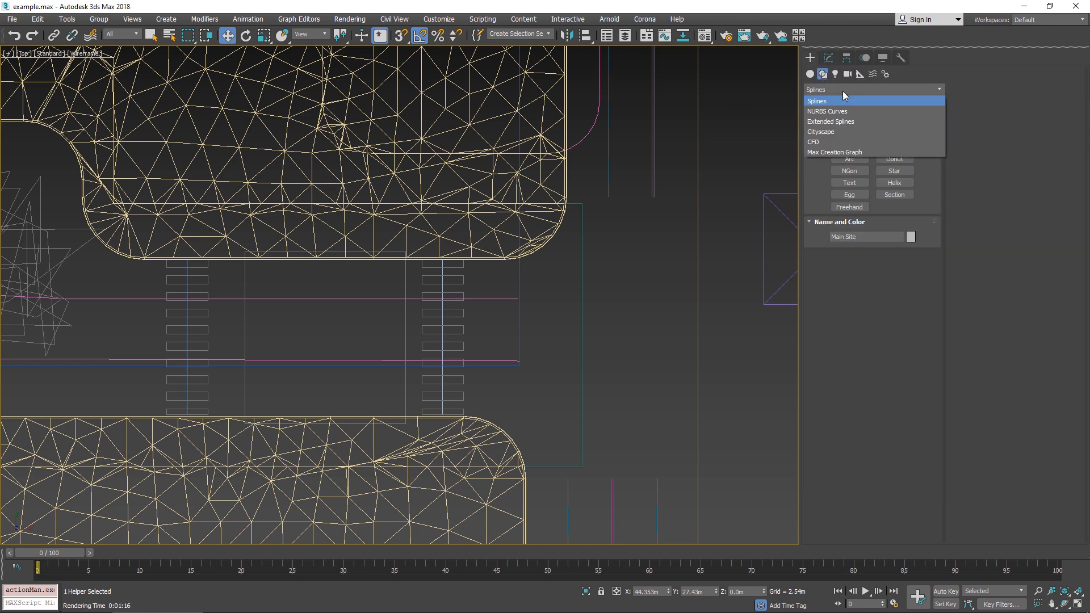
{"action": "left_click", "coordinate": [834, 132]}
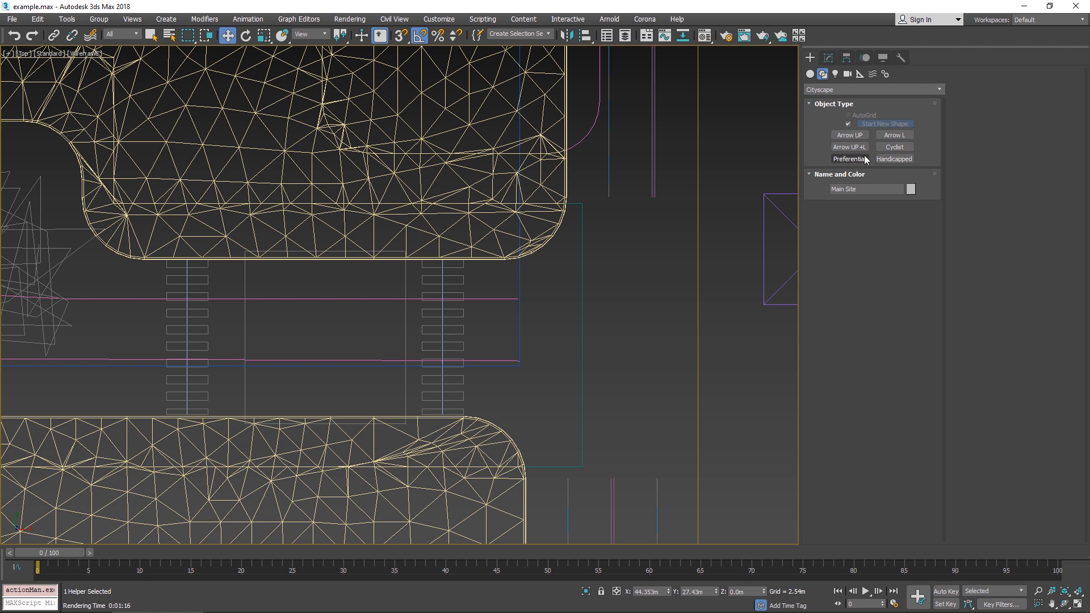
{"action": "left_click", "coordinate": [850, 135]}
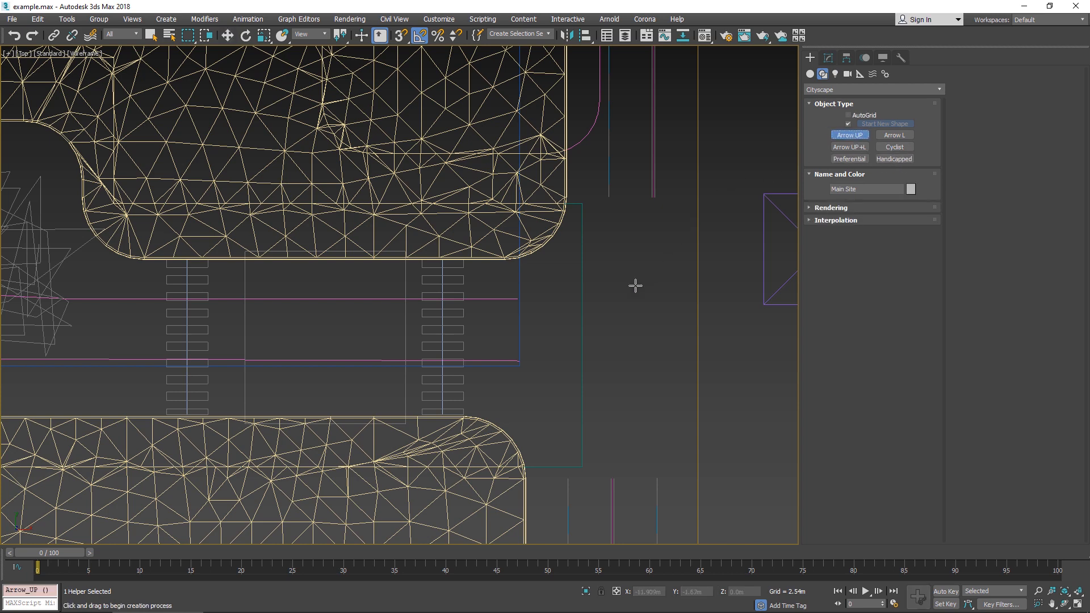
{"action": "left_click", "coordinate": [635, 289]}
{"action": "scroll", "coordinate": [667, 307], "scroll_direction": "up", "scroll_amount": 3}
{"action": "middle_click_drag", "start_coordinate": [666, 306], "coordinate": [649, 265]}
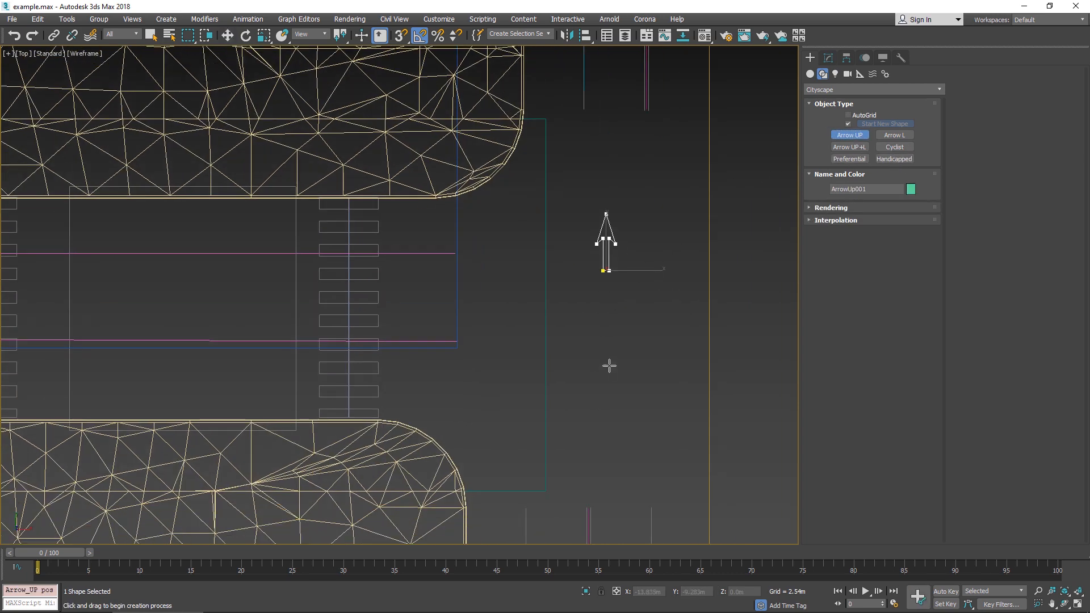
{"action": "left_click", "coordinate": [660, 246]}
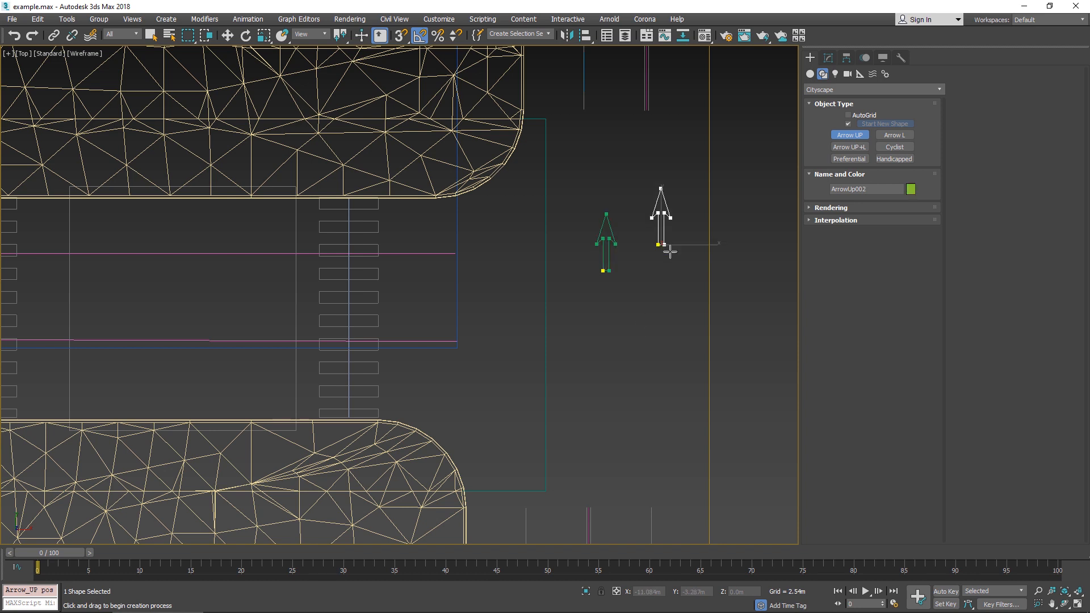
{"action": "left_click", "coordinate": [895, 135]}
{"action": "left_click", "coordinate": [600, 350]}
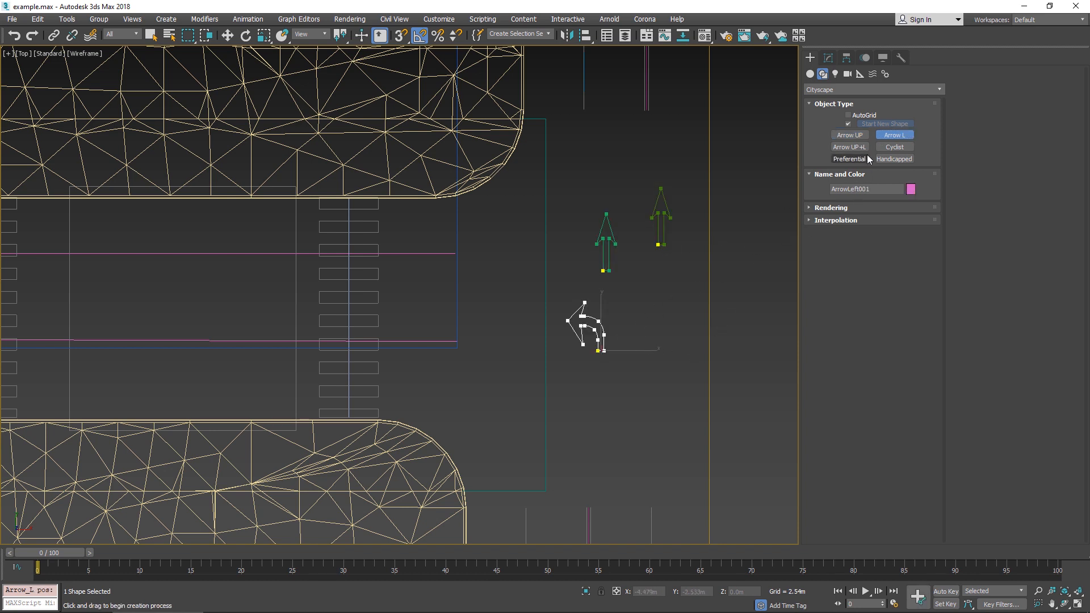
- Place an Arrow UP+L shape beside the other road arrows and make a horizontally mirrored copy of it alongside
{"action": "left_click", "coordinate": [850, 147]}
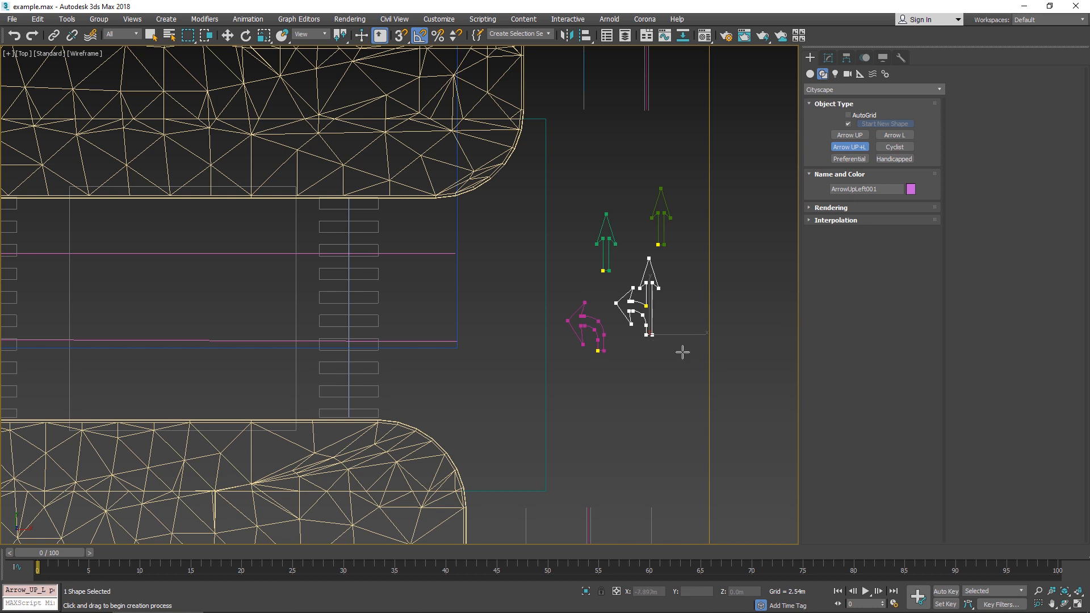
{"action": "key", "text": "w"}
{"action": "left_click_drag", "start_coordinate": [690, 335], "coordinate": [737, 334], "text": "shift"}
{"action": "left_click", "coordinate": [547, 357]}
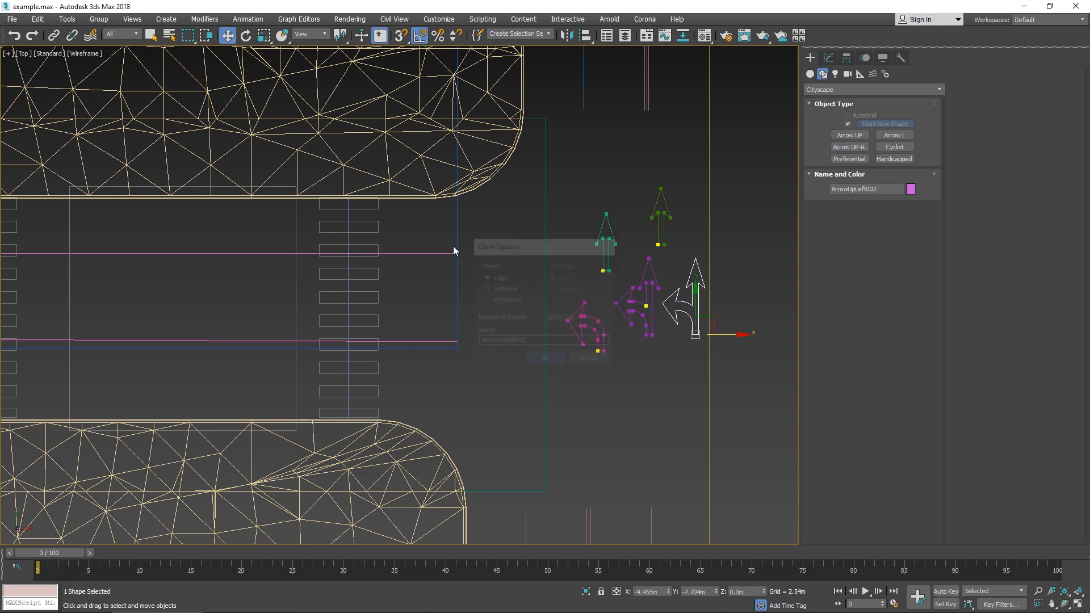
{"action": "left_click", "coordinate": [566, 35]}
{"action": "left_click", "coordinate": [514, 400]}
{"action": "scroll", "coordinate": [529, 346], "scroll_direction": "down", "scroll_amount": 4}
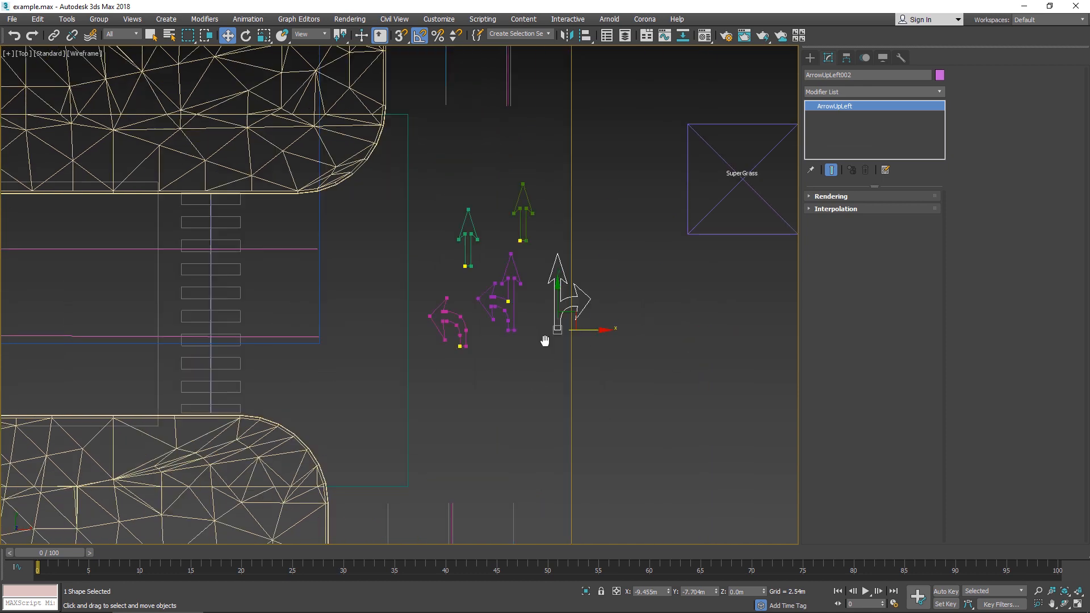
- Place one Cyclist, one Preferential and one Handicapped Cityscape shape below the arrow symbols on the main road
{"action": "left_click", "coordinate": [812, 56]}
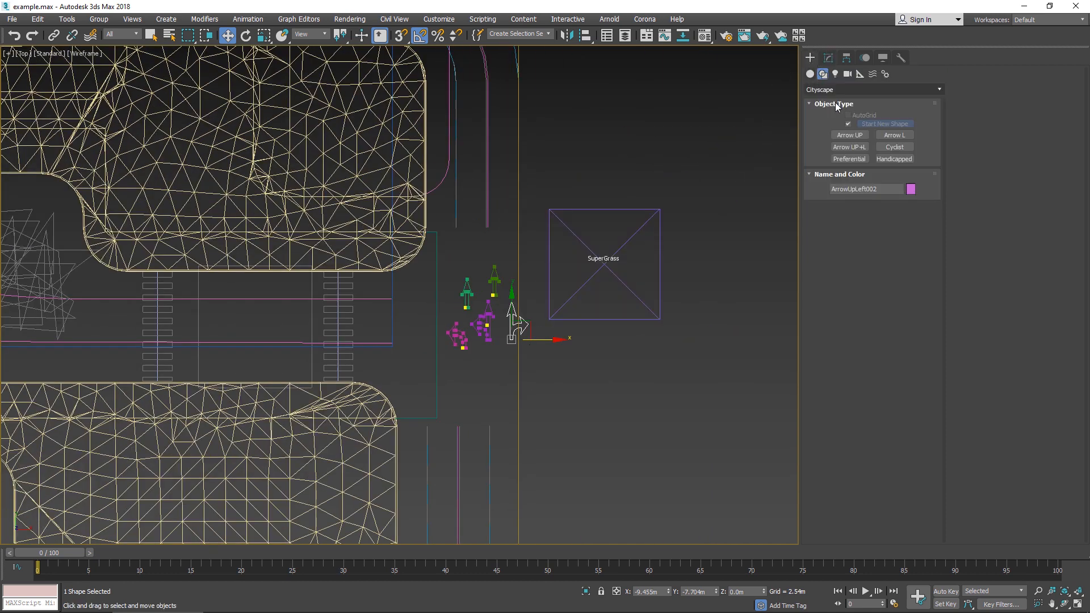
{"action": "left_click", "coordinate": [893, 147]}
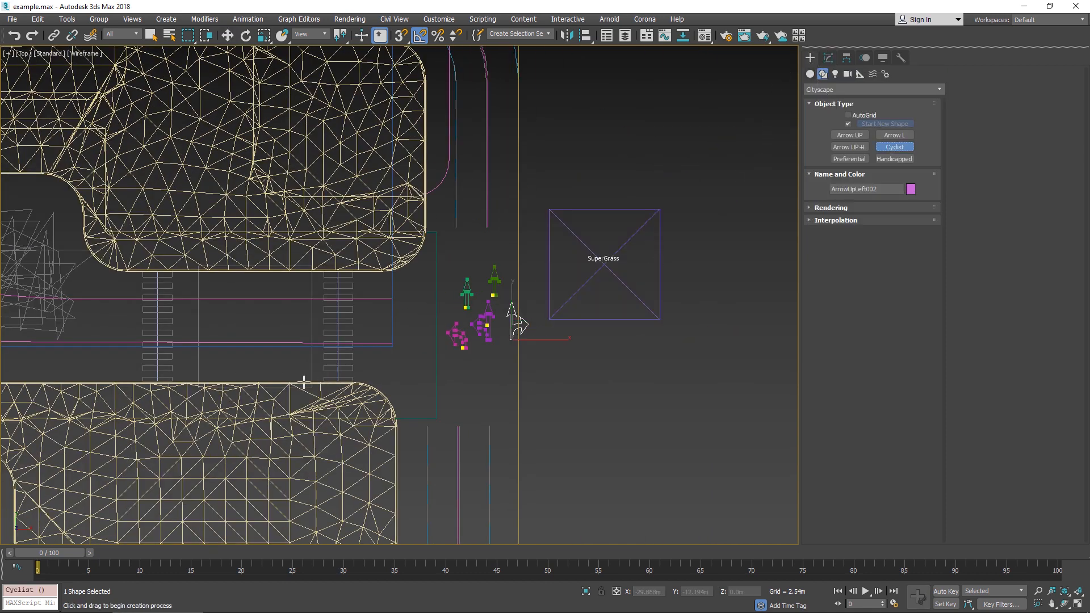
{"action": "left_click", "coordinate": [488, 388]}
{"action": "scroll", "coordinate": [482, 381], "scroll_direction": "up", "scroll_amount": 8}
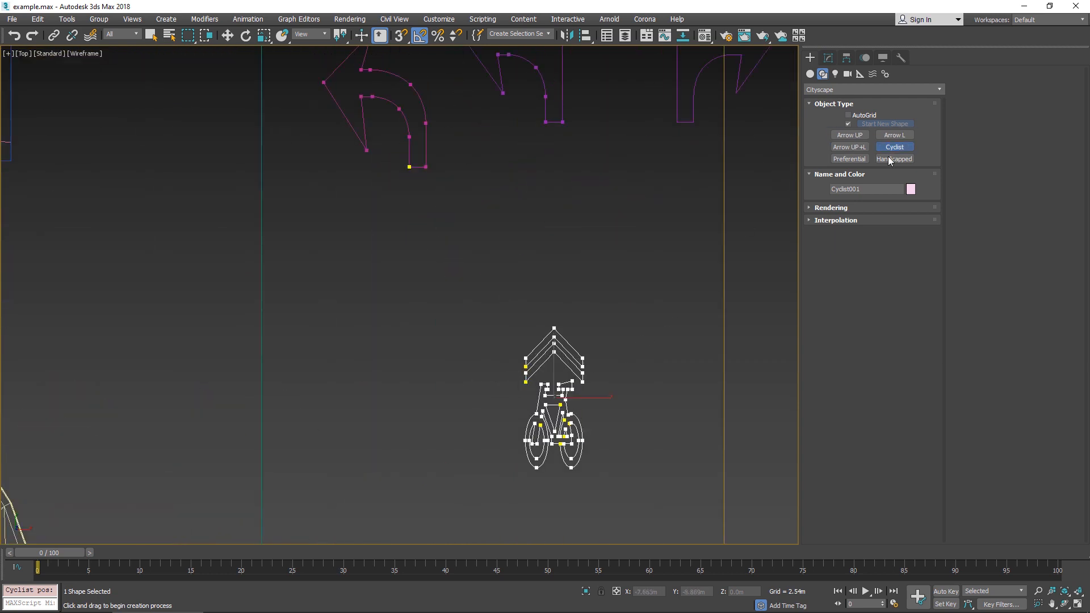
{"action": "left_click", "coordinate": [850, 159]}
{"action": "left_click", "coordinate": [395, 381]}
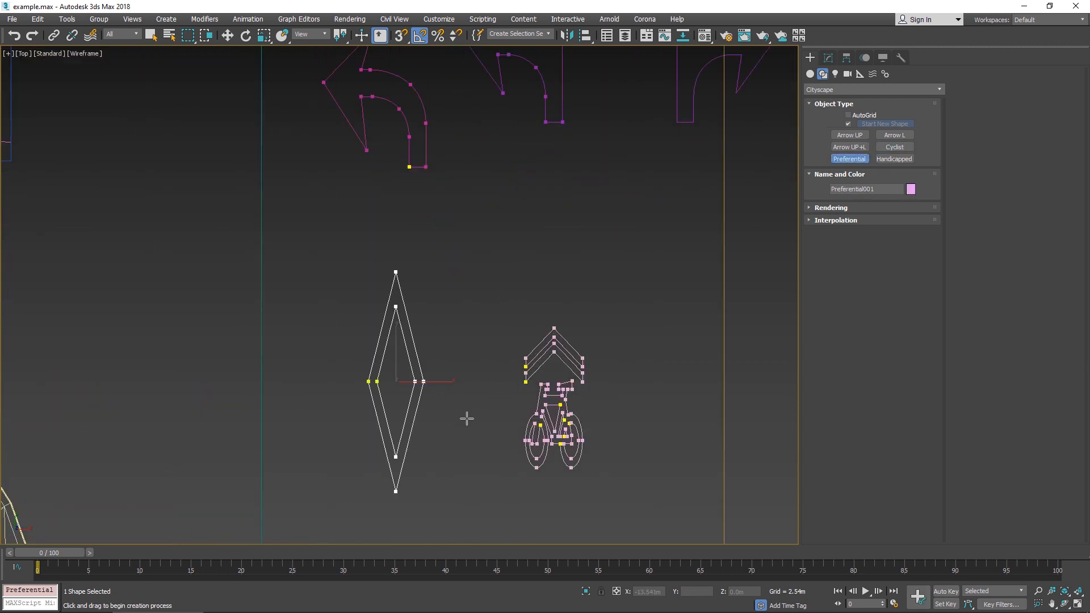
{"action": "left_click", "coordinate": [886, 160]}
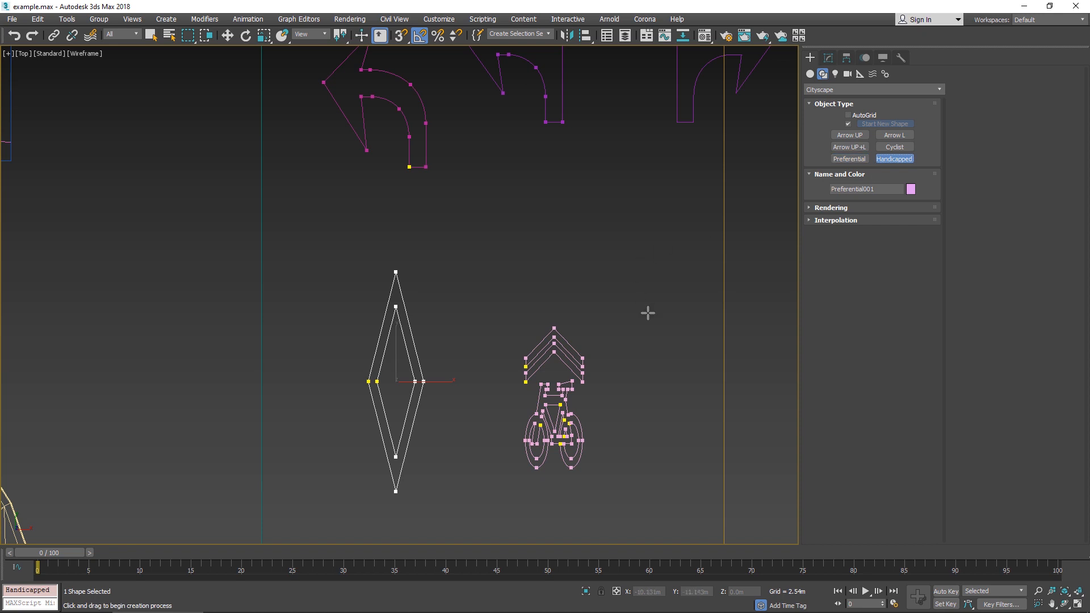
{"action": "left_click", "coordinate": [634, 258]}
{"action": "right_click", "coordinate": [640, 391]}
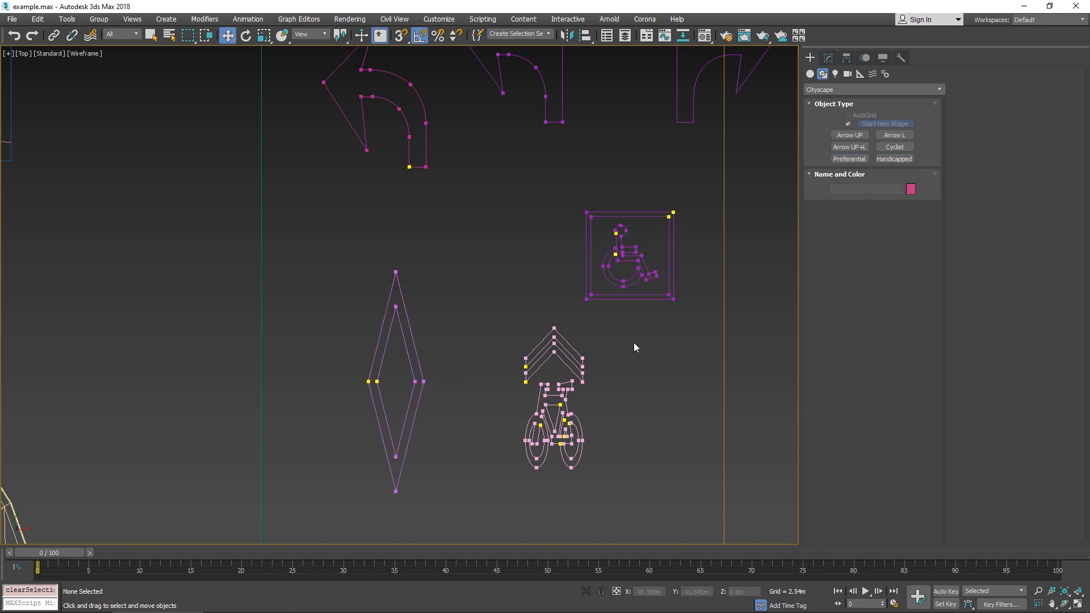
- Move the cyclist symbol to the main road's lane edge below the junction and rotate it 180 degrees
{"action": "scroll", "coordinate": [576, 454], "scroll_direction": "down", "scroll_amount": 3}
{"action": "scroll", "coordinate": [574, 448], "scroll_direction": "down", "scroll_amount": 3}
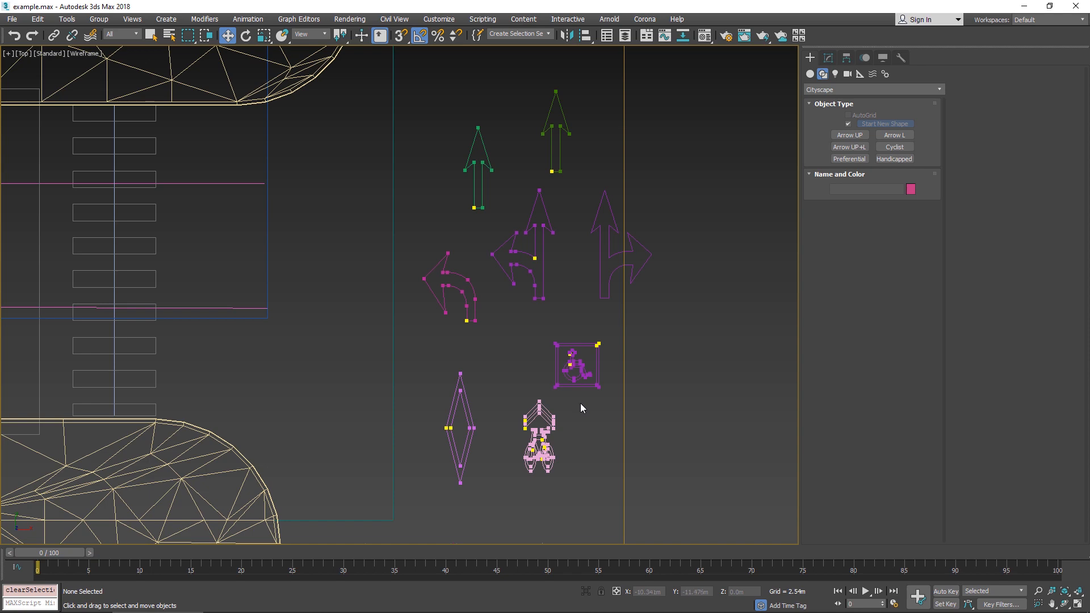
{"action": "middle_click_drag", "start_coordinate": [409, 365], "coordinate": [636, 249]}
{"action": "scroll", "coordinate": [707, 352], "scroll_direction": "down", "scroll_amount": 3}
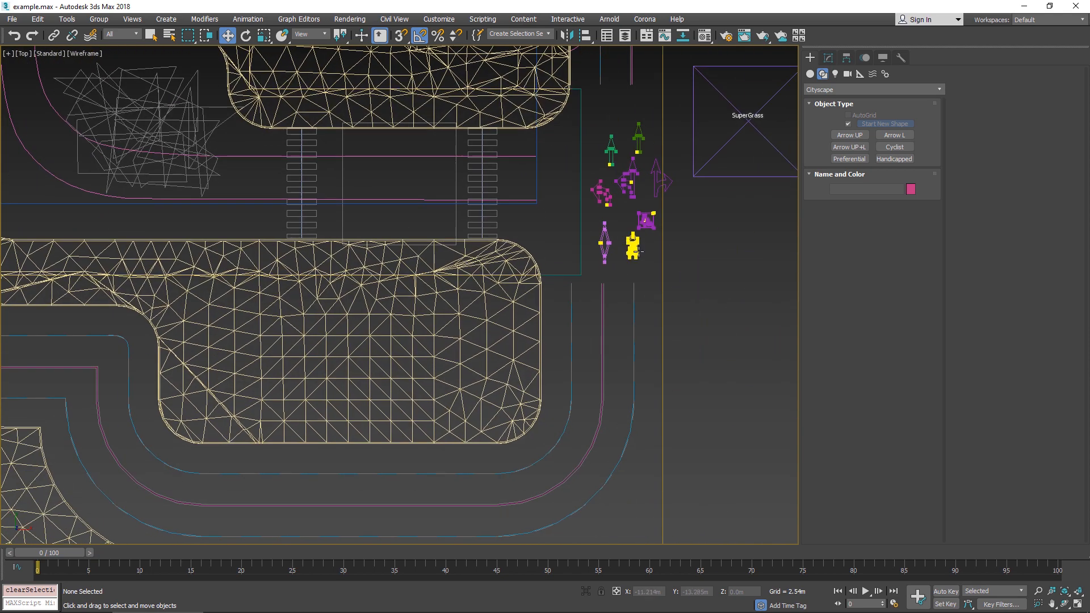
{"action": "left_click", "coordinate": [635, 250]}
{"action": "scroll", "coordinate": [577, 298], "scroll_direction": "up", "scroll_amount": 5}
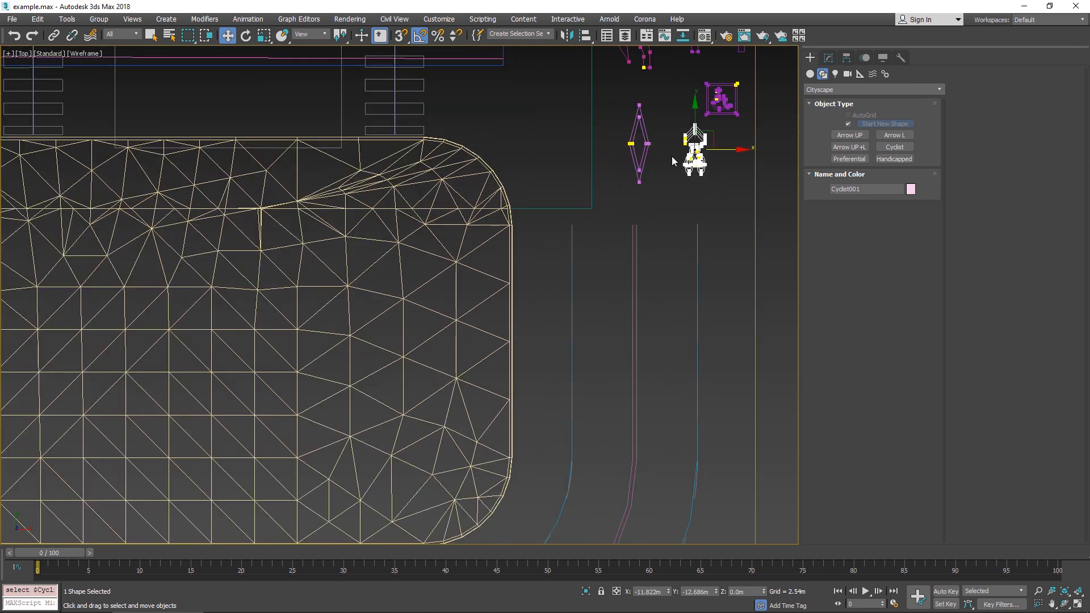
{"action": "left_click_drag", "start_coordinate": [711, 131], "coordinate": [616, 302]}
{"action": "scroll", "coordinate": [523, 243], "scroll_direction": "up", "scroll_amount": 2}
{"action": "key", "text": "e"}
{"action": "scroll", "coordinate": [510, 249], "scroll_direction": "down", "scroll_amount": 3}
{"action": "middle_click_drag", "start_coordinate": [508, 224], "coordinate": [500, 186]}
{"action": "key", "text": "w"}
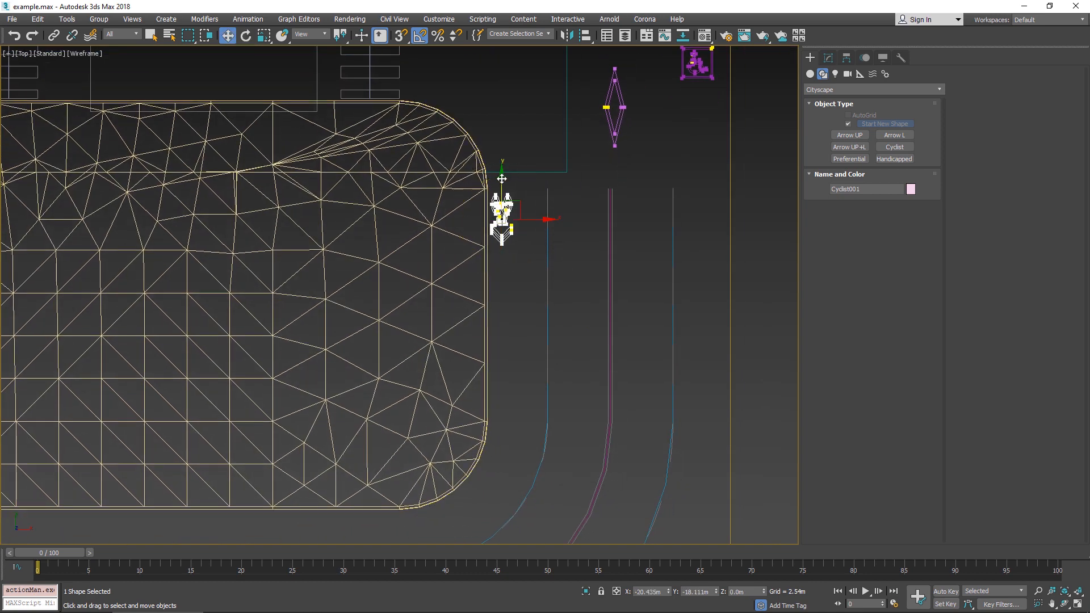
- Clone the cyclist symbol down the straight lane as four evenly spaced copies
{"action": "left_click_drag", "start_coordinate": [502, 179], "coordinate": [502, 262], "text": "shift"}
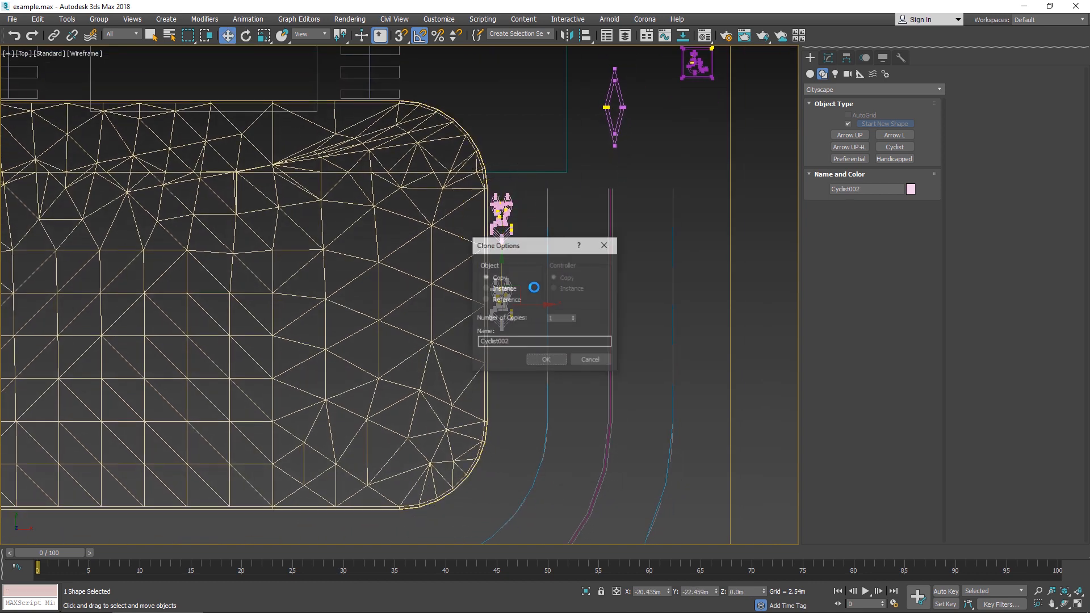
{"action": "triple_click", "coordinate": [574, 316]}
{"action": "left_click", "coordinate": [546, 360]}
- Turn the last cyclist symbol around the lower road corner and clone it five times along the adjoining lane
{"action": "middle_click_drag", "start_coordinate": [505, 541], "coordinate": [517, 348]}
{"action": "left_click_drag", "start_coordinate": [517, 347], "coordinate": [391, 319]}
{"action": "key", "text": "e"}
{"action": "left_click", "coordinate": [475, 358]}
{"action": "key", "text": "w"}
{"action": "left_click", "coordinate": [415, 329]}
{"action": "scroll", "coordinate": [511, 341], "scroll_direction": "down", "scroll_amount": 3}
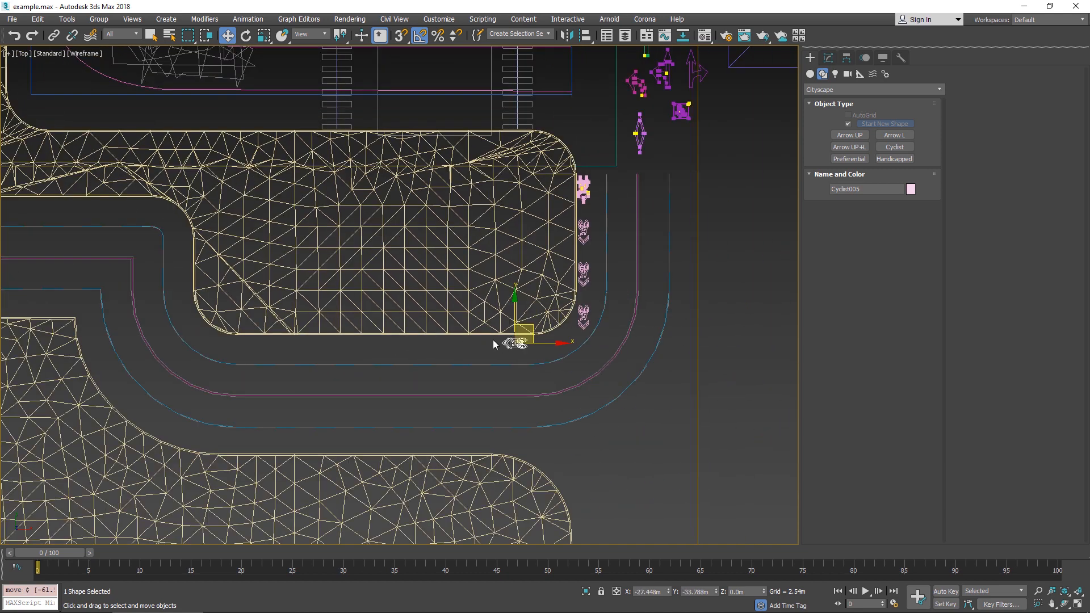
{"action": "left_click_drag", "start_coordinate": [548, 344], "coordinate": [494, 344], "text": "shift"}
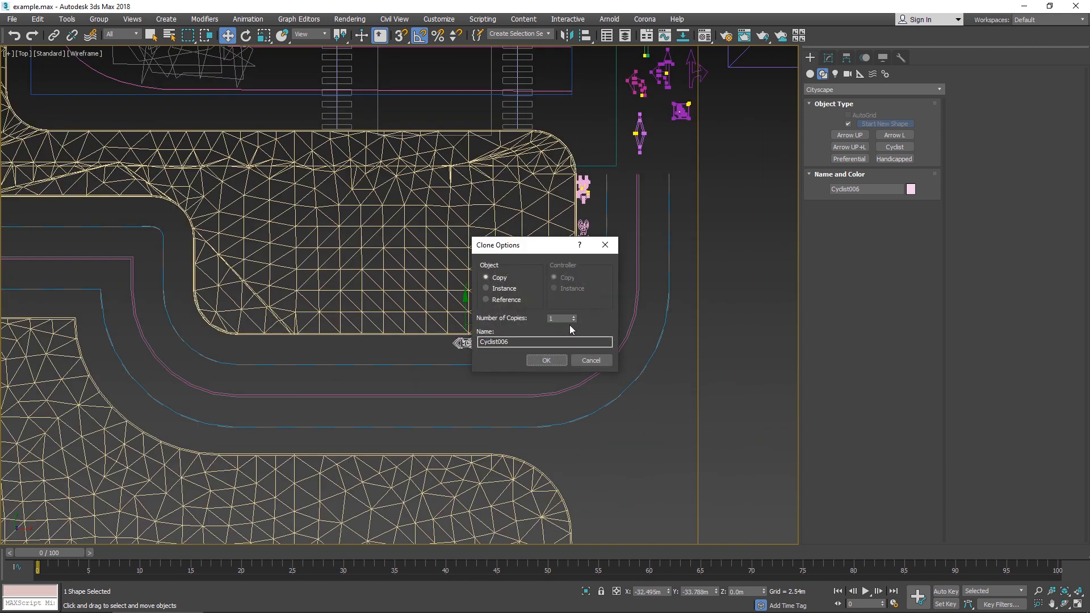
{"action": "left_click", "coordinate": [557, 360]}
- Move the Arrow UP+L symbol onto the inner road's lower lane just past the crosswalks, rotated to point left
{"action": "middle_click_drag", "start_coordinate": [716, 163], "coordinate": [638, 248]}
{"action": "scroll", "coordinate": [639, 248], "scroll_direction": "up", "scroll_amount": 2}
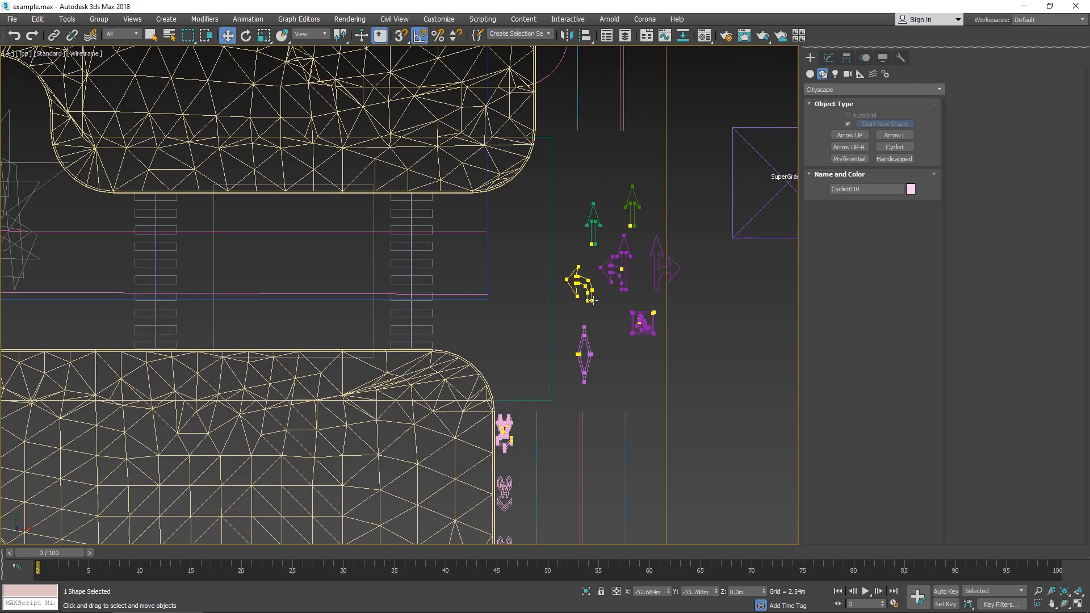
{"action": "left_click", "coordinate": [621, 264]}
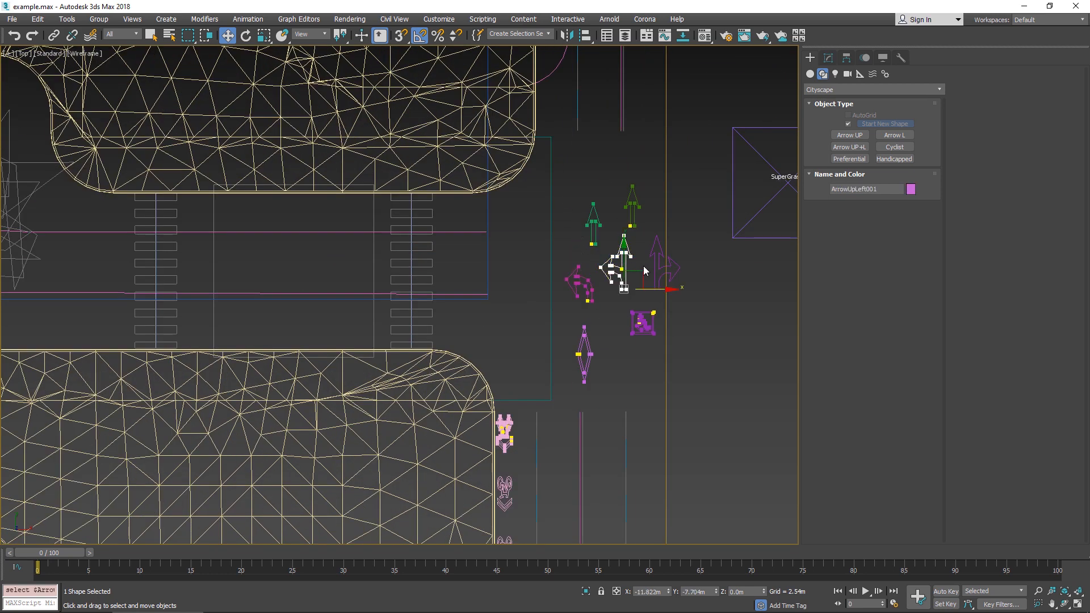
{"action": "left_click_drag", "start_coordinate": [622, 264], "coordinate": [259, 211]}
{"action": "key", "text": "e"}
{"action": "key", "text": "w"}
{"action": "middle_click_drag", "start_coordinate": [291, 252], "coordinate": [703, 259]}
{"action": "left_click_drag", "start_coordinate": [703, 252], "coordinate": [528, 305]}
{"action": "middle_click_drag", "start_coordinate": [528, 318], "coordinate": [250, 276]}
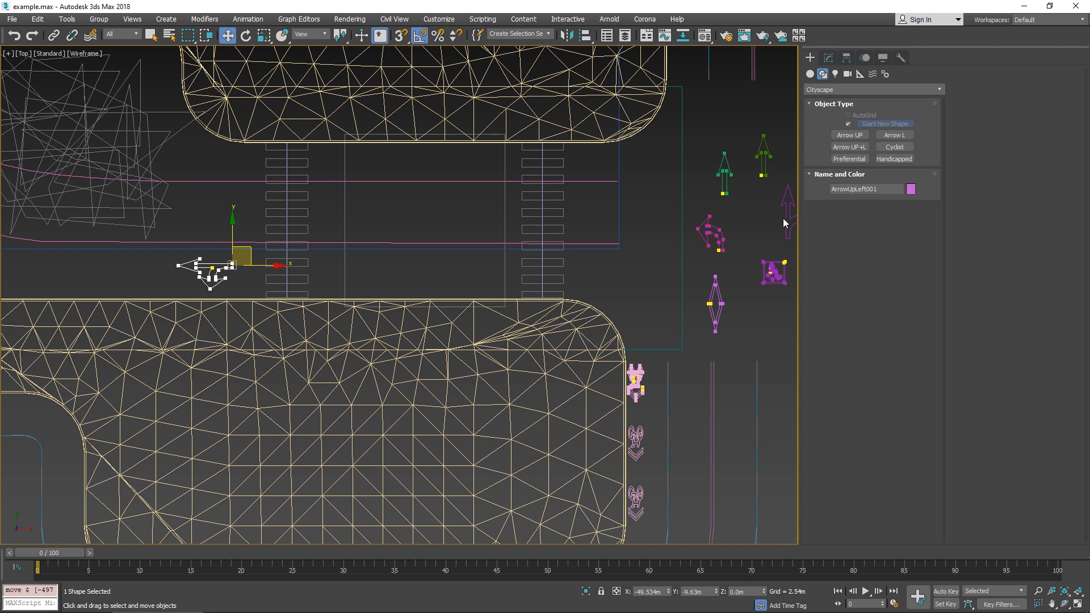
- Move the handicapped symbol to the bay above the zigzag line and clone two copies in a row beside it
{"action": "left_click", "coordinate": [772, 273]}
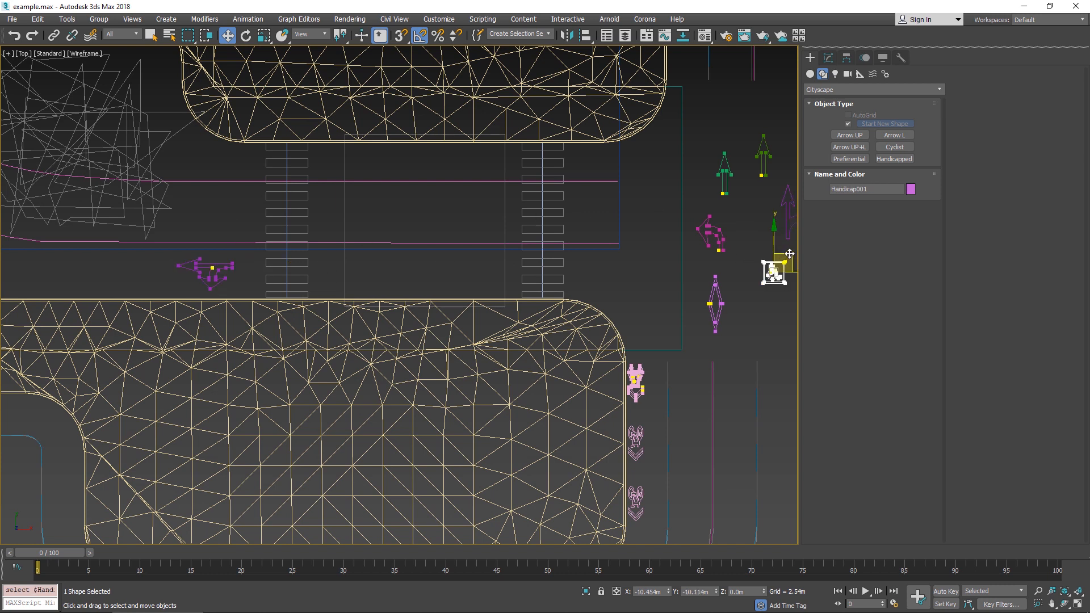
{"action": "left_click_drag", "start_coordinate": [790, 254], "coordinate": [173, 91]}
{"action": "middle_click_drag", "start_coordinate": [173, 91], "coordinate": [420, 330]}
{"action": "mouse_move", "coordinate": [412, 335]}
{"action": "left_mouse_down"}
{"action": "mouse_move", "coordinate": [408, 266]}
{"action": "mouse_move", "coordinate": [387, 278]}
{"action": "left_mouse_up"}
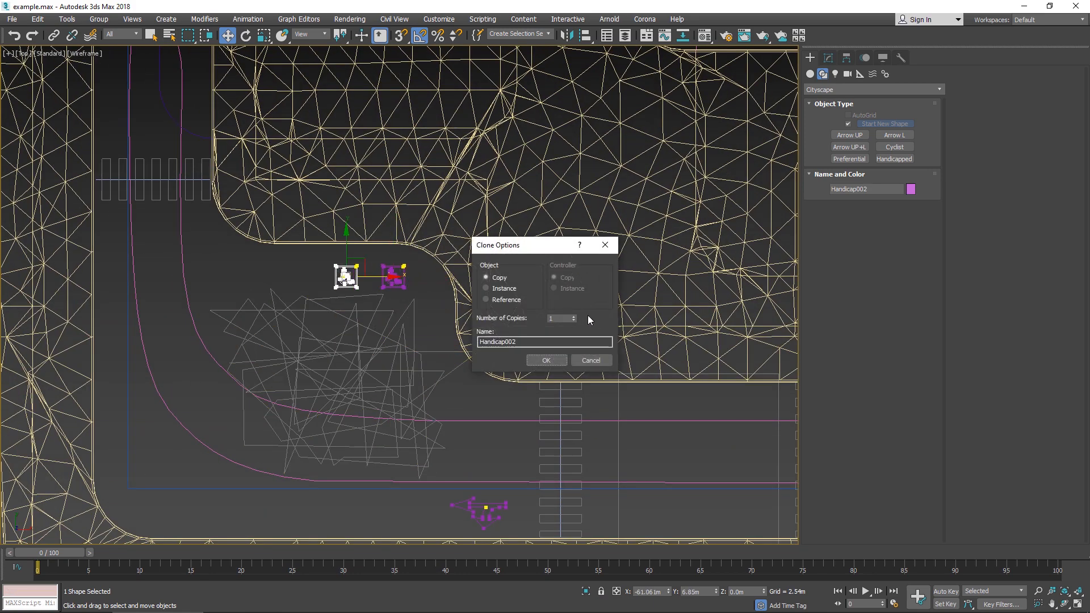
{"action": "key", "text": "Return"}
{"action": "middle_click_drag", "start_coordinate": [663, 397], "coordinate": [567, 339]}
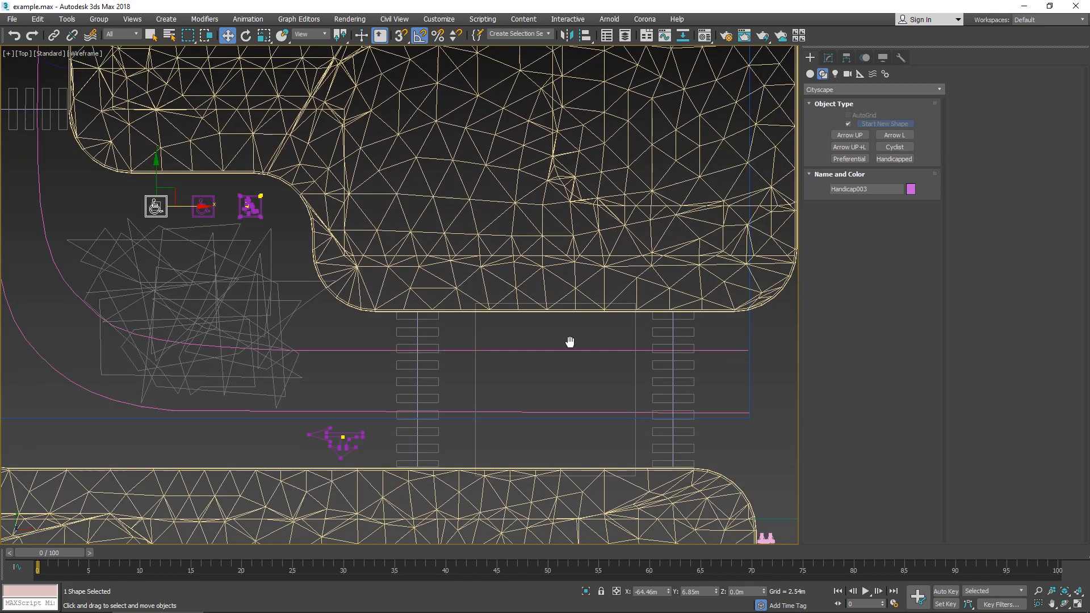
- Isolate all the road marking shapes: the cyclist symbols, arrows, preferential diamond and handicapped symbols
{"action": "scroll", "coordinate": [516, 358], "scroll_direction": "down", "scroll_amount": 4}
{"action": "scroll", "coordinate": [518, 359], "scroll_direction": "down", "scroll_amount": 3}
{"action": "scroll", "coordinate": [517, 359], "scroll_direction": "up", "scroll_amount": 5}
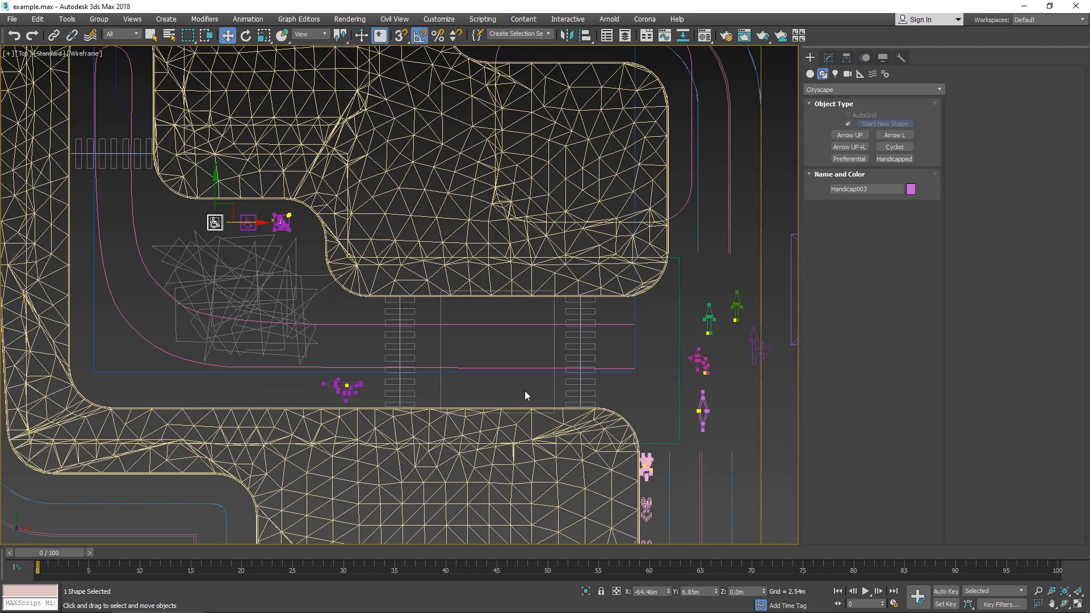
{"action": "middle_click_drag", "start_coordinate": [524, 391], "coordinate": [546, 216]}
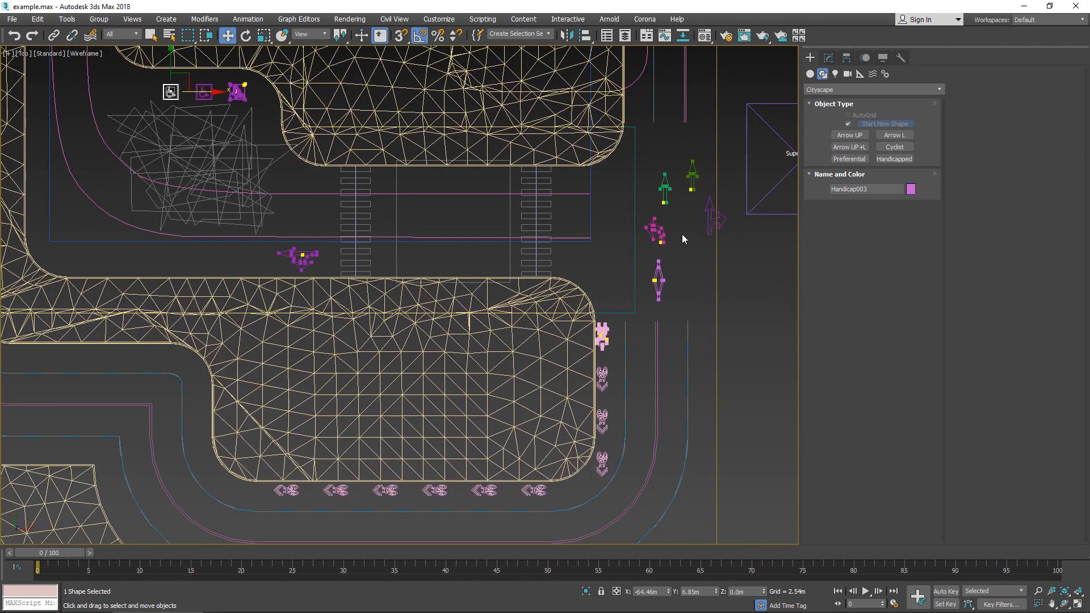
{"action": "left_click", "coordinate": [526, 495]}
{"action": "key", "text": "ctrl+q"}
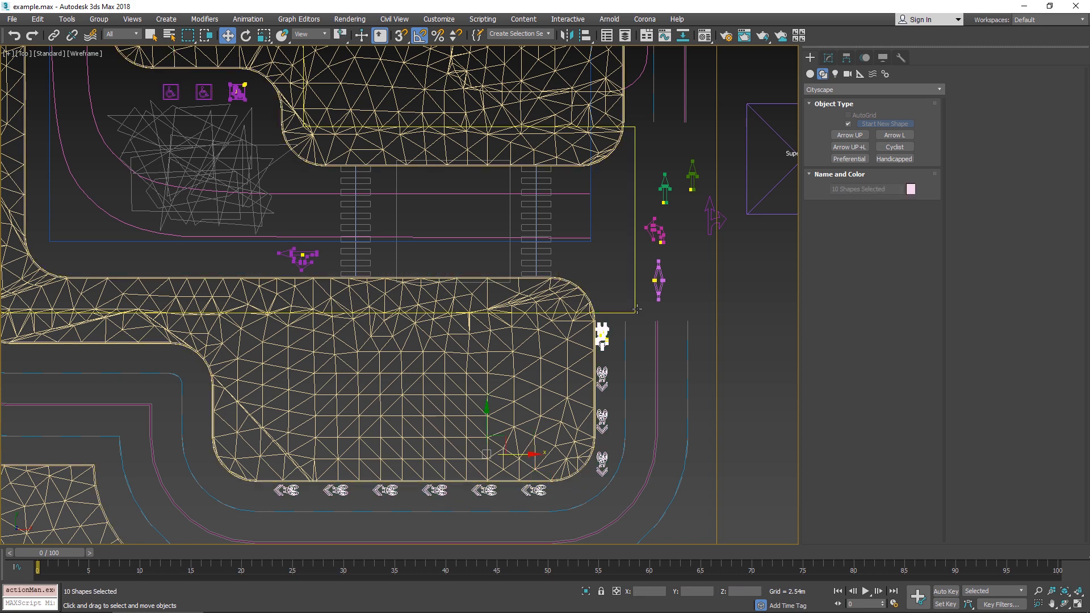
{"action": "left_click", "coordinate": [657, 291], "text": "ctrl"}
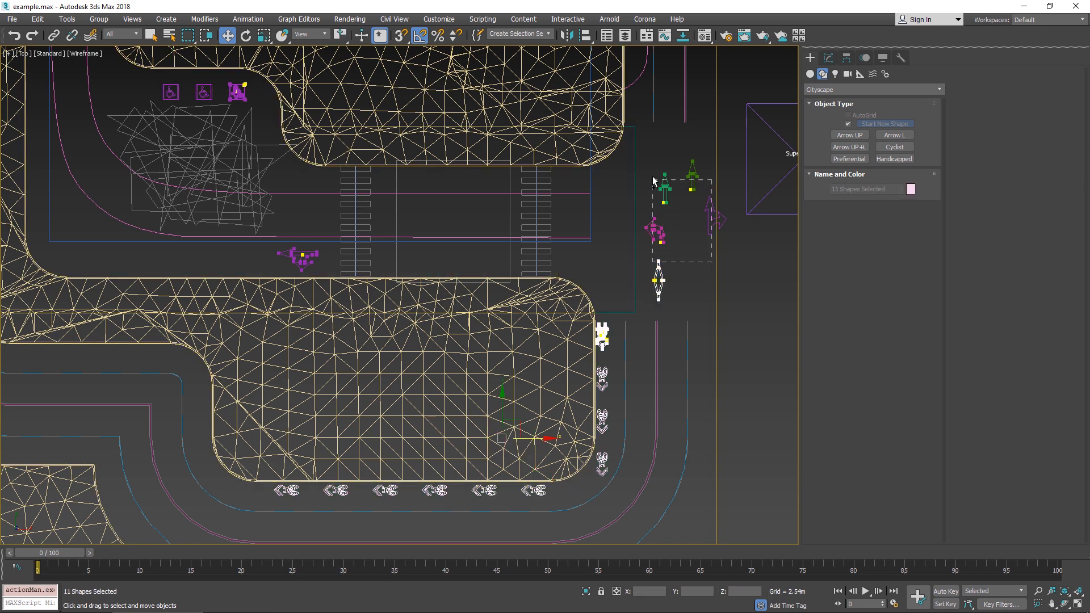
{"action": "left_click_drag", "start_coordinate": [653, 181], "coordinate": [653, 180], "text": "ctrl"}
{"action": "left_click", "coordinate": [299, 257], "text": "ctrl"}
{"action": "left_click", "coordinate": [237, 91], "text": "ctrl"}
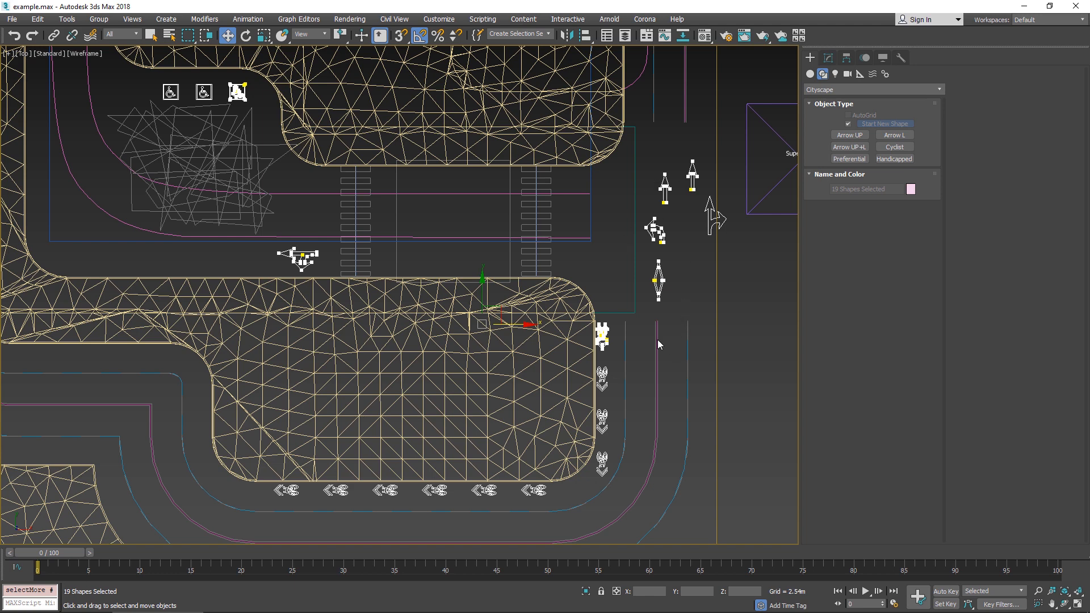
{"action": "middle_click_drag", "start_coordinate": [657, 340], "coordinate": [634, 314]}
{"action": "key", "text": "alt+q"}
{"action": "left_click", "coordinate": [620, 326]}
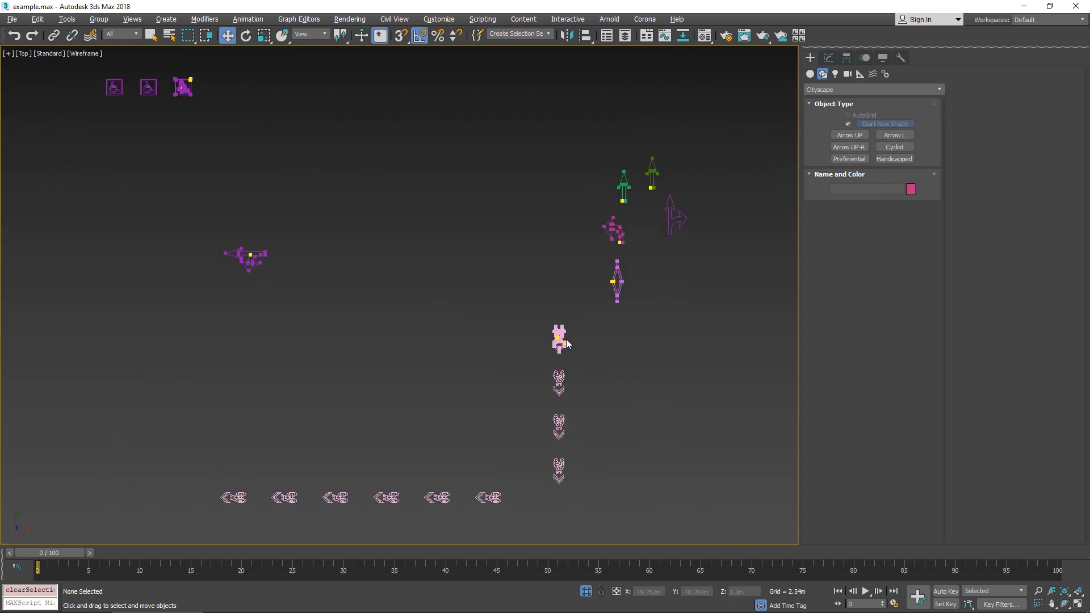
- Convert the uppermost cyclist symbol in the vertical row to an editable spline
{"action": "left_click", "coordinate": [566, 340]}
{"action": "left_click", "coordinate": [829, 57]}
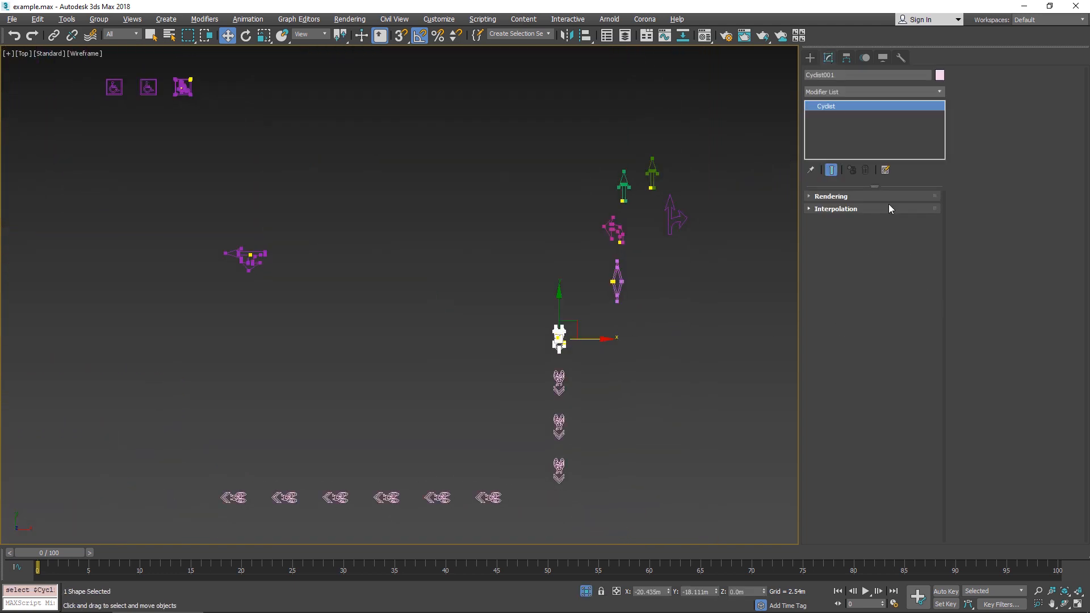
{"action": "left_click", "coordinate": [810, 57]}
{"action": "right_click", "coordinate": [558, 345]}
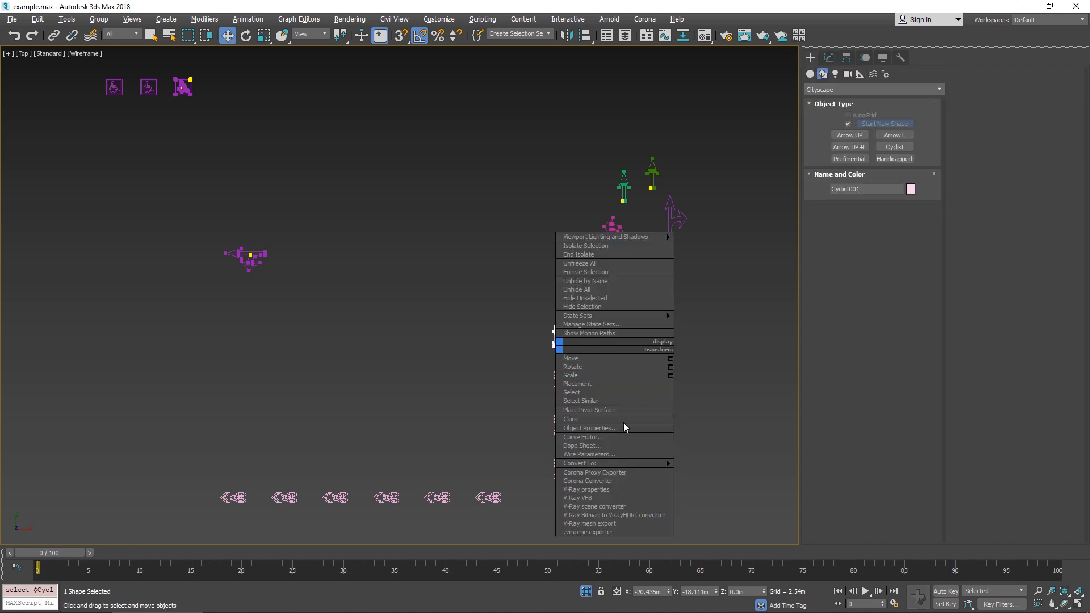
{"action": "mouse_move", "coordinate": [612, 464]}
{"action": "left_click", "coordinate": [716, 462]}
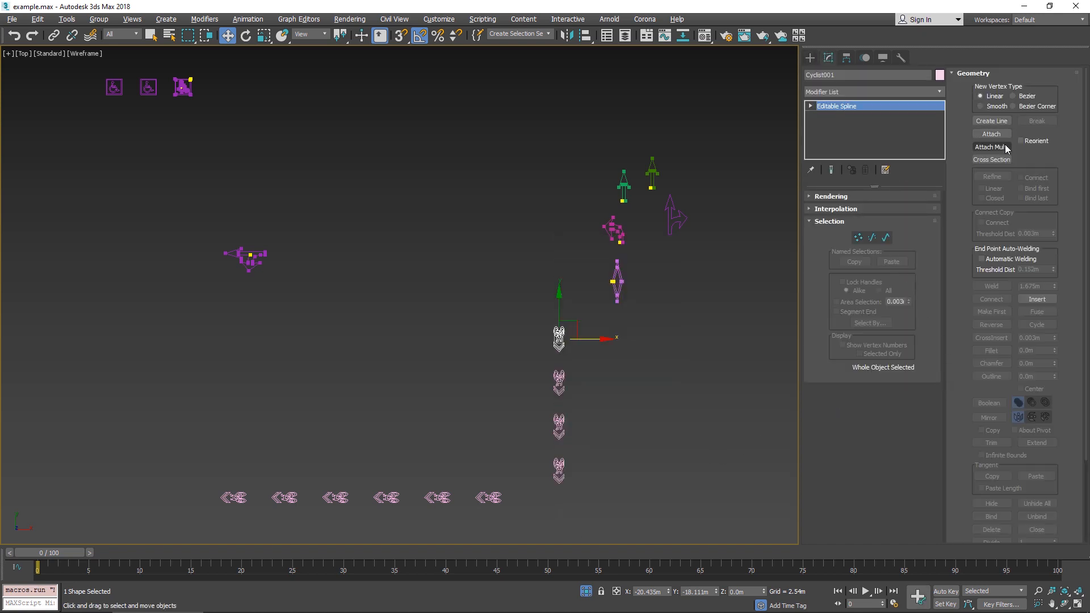
- Attach all the other isolated marking shapes to the cyclist spline and name the combined spline Markings
{"action": "key", "text": "ctrl+a"}
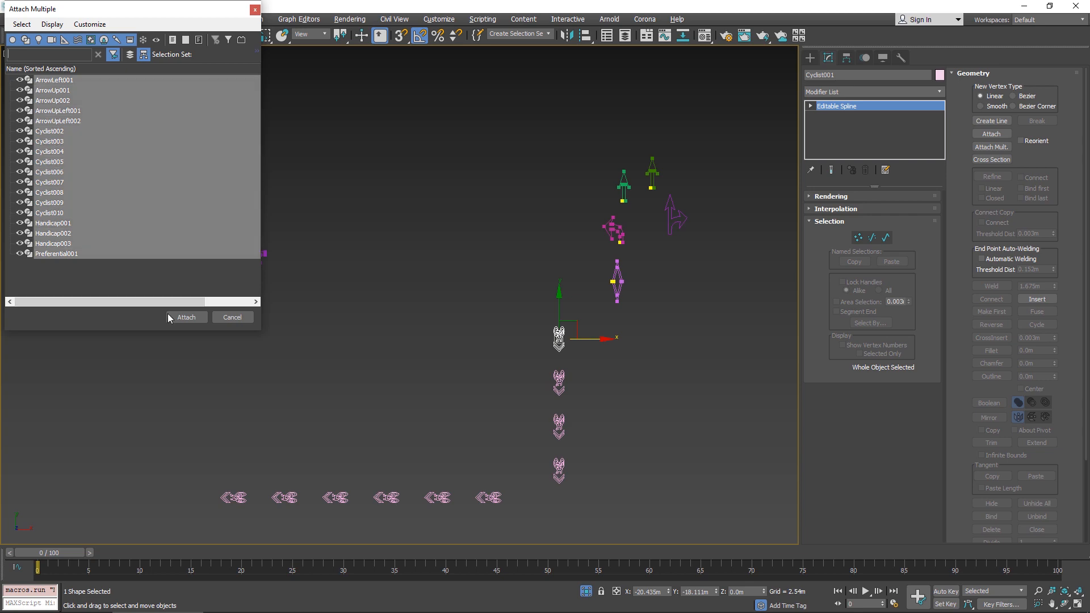
{"action": "left_click", "coordinate": [170, 315]}
{"action": "left_click", "coordinate": [586, 592]}
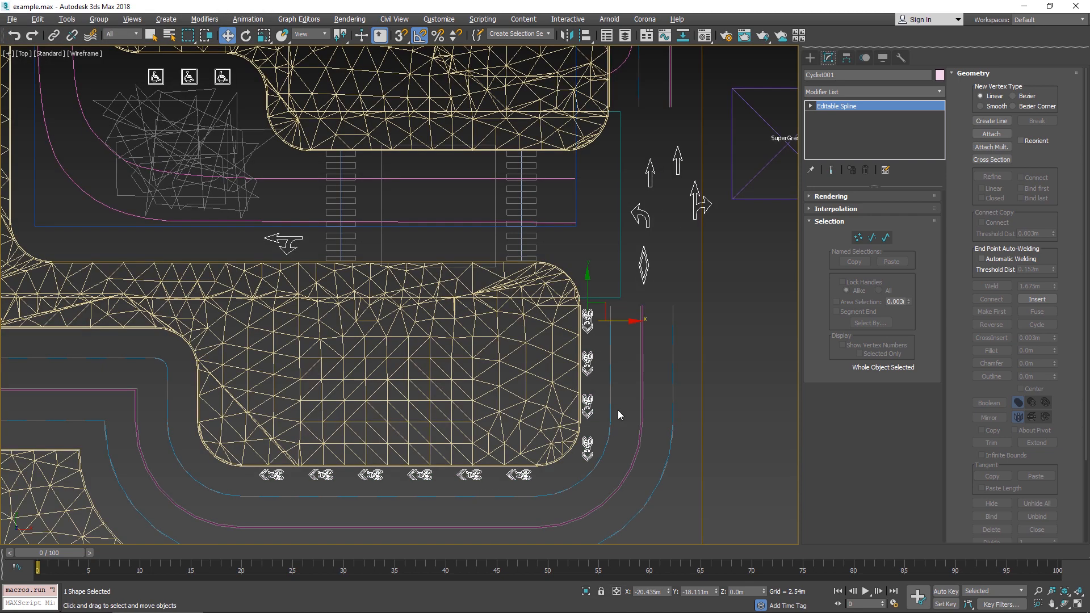
{"action": "left_click_drag", "start_coordinate": [855, 76], "coordinate": [724, 101]}
{"action": "left_click", "coordinate": [732, 285]}
- Add a road texture layer to the Main Site object using the b White Paint template
{"action": "middle_click_drag", "start_coordinate": [754, 272], "coordinate": [739, 275]}
{"action": "left_click", "coordinate": [759, 204]}
{"action": "scroll", "coordinate": [639, 257], "scroll_direction": "down", "scroll_amount": 2}
{"action": "left_click", "coordinate": [991, 342]}
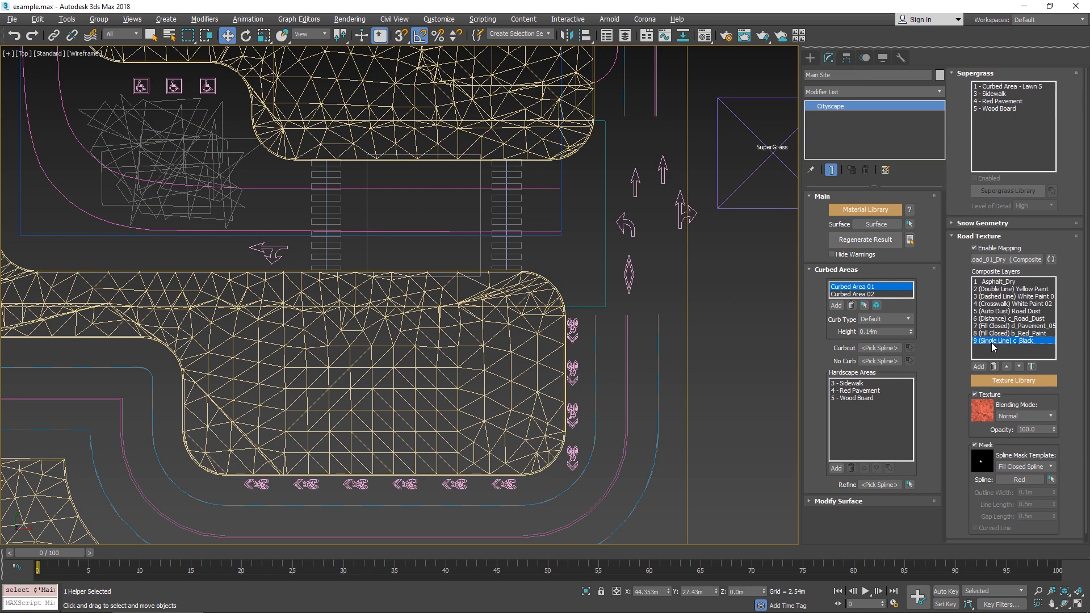
{"action": "left_click", "coordinate": [981, 367]}
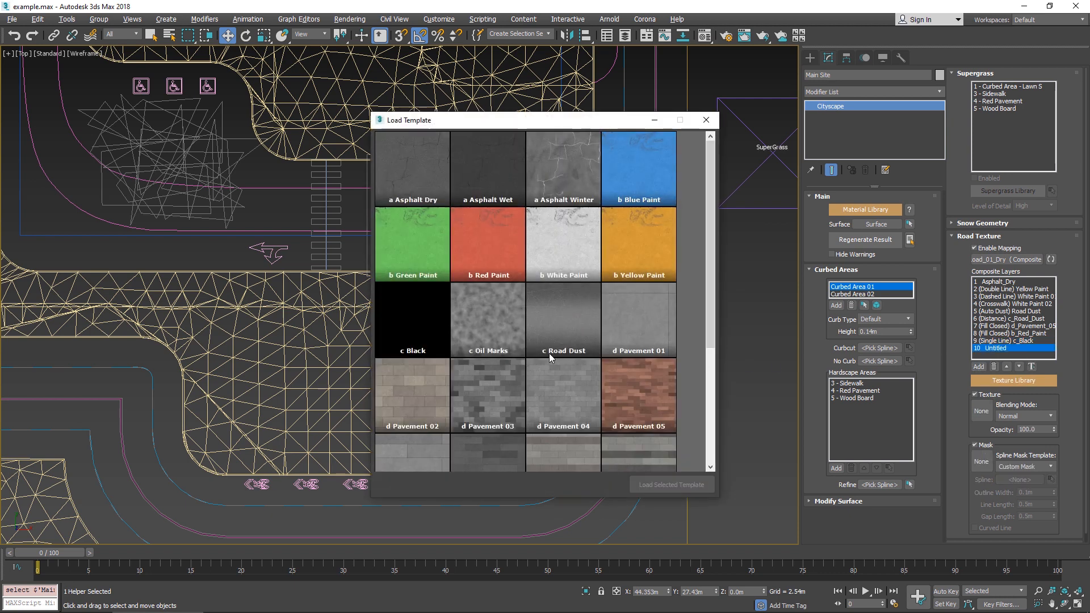
{"action": "double_click", "coordinate": [572, 240]}
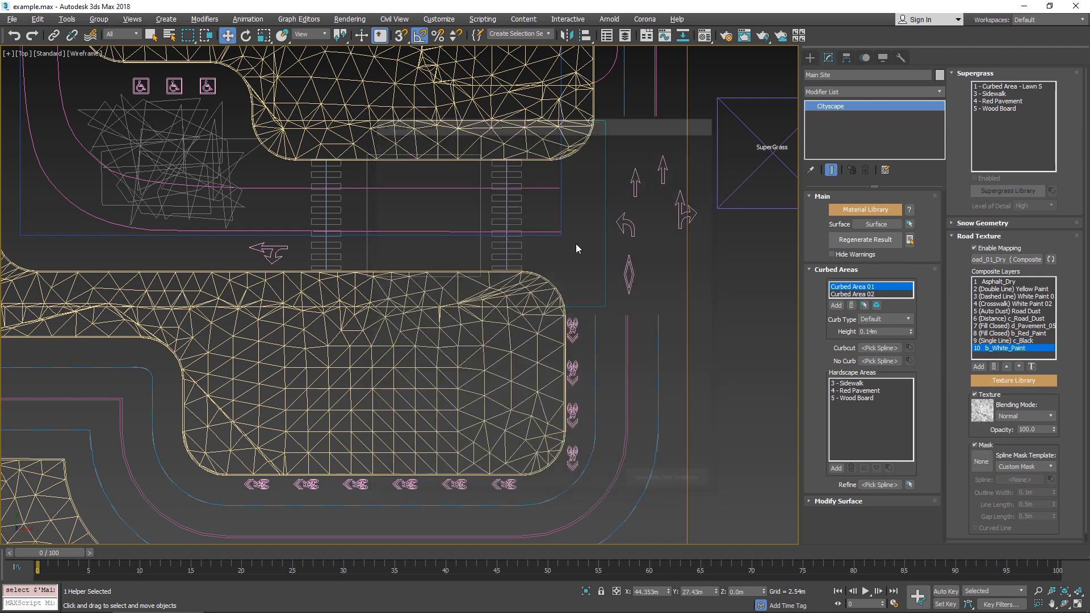
- Mask the white paint layer with the Fill Closed Spline template, using the Markings spline
{"action": "left_click", "coordinate": [1036, 467]}
{"action": "left_click", "coordinate": [1028, 529]}
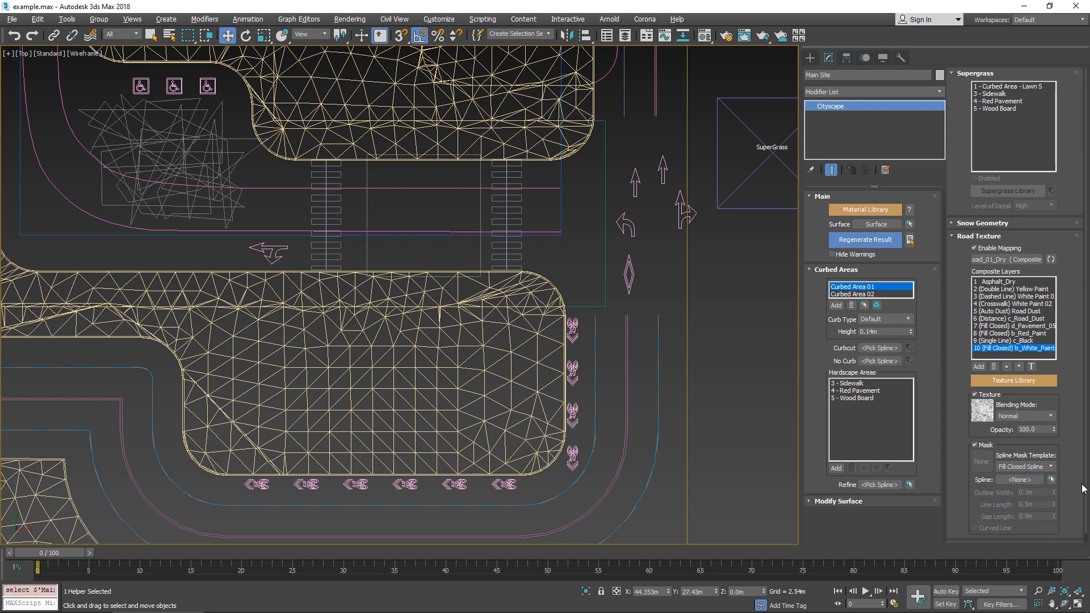
{"action": "left_click", "coordinate": [1020, 480]}
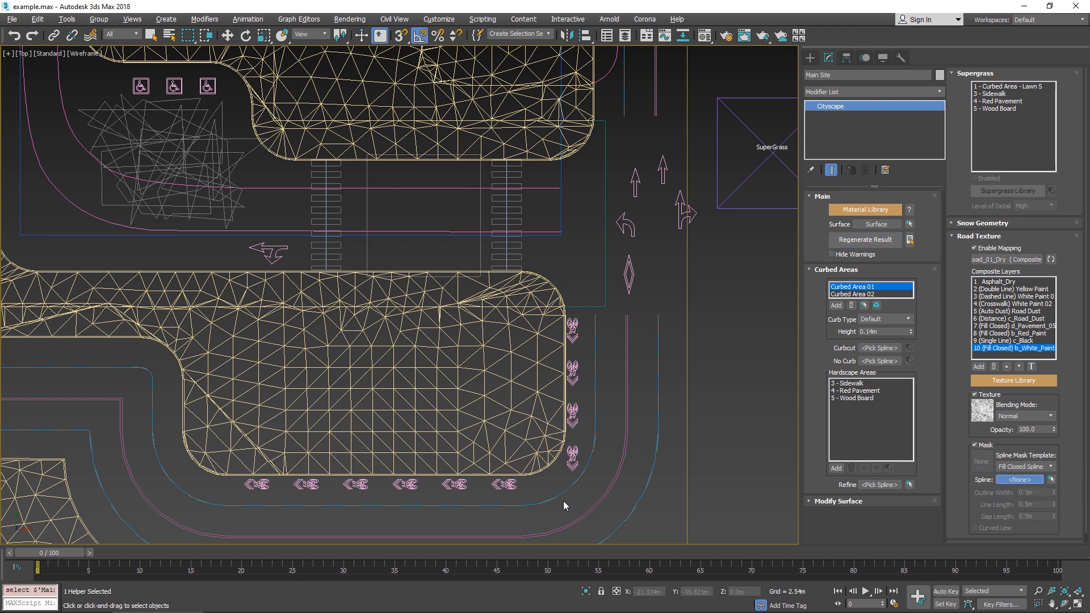
{"action": "left_click", "coordinate": [570, 462]}
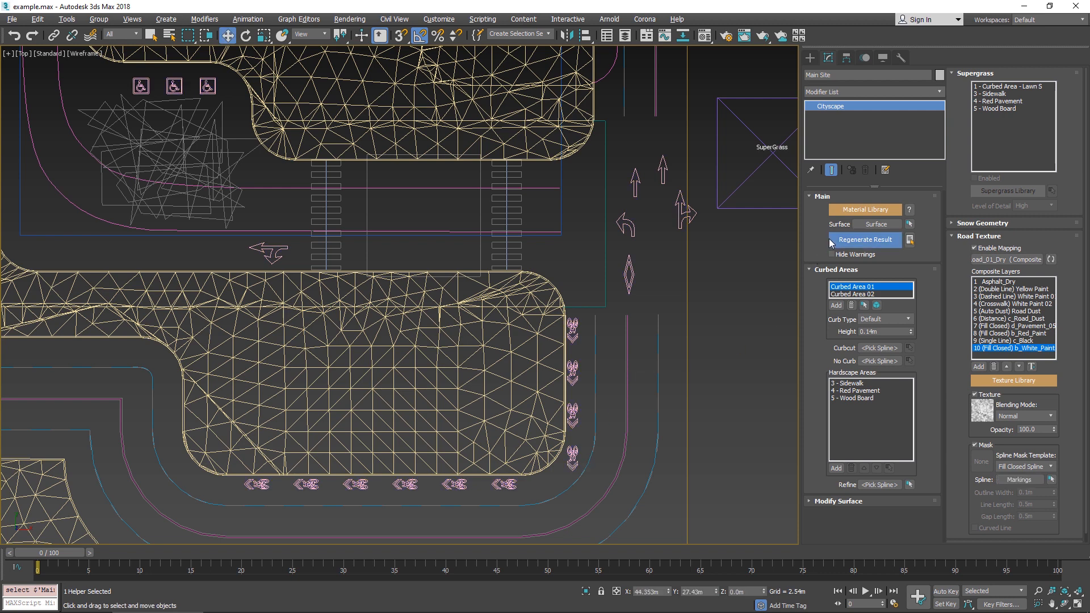
- Regenerate the Main Site result and render the scene from the perspective view
{"action": "left_click", "coordinate": [889, 242]}
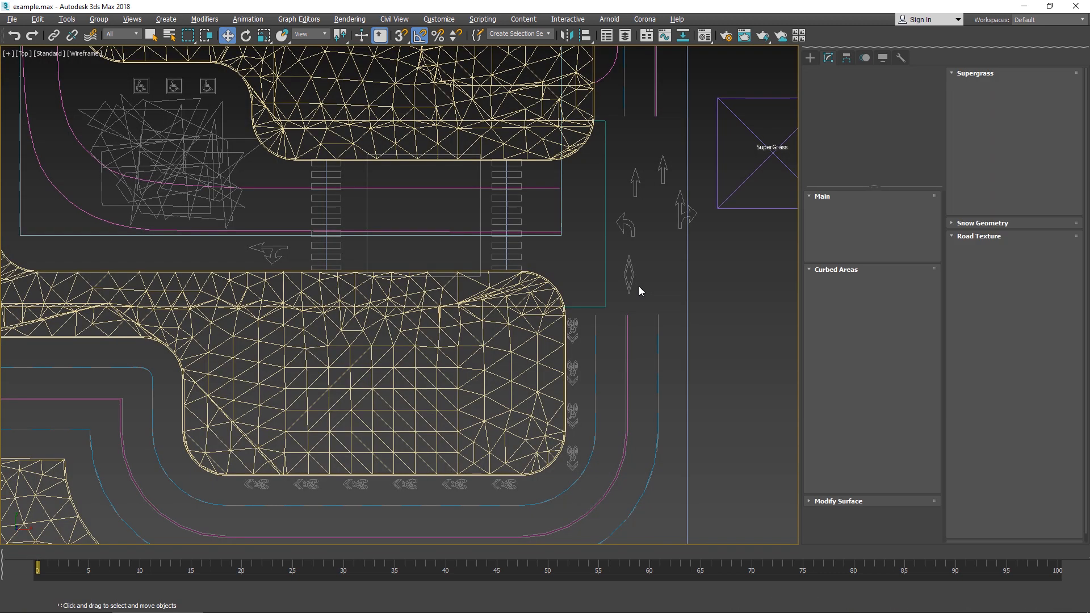
{"action": "middle_click_drag", "start_coordinate": [607, 302], "coordinate": [736, 370]}
{"action": "key", "text": "p"}
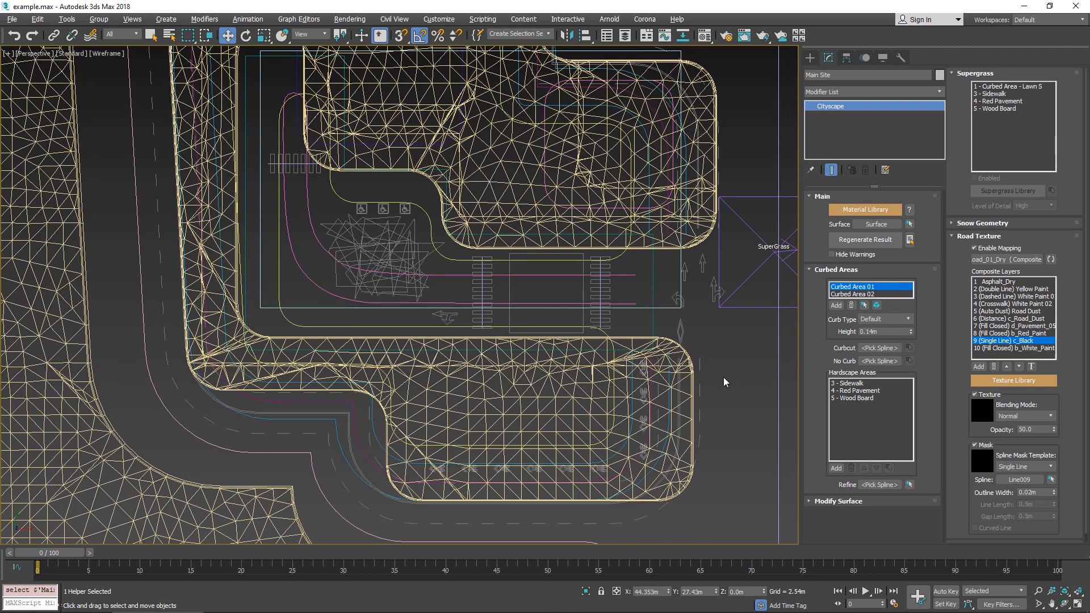
{"action": "key", "text": "shift+q"}
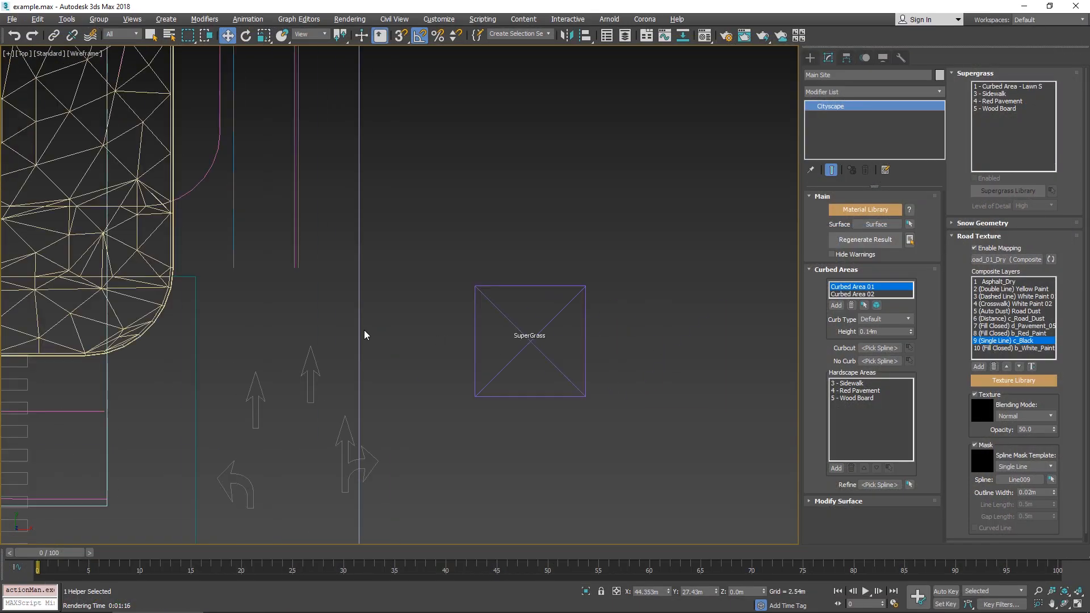
- Isolate the Dashed Line shape that runs along the road
{"action": "scroll", "coordinate": [365, 331], "scroll_direction": "down", "scroll_amount": 10}
{"action": "scroll", "coordinate": [341, 353], "scroll_direction": "up", "scroll_amount": 15}
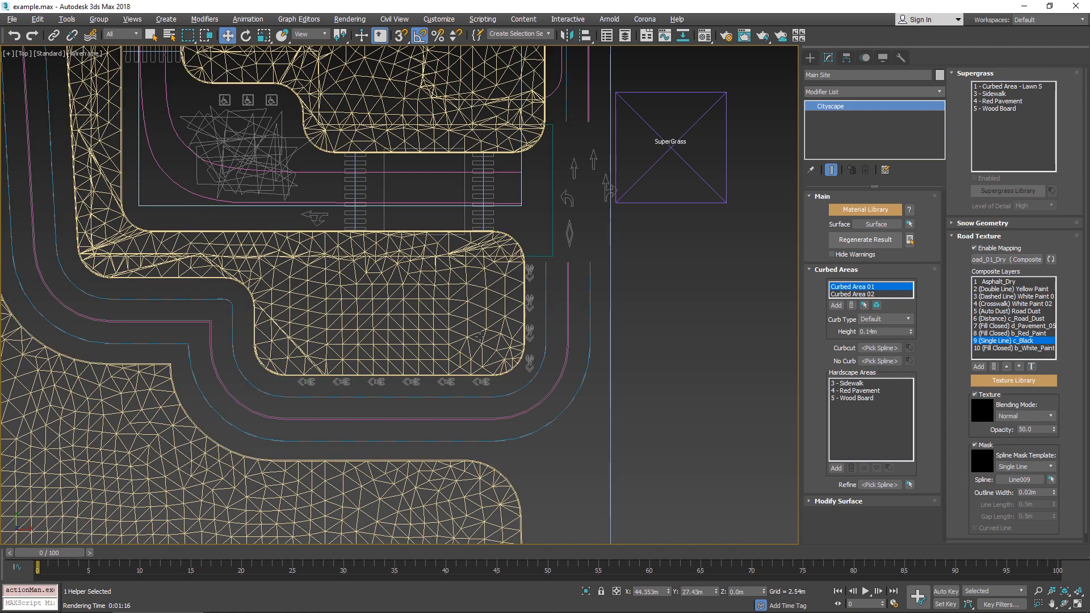
{"action": "middle_click_drag", "start_coordinate": [763, 232], "coordinate": [695, 241]}
{"action": "left_click", "coordinate": [720, 241]}
{"action": "key", "text": "alt+q"}
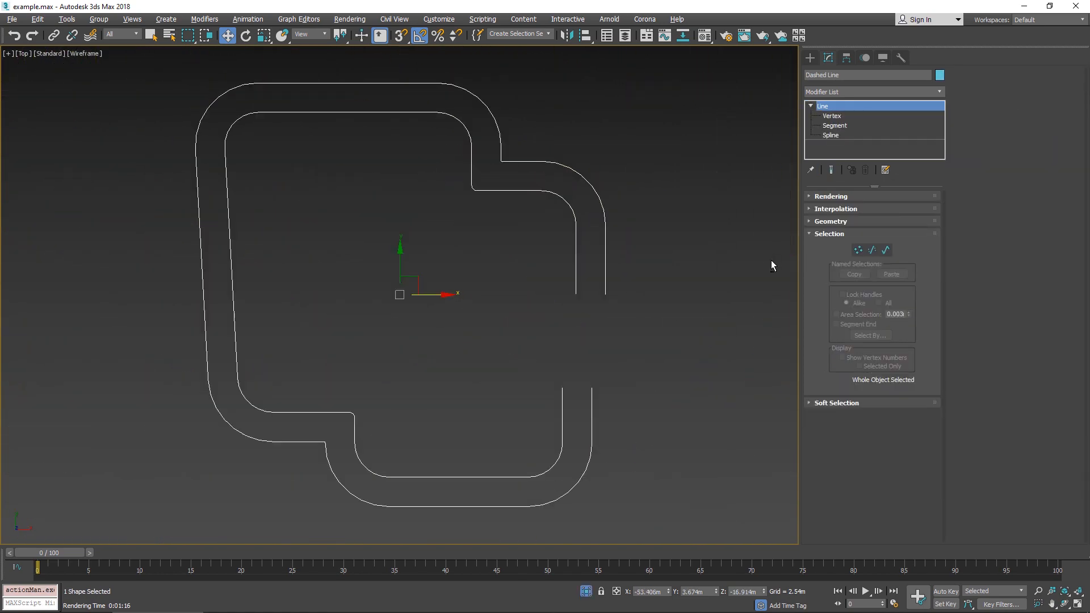
- Detach the inner spline of the Dashed Line shape as a copy named Bike Lane
{"action": "left_click", "coordinate": [886, 250]}
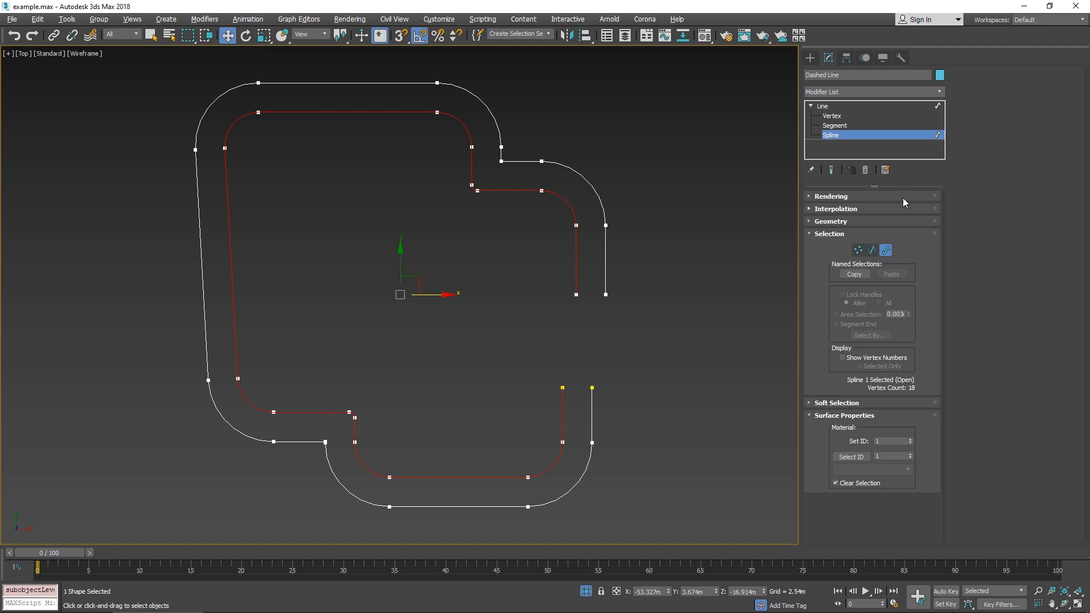
{"action": "left_click", "coordinate": [909, 221]}
{"action": "left_click", "coordinate": [994, 481]}
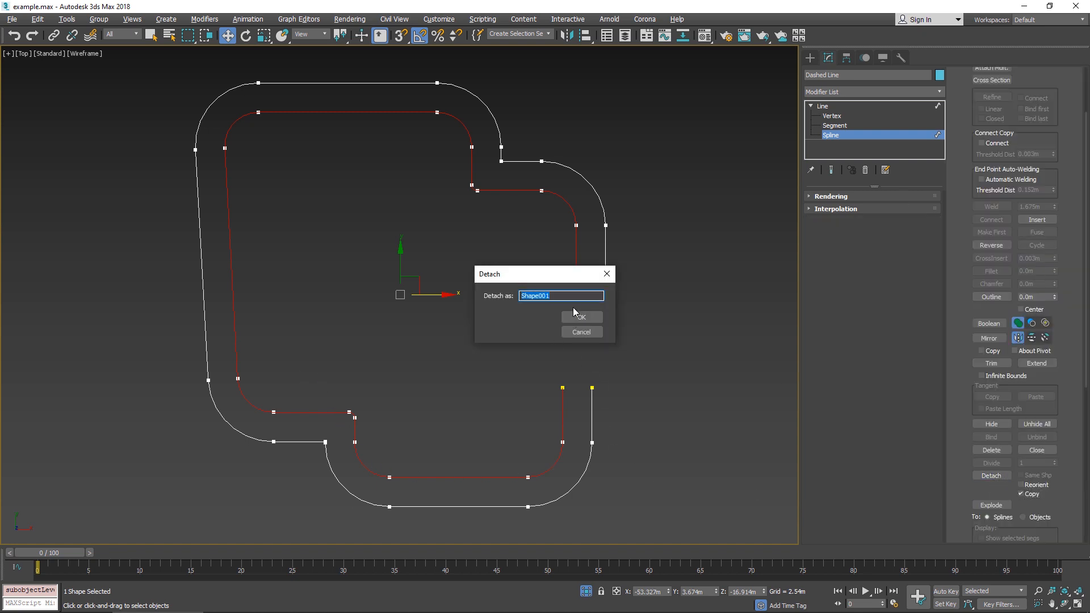
{"action": "type", "text": "Bike Lane"}
{"action": "left_click", "coordinate": [582, 316]}
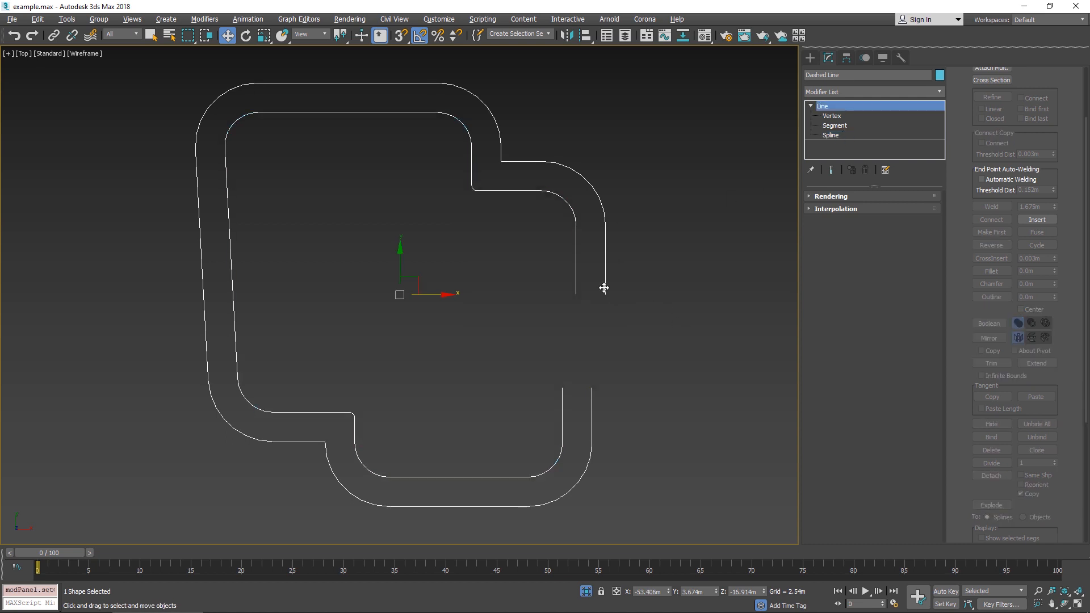
- Restore the full scene and outline the Bike Lane spline inward to the curb edge, forming a closed lane shape
{"action": "left_click_drag", "start_coordinate": [633, 250], "coordinate": [584, 281], "text": "alt"}
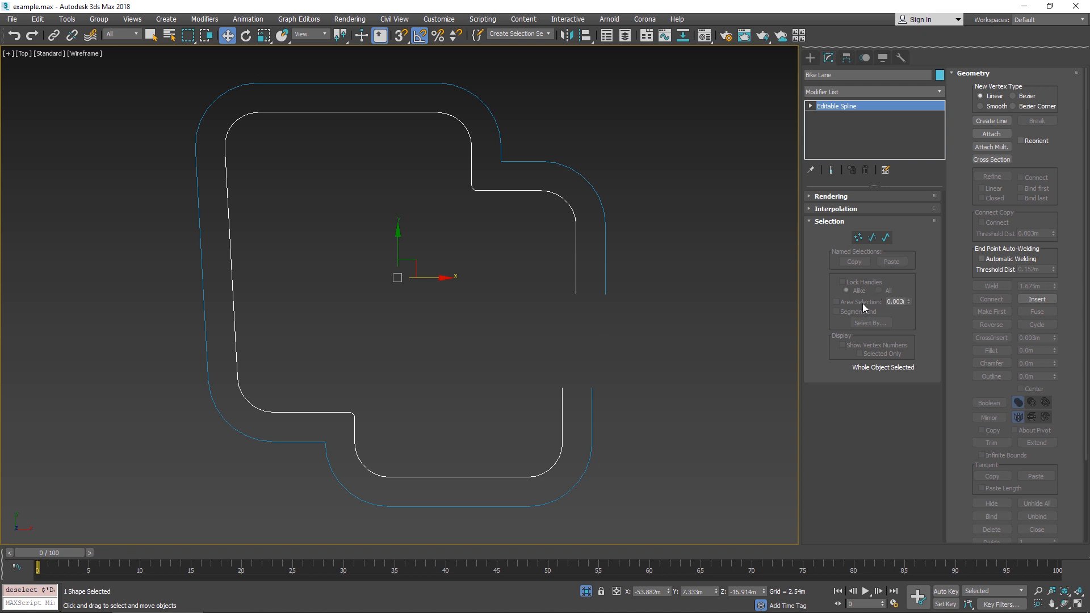
{"action": "left_click", "coordinate": [588, 592]}
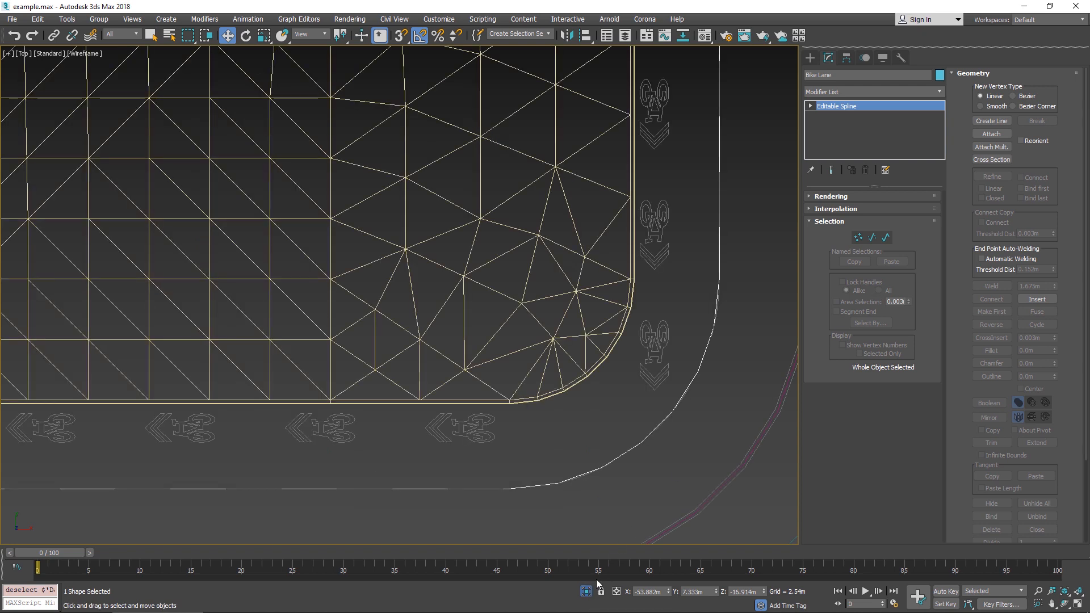
{"action": "left_click", "coordinate": [886, 238]}
{"action": "left_click", "coordinate": [676, 415]}
{"action": "left_click_drag", "start_coordinate": [669, 416], "coordinate": [687, 503]}
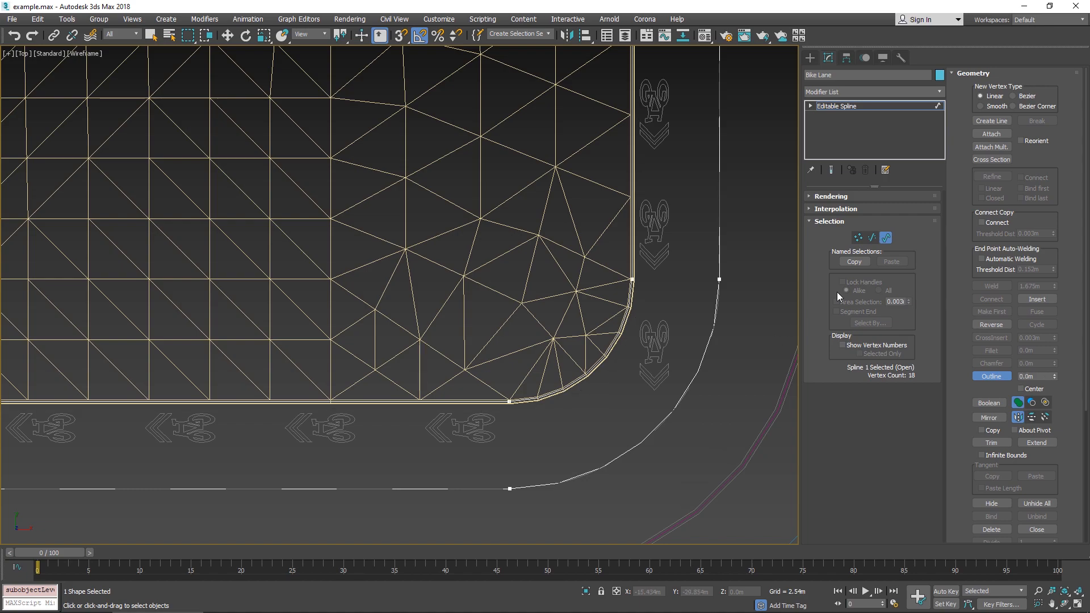
{"action": "left_click", "coordinate": [886, 238]}
- Add another road texture layer to the Main Site object using the b Red Paint template
{"action": "scroll", "coordinate": [602, 316], "scroll_direction": "down", "scroll_amount": 10}
{"action": "scroll", "coordinate": [606, 329], "scroll_direction": "up", "scroll_amount": 6}
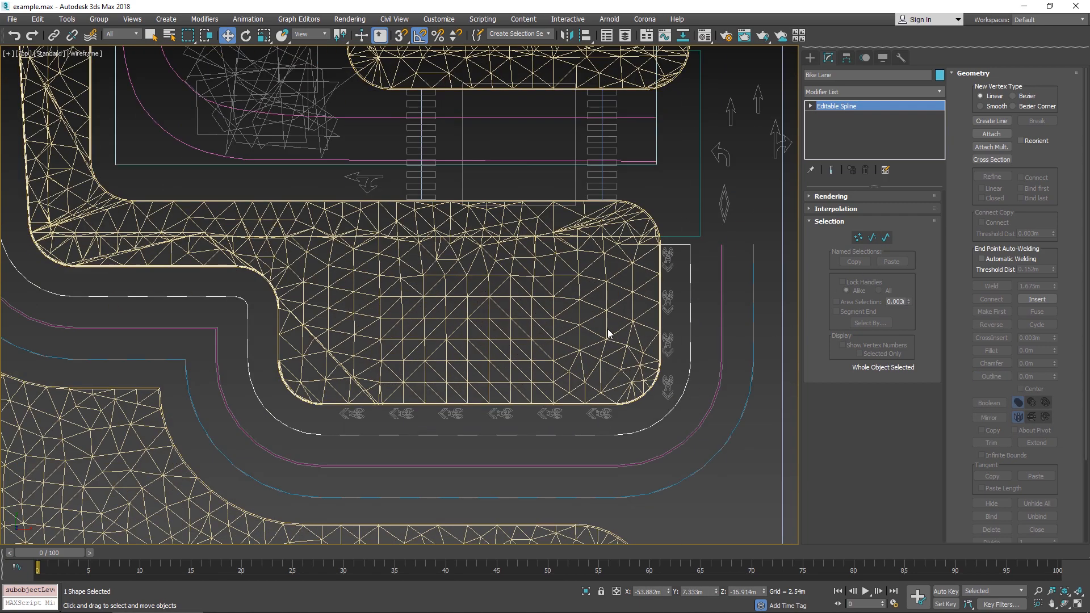
{"action": "middle_click_drag", "start_coordinate": [713, 258], "coordinate": [478, 295]}
{"action": "scroll", "coordinate": [622, 169], "scroll_direction": "down", "scroll_amount": 6}
{"action": "left_click", "coordinate": [698, 142]}
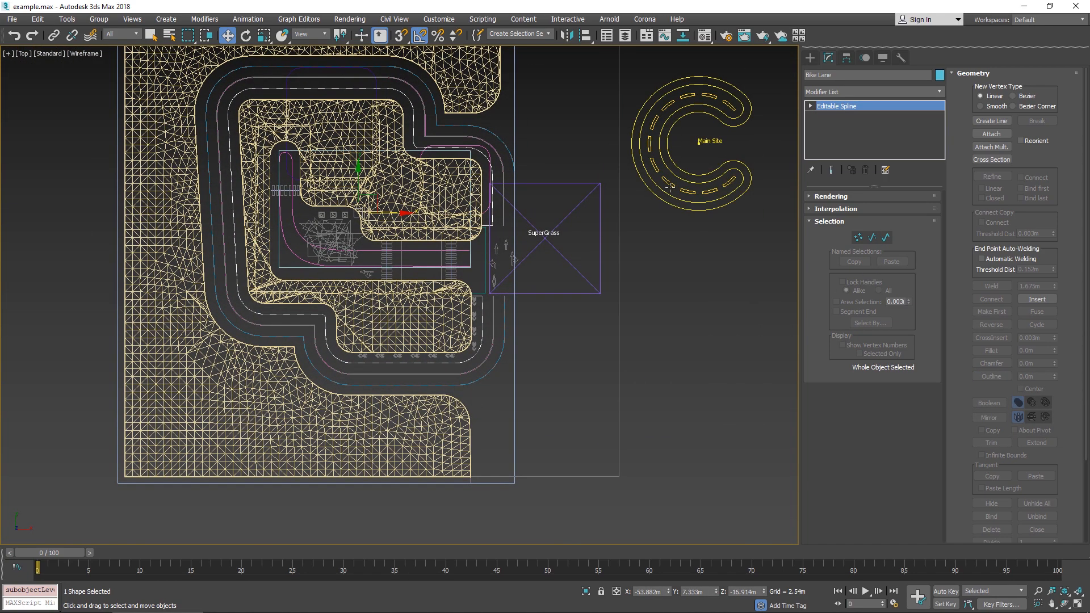
{"action": "left_click", "coordinate": [980, 366]}
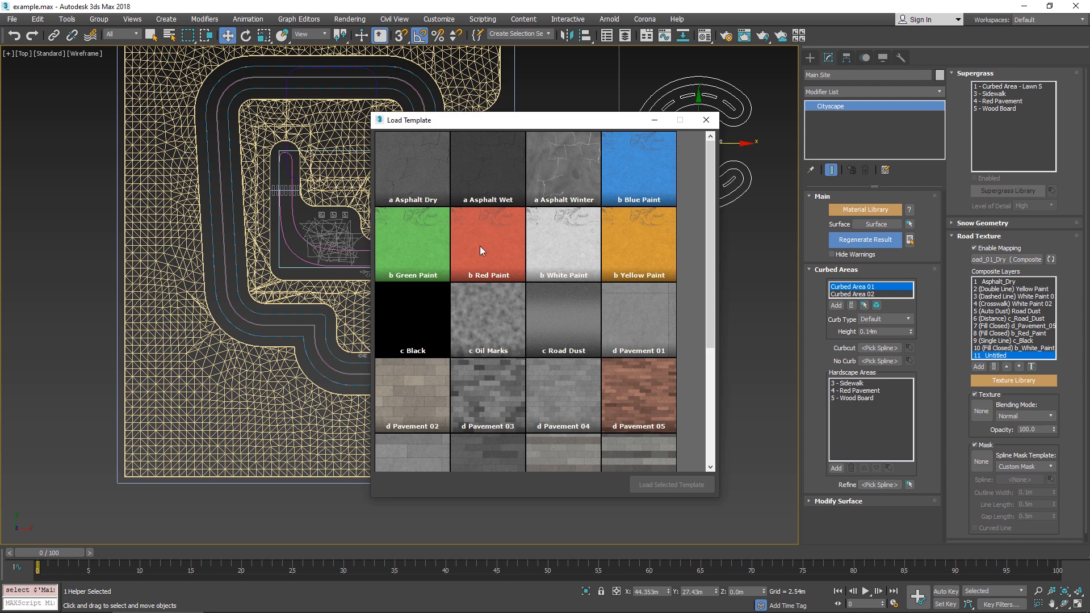
{"action": "double_click", "coordinate": [480, 246]}
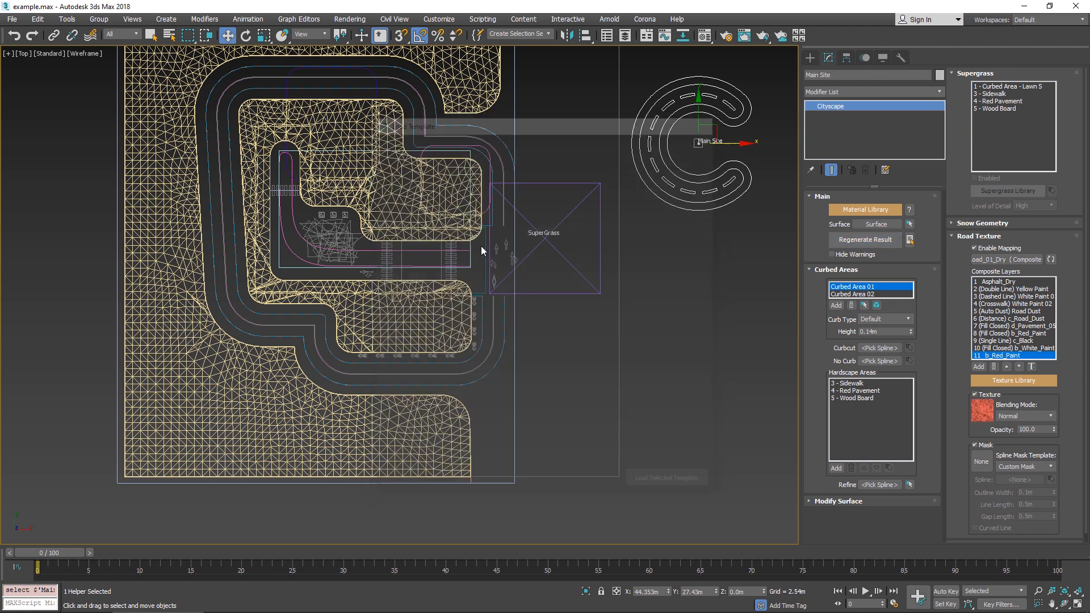
- Mask the red paint layer with the Fill Closed Spline template, using the Bike Lane spline
{"action": "left_click", "coordinate": [1037, 466]}
{"action": "left_click", "coordinate": [1031, 530]}
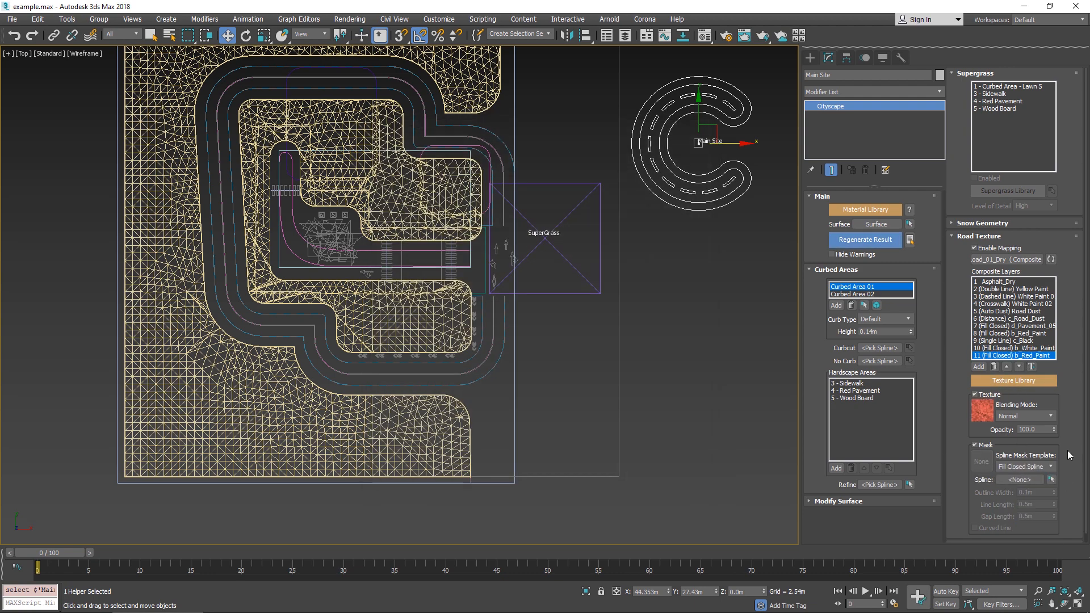
{"action": "scroll", "coordinate": [500, 288], "scroll_direction": "up", "scroll_amount": 5}
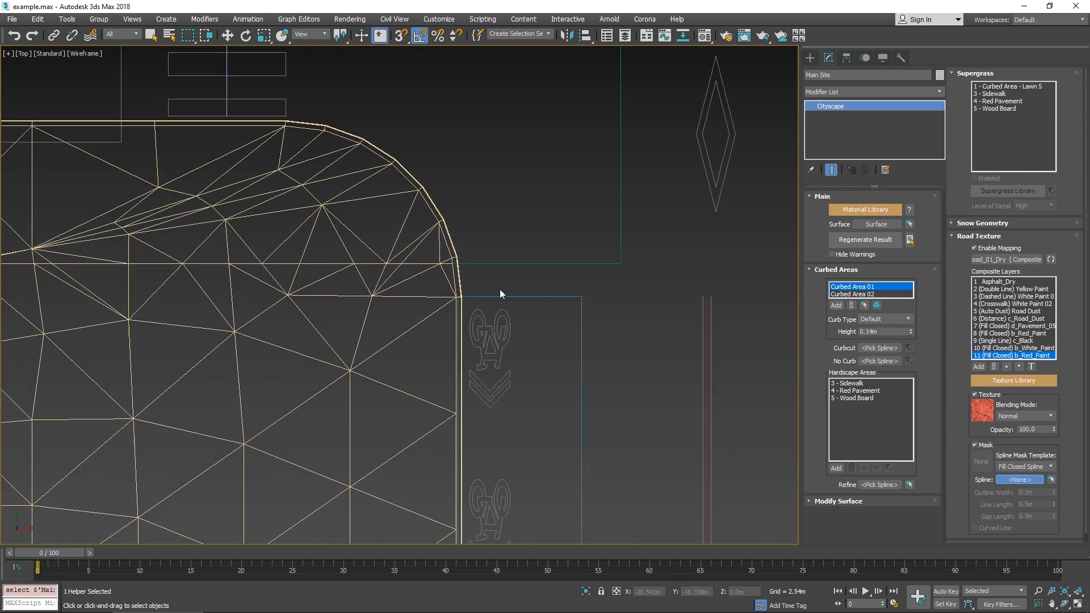
{"action": "left_click", "coordinate": [549, 295]}
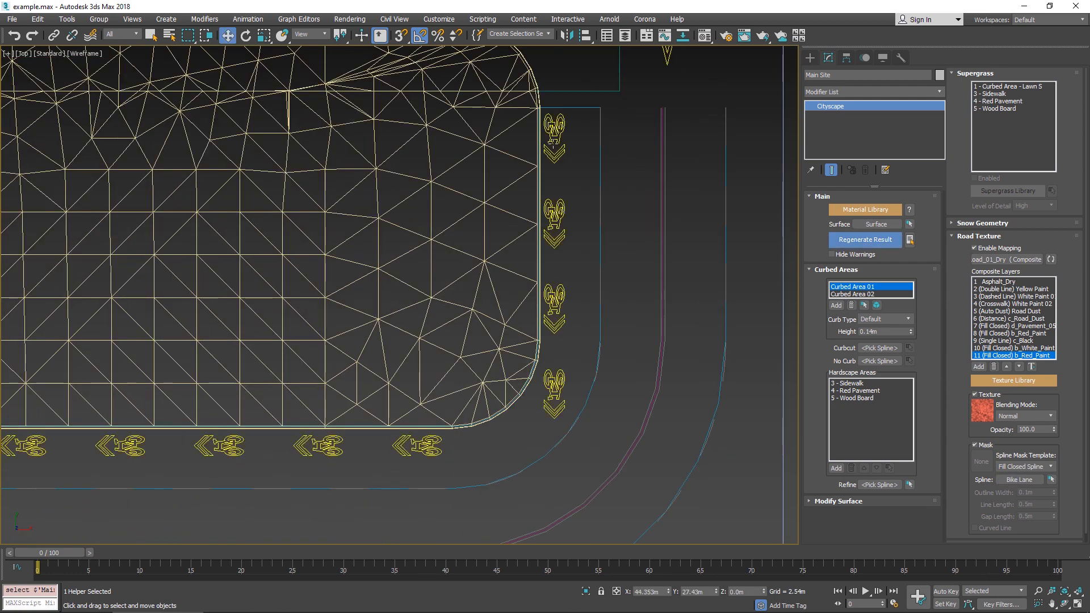
- Move the vertical run of four bike symbols in the Markings shape about 0.7 m right and 0.7 m down, centring them in the bike lane
{"action": "left_click", "coordinate": [554, 303]}
{"action": "left_click", "coordinate": [886, 237]}
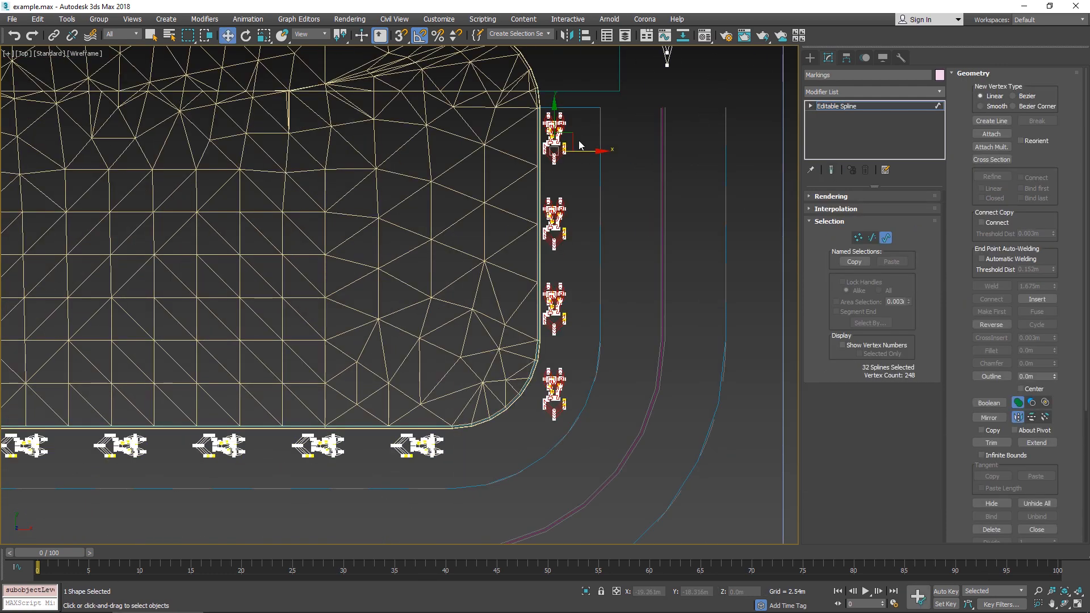
{"action": "left_click_drag", "start_coordinate": [572, 134], "coordinate": [587, 149], "text": "shift"}
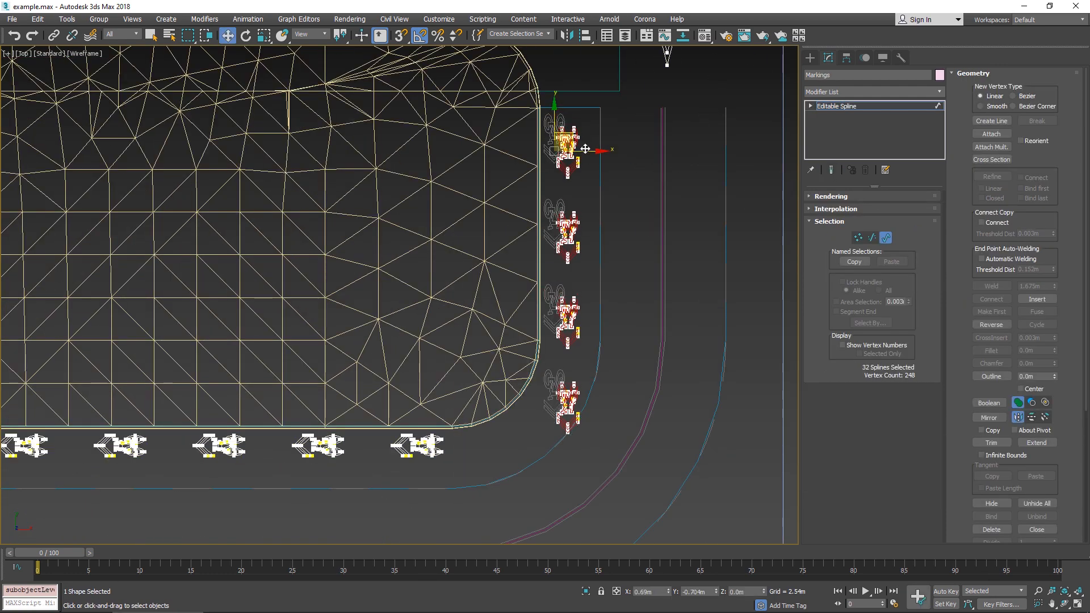
- Rotate and shift the lowest bike symbol of the vertical run so it follows the bike lane's curve around the corner
{"action": "left_click", "coordinate": [570, 400]}
{"action": "key", "text": "e"}
{"action": "mouse_move", "coordinate": [593, 379]}
{"action": "left_mouse_down"}
{"action": "mouse_move", "coordinate": [571, 383]}
{"action": "mouse_move", "coordinate": [574, 368]}
{"action": "mouse_move", "coordinate": [593, 369]}
{"action": "left_mouse_up"}
{"action": "left_click_drag", "start_coordinate": [340, 35], "coordinate": [344, 69]}
{"action": "mouse_move", "coordinate": [579, 382]}
{"action": "left_mouse_down"}
{"action": "mouse_move", "coordinate": [596, 390]}
{"action": "mouse_move", "coordinate": [582, 393]}
{"action": "left_mouse_up"}
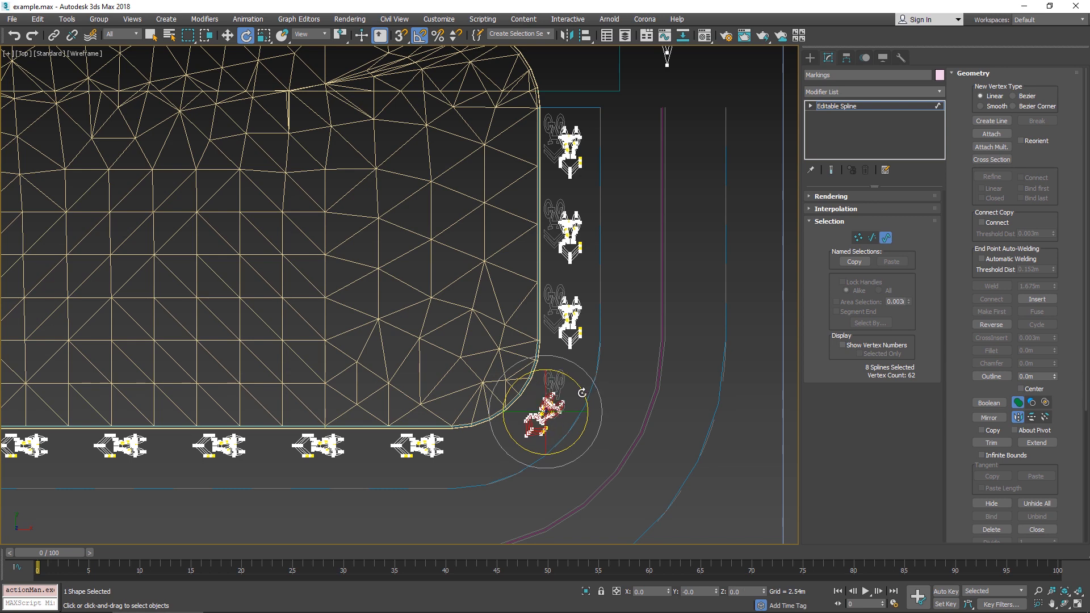
{"action": "left_click", "coordinate": [660, 322]}
{"action": "scroll", "coordinate": [601, 295], "scroll_direction": "up", "scroll_amount": 6}
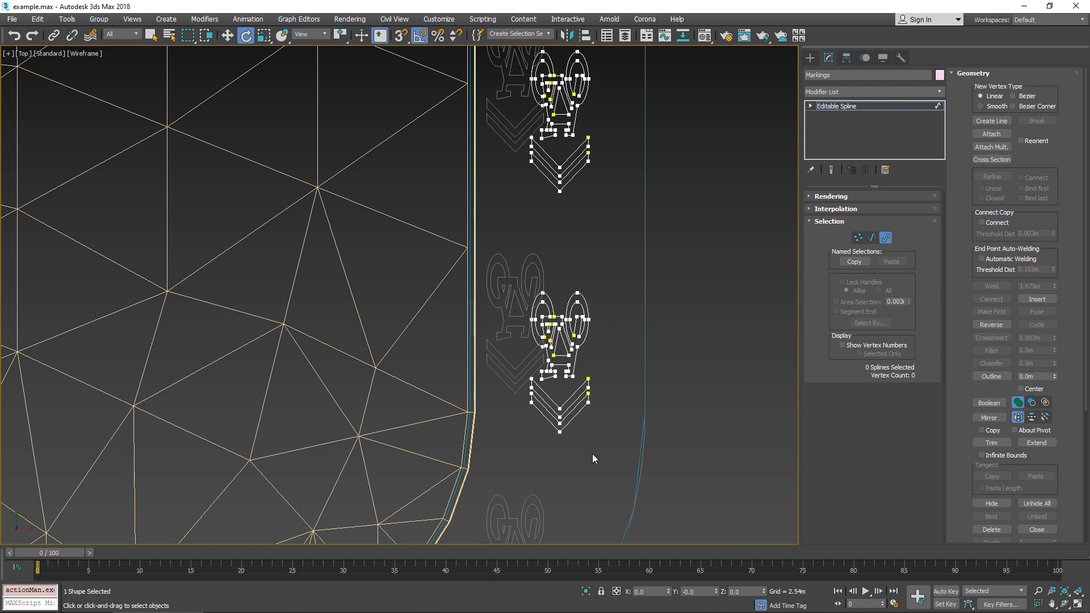
{"action": "left_click", "coordinate": [885, 238]}
- Move the horizontal row of bike symbols in the Markings shape down to the middle of the bike lane
{"action": "scroll", "coordinate": [274, 421], "scroll_direction": "down", "scroll_amount": 3}
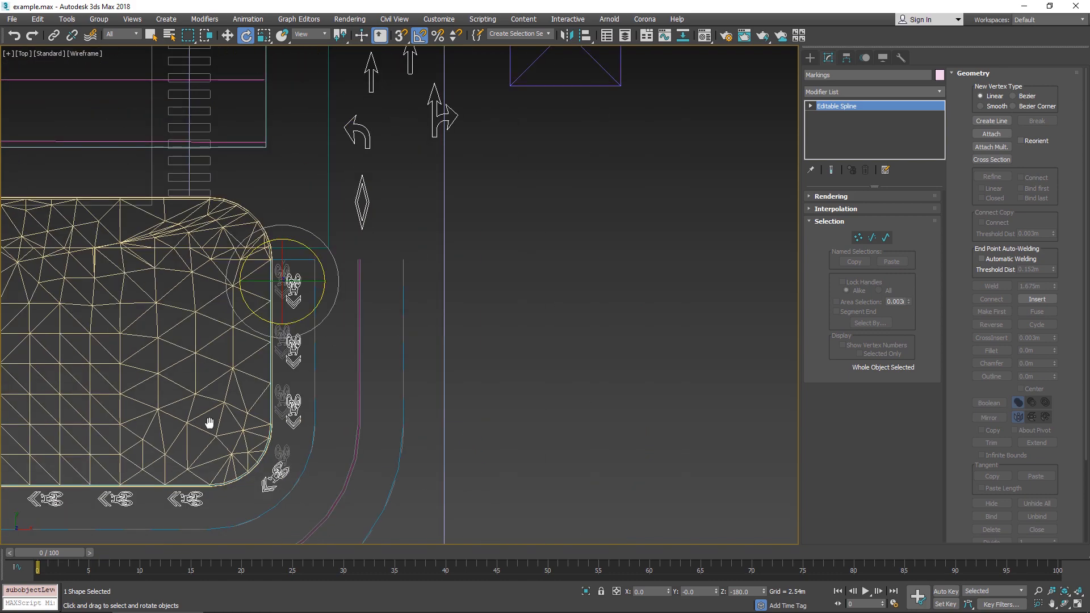
{"action": "scroll", "coordinate": [280, 426], "scroll_direction": "up", "scroll_amount": 4}
{"action": "key", "text": "3"}
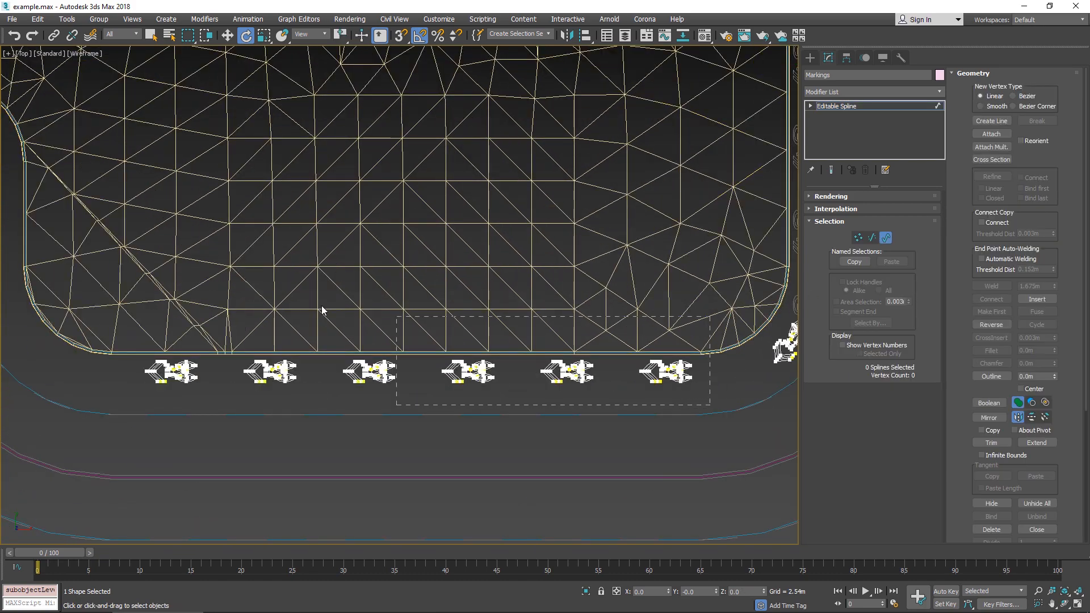
{"action": "key", "text": "ctrl+a"}
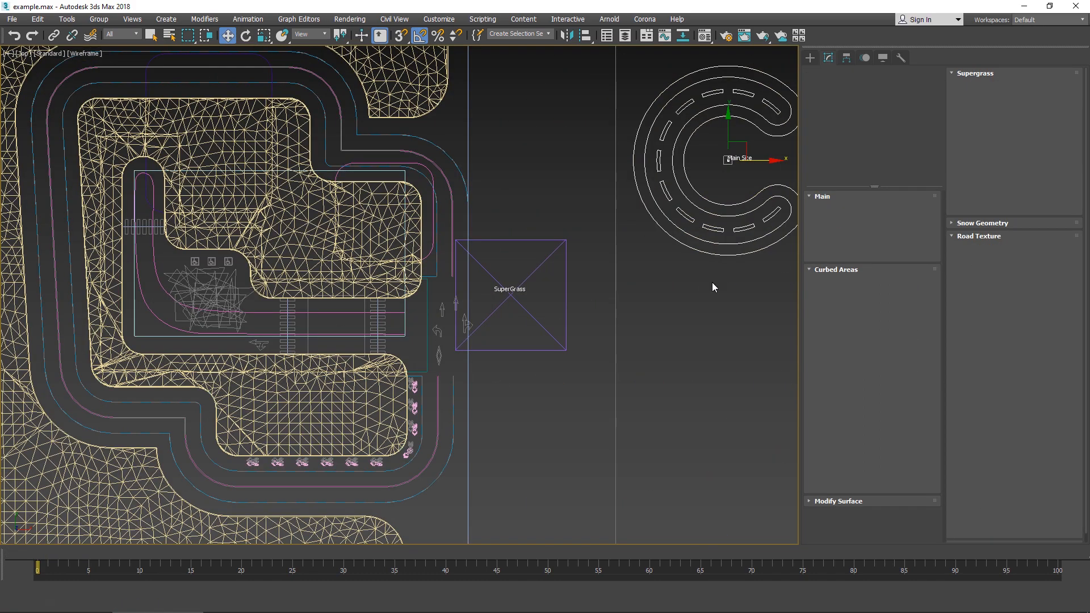
- Test-render the lawn island and bike lane from the top with Main Site selected, stopping early and closing the frame buffer
{"action": "scroll", "coordinate": [545, 362], "scroll_direction": "up", "scroll_amount": 5}
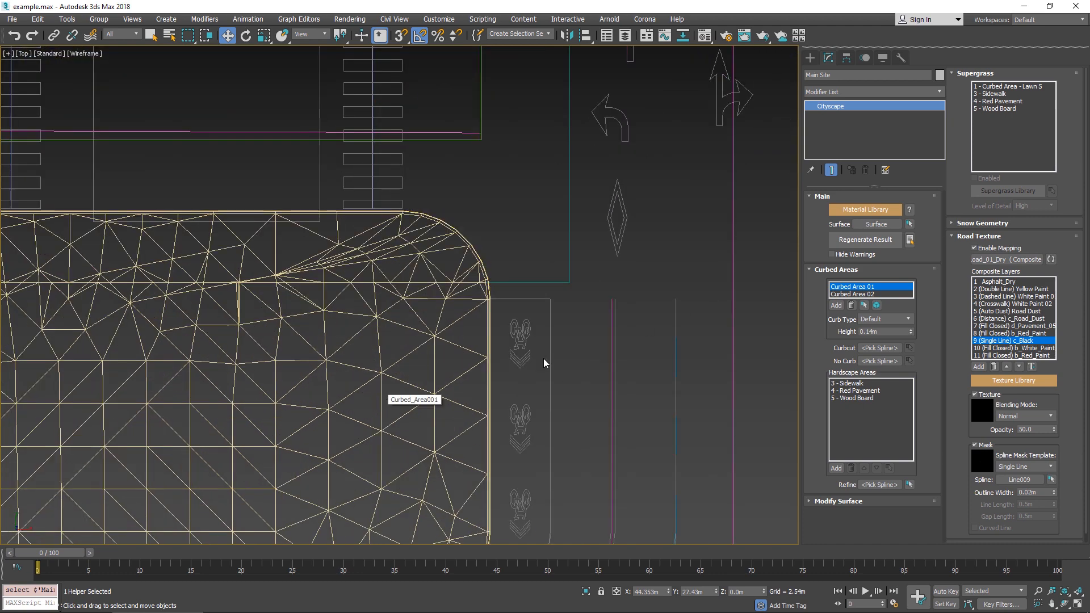
{"action": "scroll", "coordinate": [542, 349], "scroll_direction": "down", "scroll_amount": 6}
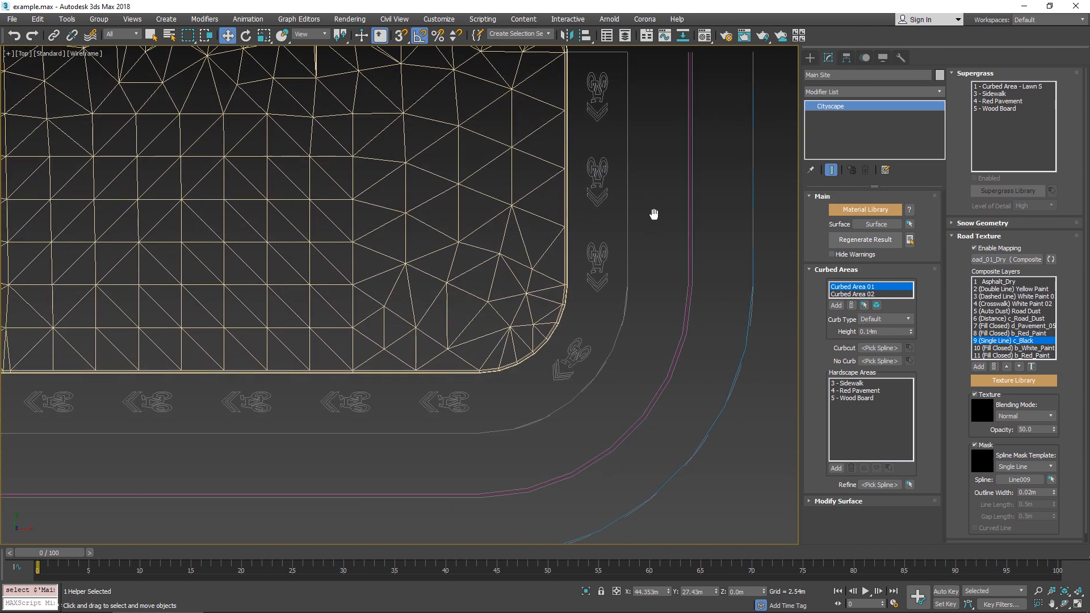
{"action": "scroll", "coordinate": [684, 365], "scroll_direction": "up", "scroll_amount": 2}
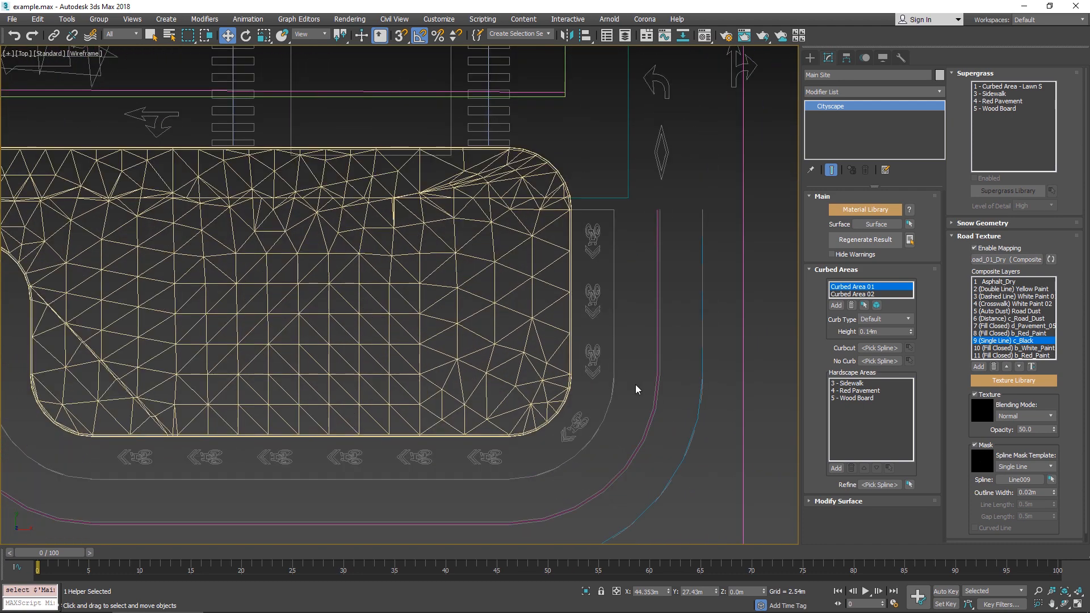
{"action": "key", "text": "shift+q"}
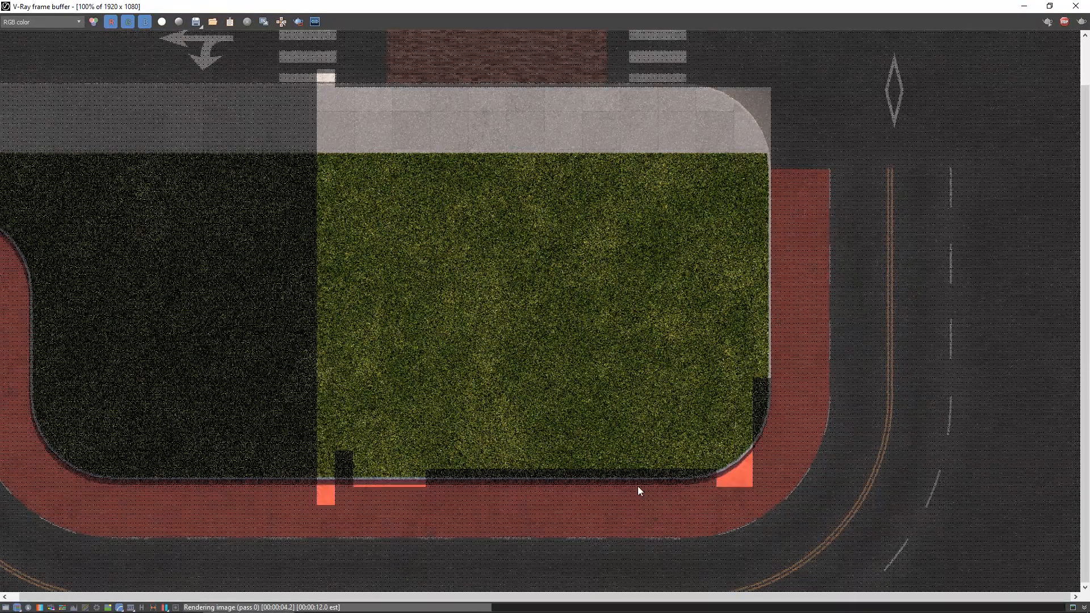
{"action": "left_click", "coordinate": [1064, 22]}
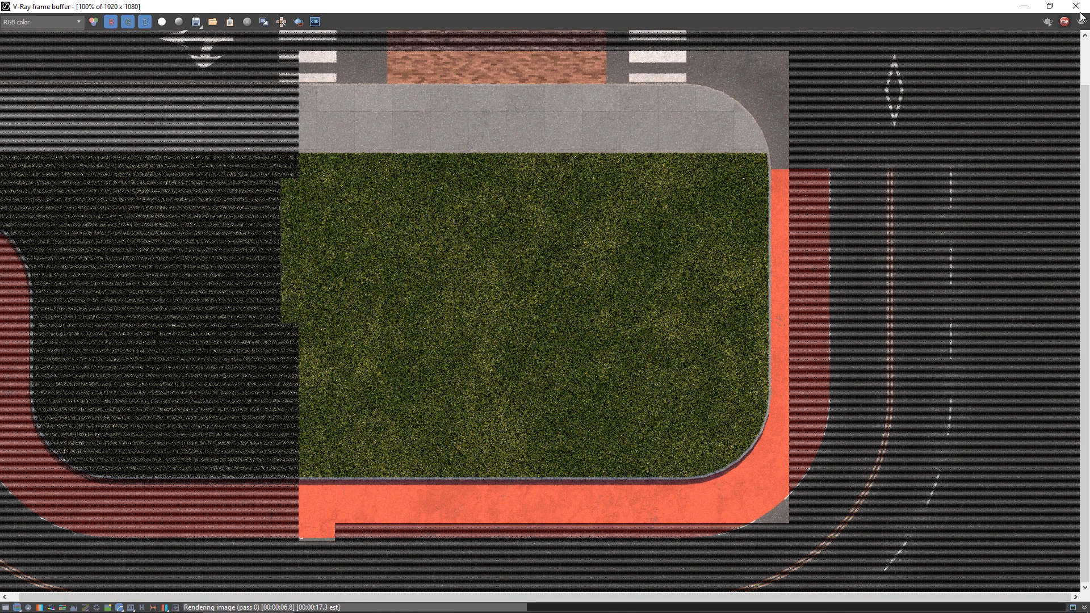
{"action": "left_click", "coordinate": [1076, 7]}
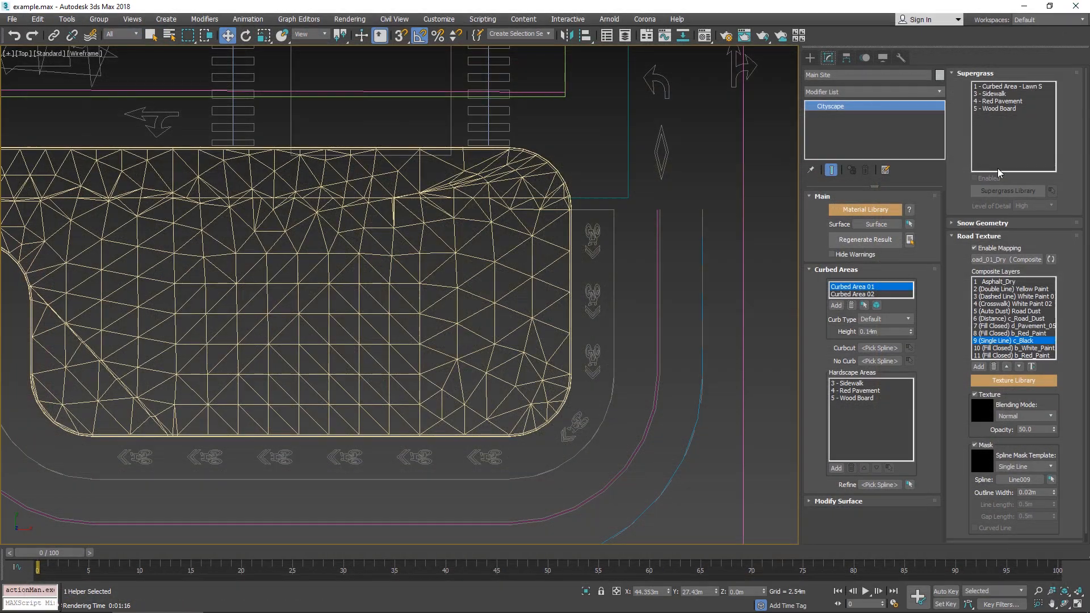
- Move the red paint layer masked by the Bike Lane spline to position 9 in the composite layers, ahead of c_Black
{"action": "left_click", "coordinate": [1029, 356]}
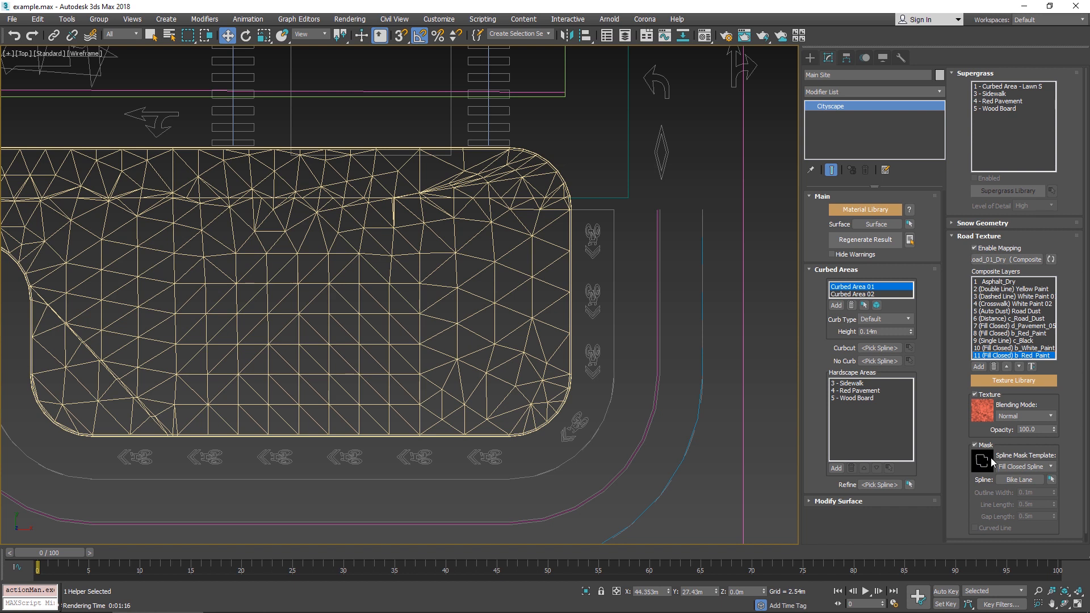
{"action": "left_click", "coordinate": [1007, 366]}
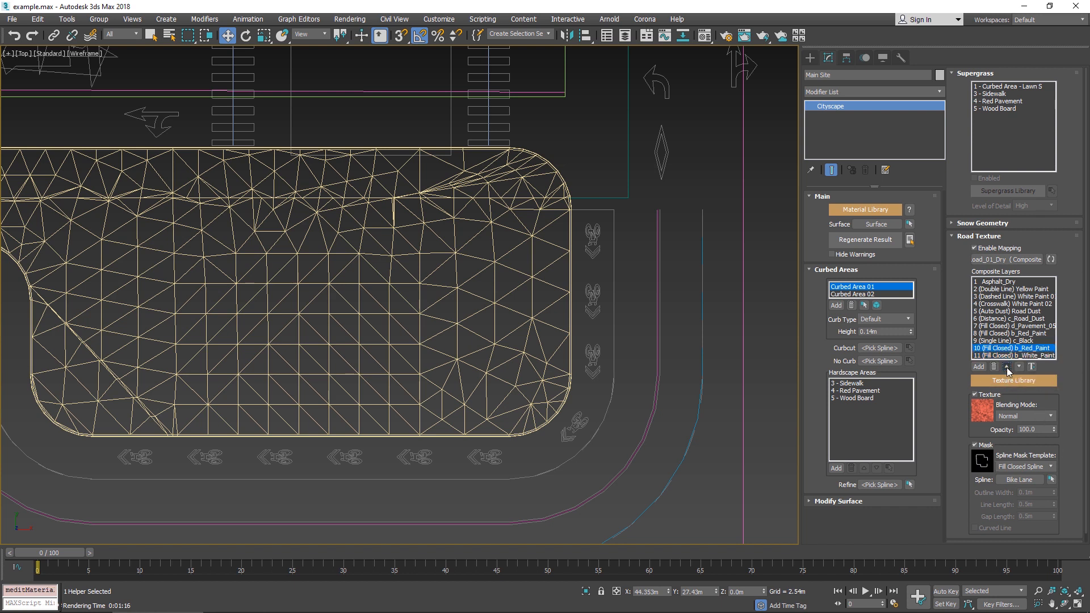
{"action": "left_click", "coordinate": [1006, 367]}
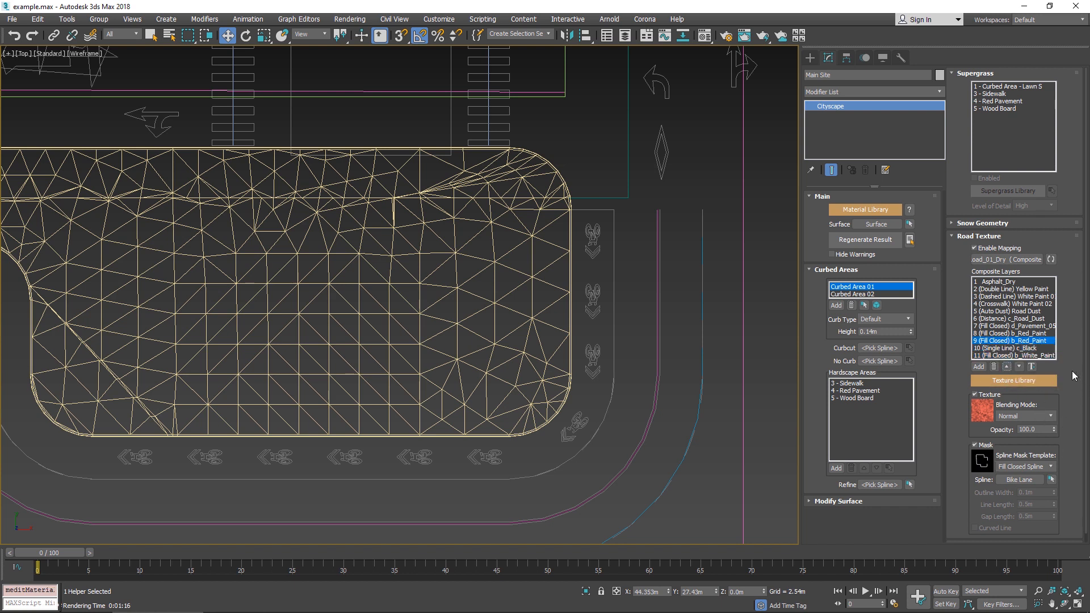
- Rename the white paint layer masked by the Markings spline to b_Markings_White_Paint
{"action": "left_click", "coordinate": [1037, 356]}
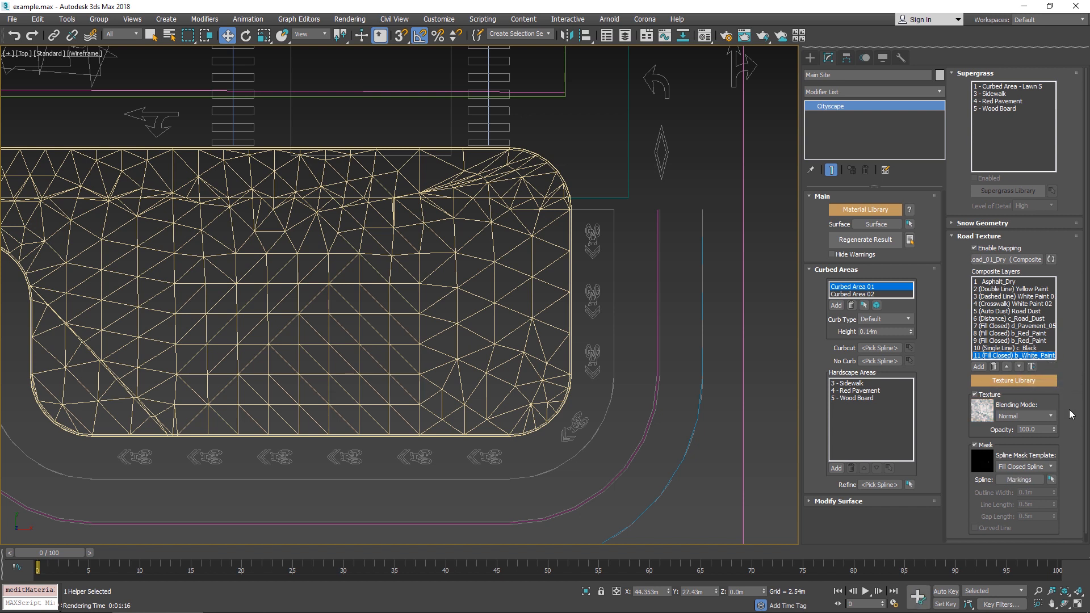
{"action": "left_click", "coordinate": [1029, 480]}
{"action": "left_click", "coordinate": [1033, 366]}
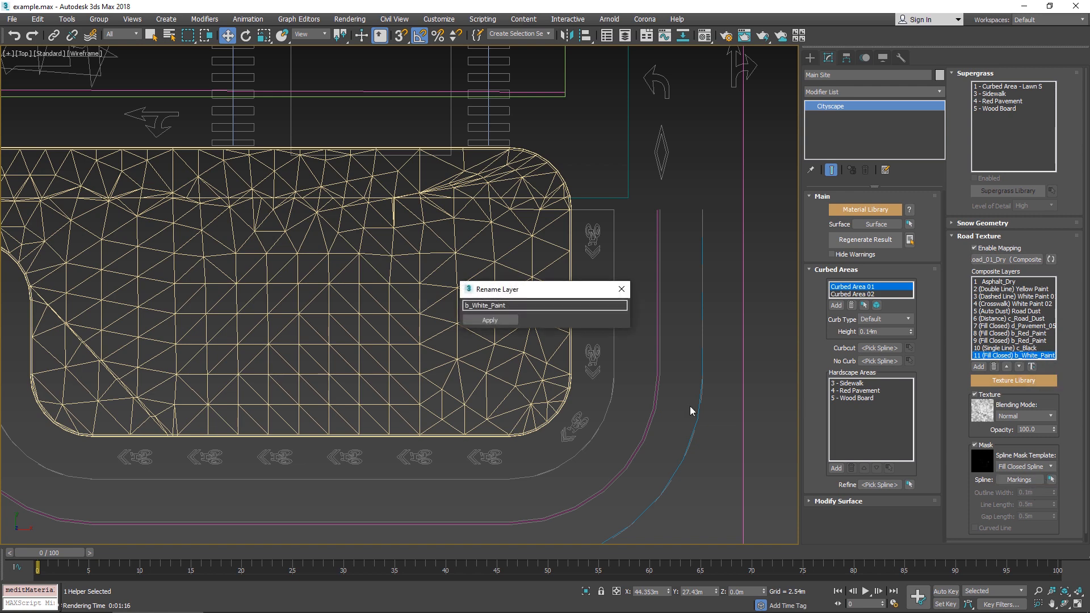
{"action": "left_click", "coordinate": [472, 305]}
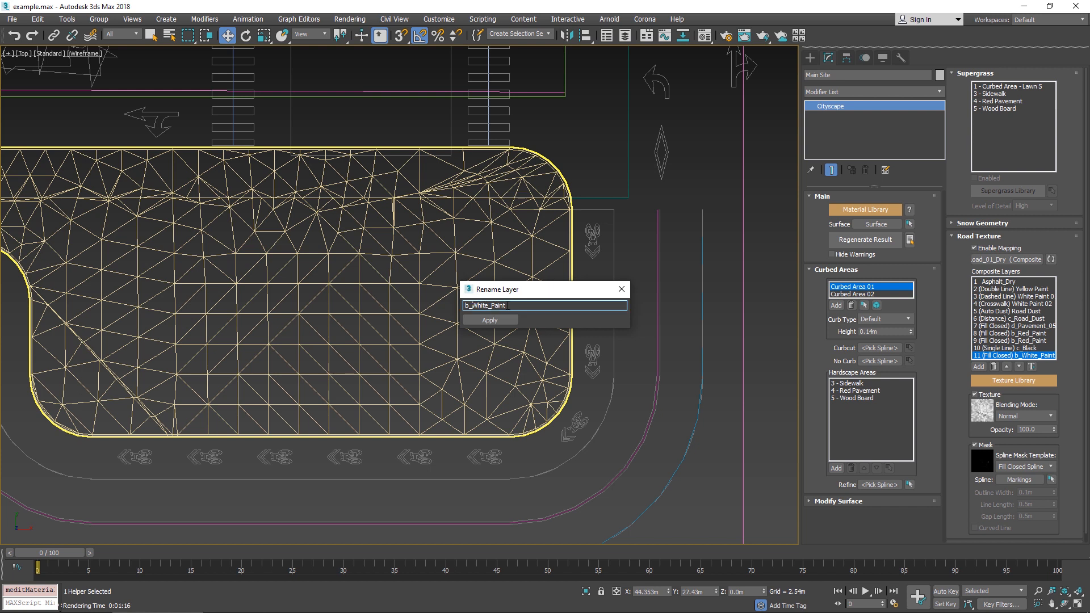
{"action": "type", "text": "Markings"}
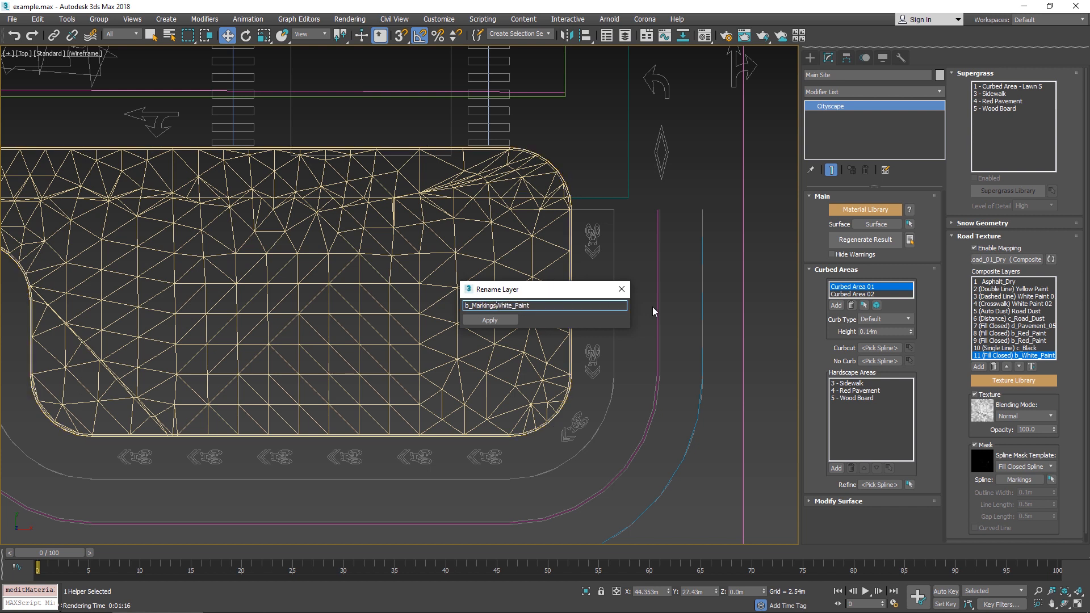
{"action": "type", "text": "_"}
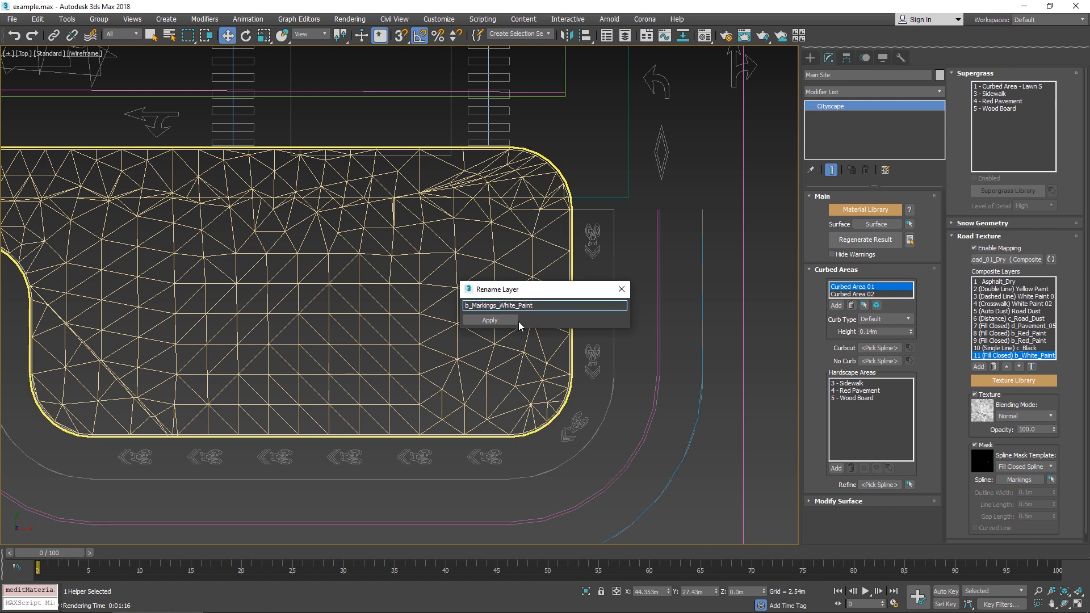
{"action": "left_click", "coordinate": [511, 321]}
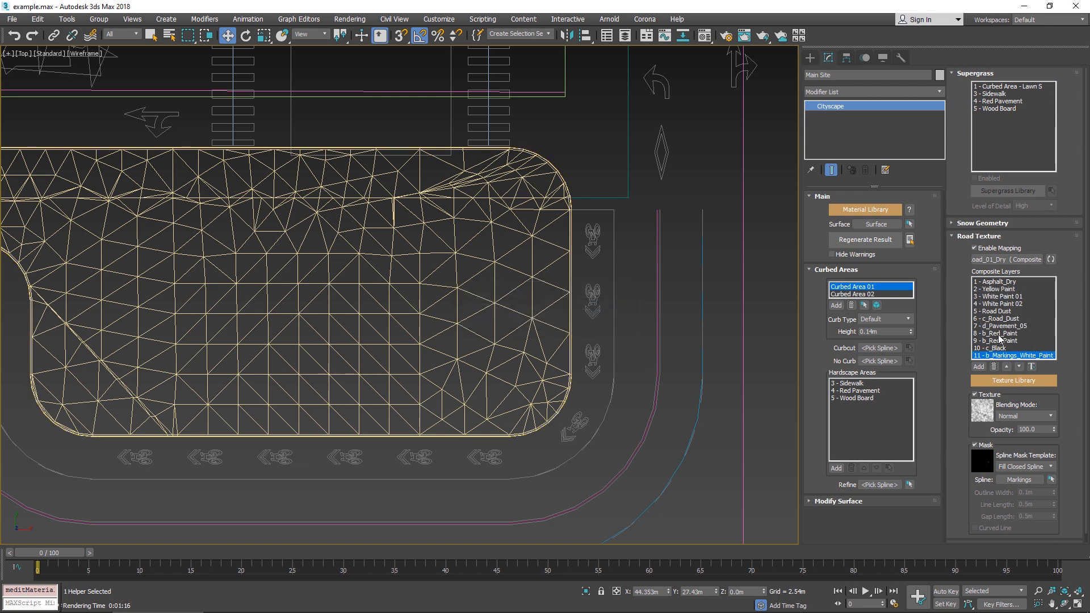
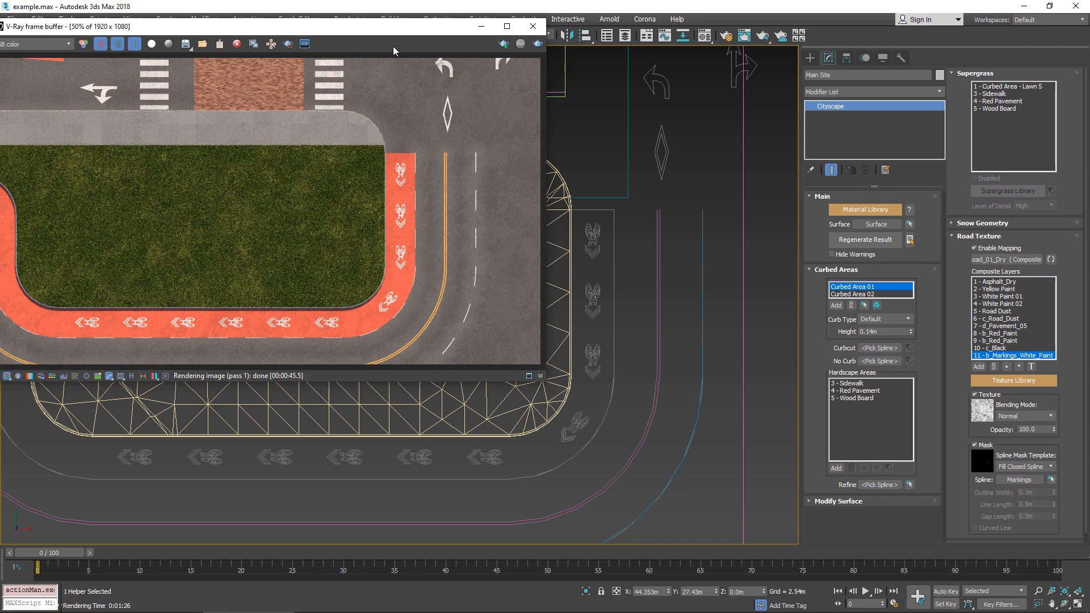
- Compare the finished bike lane render with the whole site layout and close the frame buffer
{"action": "scroll", "coordinate": [687, 323], "scroll_direction": "down", "scroll_amount": 8}
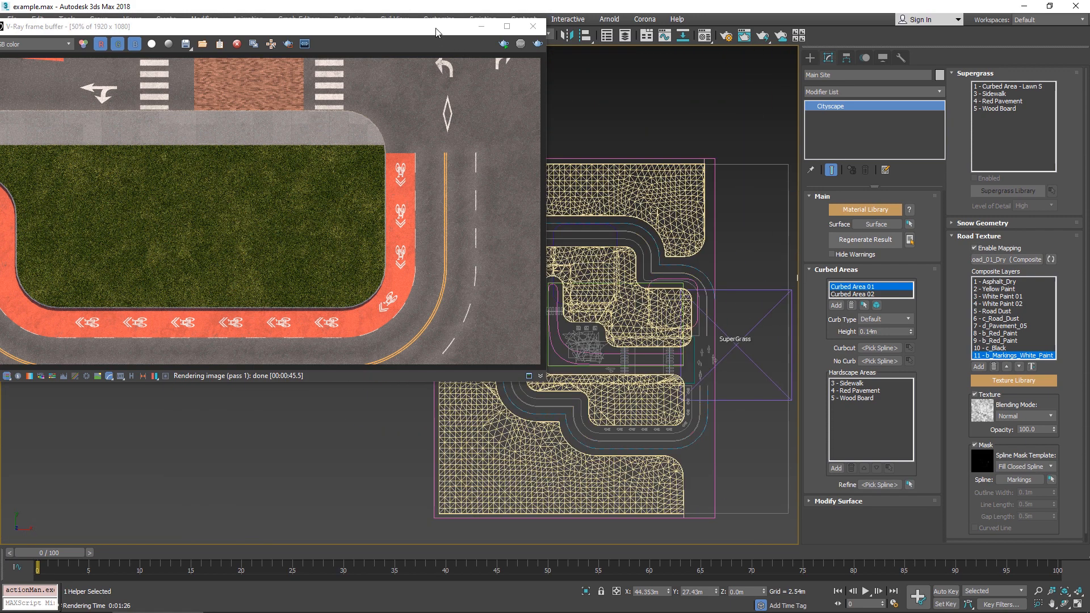
{"action": "left_click_drag", "start_coordinate": [436, 31], "coordinate": [316, 92]}
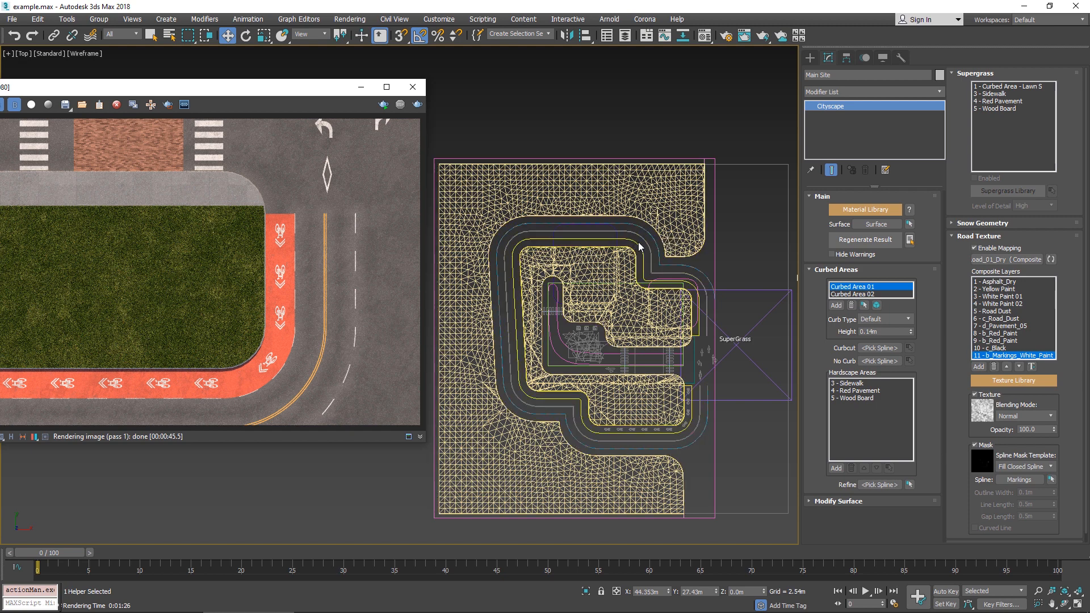
{"action": "middle_click_drag", "start_coordinate": [734, 280], "coordinate": [724, 268]}
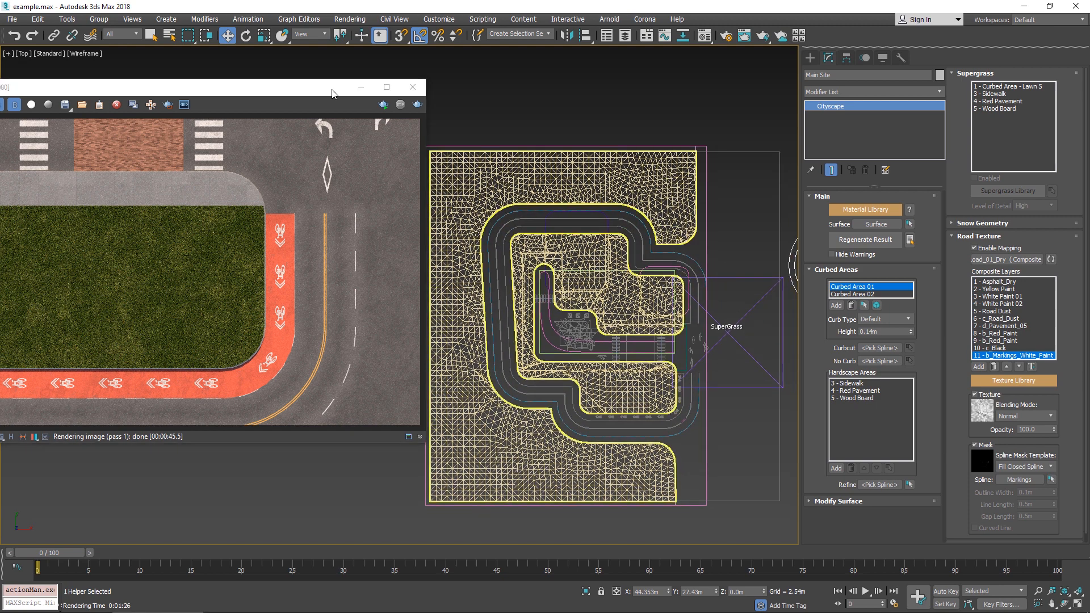
{"action": "left_click", "coordinate": [413, 88]}
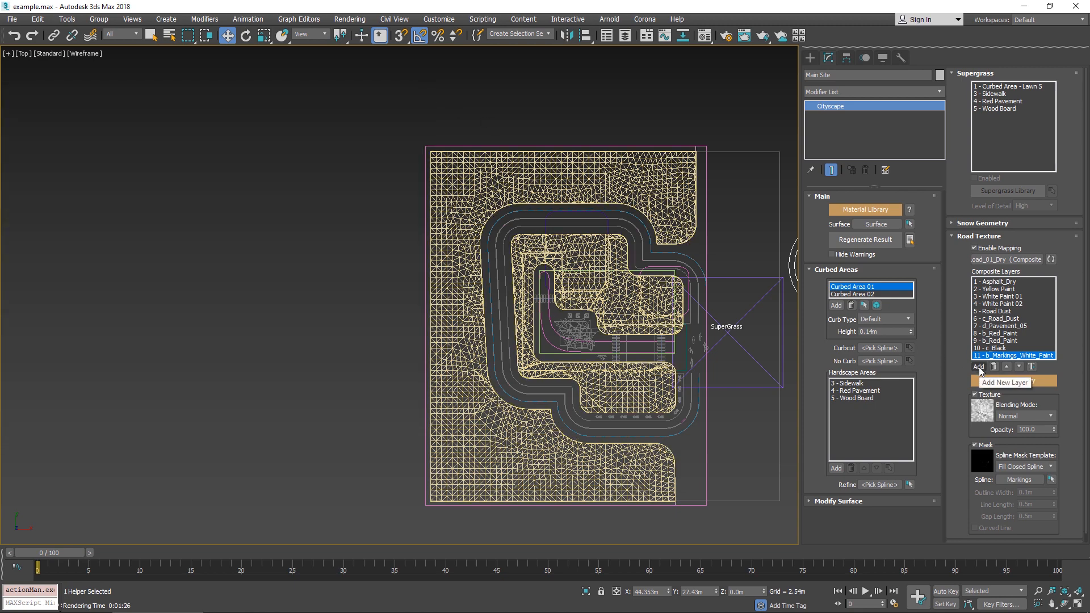
- Replace the texture of composite layer 9, masked by the Bike Lane spline, with the b Yellow Paint template
{"action": "left_click", "coordinate": [978, 366]}
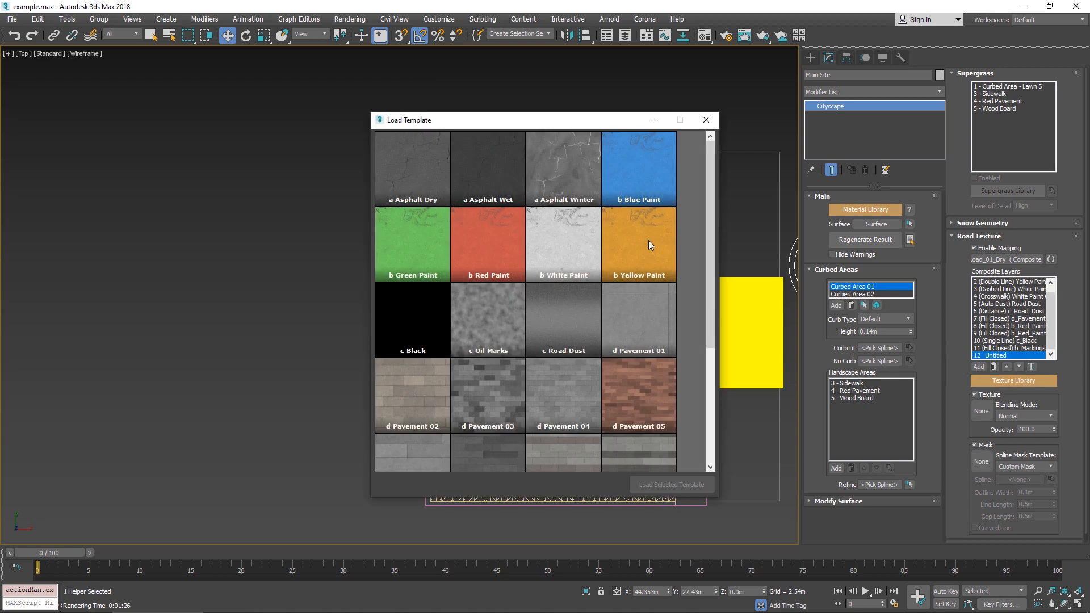
{"action": "left_click", "coordinate": [703, 125]}
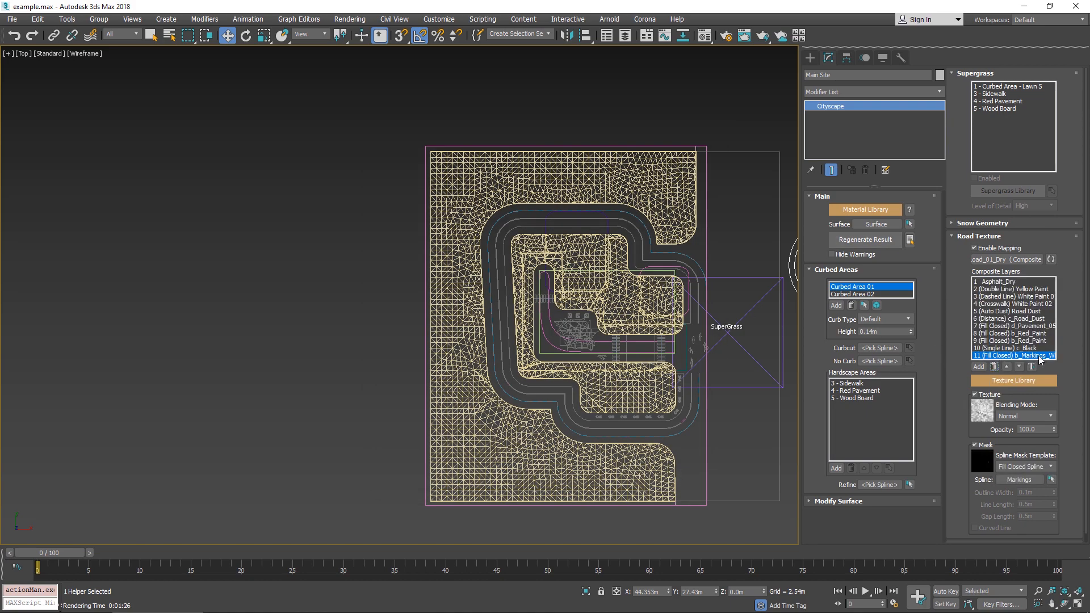
{"action": "left_click", "coordinate": [998, 340]}
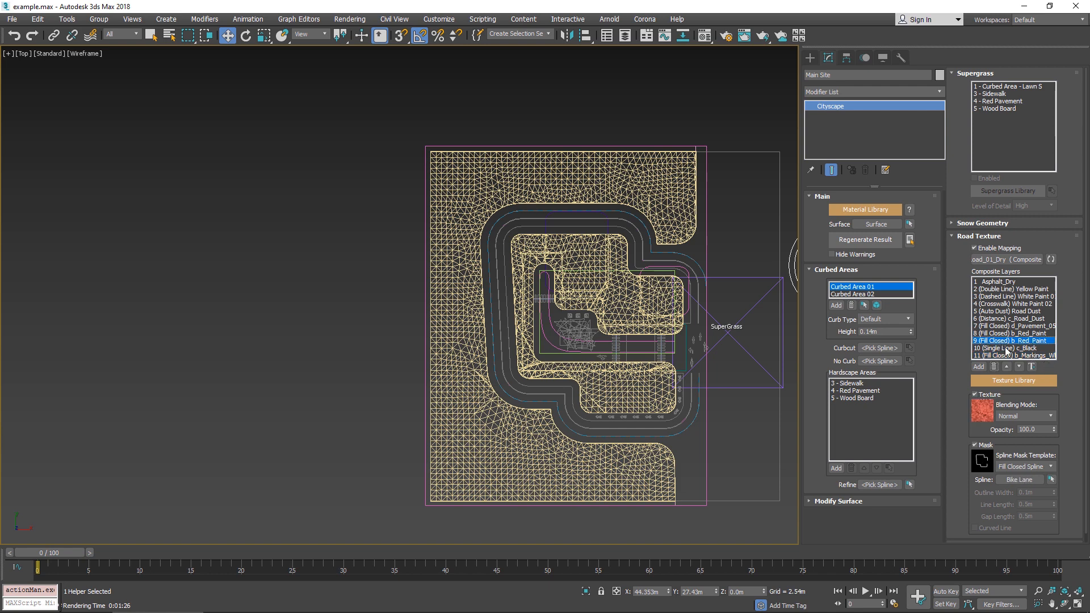
{"action": "left_click", "coordinate": [1016, 383]}
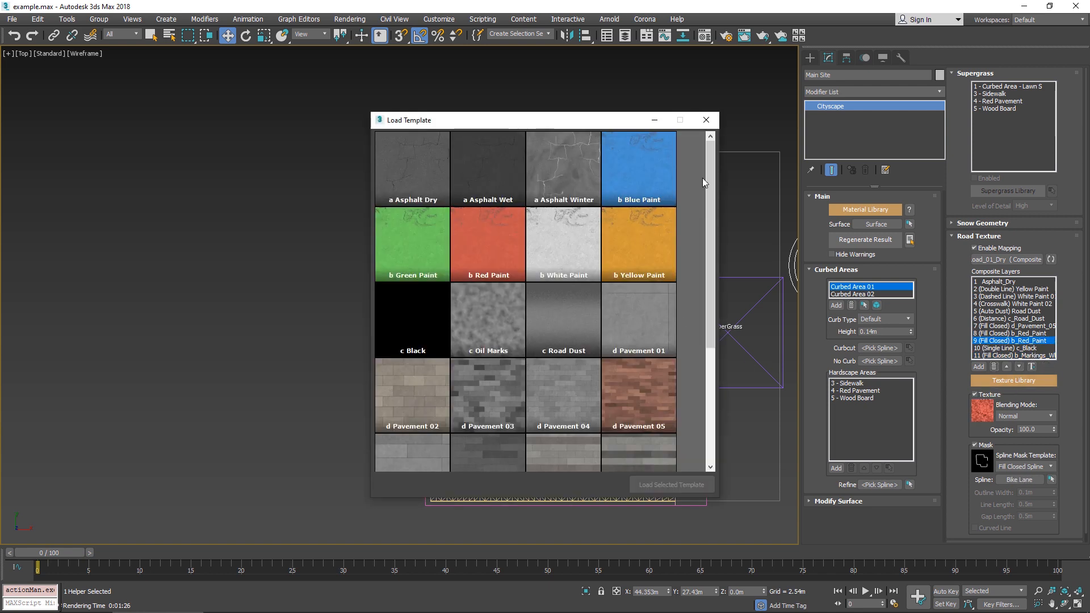
{"action": "mouse_move", "coordinate": [710, 183]}
{"action": "left_mouse_down"}
{"action": "mouse_move", "coordinate": [710, 295]}
{"action": "mouse_move", "coordinate": [701, 181]}
{"action": "left_mouse_up"}
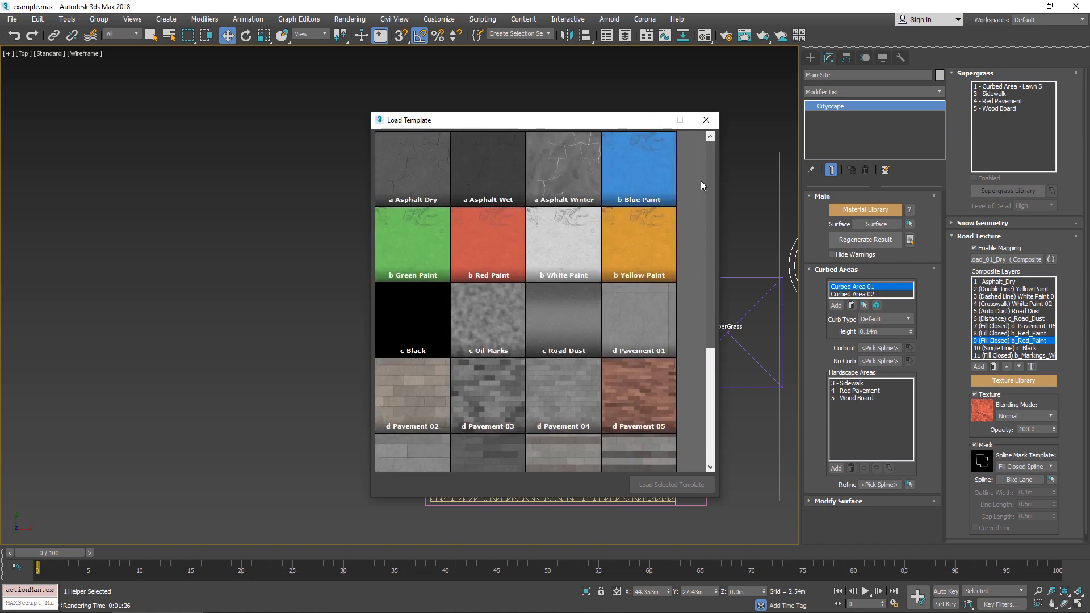
{"action": "double_click", "coordinate": [644, 240]}
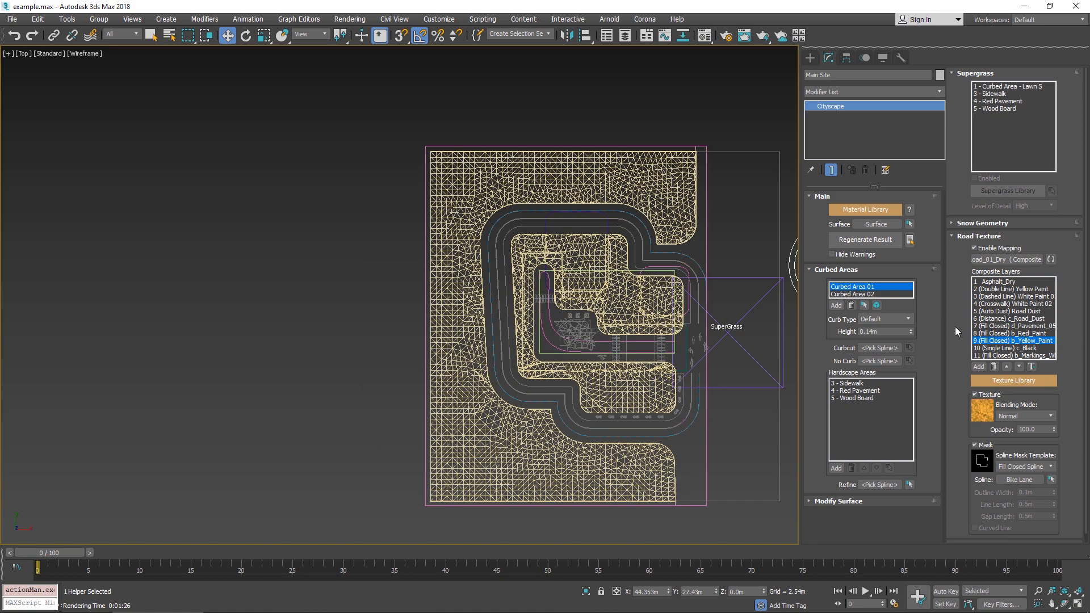
- Select the Bike Lane spline from its layer mask, view it in isolation, and restore the full scene
{"action": "left_click", "coordinate": [1051, 481]}
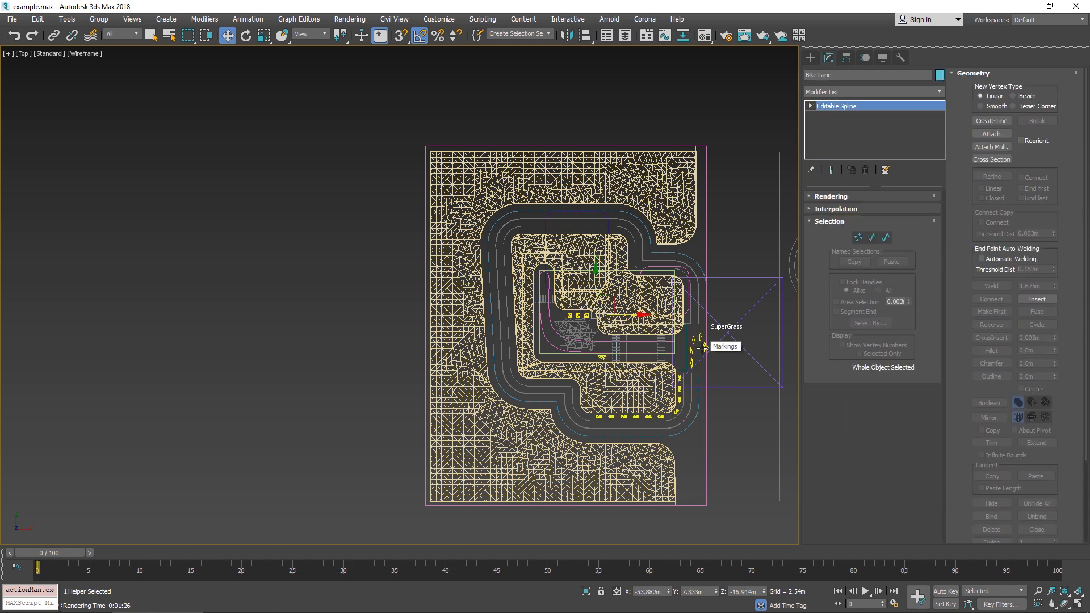
{"action": "key", "text": "alt+q"}
{"action": "left_click", "coordinate": [586, 591]}
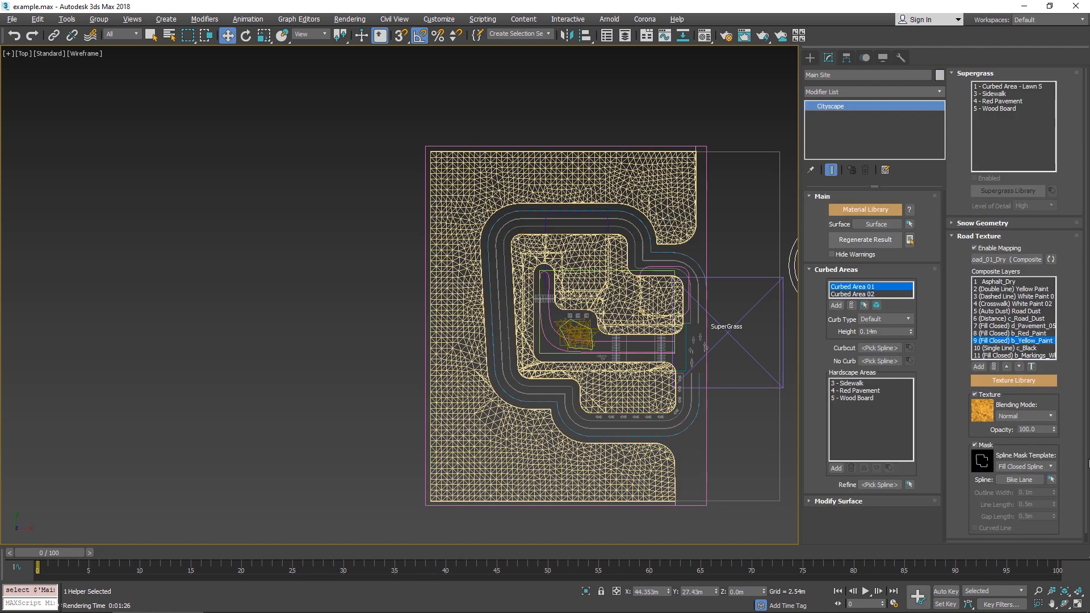
- Select the Main Site helper and examine its brown pavement corner up close in shaded display before returning to the top wireframe view
{"action": "left_click", "coordinate": [910, 241]}
{"action": "key", "text": "alt+q"}
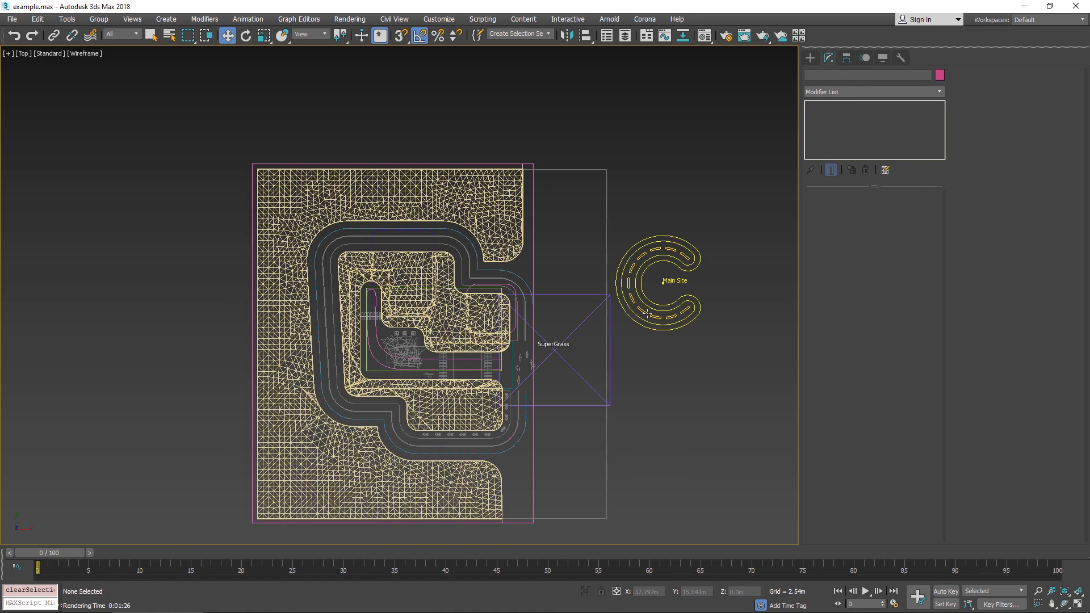
{"action": "left_click", "coordinate": [637, 312]}
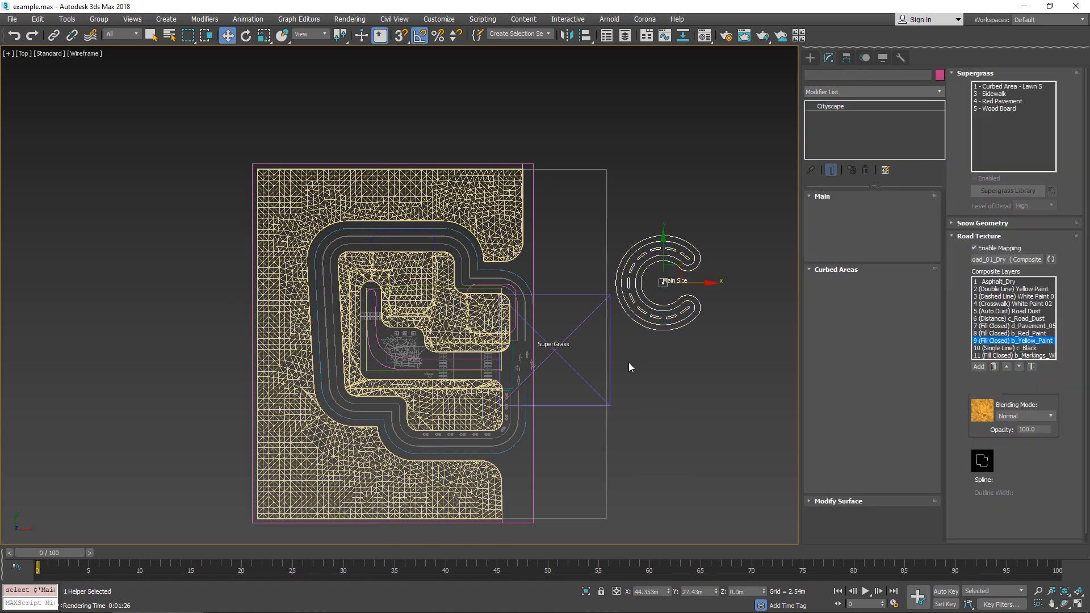
{"action": "scroll", "coordinate": [447, 324], "scroll_direction": "up", "scroll_amount": 5}
{"action": "scroll", "coordinate": [447, 324], "scroll_direction": "down", "scroll_amount": 3}
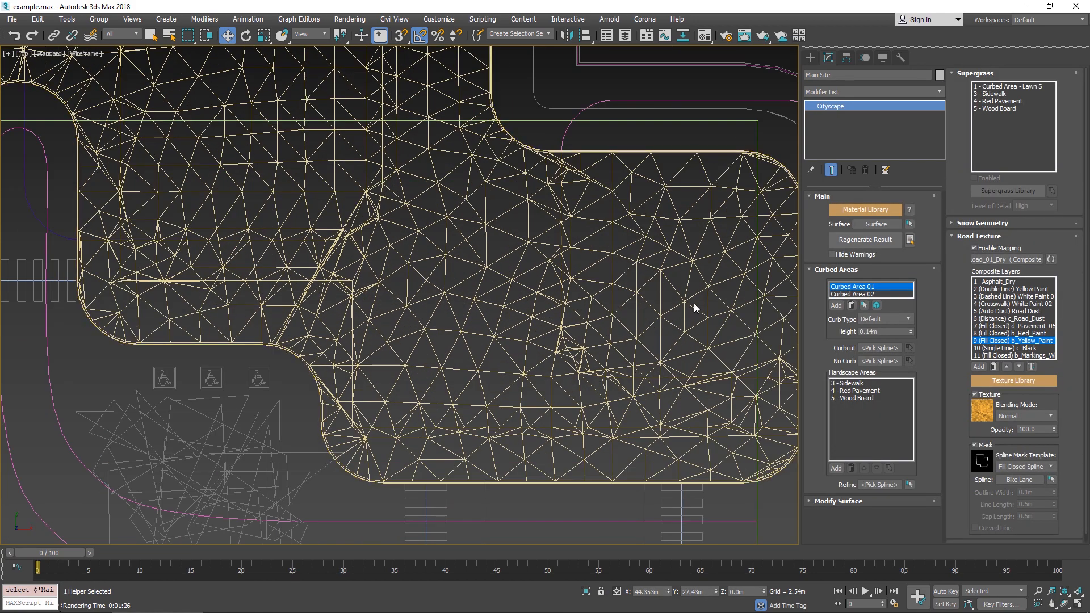
{"action": "middle_click_drag", "start_coordinate": [703, 307], "coordinate": [430, 334]}
{"action": "middle_click_drag", "start_coordinate": [292, 350], "coordinate": [479, 271]}
{"action": "scroll", "coordinate": [490, 424], "scroll_direction": "up", "scroll_amount": 8}
{"action": "key", "text": "F3"}
{"action": "scroll", "coordinate": [479, 274], "scroll_direction": "down", "scroll_amount": 2}
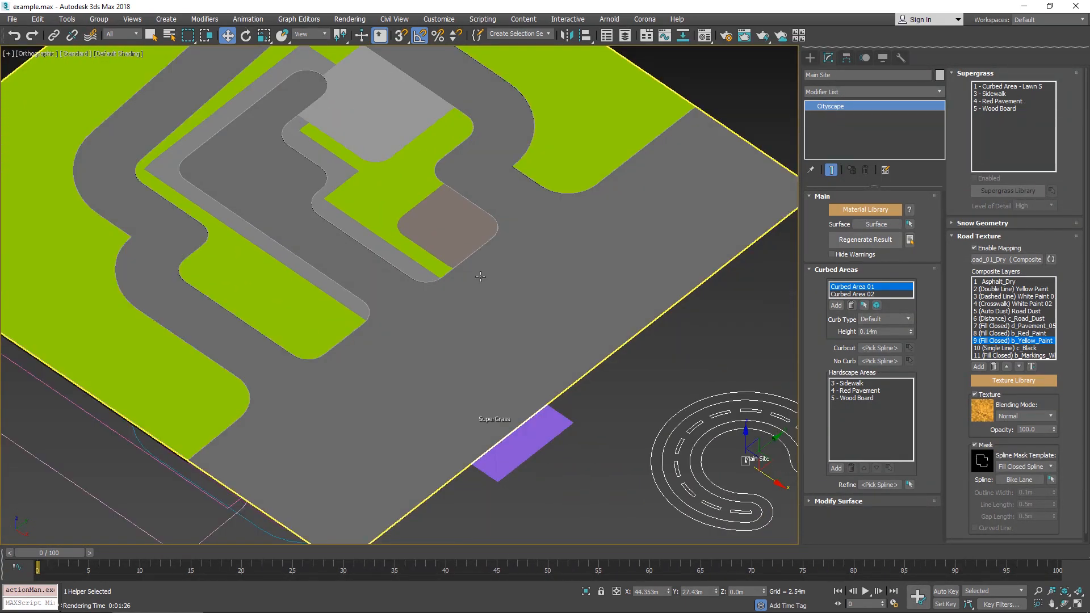
{"action": "scroll", "coordinate": [438, 224], "scroll_direction": "up", "scroll_amount": 9}
{"action": "middle_click_drag", "start_coordinate": [461, 224], "coordinate": [468, 214]}
{"action": "scroll", "coordinate": [483, 233], "scroll_direction": "down", "scroll_amount": 2}
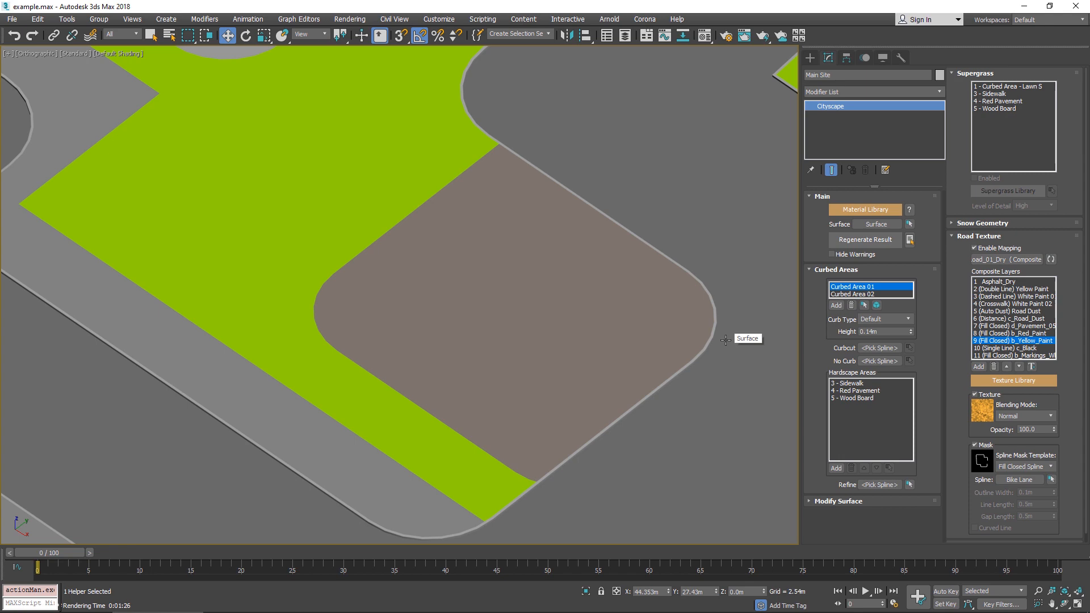
{"action": "middle_click_drag", "start_coordinate": [702, 359], "coordinate": [436, 364]}
{"action": "scroll", "coordinate": [436, 364], "scroll_direction": "down", "scroll_amount": 6}
{"action": "key", "text": "F3"}
{"action": "key", "text": "t"}
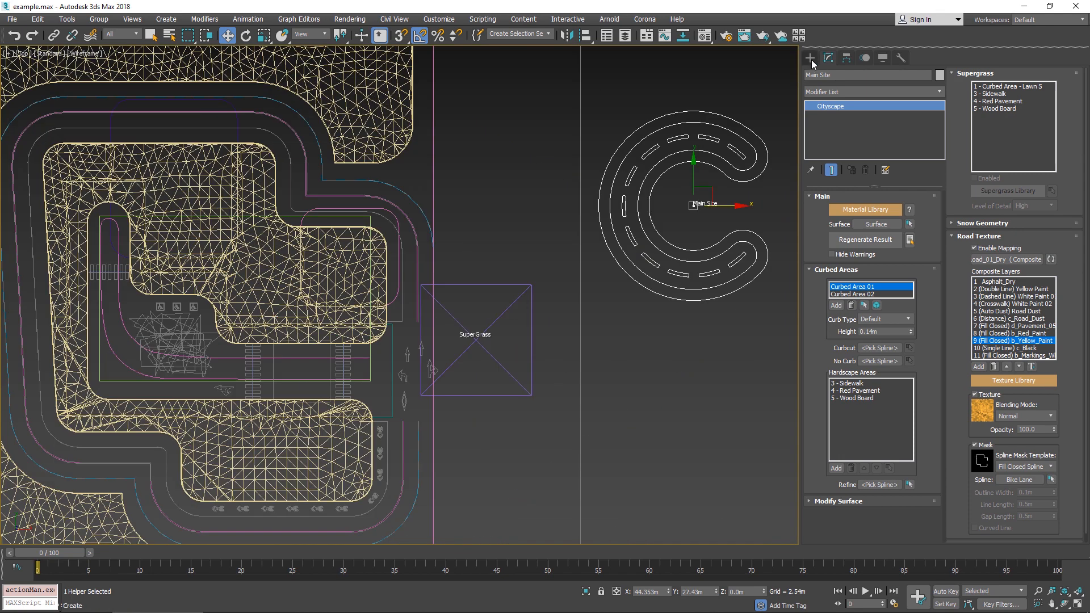
- Create a new Cityscape Pro helper in the empty space below the Main Site helper
{"action": "left_click", "coordinate": [811, 57]}
{"action": "left_click", "coordinate": [860, 73]}
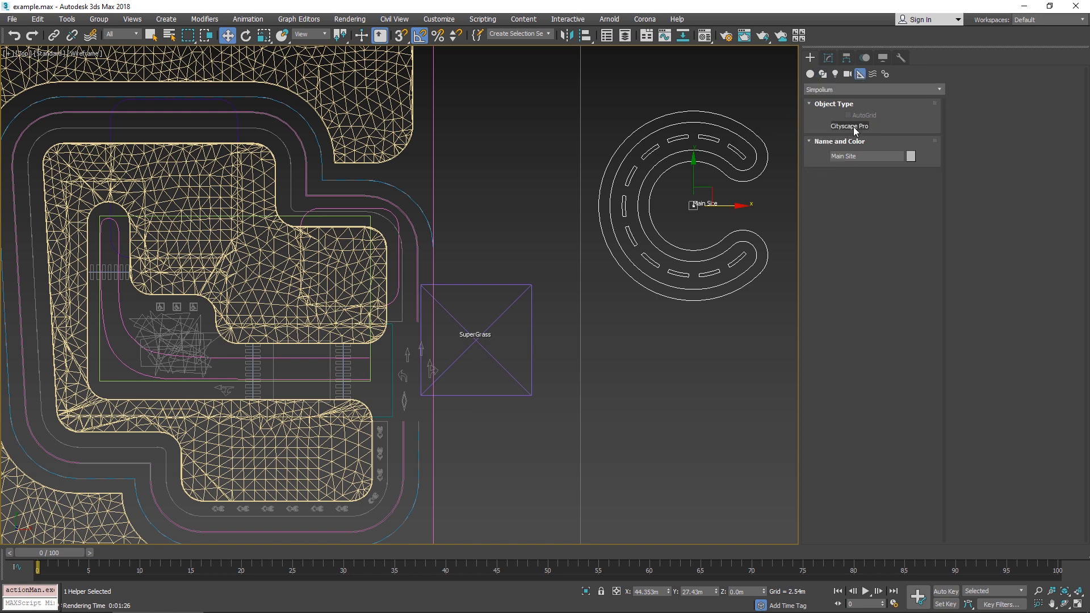
{"action": "left_click", "coordinate": [851, 126]}
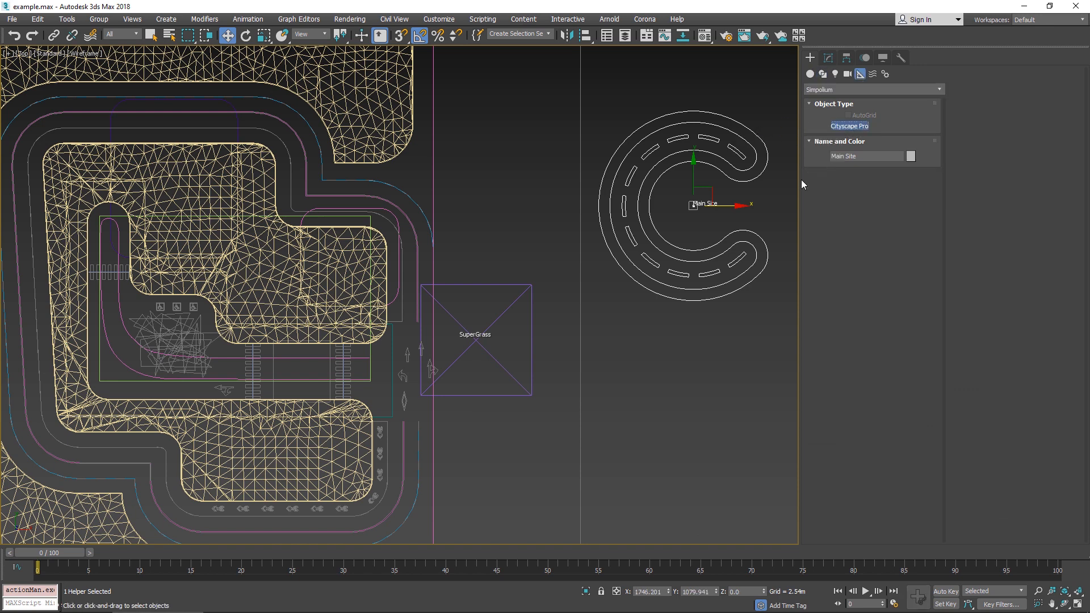
{"action": "left_click", "coordinate": [676, 425]}
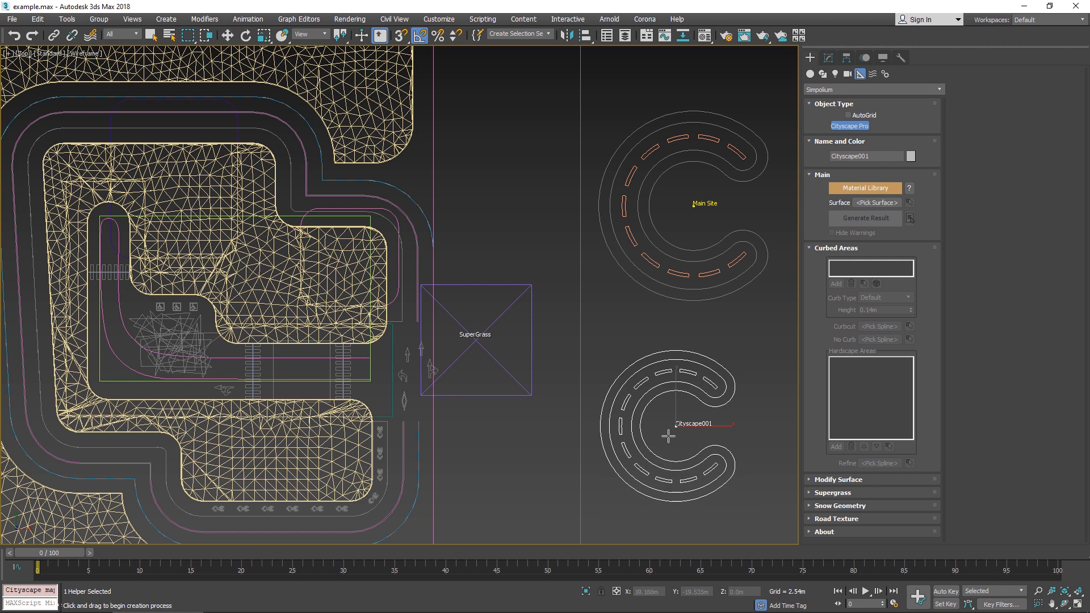
{"action": "key", "text": "F3"}
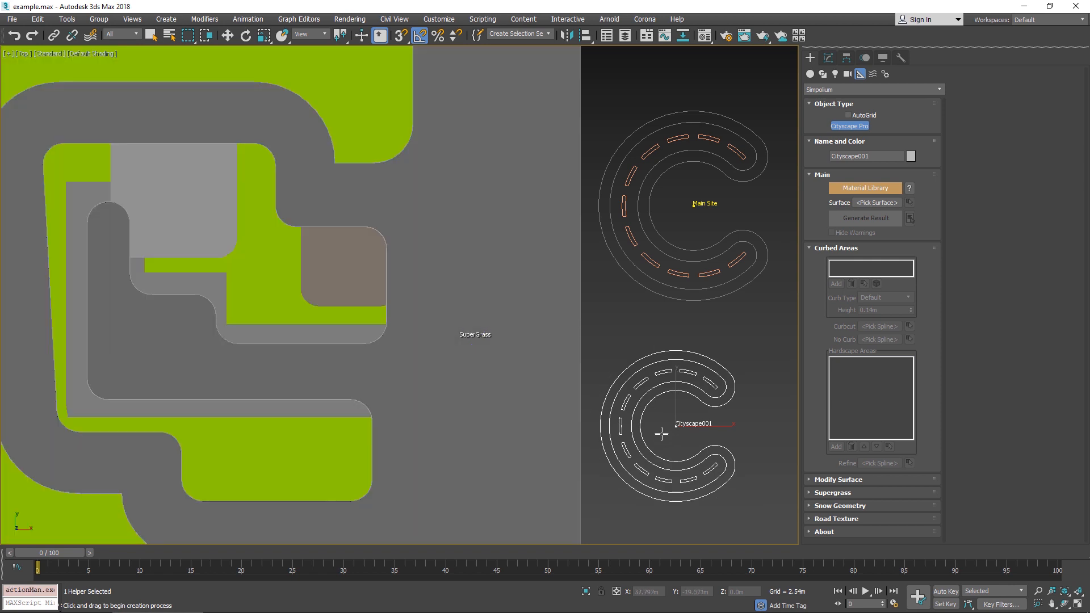
{"action": "key", "text": "w"}
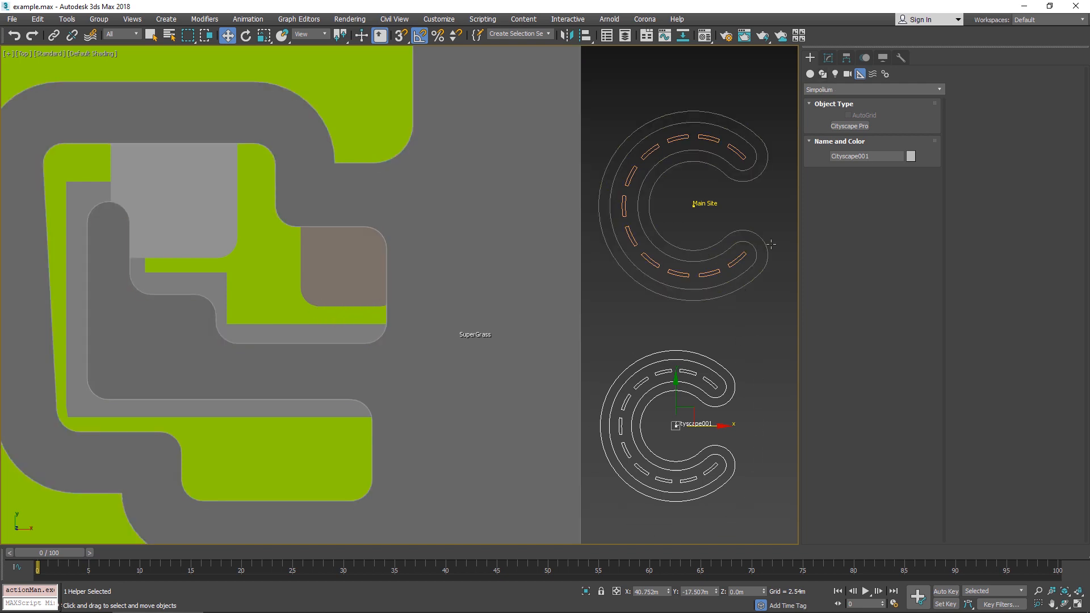
- Rename the new Cityscape helper to Pavement Area Beige
{"action": "left_click", "coordinate": [828, 58]}
{"action": "double_click", "coordinate": [855, 77]}
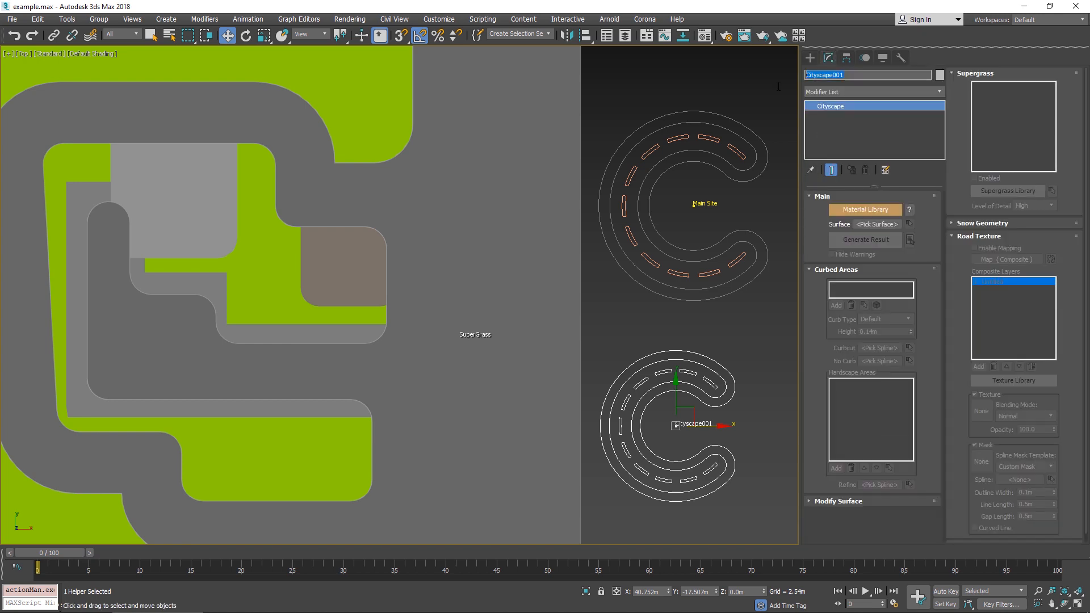
{"action": "type", "text": "Pavement Area Beige"}
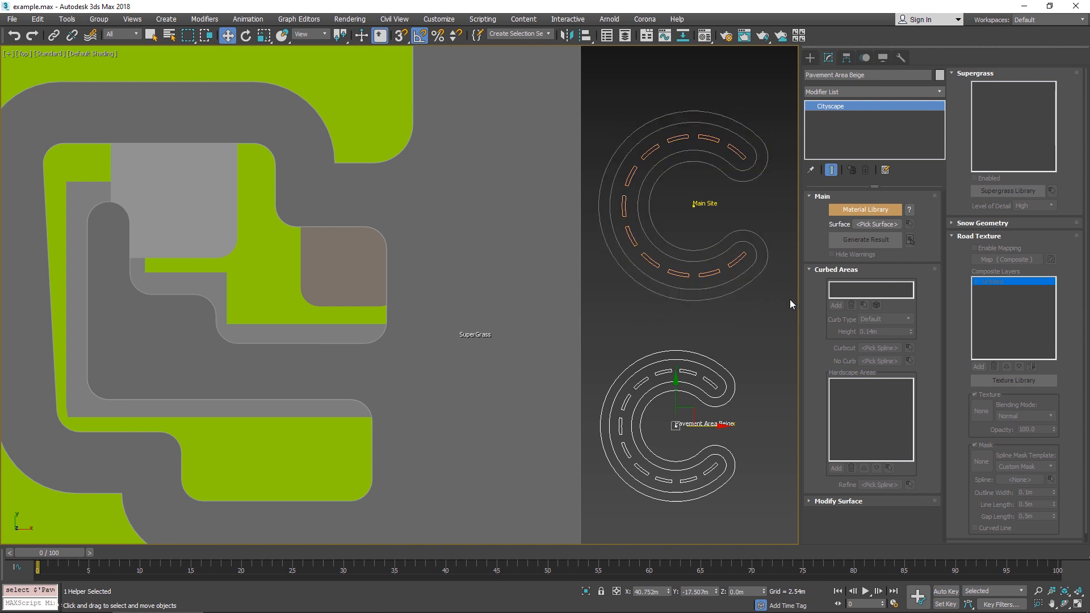
- Assign the Surface object as the Pavement Area Beige helper's surface and enable its road texture mapping
{"action": "left_click", "coordinate": [856, 225]}
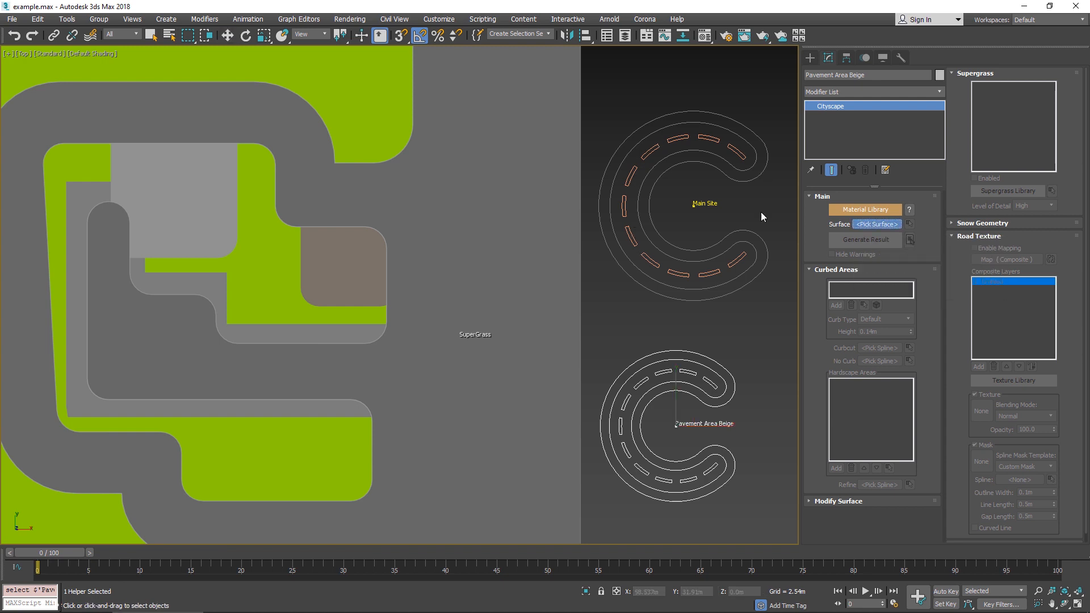
{"action": "left_click", "coordinate": [564, 310]}
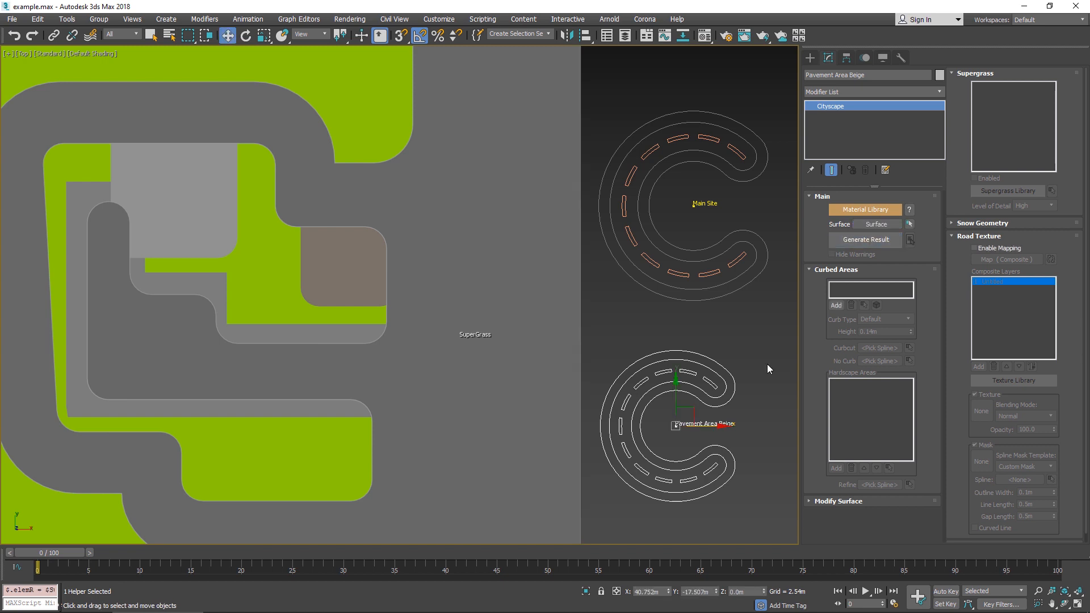
{"action": "left_click", "coordinate": [995, 73]}
{"action": "left_click", "coordinate": [882, 269]}
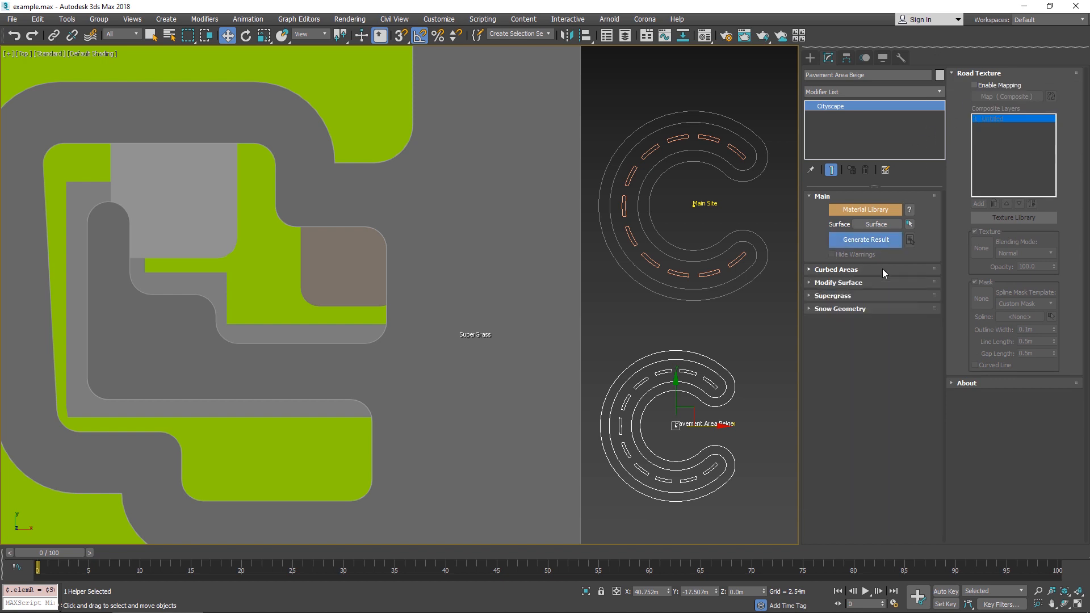
{"action": "left_click", "coordinate": [975, 86]}
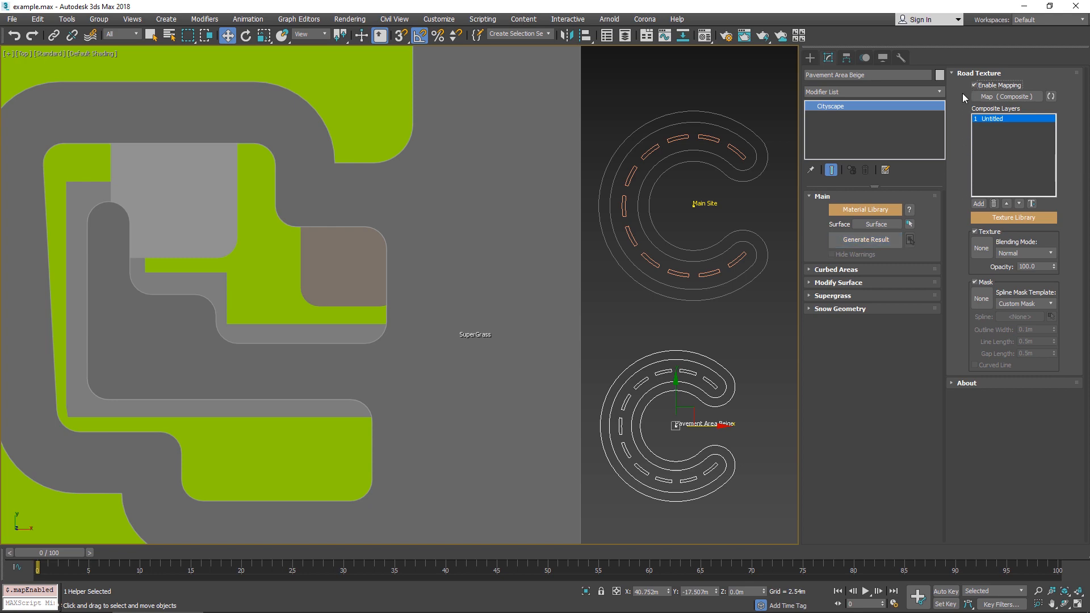
- Load the curbed area's Setup material into the Material Editor by sampling it from the scene
{"action": "middle_click_drag", "start_coordinate": [514, 254], "coordinate": [516, 219]}
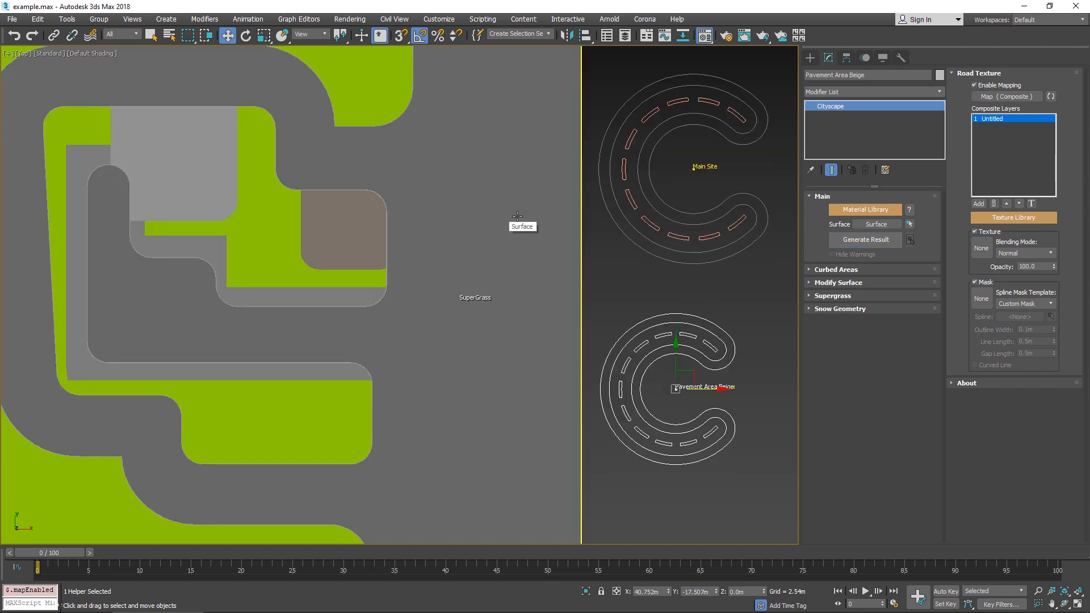
{"action": "key", "text": "m"}
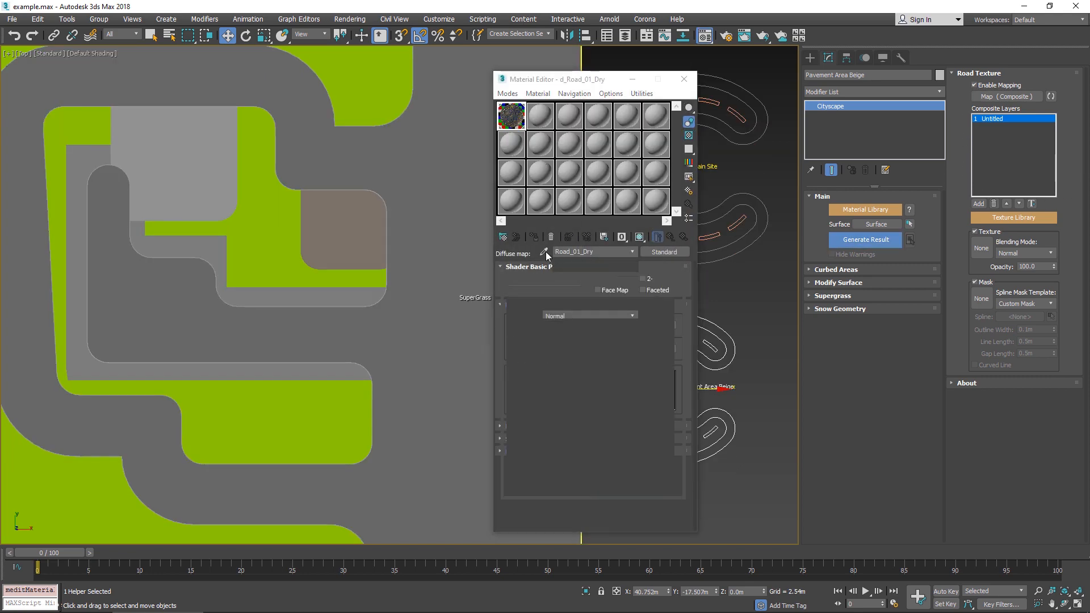
{"action": "left_click", "coordinate": [543, 252]}
{"action": "left_click", "coordinate": [366, 237]}
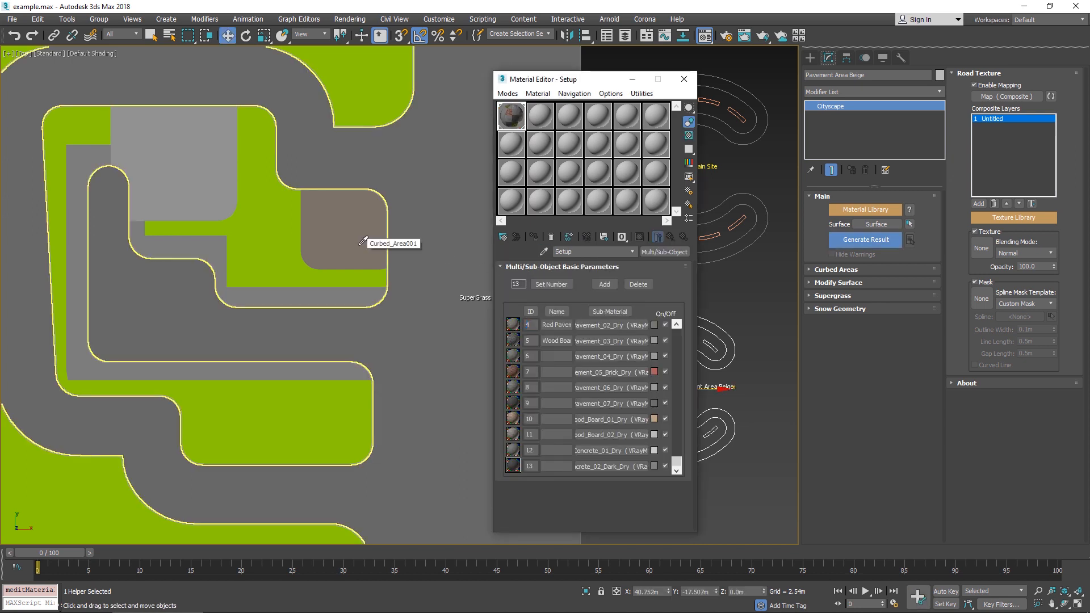
- Check which material ID a polygon of the brown pavement area on Curbed_Area001 uses, then leave polygon editing
{"action": "scroll", "coordinate": [351, 237], "scroll_direction": "up", "scroll_amount": 5}
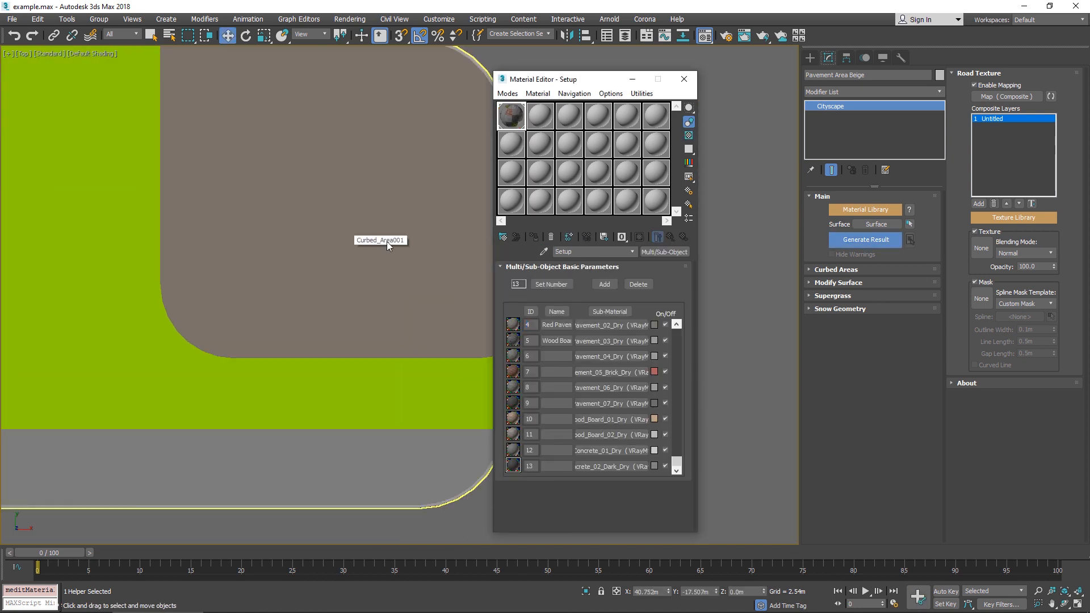
{"action": "left_click", "coordinate": [402, 281]}
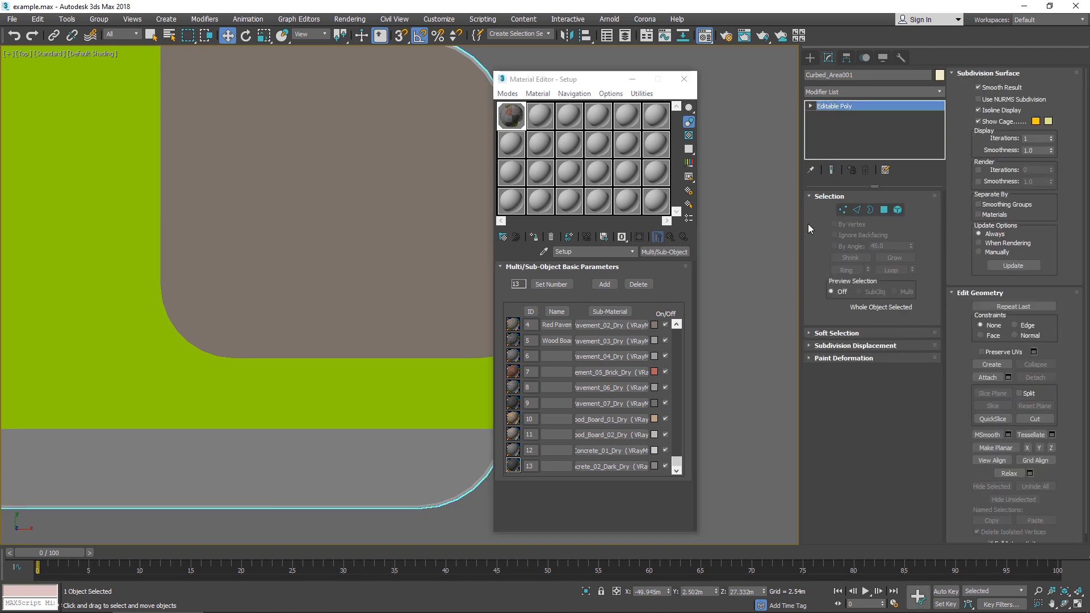
{"action": "left_click", "coordinate": [884, 210]}
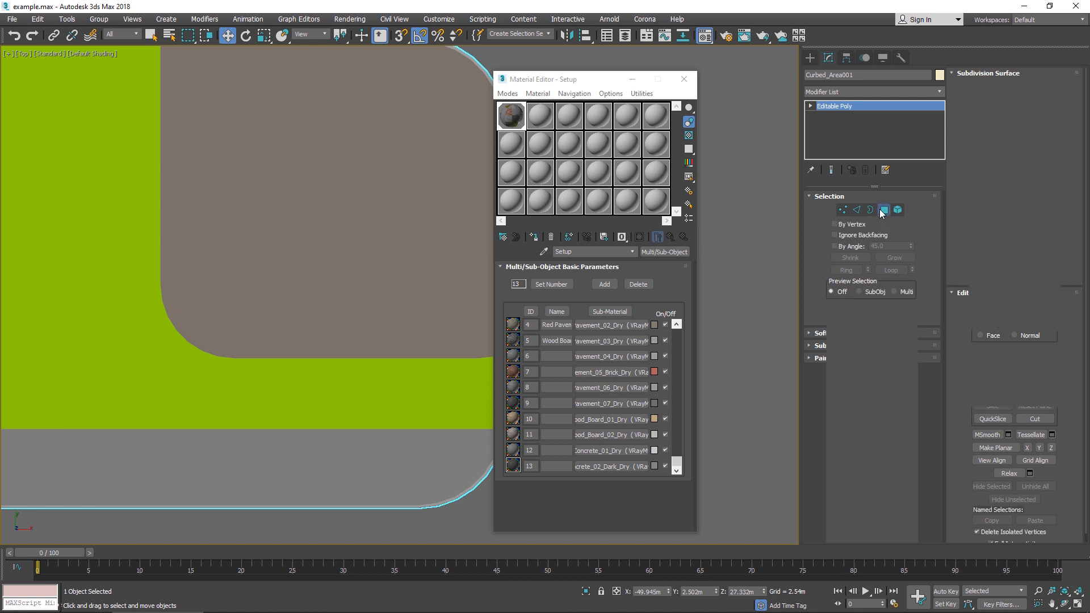
{"action": "left_click", "coordinate": [428, 272]}
{"action": "scroll", "coordinate": [1020, 492], "scroll_direction": "down", "scroll_amount": 5}
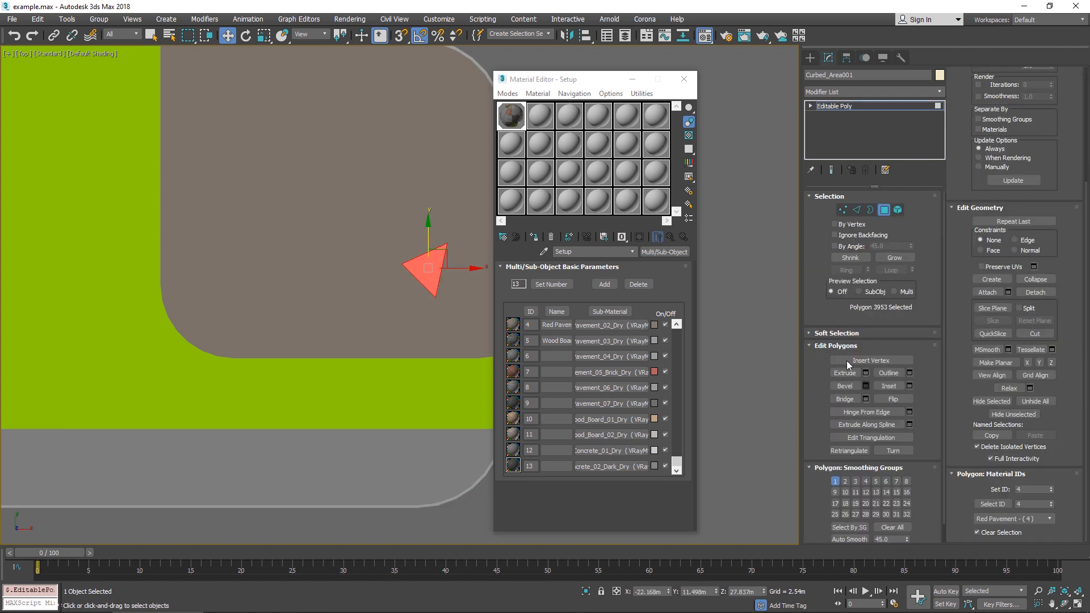
{"action": "left_click", "coordinate": [884, 210]}
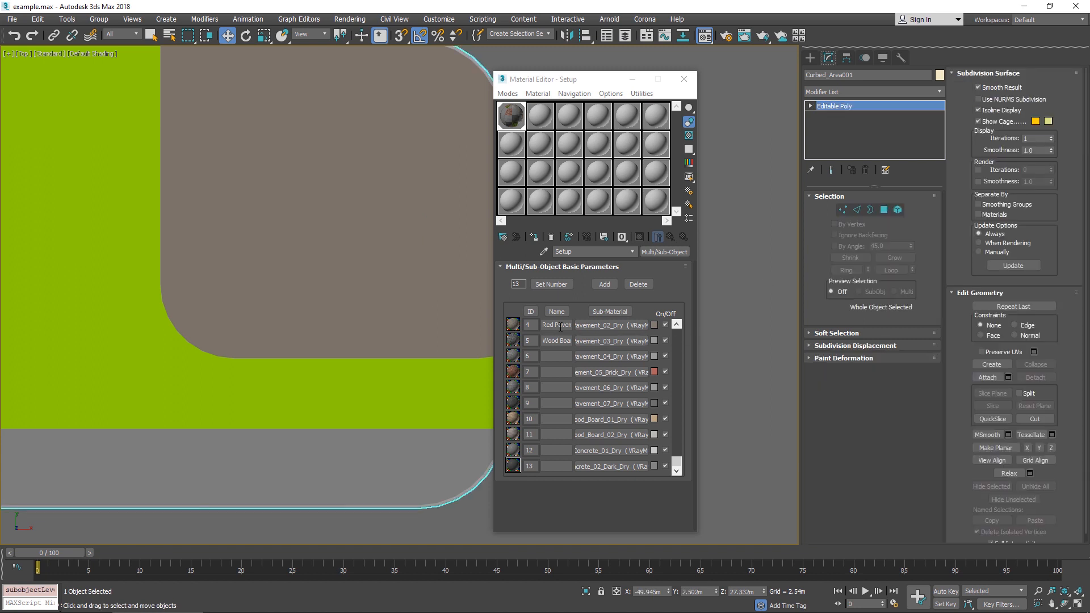
- Open the diffuse composite map of the Setup material's Red Pavement sub-material, ID 4
{"action": "scroll", "coordinate": [564, 341], "scroll_direction": "up", "scroll_amount": 1}
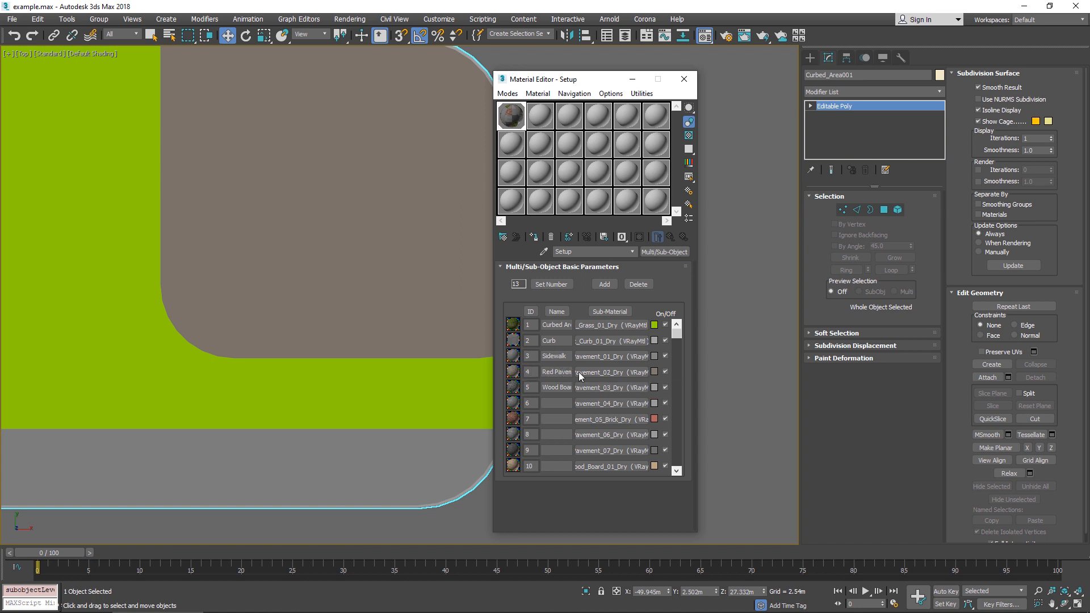
{"action": "left_click", "coordinate": [619, 373]}
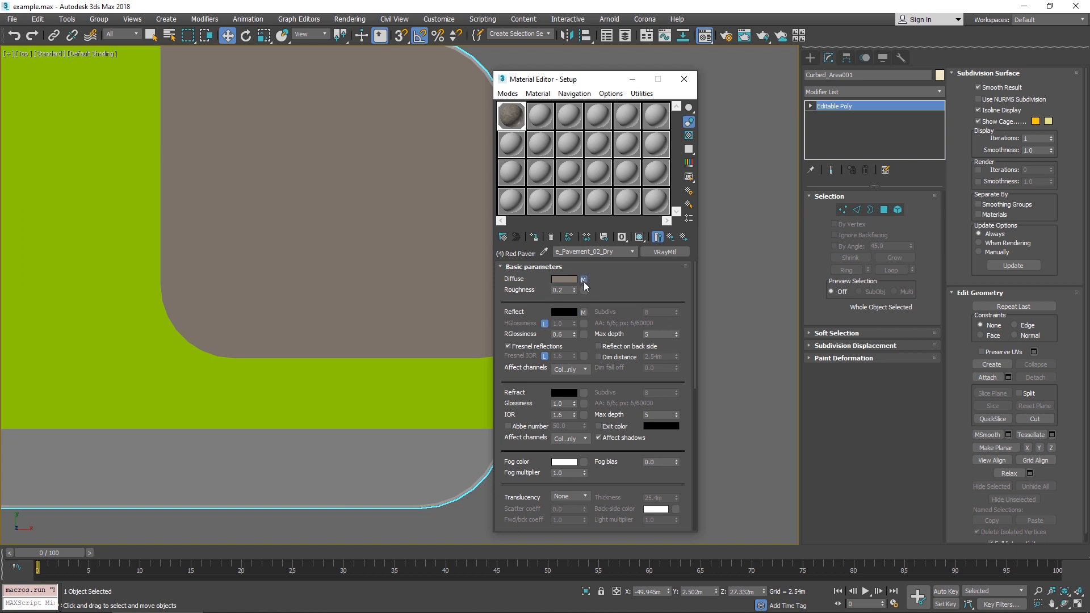
{"action": "left_click", "coordinate": [583, 280]}
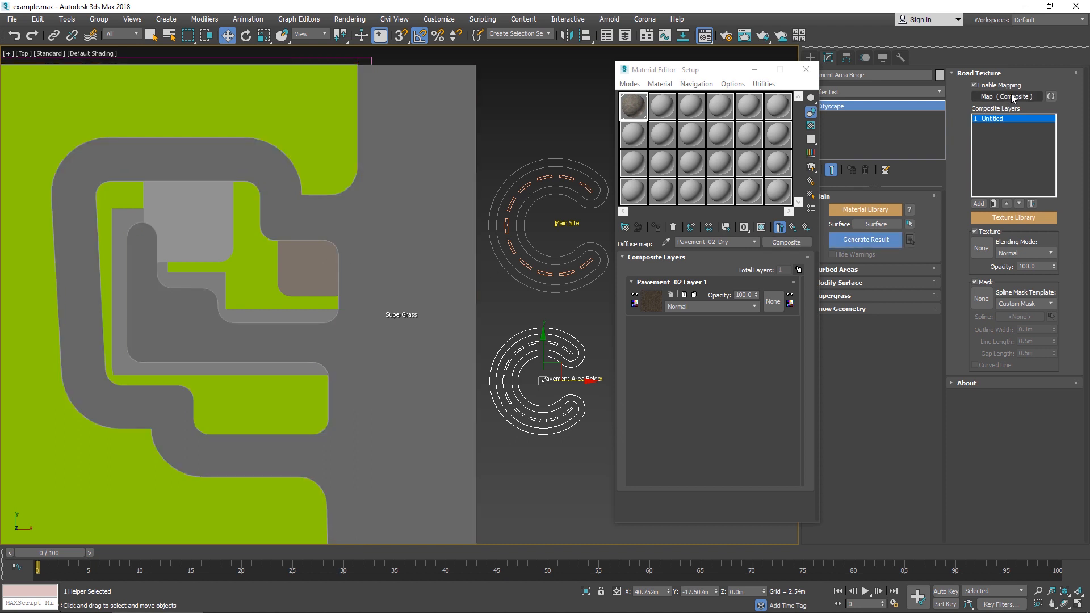
- Assign the Pavement_02_Dry composite map as an instance to Pavement Area Beige's road texture and refresh its layer list
{"action": "mouse_move", "coordinate": [1010, 95]}
{"action": "left_mouse_down"}
{"action": "mouse_move", "coordinate": [786, 241]}
{"action": "mouse_move", "coordinate": [914, 187]}
{"action": "mouse_move", "coordinate": [961, 152]}
{"action": "mouse_move", "coordinate": [998, 98]}
{"action": "left_mouse_up"}
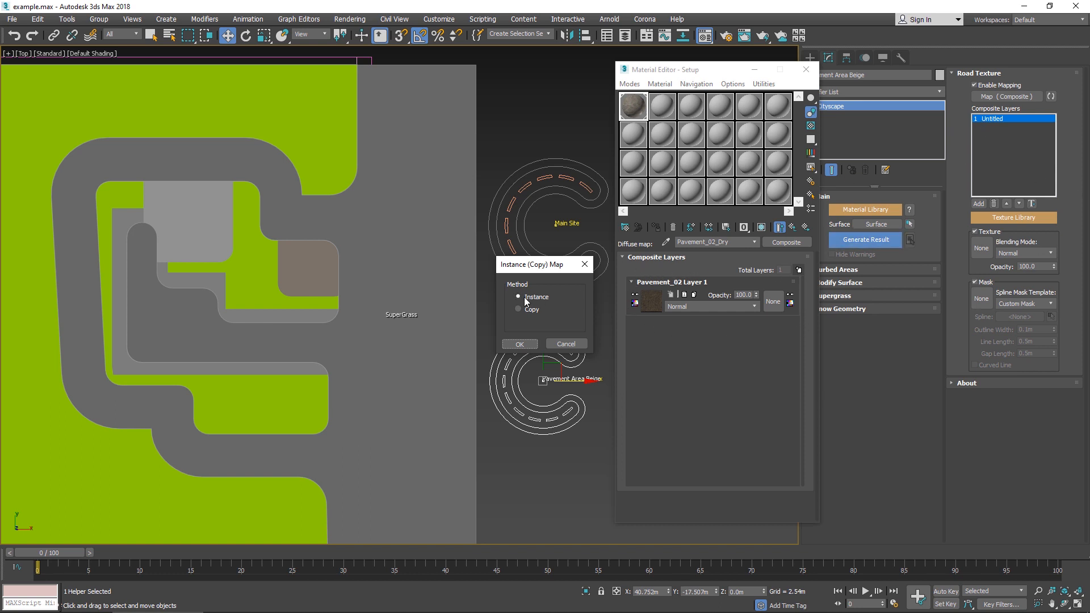
{"action": "left_click", "coordinate": [520, 344]}
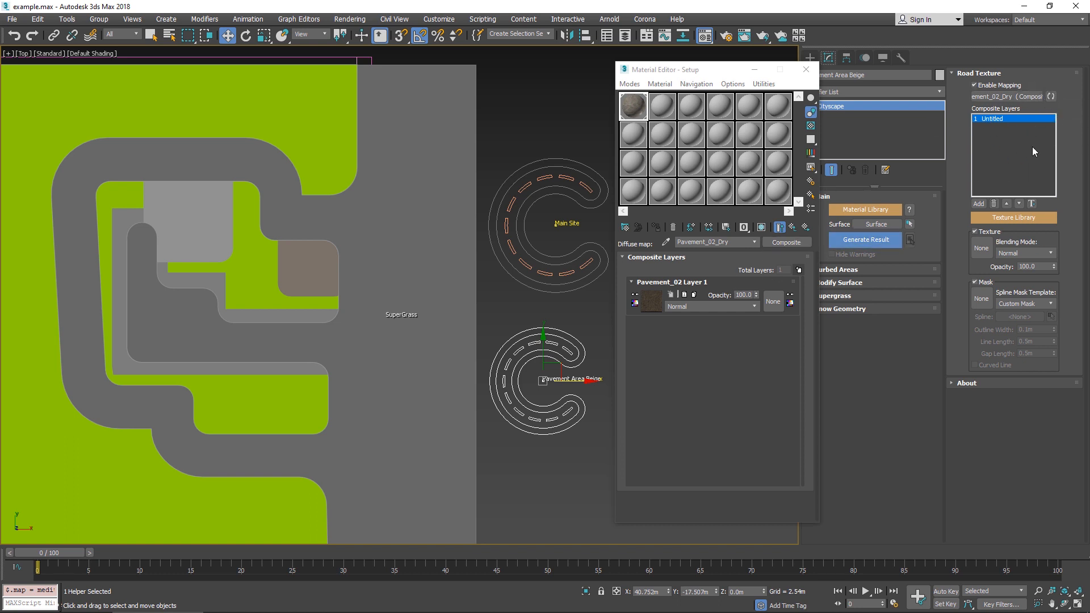
{"action": "left_click", "coordinate": [1055, 99]}
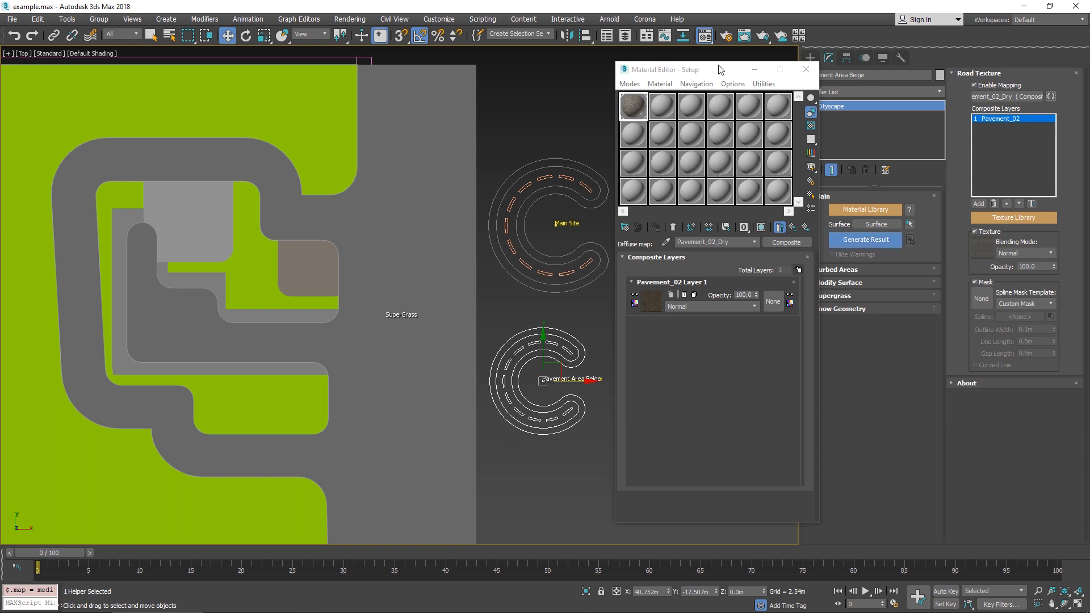
- Add a second composite layer to Pavement Area Beige using the c Black texture template
{"action": "left_click_drag", "start_coordinate": [725, 76], "coordinate": [657, 75]}
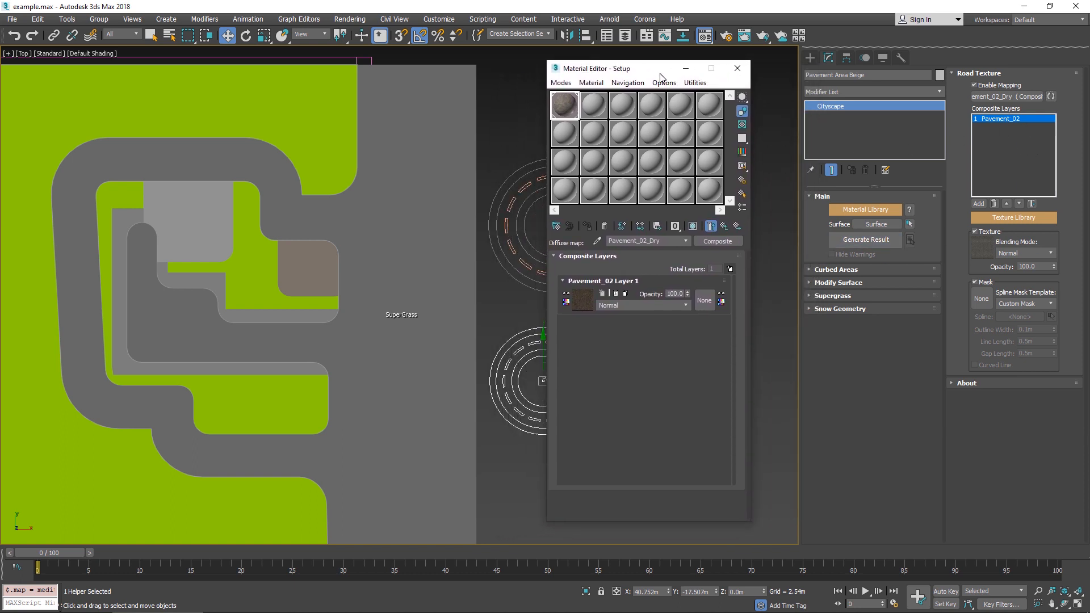
{"action": "scroll", "coordinate": [280, 280], "scroll_direction": "up", "scroll_amount": 8}
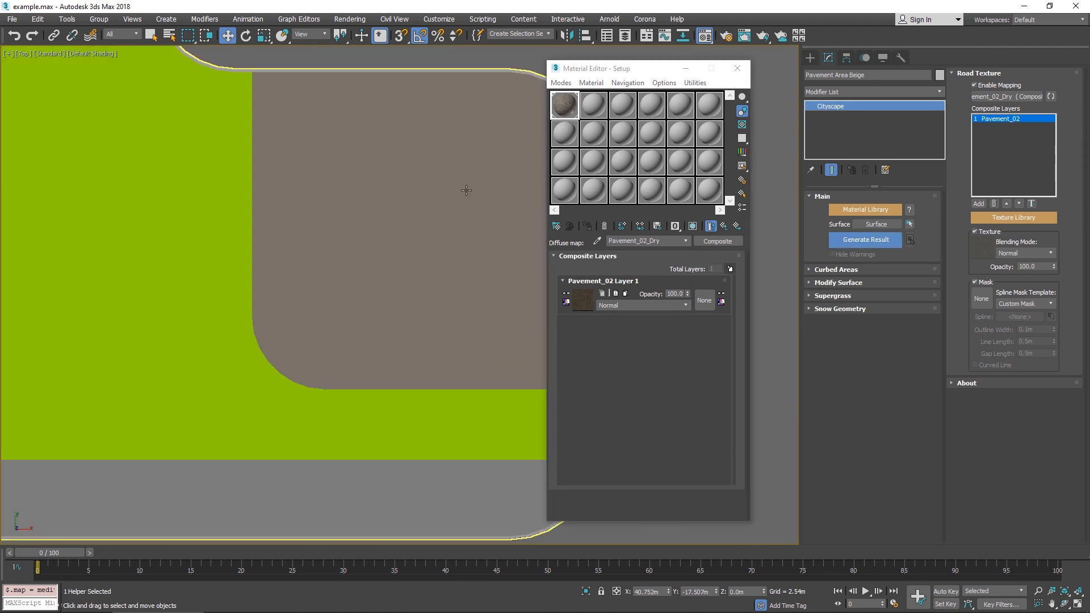
{"action": "middle_click_drag", "start_coordinate": [465, 188], "coordinate": [411, 246]}
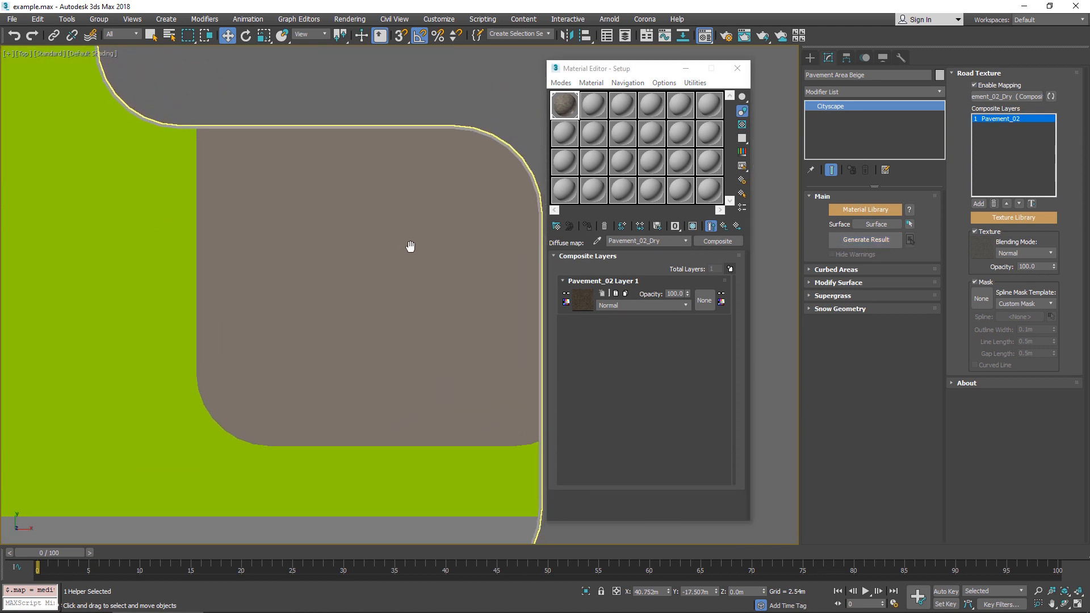
{"action": "left_click", "coordinate": [979, 203]}
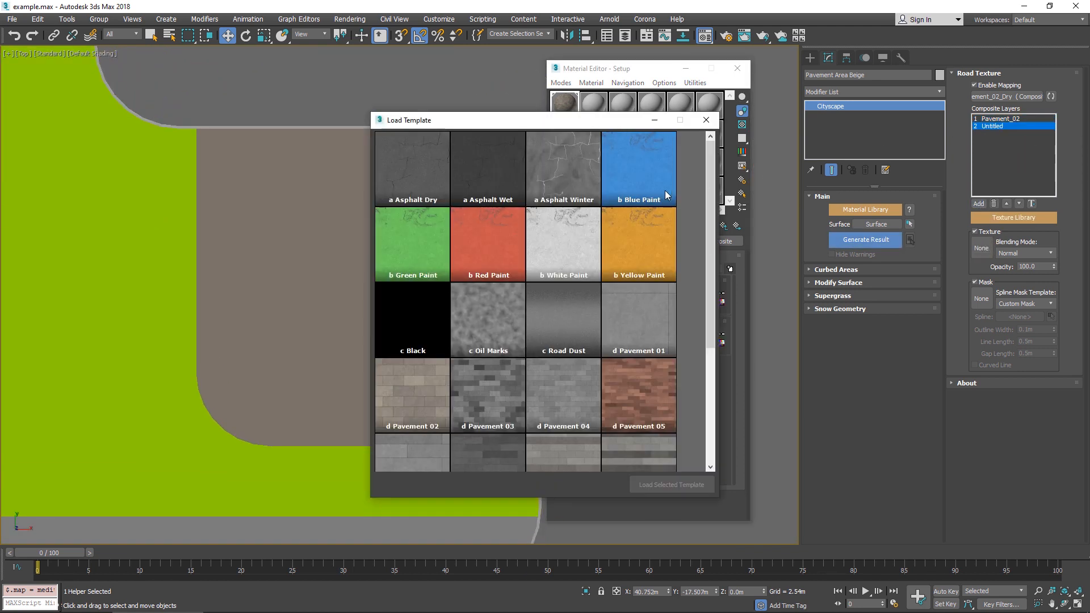
{"action": "double_click", "coordinate": [422, 322]}
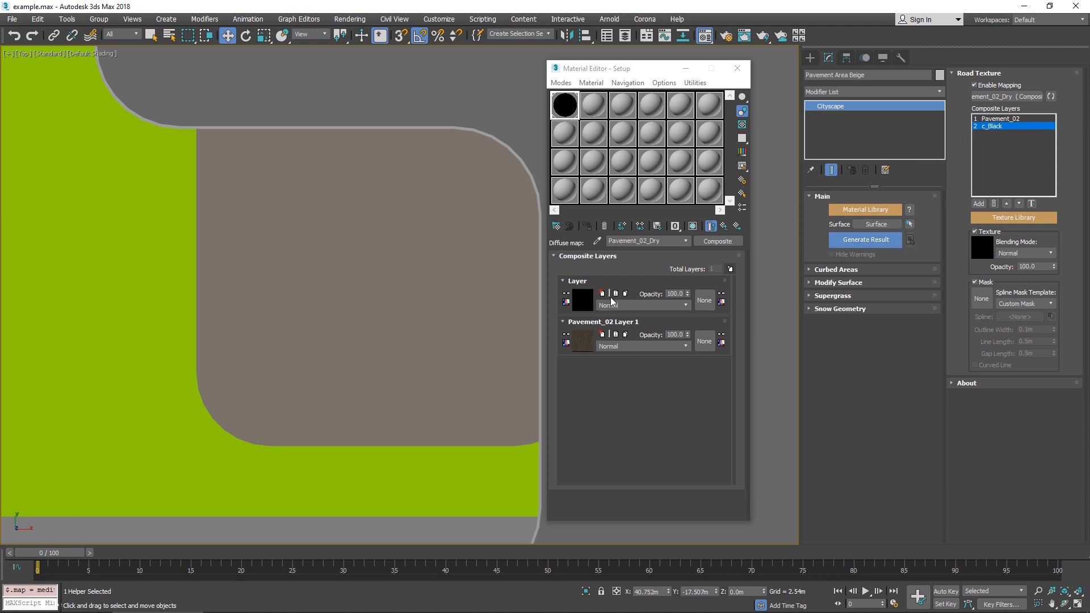
- Draw dozens of three-sided NGon splines in varied sizes, scattered across the brown pavement area
{"action": "left_click", "coordinate": [811, 57]}
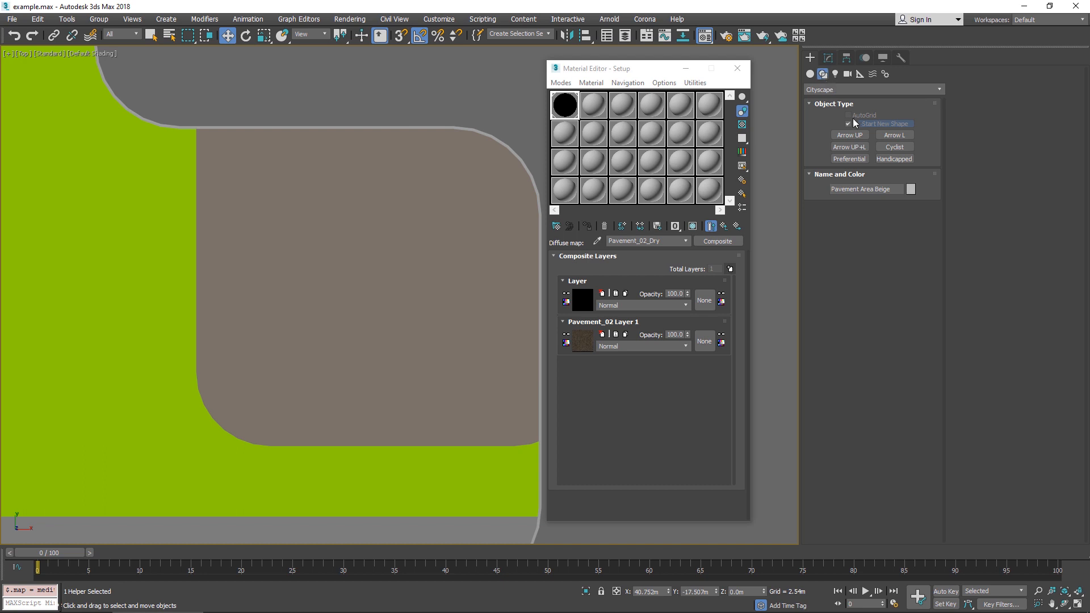
{"action": "left_click", "coordinate": [823, 90]}
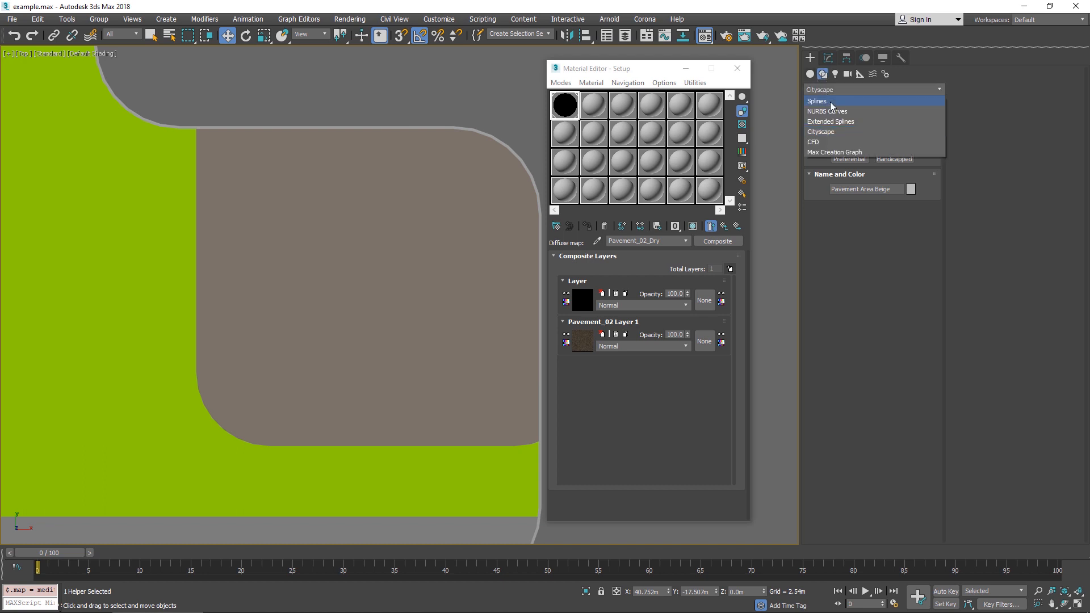
{"action": "left_click", "coordinate": [830, 101]}
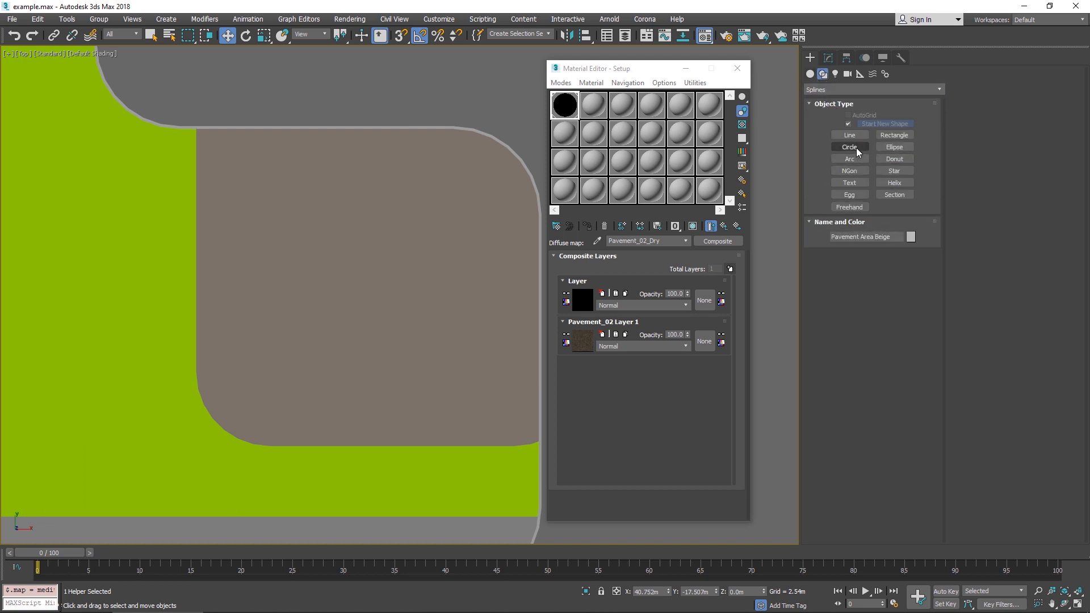
{"action": "left_click", "coordinate": [854, 147]}
{"action": "left_click", "coordinate": [855, 171]}
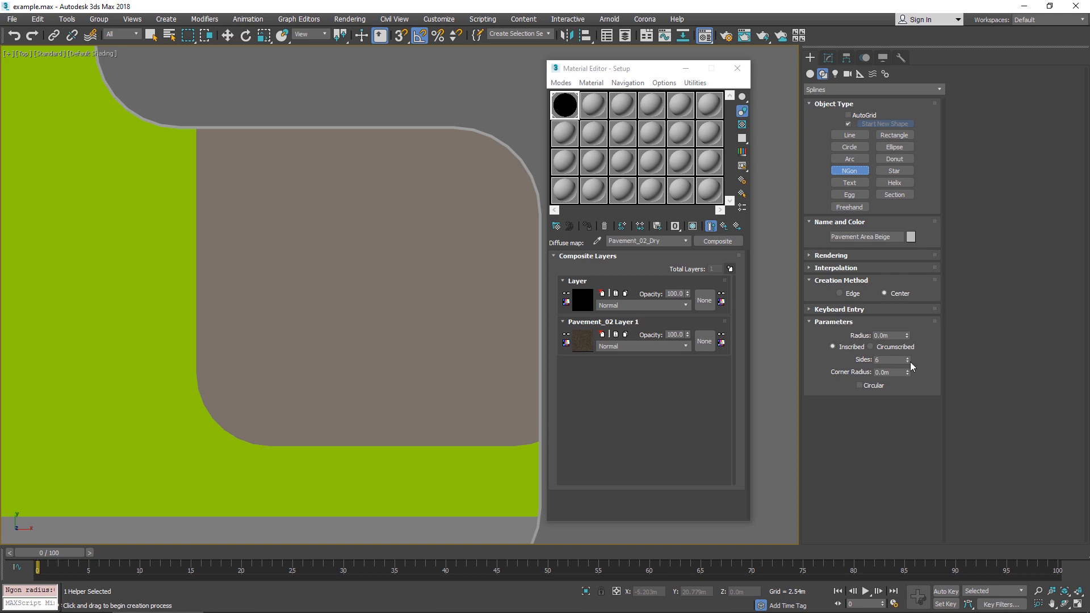
{"action": "key", "text": "F3"}
{"action": "key", "text": "F3"}
{"action": "left_click_drag", "start_coordinate": [256, 212], "coordinate": [374, 312]}
{"action": "key", "text": "F3"}
{"action": "left_click_drag", "start_coordinate": [356, 329], "coordinate": [337, 377]}
{"action": "mouse_move", "coordinate": [352, 356]}
{"action": "left_mouse_down"}
{"action": "mouse_move", "coordinate": [315, 397]}
{"action": "mouse_move", "coordinate": [298, 400]}
{"action": "left_mouse_up"}
{"action": "left_click_drag", "start_coordinate": [265, 390], "coordinate": [252, 364]}
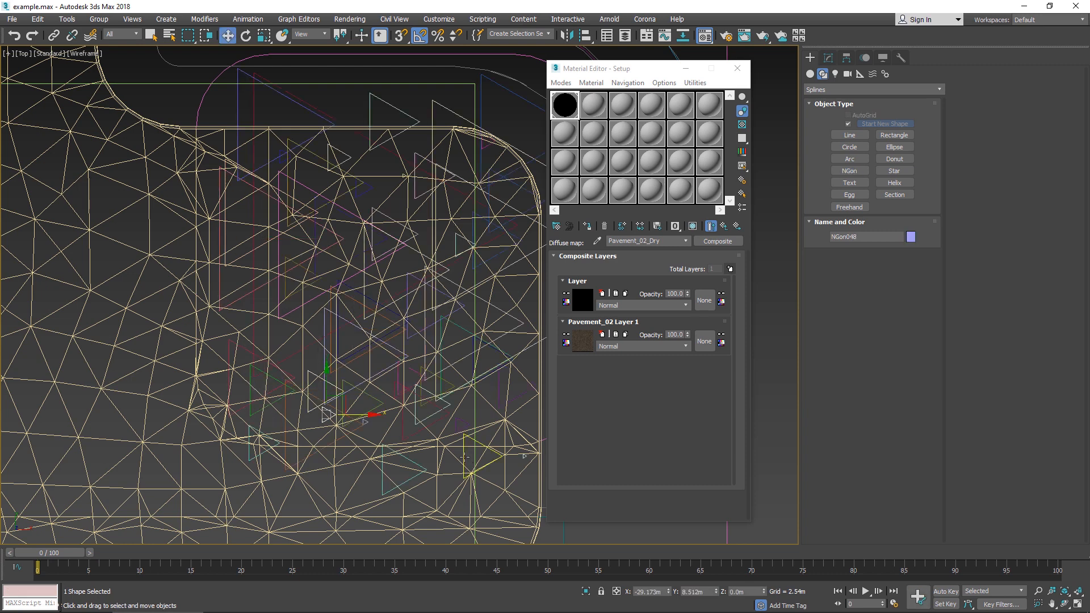
- Isolate all the triangle shapes drawn over the pavement area
{"action": "key", "text": "ctrl+a"}
{"action": "key", "text": "w"}
{"action": "key", "text": "alt+q"}
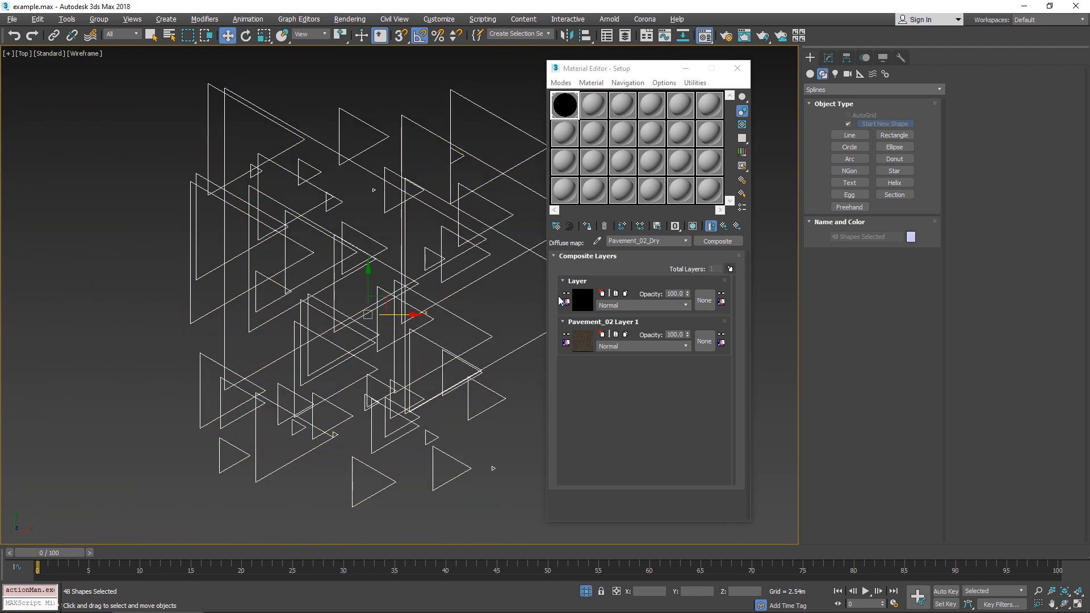
- Rotate several of the isolated triangles individually to different angles so the pattern looks random
{"action": "left_click", "coordinate": [464, 391]}
{"action": "left_click", "coordinate": [419, 352]}
{"action": "key", "text": "e"}
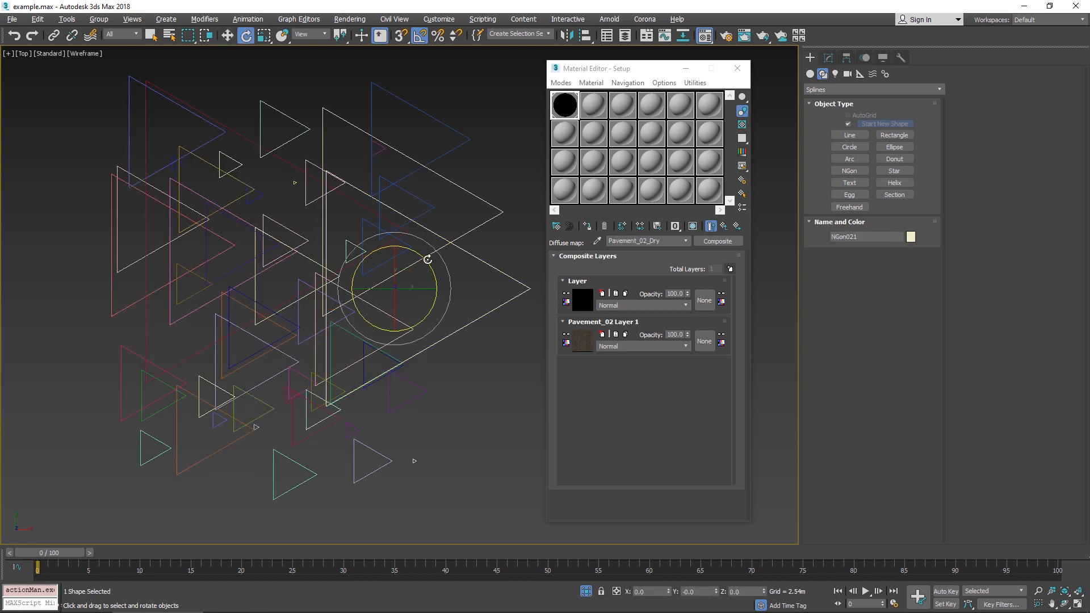
{"action": "left_click_drag", "start_coordinate": [426, 259], "coordinate": [282, 253]}
{"action": "left_click", "coordinate": [235, 271]}
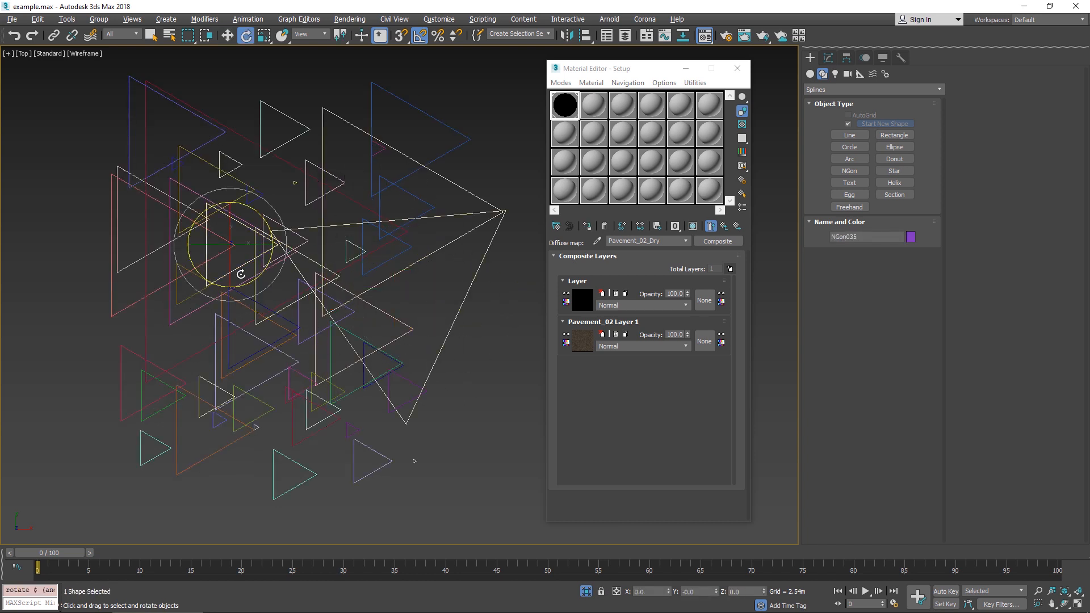
{"action": "left_click_drag", "start_coordinate": [196, 364], "coordinate": [224, 389]}
{"action": "left_click_drag", "start_coordinate": [372, 181], "coordinate": [391, 202]}
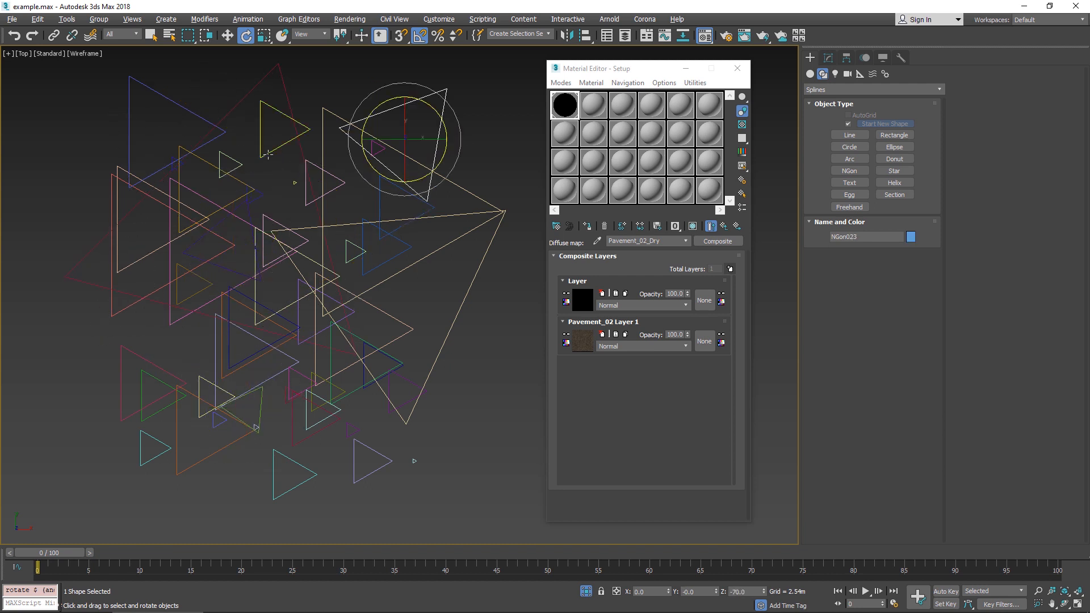
{"action": "left_click_drag", "start_coordinate": [260, 119], "coordinate": [233, 141]}
{"action": "left_click_drag", "start_coordinate": [206, 217], "coordinate": [236, 233]}
{"action": "left_click_drag", "start_coordinate": [232, 372], "coordinate": [277, 396]}
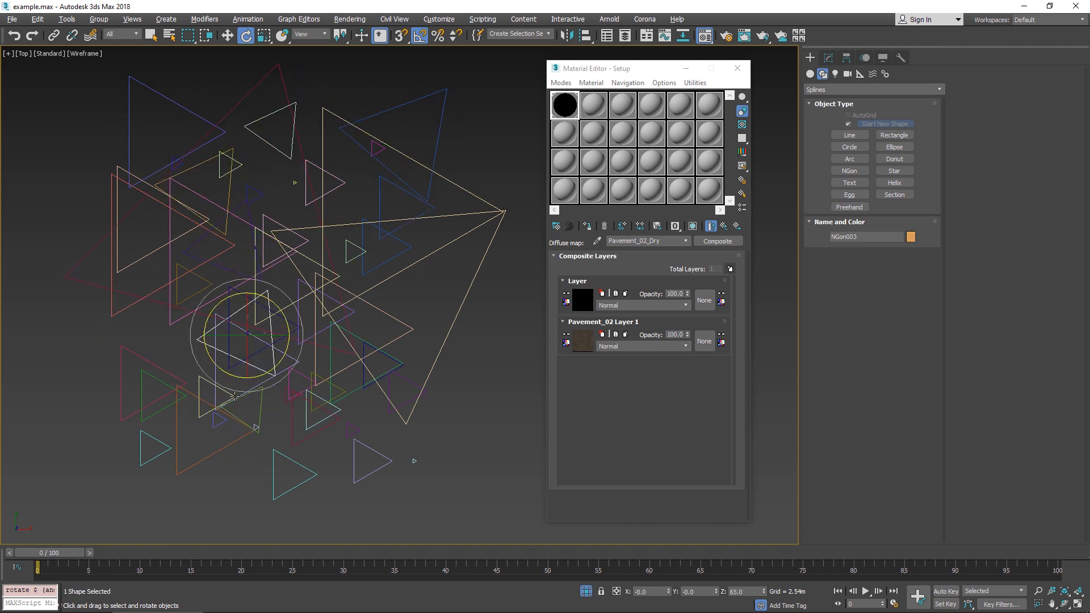
{"action": "left_click", "coordinate": [170, 402]}
{"action": "left_click_drag", "start_coordinate": [170, 401], "coordinate": [172, 390]}
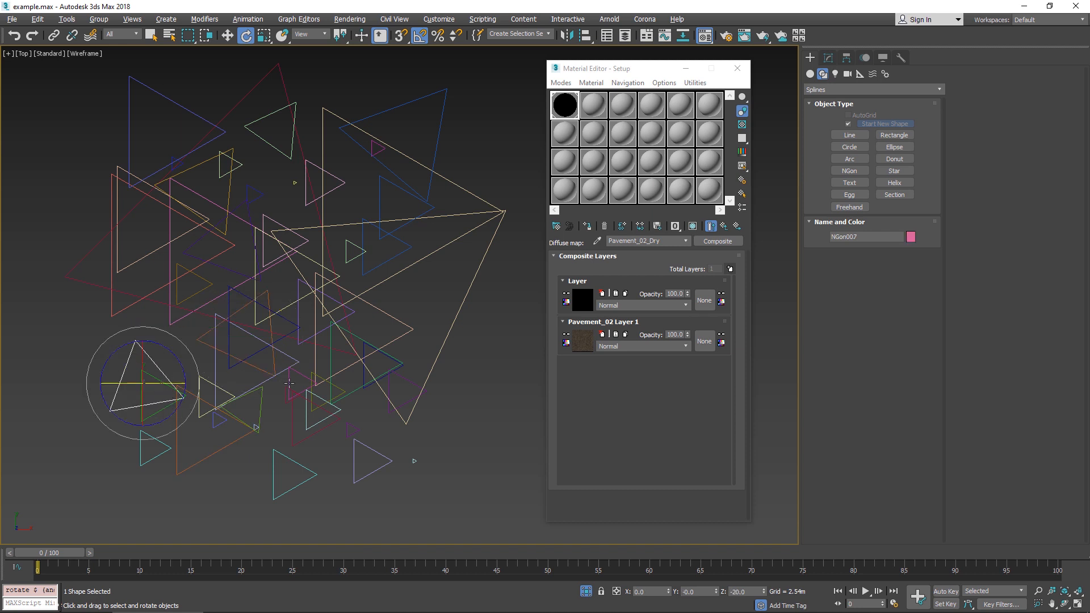
- Convert the selected triangle to an Editable Spline and attach all the other NGons to it
{"action": "right_click", "coordinate": [130, 361]}
{"action": "mouse_move", "coordinate": [227, 477]}
{"action": "left_click", "coordinate": [286, 477]}
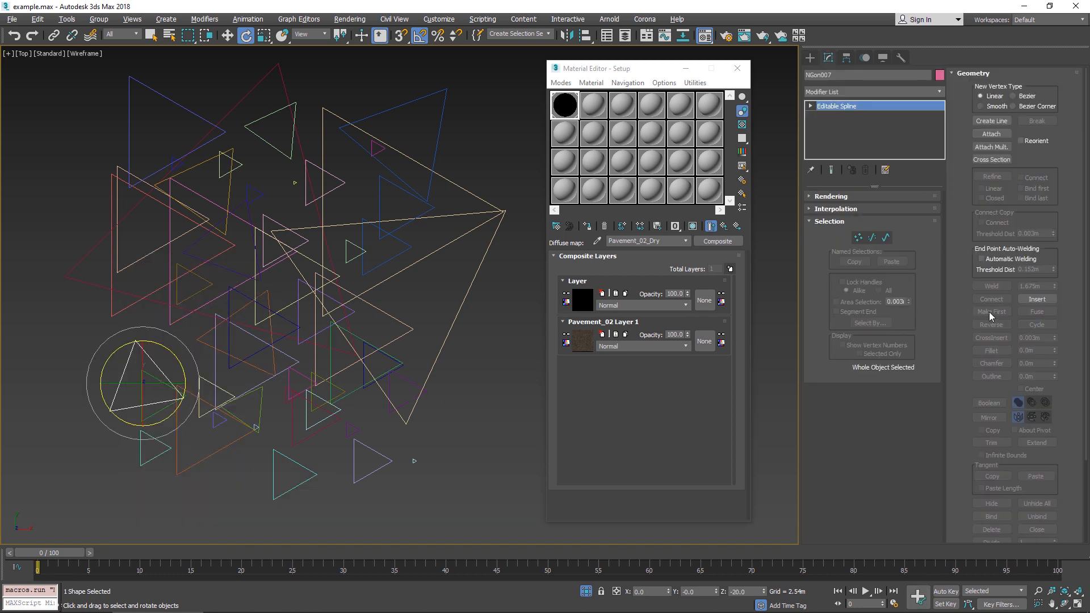
{"action": "left_click", "coordinate": [1006, 149]}
{"action": "key", "text": "ctrl+a"}
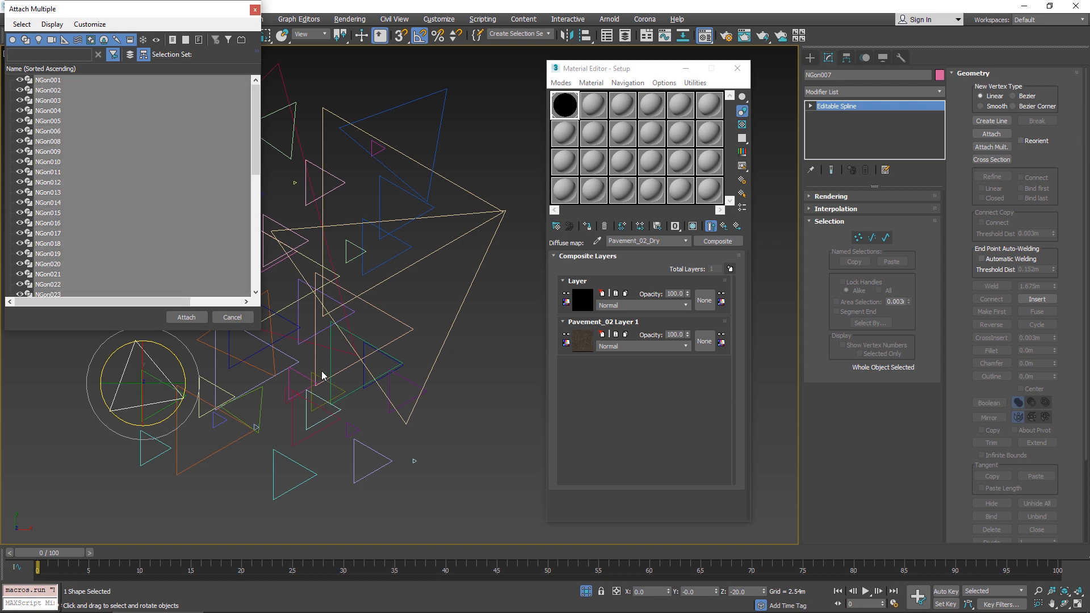
{"action": "left_click", "coordinate": [187, 318]}
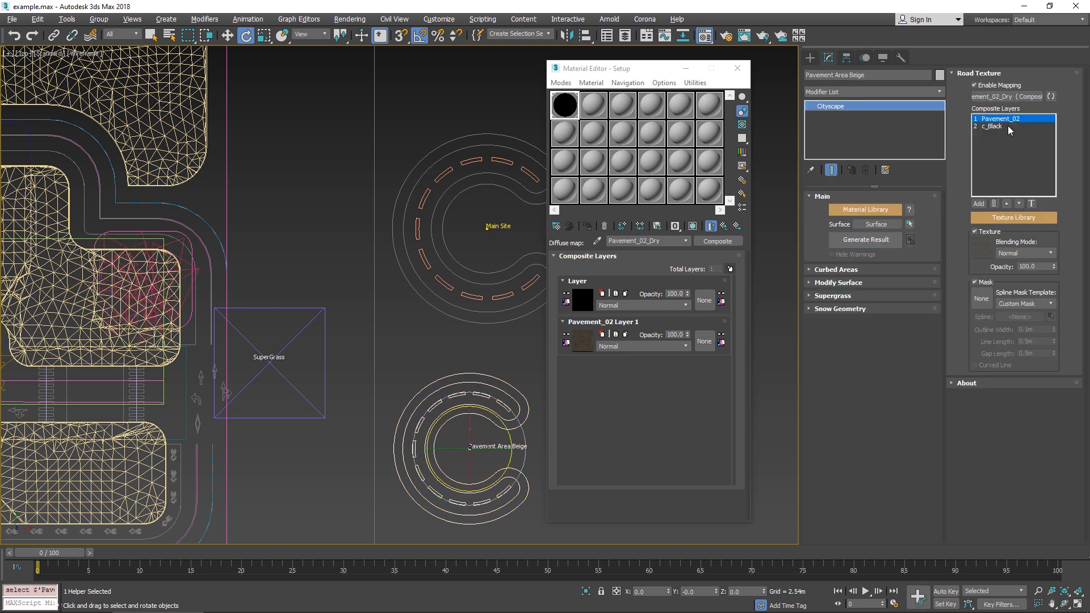
- Mask Pavement Area Beige's c_Black layer with the Single Line template, 0.03 m outline width, using the attached triangle spline
{"action": "left_click", "coordinate": [993, 127]}
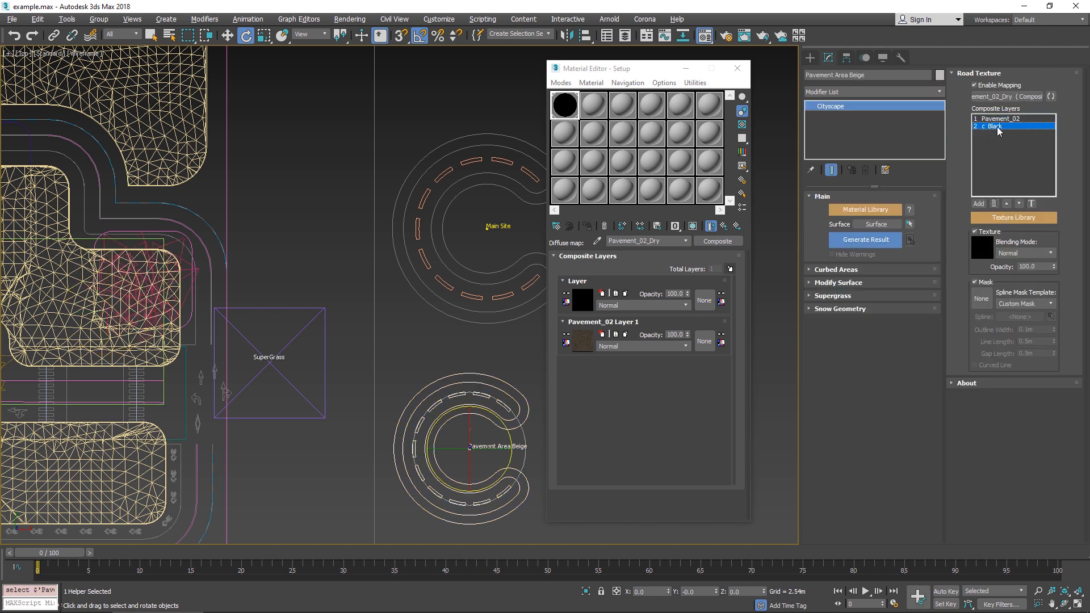
{"action": "left_click", "coordinate": [1029, 305]}
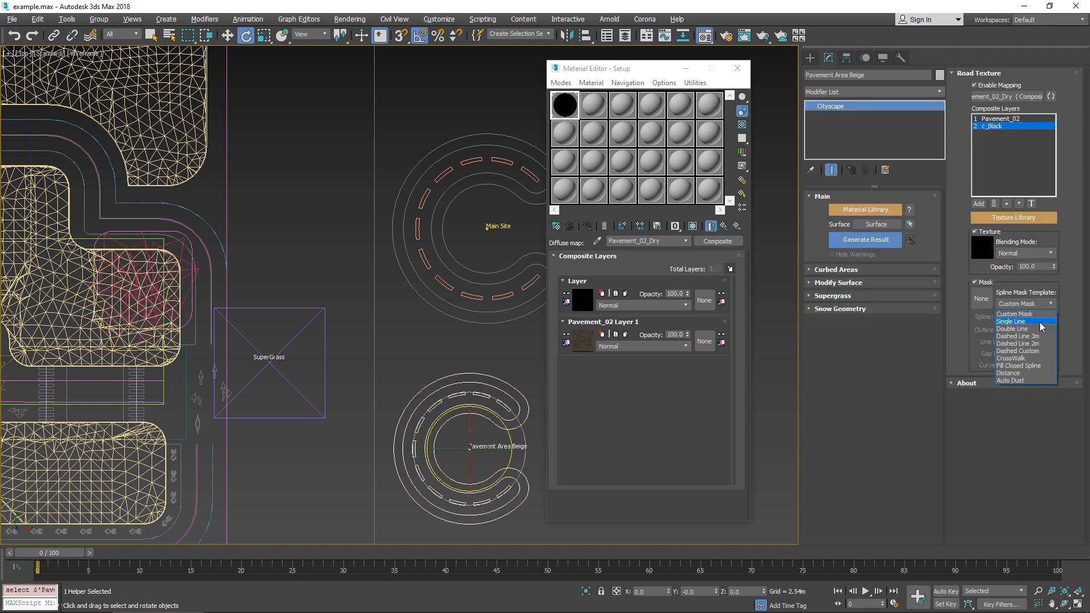
{"action": "left_click", "coordinate": [1041, 324]}
{"action": "left_click", "coordinate": [1029, 330]}
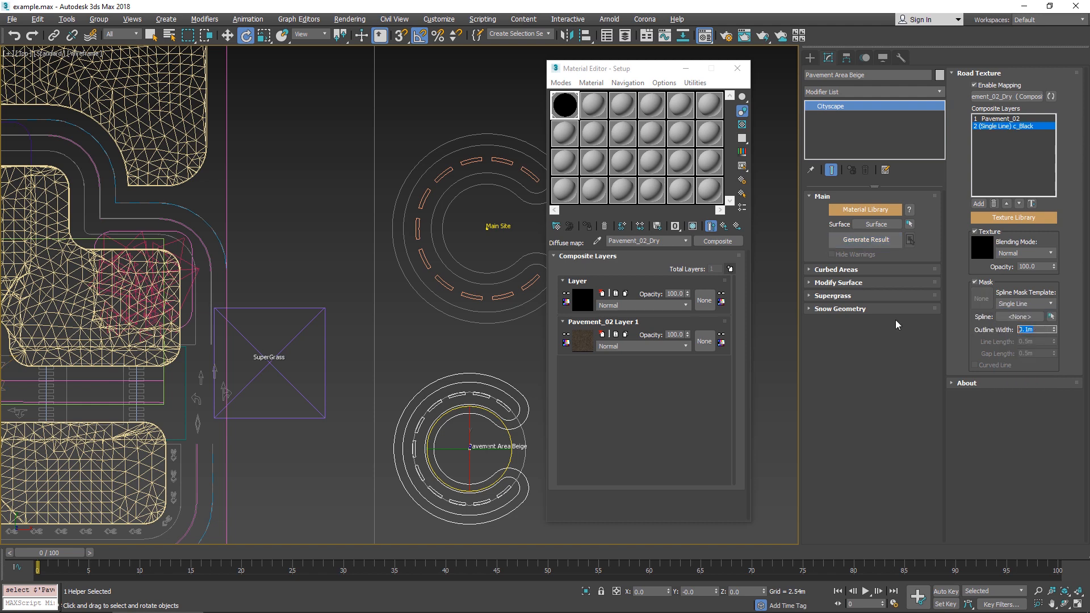
{"action": "key", "text": "BackSpace"}
{"action": "key", "text": "BackSpace"}
{"action": "key", "text": "BackSpace"}
{"action": "type", "text": ".03"}
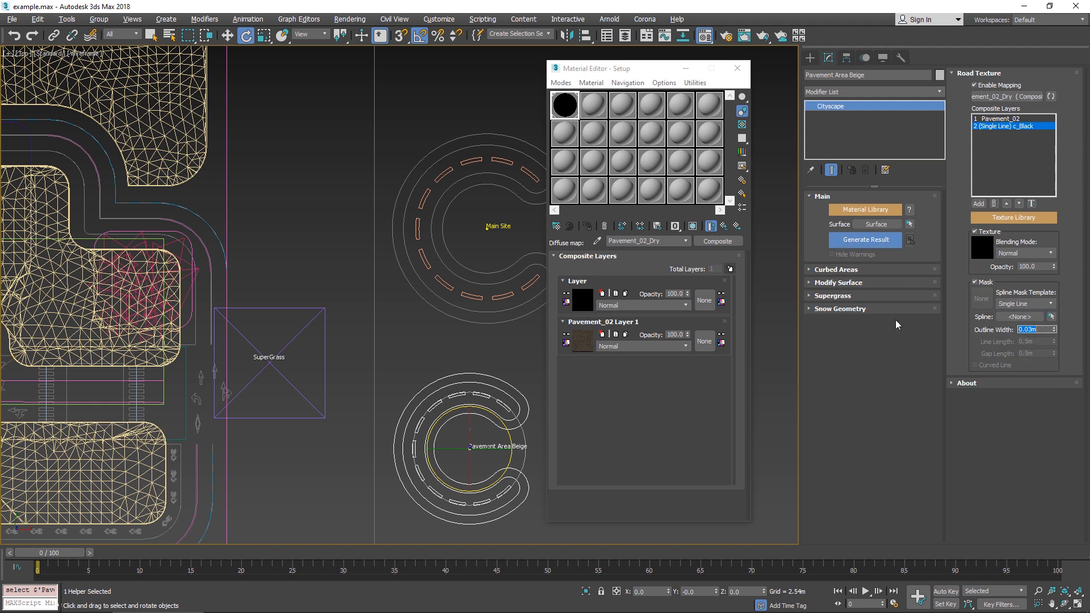
{"action": "key", "text": "Return"}
{"action": "scroll", "coordinate": [123, 273], "scroll_direction": "up", "scroll_amount": 5}
{"action": "left_click", "coordinate": [219, 253]}
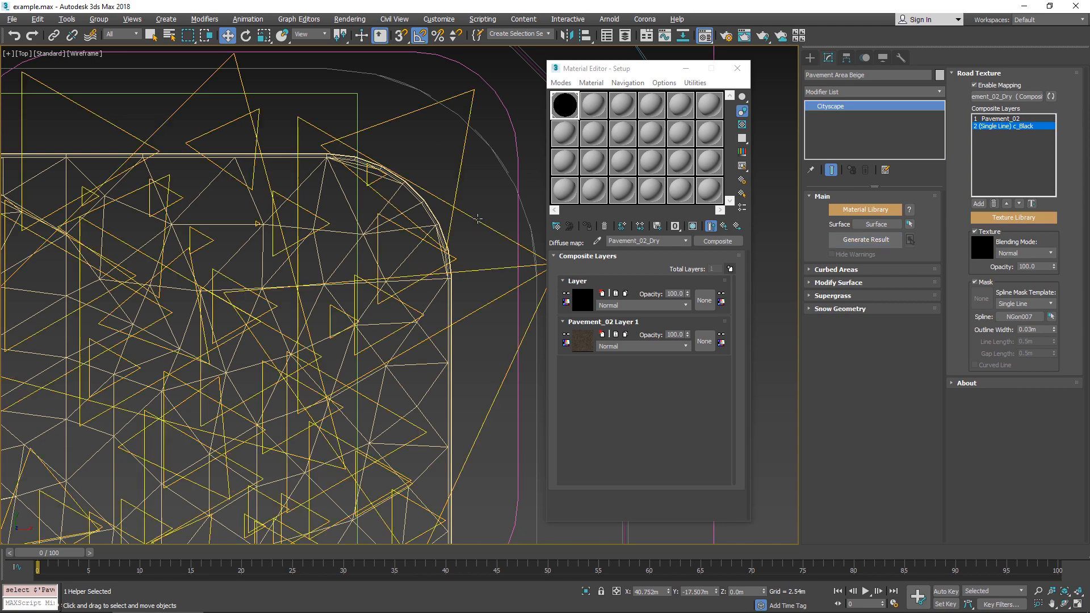
- Rename the attached triangle spline to Triangles
{"action": "left_click", "coordinate": [475, 219]}
{"action": "double_click", "coordinate": [841, 76]}
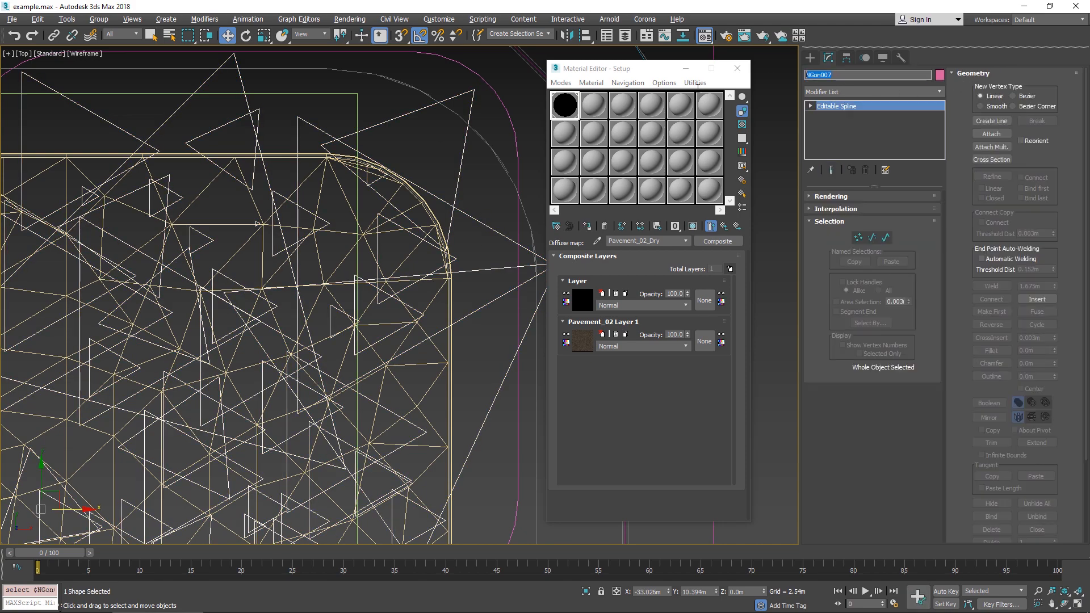
{"action": "type", "text": "Triangles"}
- Reselect the Pavement Area Beige helper and generate its result
{"action": "scroll", "coordinate": [336, 196], "scroll_direction": "down", "scroll_amount": 10}
{"action": "left_click", "coordinate": [506, 295]}
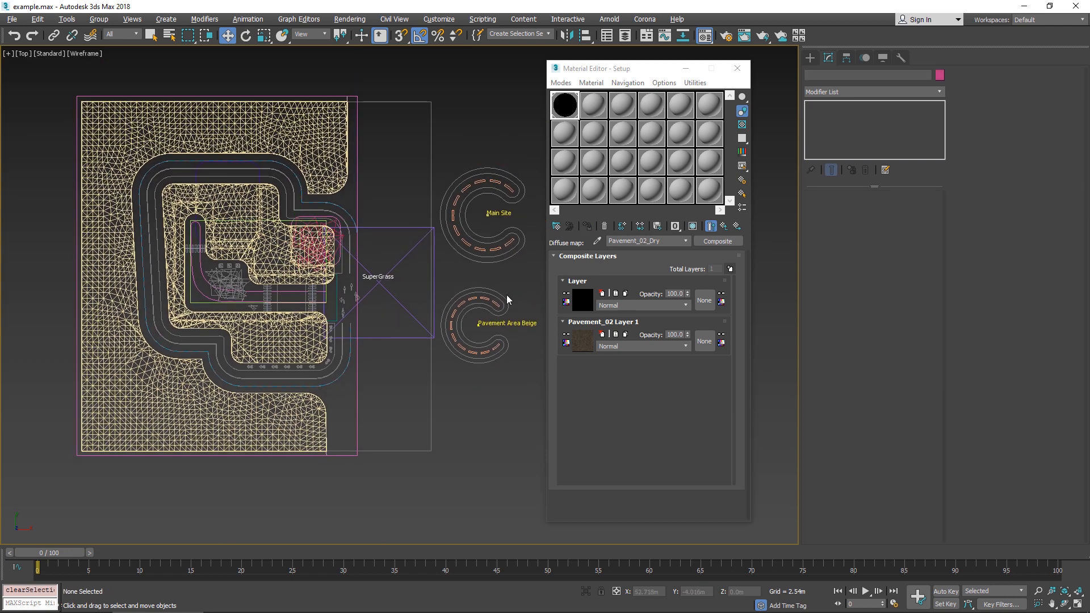
{"action": "left_click", "coordinate": [506, 294]}
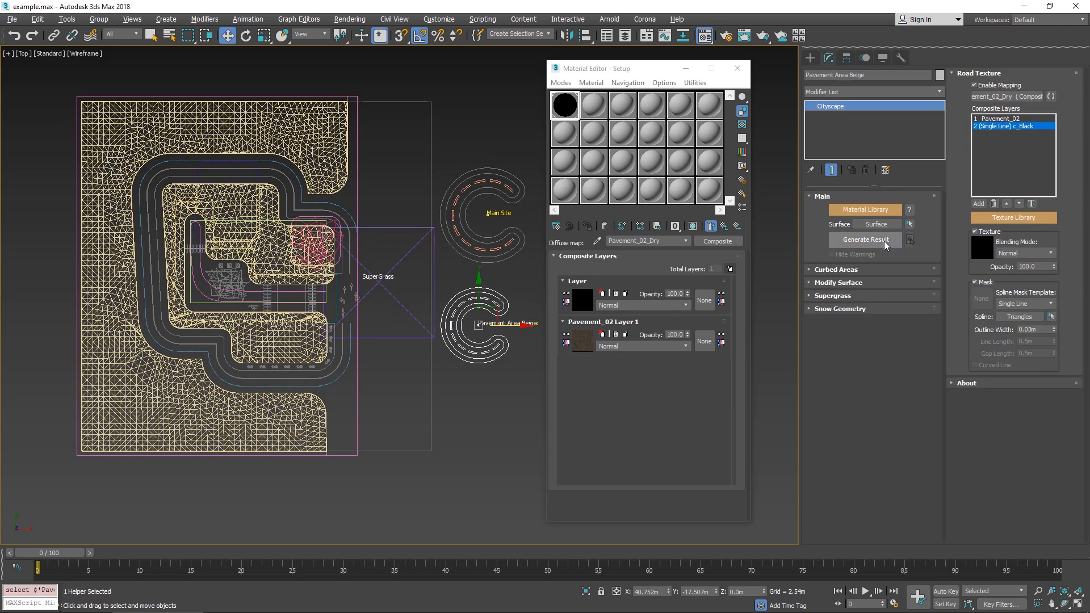
{"action": "left_click", "coordinate": [883, 241]}
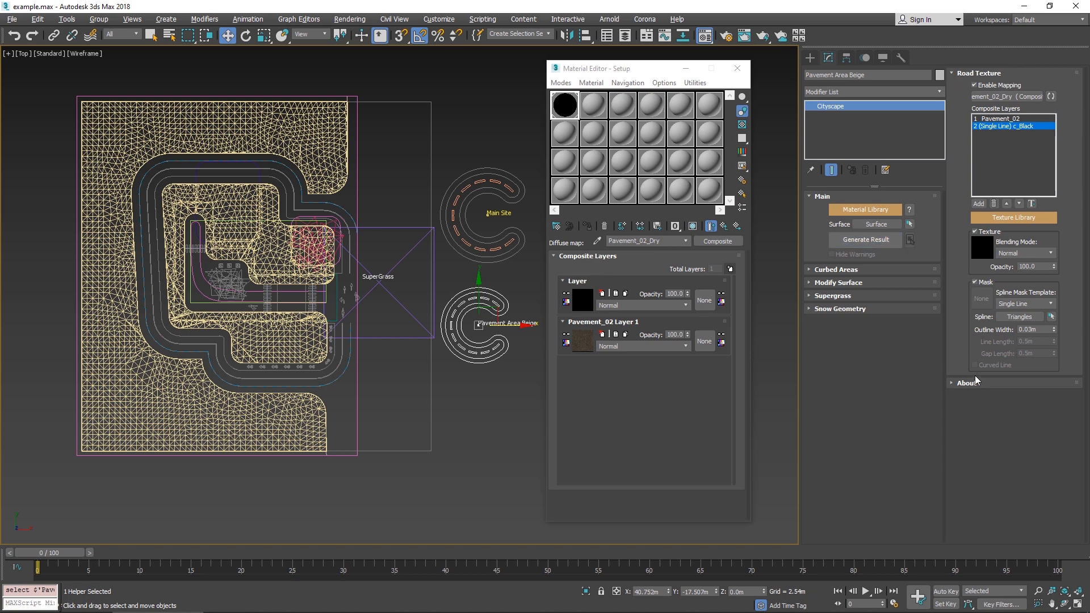
{"action": "scroll", "coordinate": [287, 243], "scroll_direction": "up", "scroll_amount": 6}
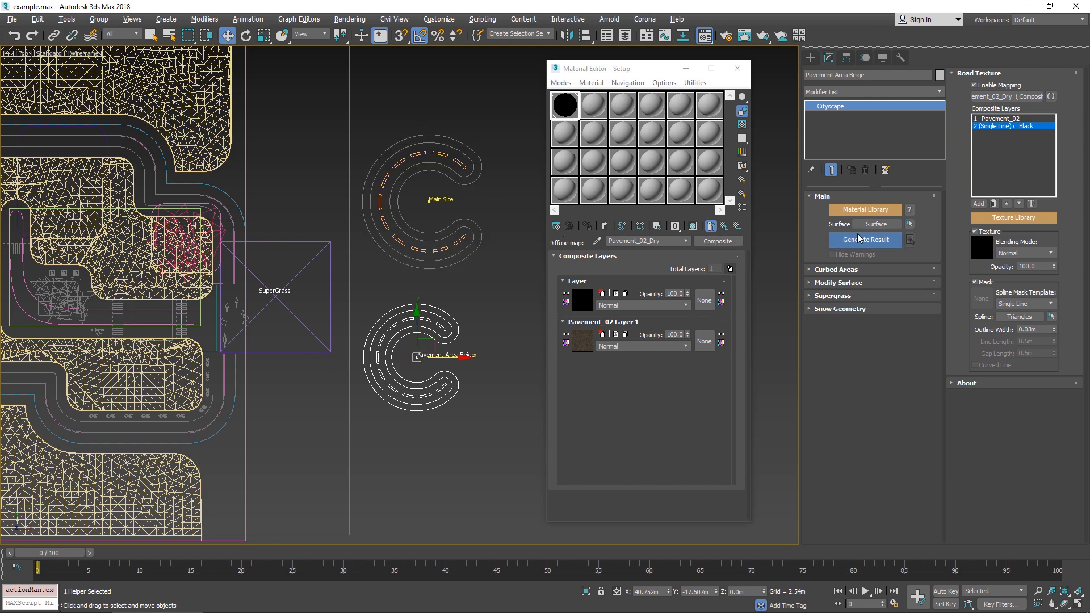
{"action": "left_click", "coordinate": [880, 239]}
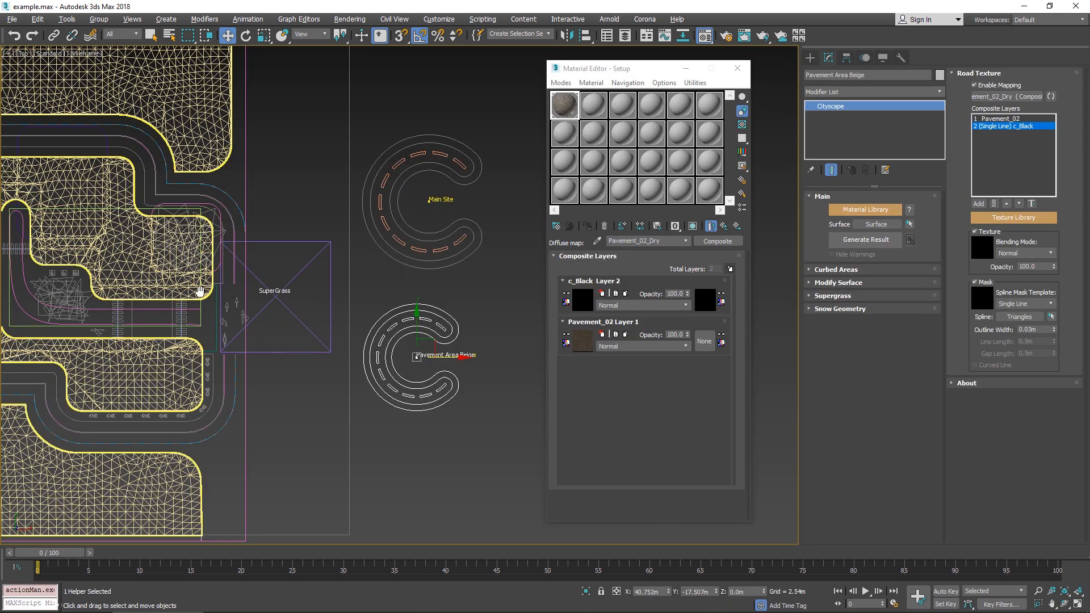
- Render an angled shaded view of the brown pavement area and inspect the black triangle lines
{"action": "scroll", "coordinate": [201, 292], "scroll_direction": "up", "scroll_amount": 4}
{"action": "middle_click_drag", "start_coordinate": [201, 291], "coordinate": [339, 408]}
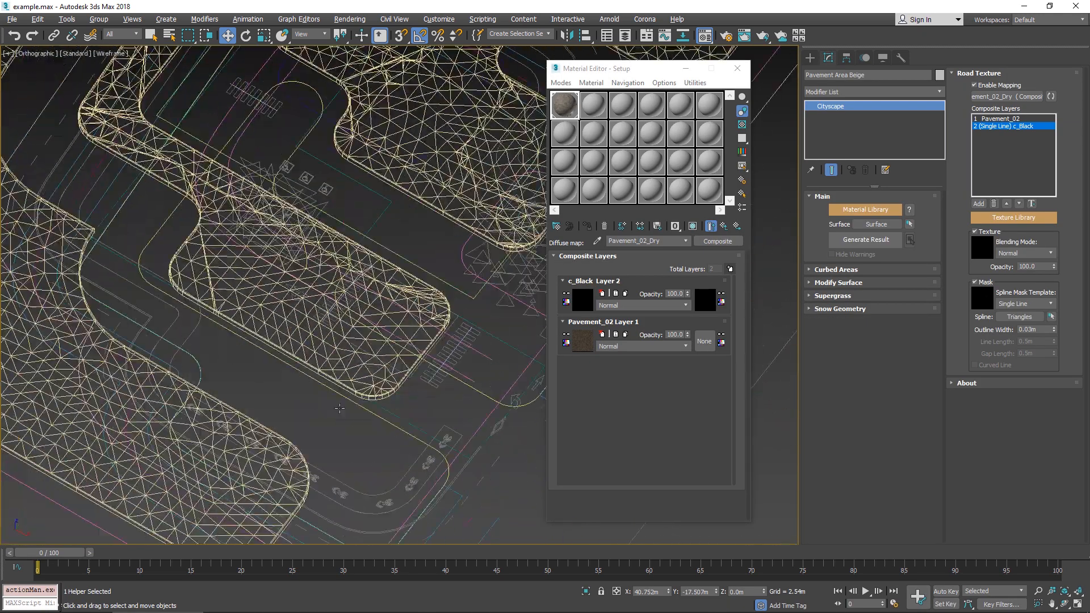
{"action": "scroll", "coordinate": [339, 408], "scroll_direction": "up", "scroll_amount": 8}
{"action": "key", "text": "F3"}
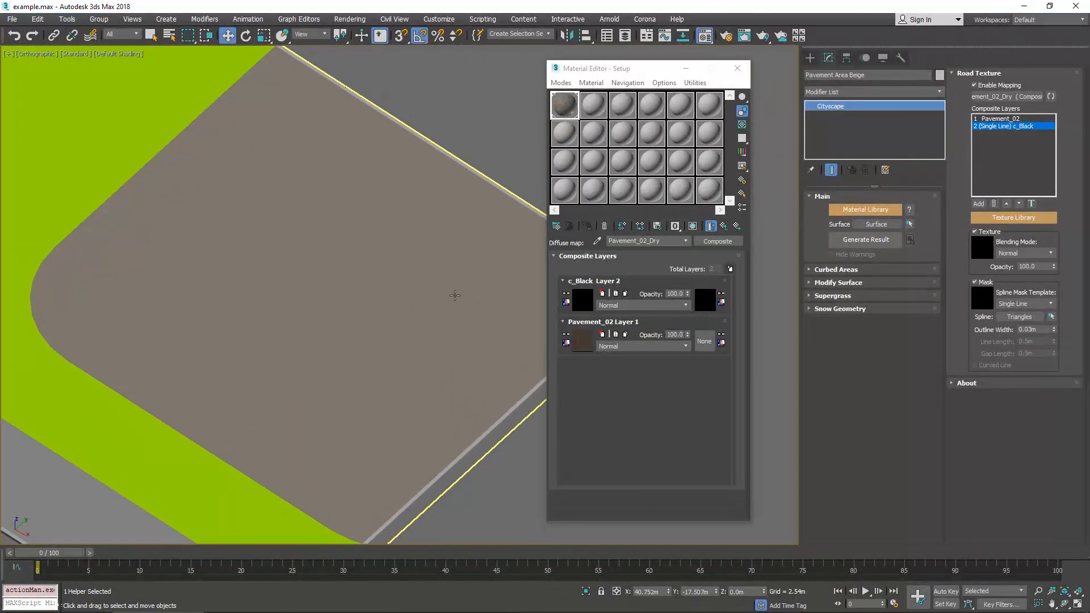
{"action": "scroll", "coordinate": [454, 296], "scroll_direction": "down", "scroll_amount": 4}
{"action": "key", "text": "shift+q"}
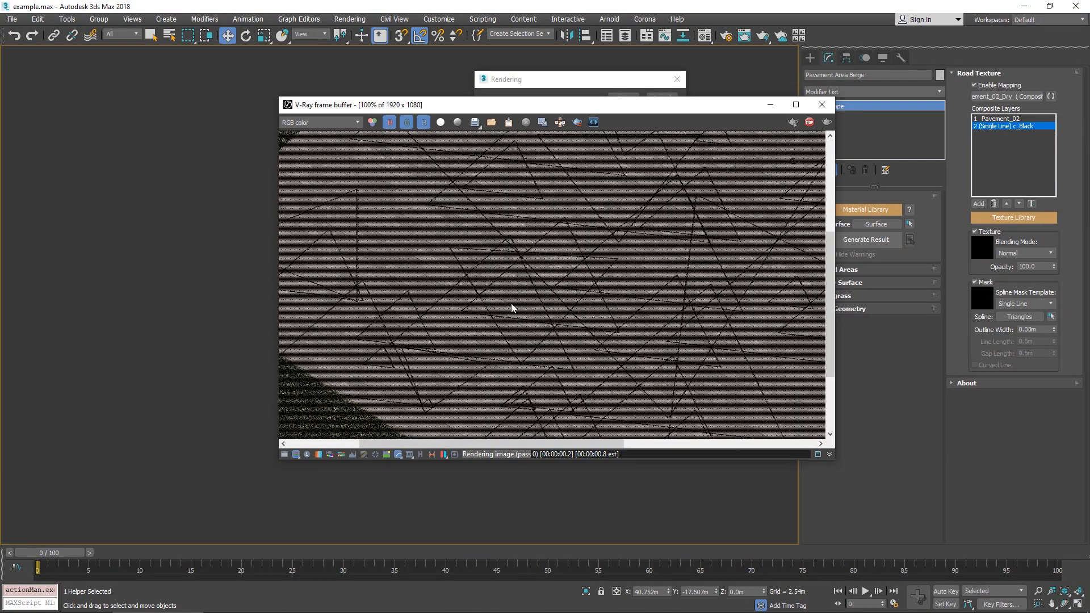
{"action": "scroll", "coordinate": [456, 331], "scroll_direction": "down", "scroll_amount": 1}
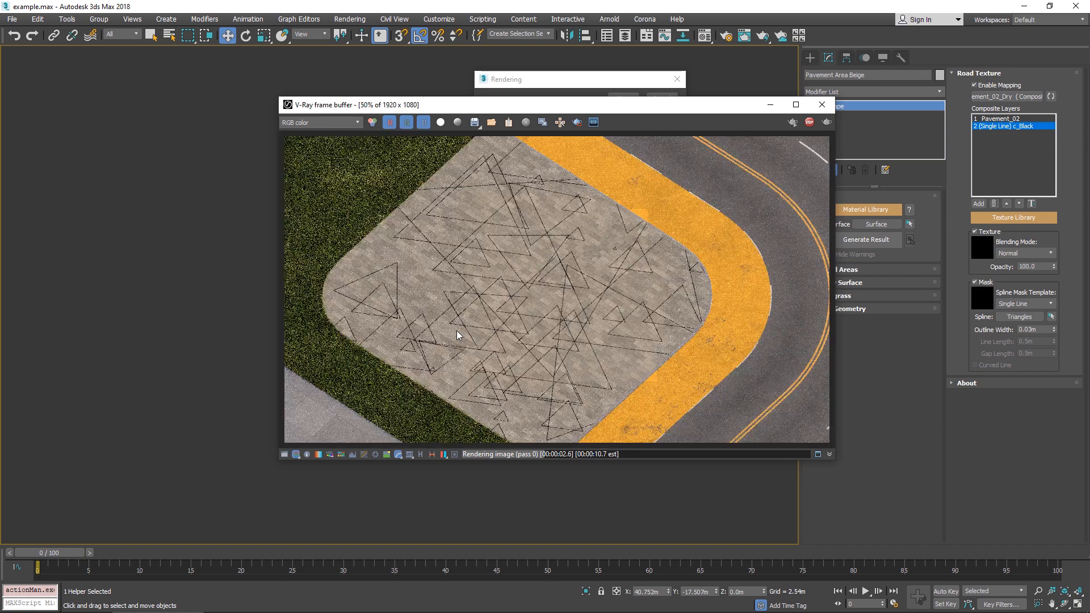
{"action": "scroll", "coordinate": [457, 330], "scroll_direction": "up", "scroll_amount": 1}
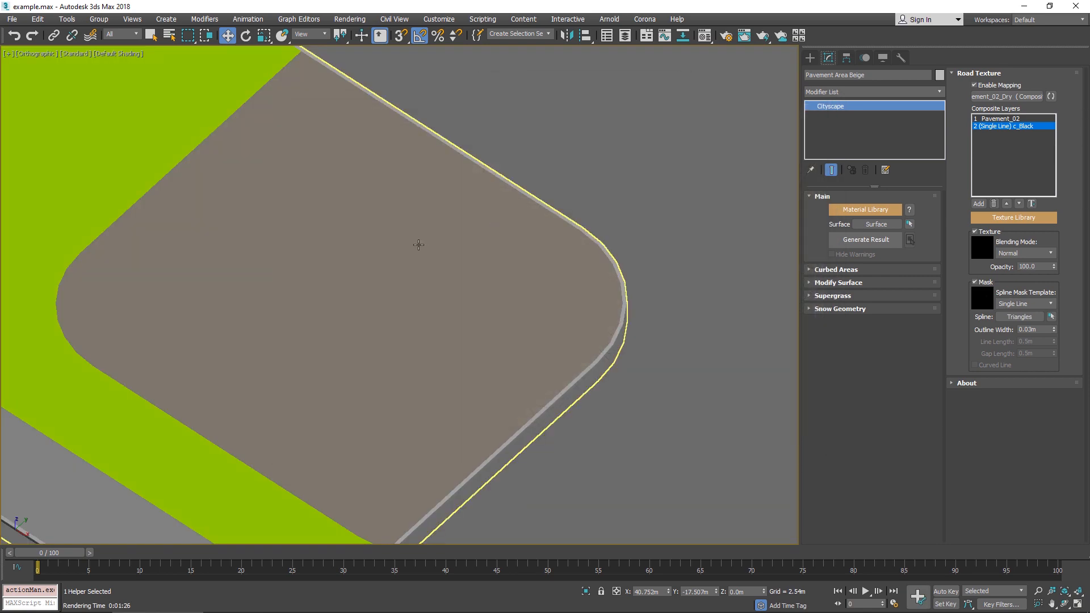
- Isolate the Triangles spline and the Pavement Area Beige helper in a top wireframe view
{"action": "key", "text": "t"}
{"action": "scroll", "coordinate": [419, 244], "scroll_direction": "down", "scroll_amount": 5}
{"action": "key", "text": "F3"}
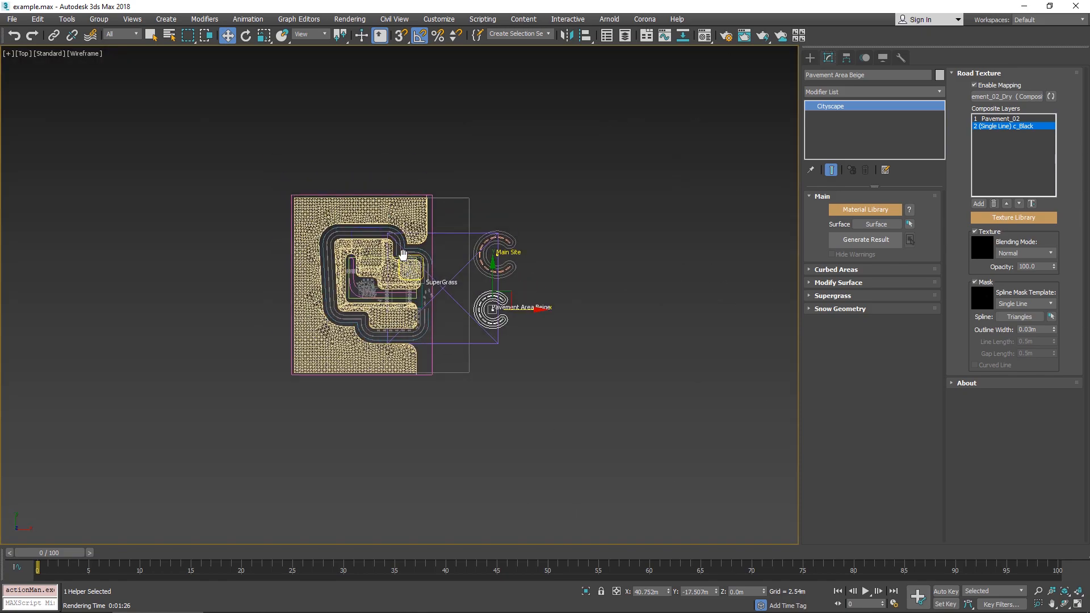
{"action": "scroll", "coordinate": [449, 272], "scroll_direction": "up", "scroll_amount": 5}
{"action": "scroll", "coordinate": [466, 286], "scroll_direction": "up", "scroll_amount": 2}
{"action": "left_click", "coordinate": [581, 304]}
{"action": "middle_click_drag", "start_coordinate": [612, 320], "coordinate": [401, 291]}
{"action": "scroll", "coordinate": [401, 292], "scroll_direction": "down", "scroll_amount": 3}
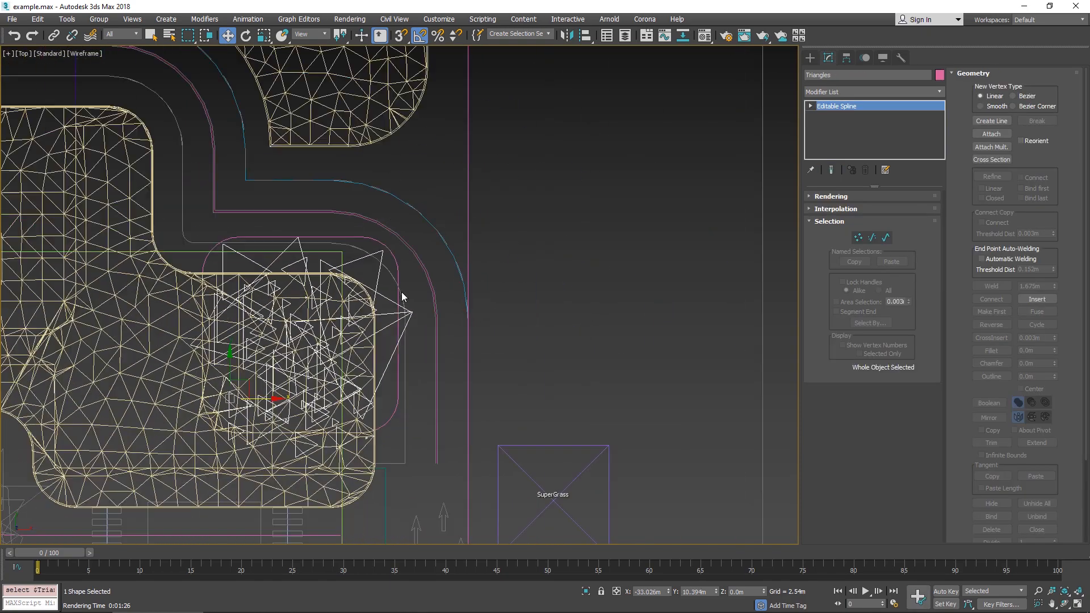
{"action": "scroll", "coordinate": [647, 269], "scroll_direction": "down", "scroll_amount": 5}
{"action": "scroll", "coordinate": [685, 296], "scroll_direction": "up", "scroll_amount": 5}
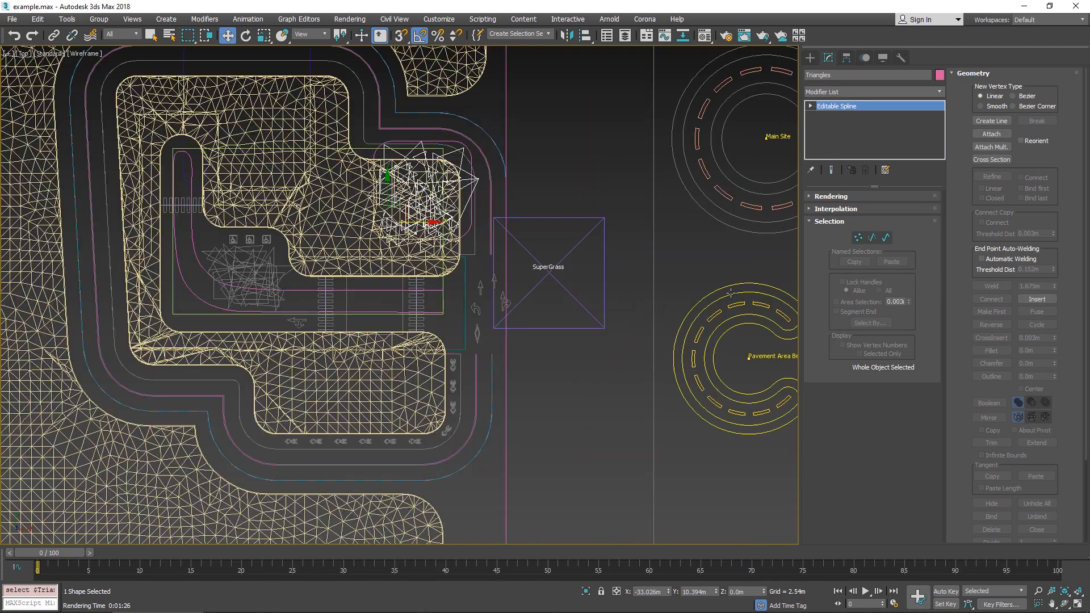
{"action": "left_click", "coordinate": [731, 302], "text": "ctrl"}
{"action": "key", "text": "q"}
{"action": "key", "text": "alt+q"}
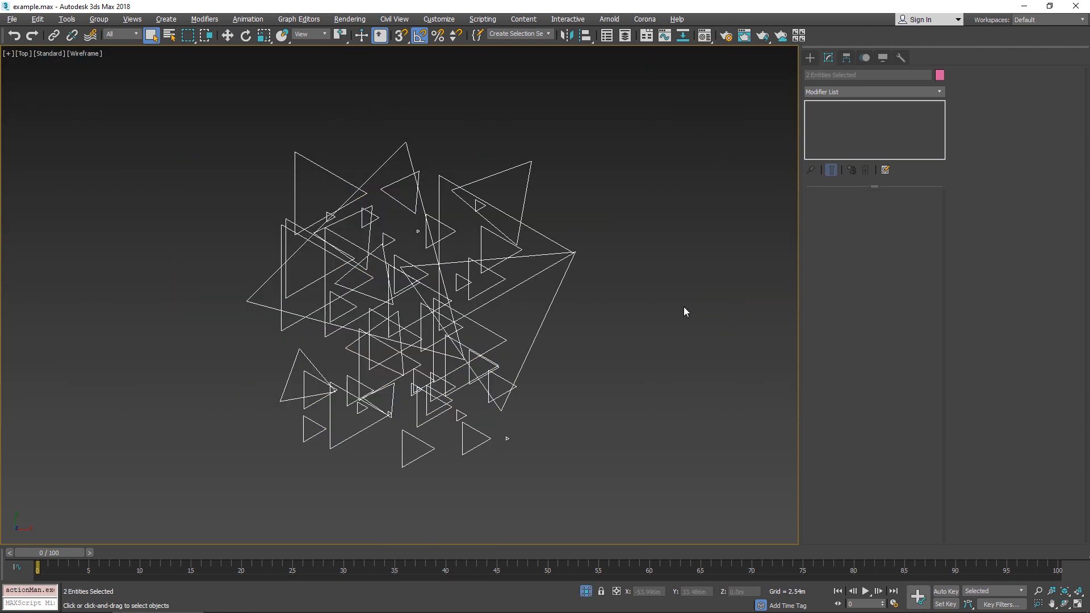
- Select the Pavement Area Beige helper and add a third composite layer with the d Pavement 07 texture
{"action": "middle_click_drag", "start_coordinate": [562, 301], "coordinate": [431, 277]}
{"action": "scroll", "coordinate": [431, 277], "scroll_direction": "down", "scroll_amount": 4}
{"action": "left_click", "coordinate": [647, 355]}
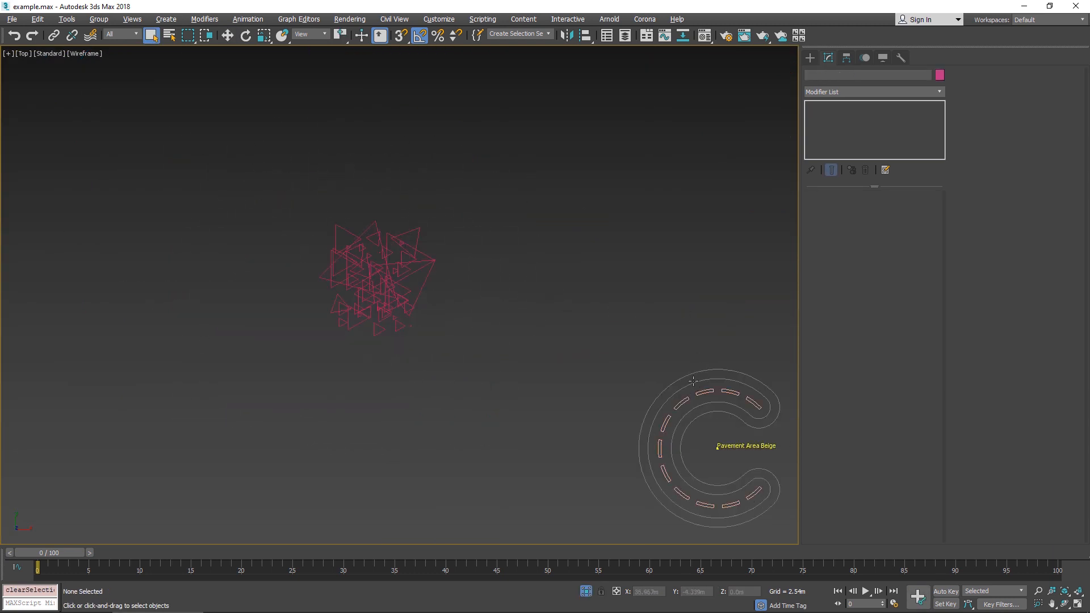
{"action": "left_click", "coordinate": [693, 382]}
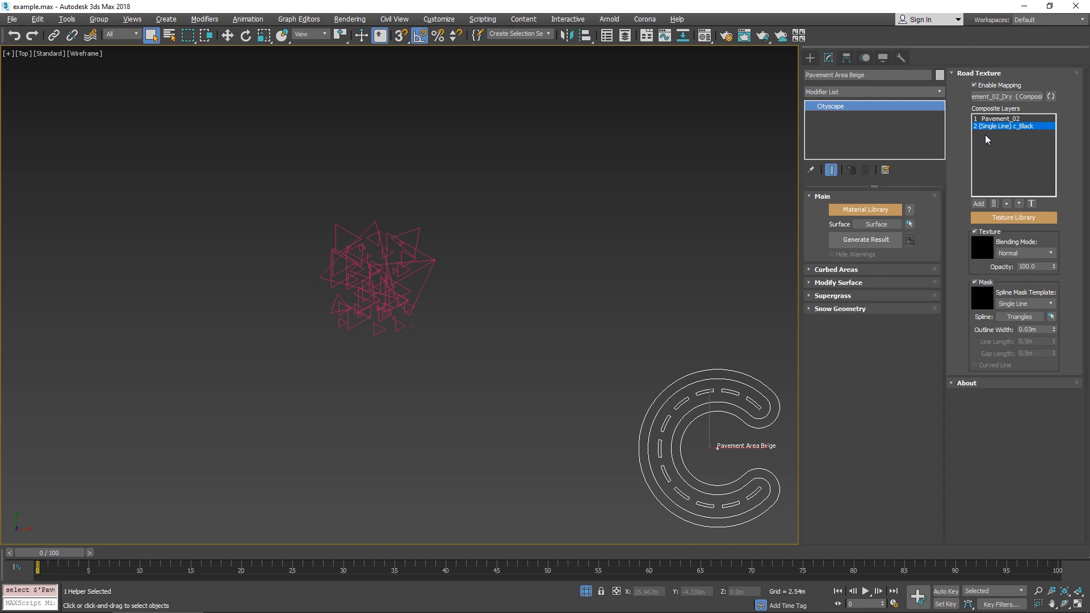
{"action": "left_click", "coordinate": [978, 203]}
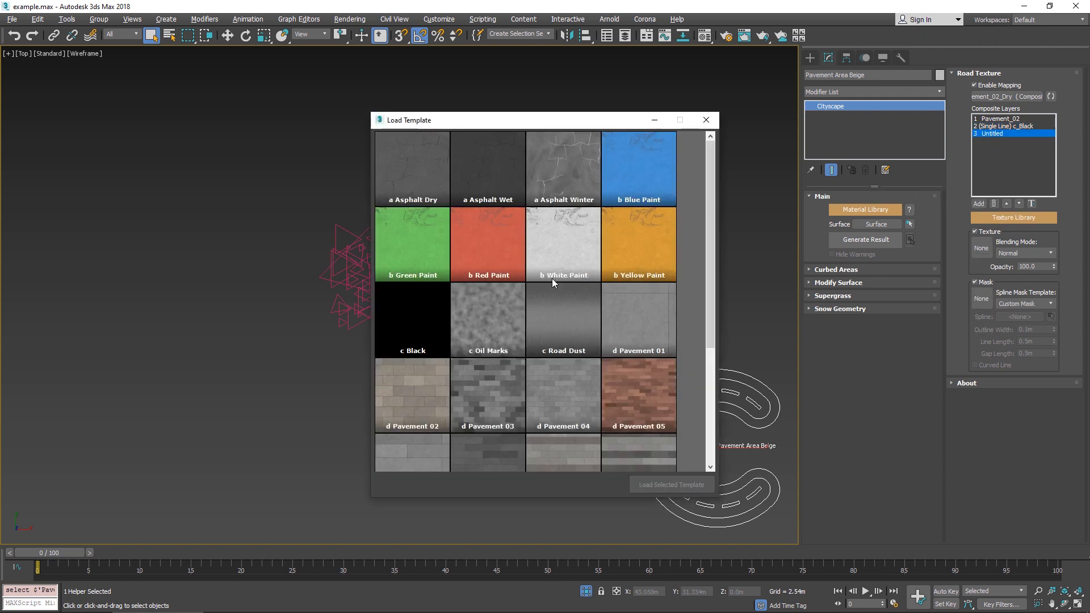
{"action": "scroll", "coordinate": [485, 370], "scroll_direction": "down", "scroll_amount": 3}
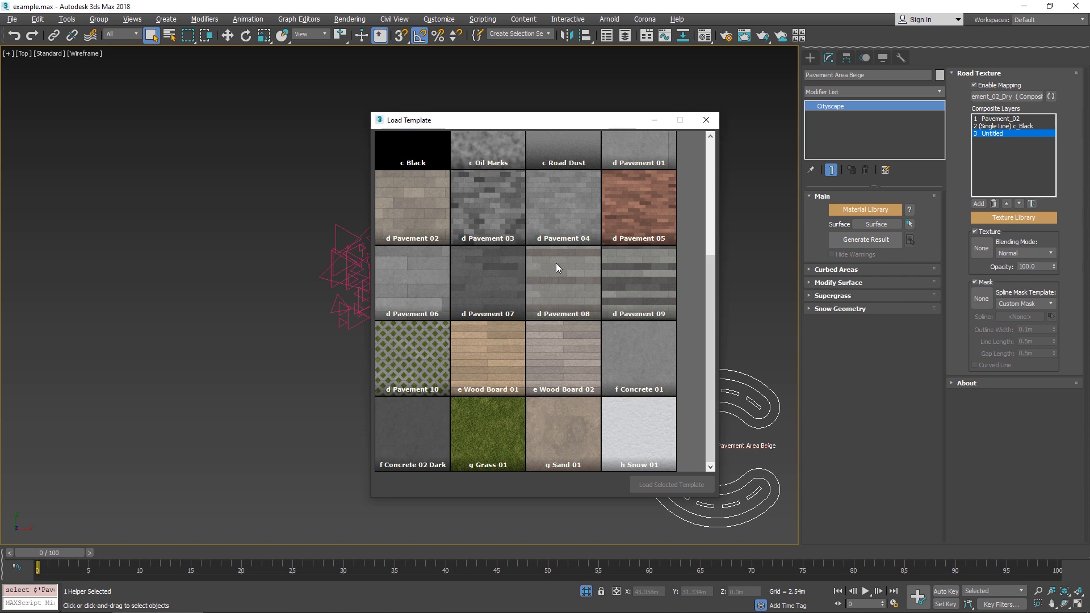
{"action": "left_click", "coordinate": [495, 282]}
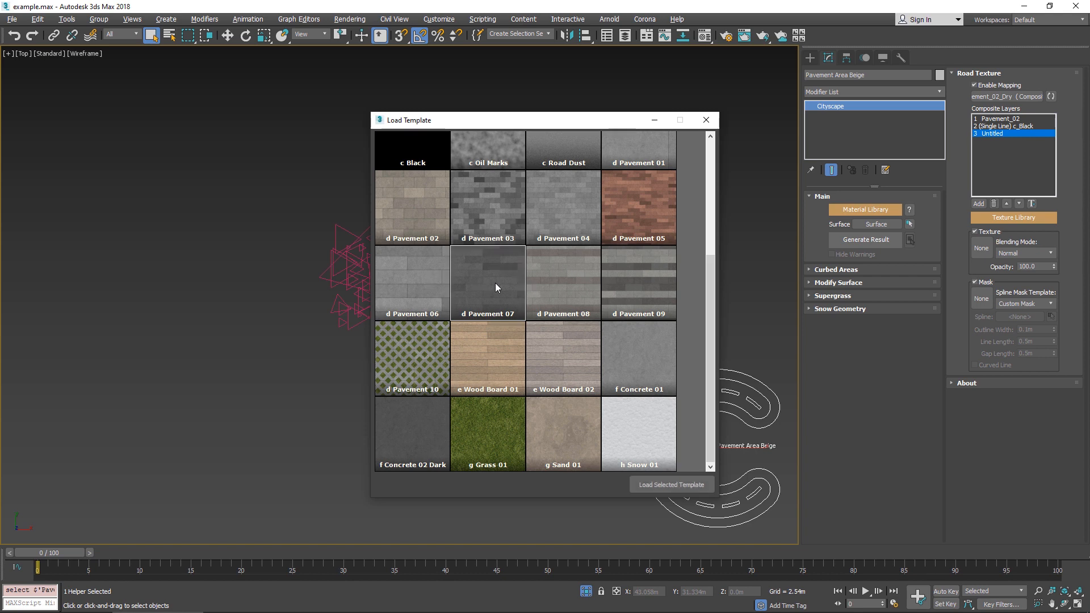
{"action": "double_click", "coordinate": [491, 277]}
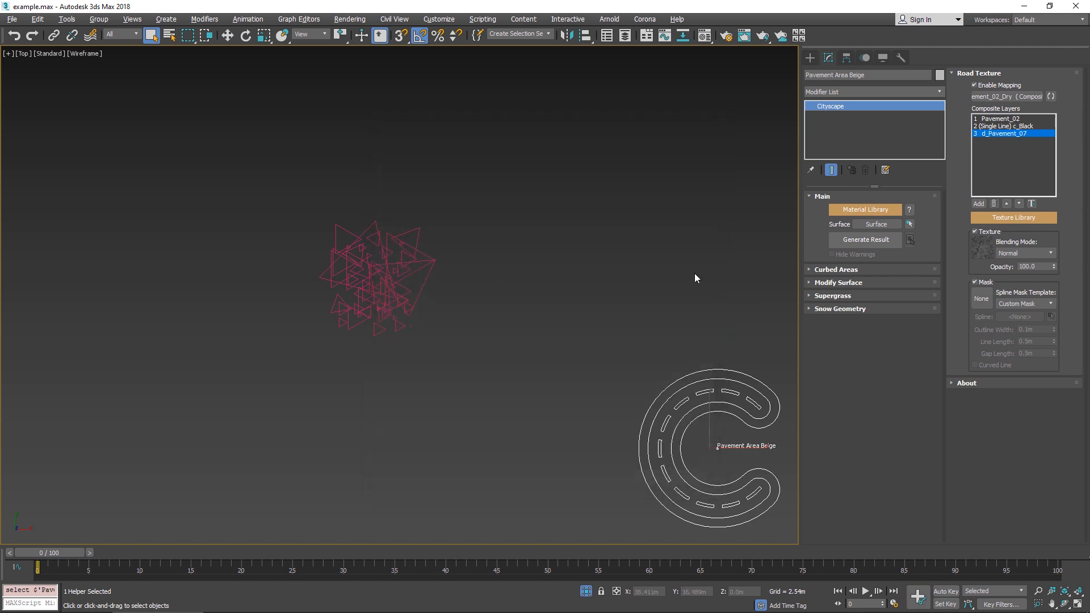
- Mask the d_Pavement_07 layer with the Fill Closed Spline template using the Triangles spline
{"action": "left_click", "coordinate": [1036, 303]}
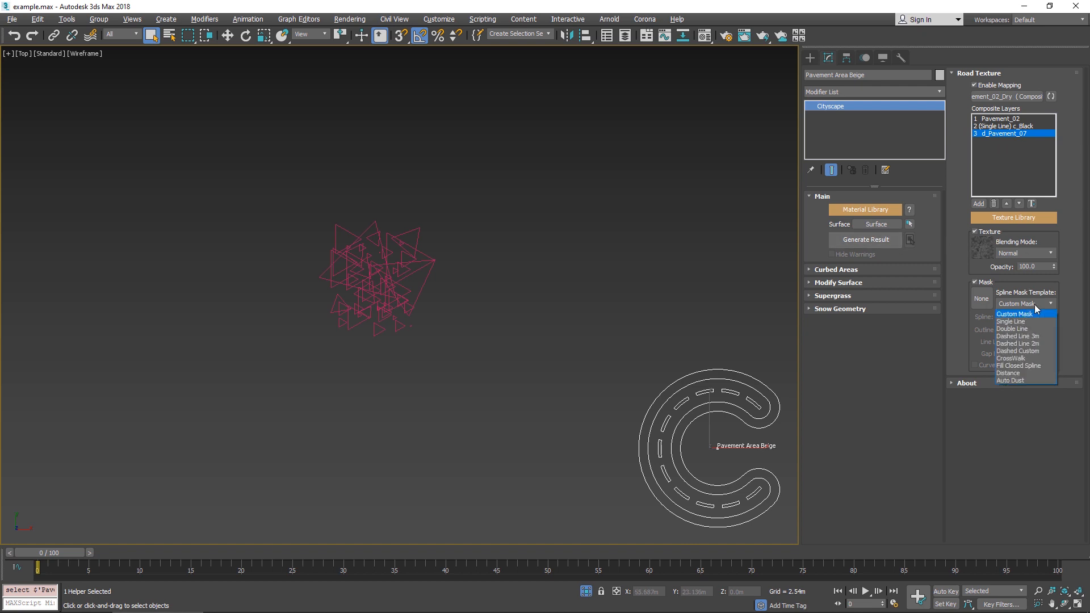
{"action": "left_click", "coordinate": [1036, 366]}
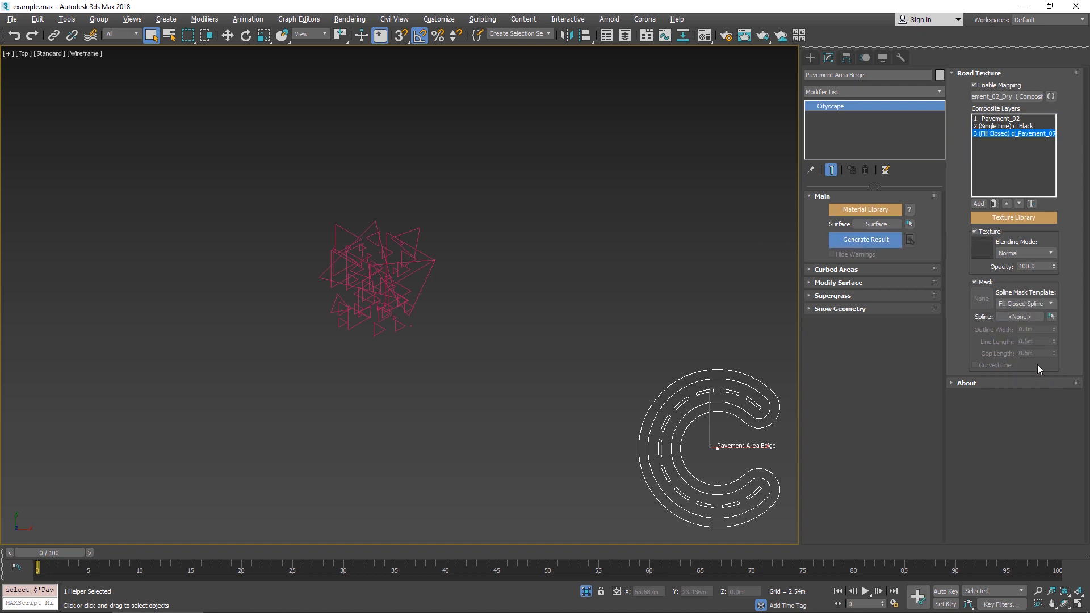
{"action": "left_click", "coordinate": [1019, 317]}
{"action": "left_click", "coordinate": [406, 291]}
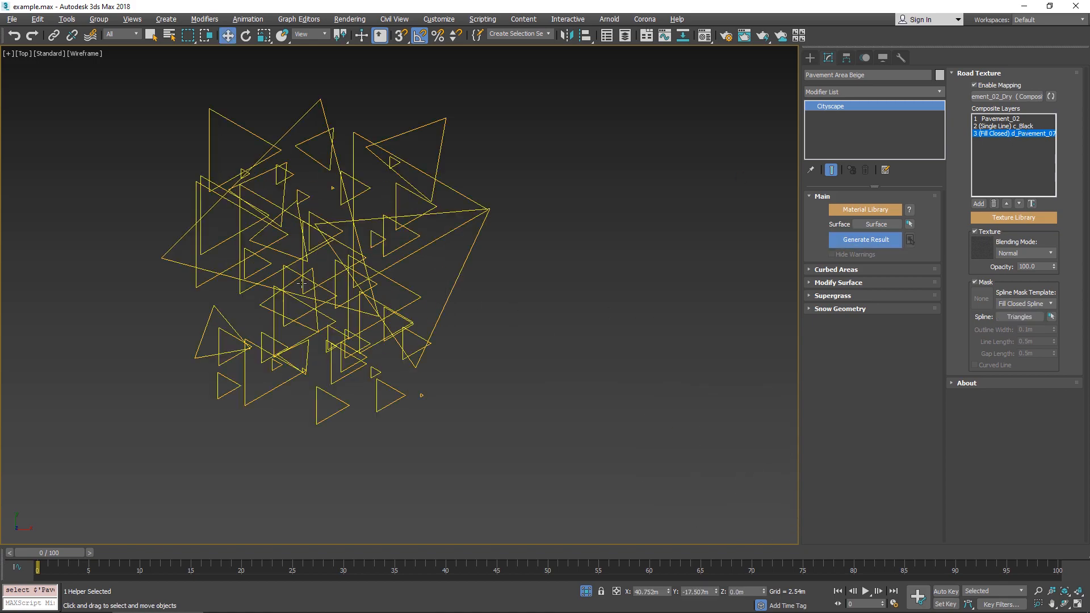
- Exit isolation and generate the Pavement Area Beige result, framing the rounded pavement corner with the triangles
{"action": "middle_click_drag", "start_coordinate": [286, 294], "coordinate": [374, 352]}
{"action": "scroll", "coordinate": [374, 352], "scroll_direction": "up", "scroll_amount": 4}
{"action": "scroll", "coordinate": [481, 324], "scroll_direction": "down", "scroll_amount": 2}
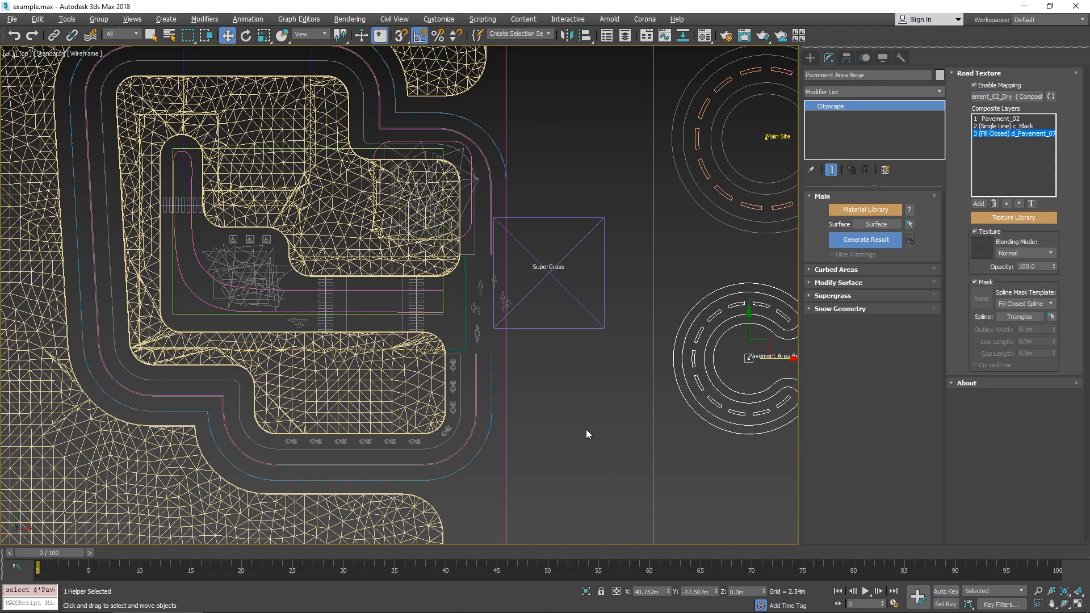
{"action": "scroll", "coordinate": [480, 300], "scroll_direction": "up", "scroll_amount": 5}
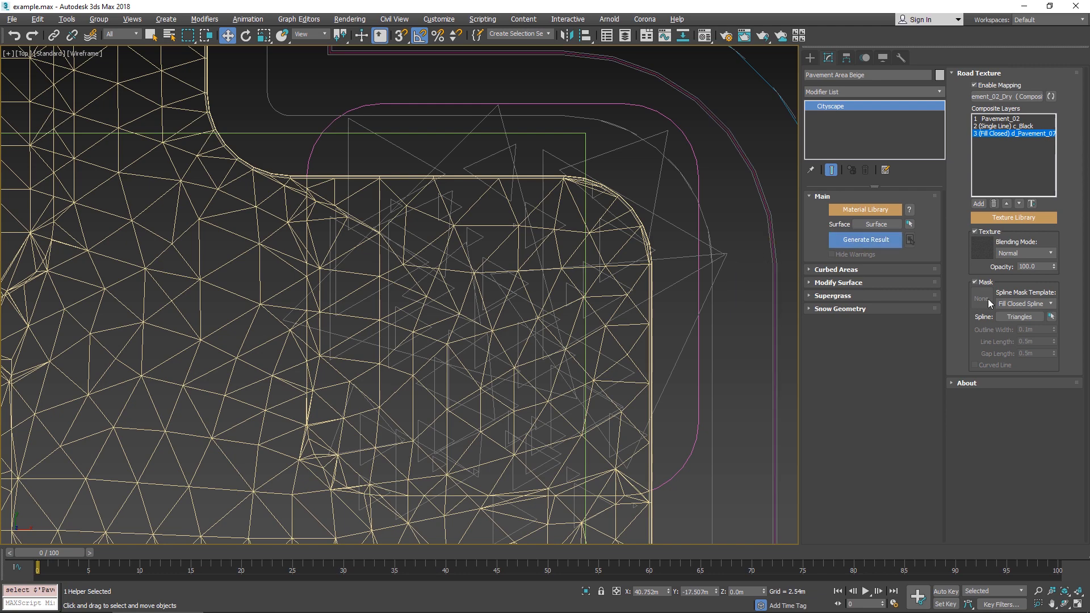
{"action": "left_click", "coordinate": [878, 241]}
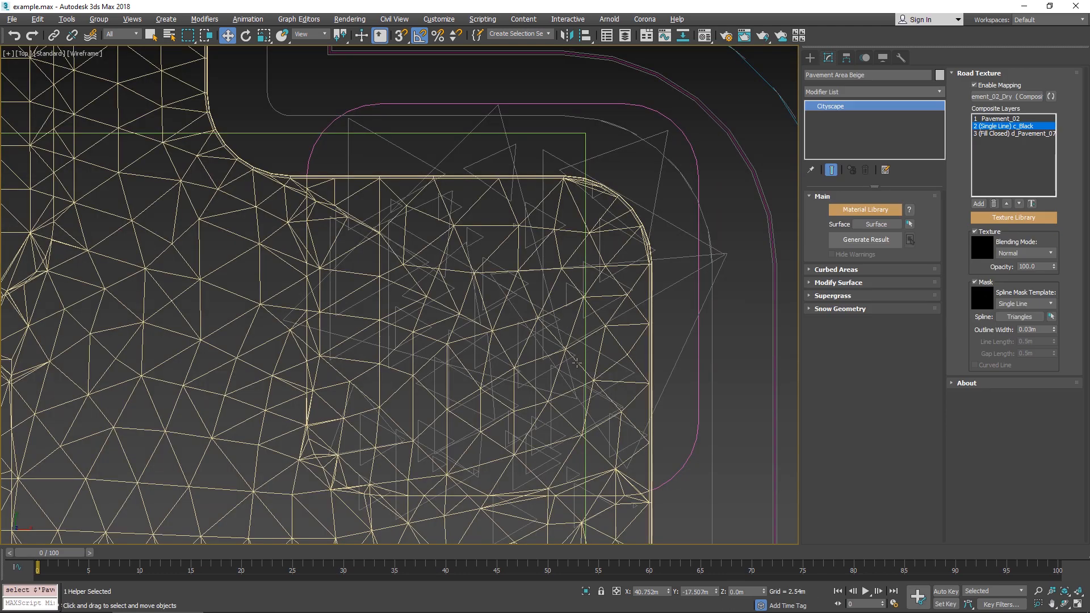
- Render the pavement corner from the top and inspect the filled triangles and their black outlines up close
{"action": "scroll", "coordinate": [622, 364], "scroll_direction": "up", "scroll_amount": 2}
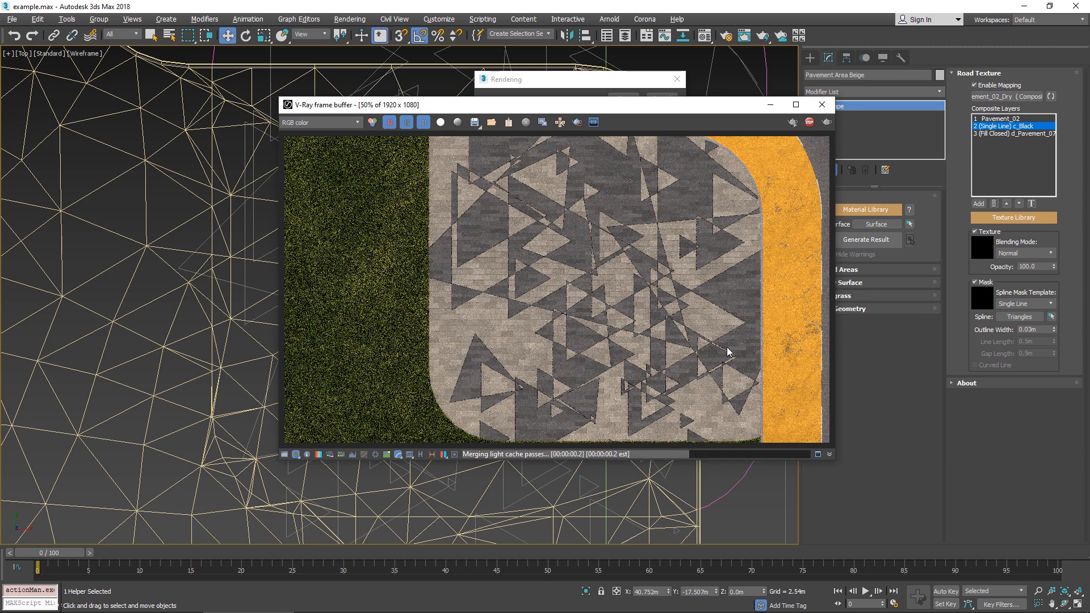
{"action": "scroll", "coordinate": [628, 294], "scroll_direction": "up", "scroll_amount": 1}
{"action": "scroll", "coordinate": [628, 293], "scroll_direction": "down", "scroll_amount": 1}
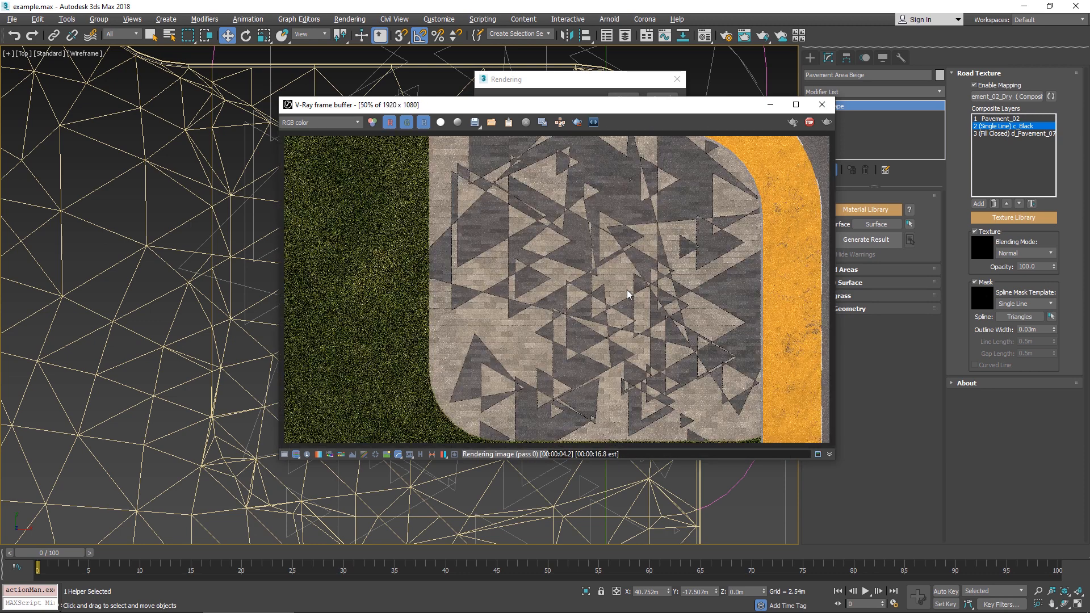
{"action": "scroll", "coordinate": [721, 289], "scroll_direction": "up", "scroll_amount": 2}
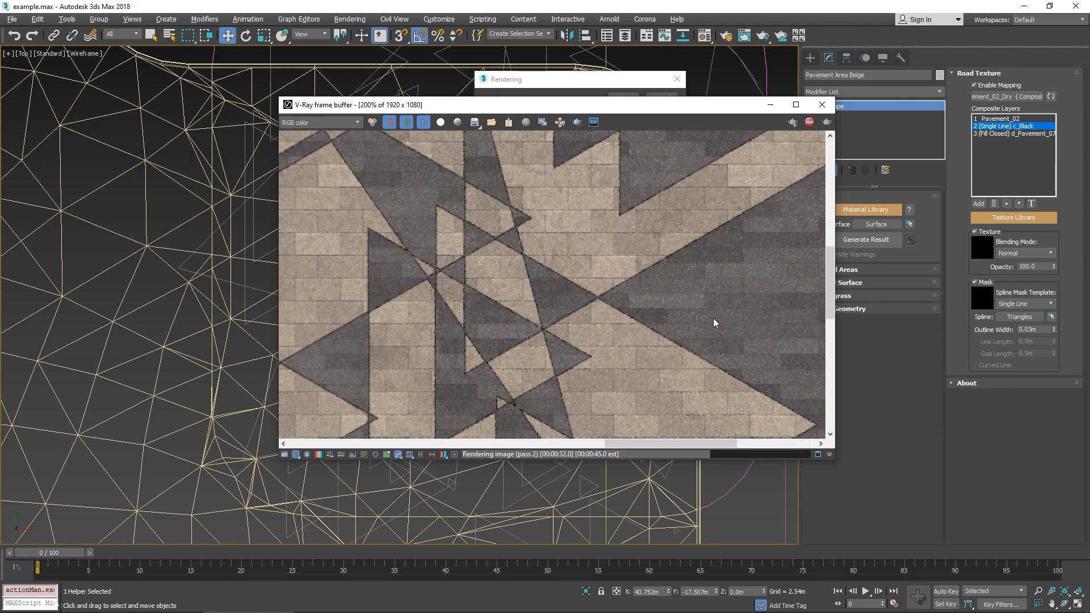
{"action": "scroll", "coordinate": [549, 371], "scroll_direction": "down", "scroll_amount": 1}
{"action": "middle_click_drag", "start_coordinate": [549, 372], "coordinate": [580, 325]}
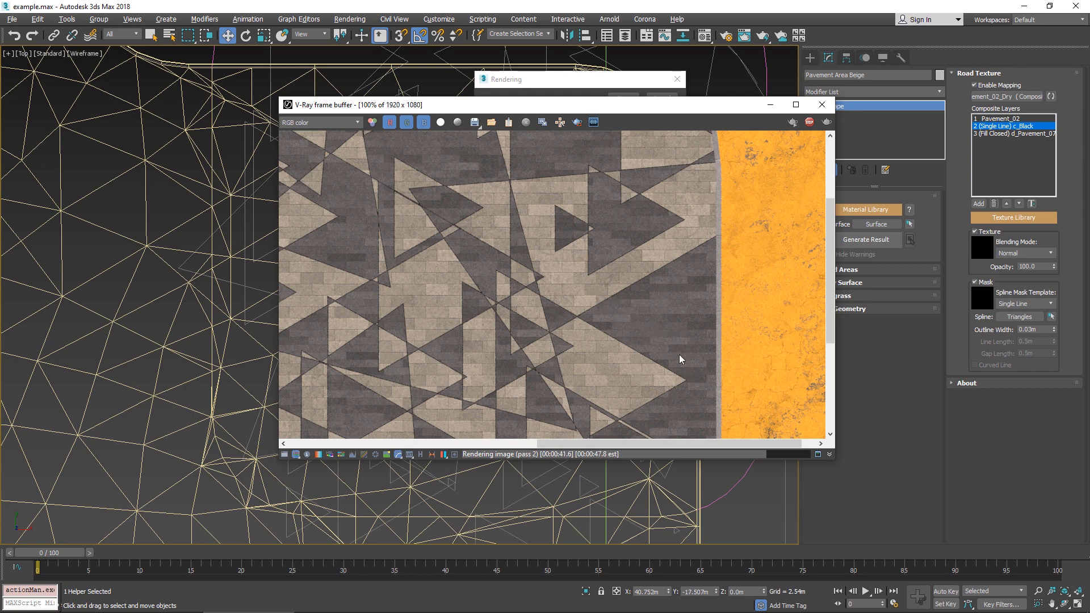
{"action": "left_click", "coordinate": [822, 105]}
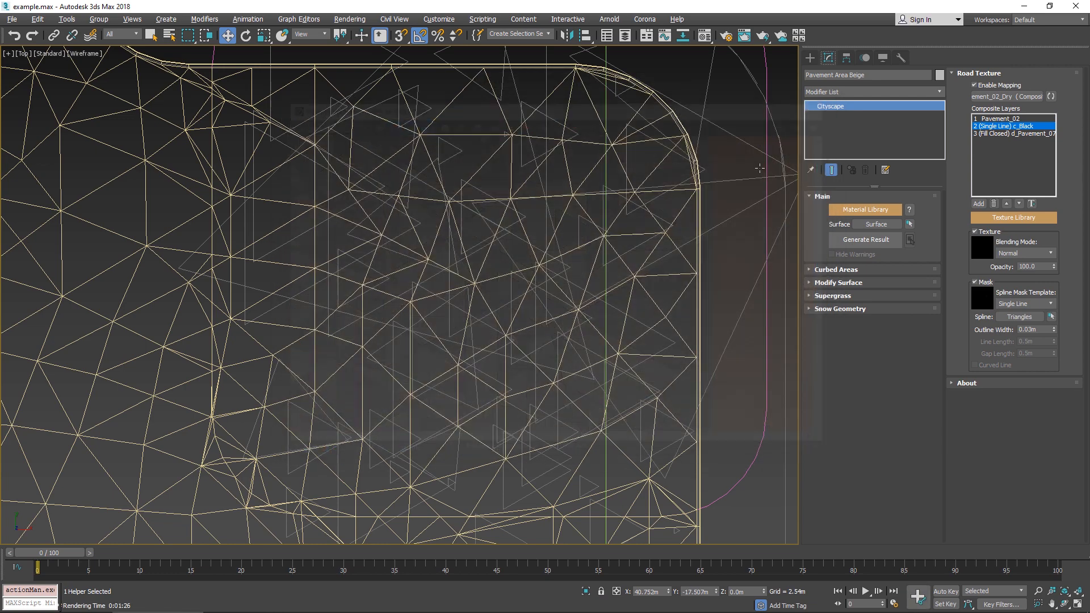
- Change the W angle of the d_Pavement_07 tile map in the Material Editor so its bricks run diagonally
{"action": "middle_click_drag", "start_coordinate": [647, 285], "coordinate": [577, 299]}
{"action": "left_click", "coordinate": [704, 35]}
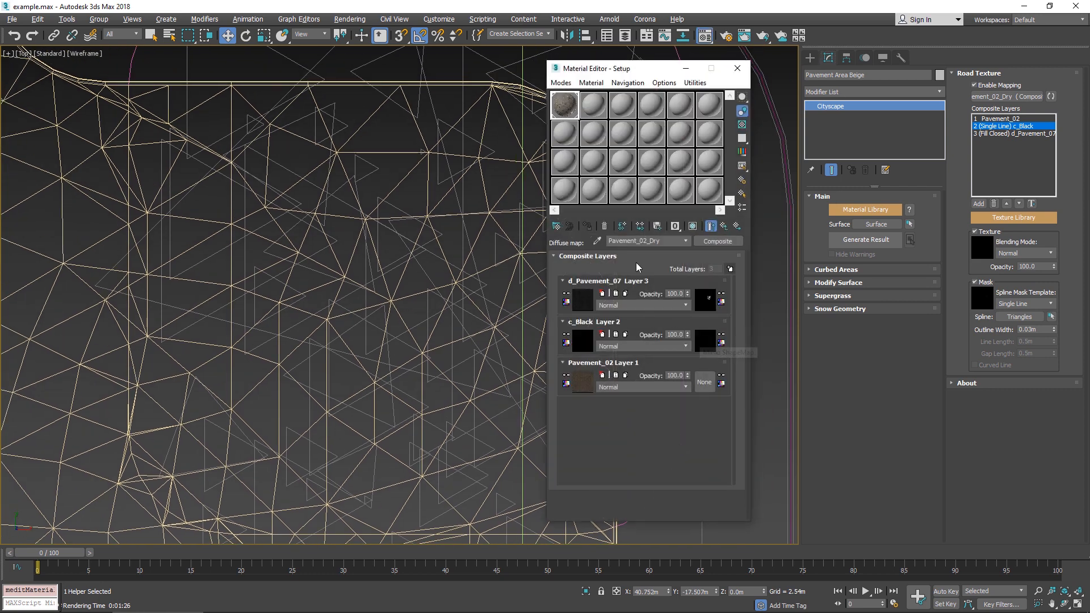
{"action": "left_click", "coordinate": [1022, 134]}
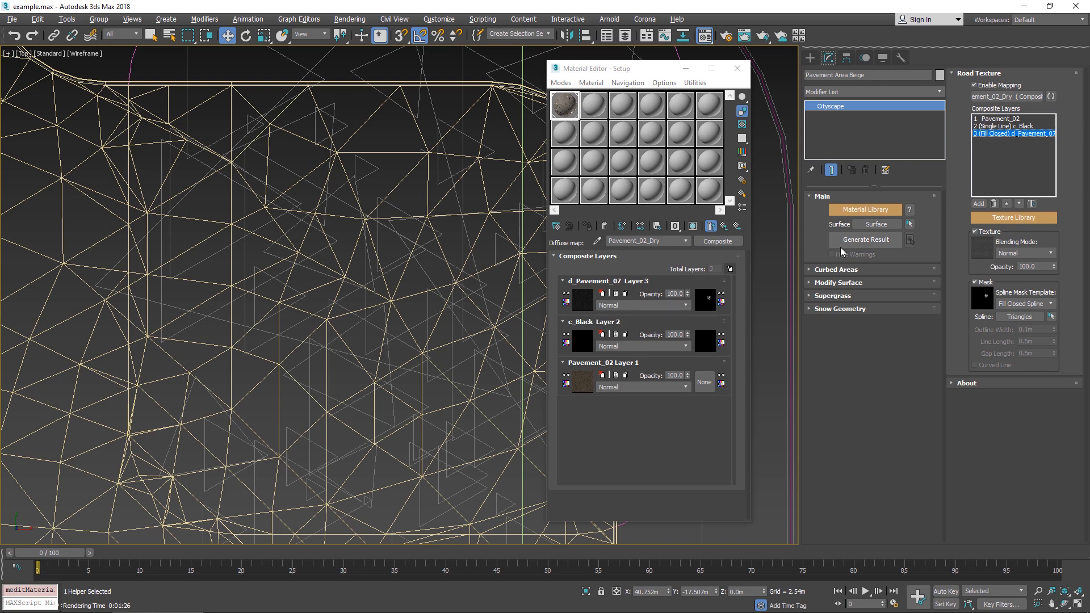
{"action": "left_click", "coordinate": [583, 302]}
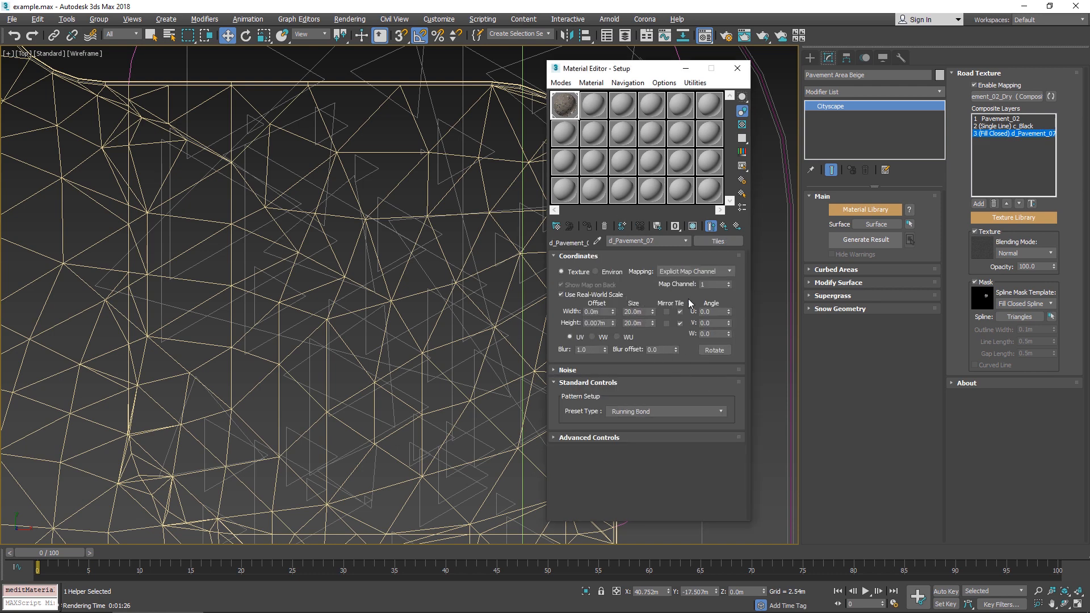
{"action": "left_click", "coordinate": [713, 334]}
{"action": "left_click", "coordinate": [725, 226]}
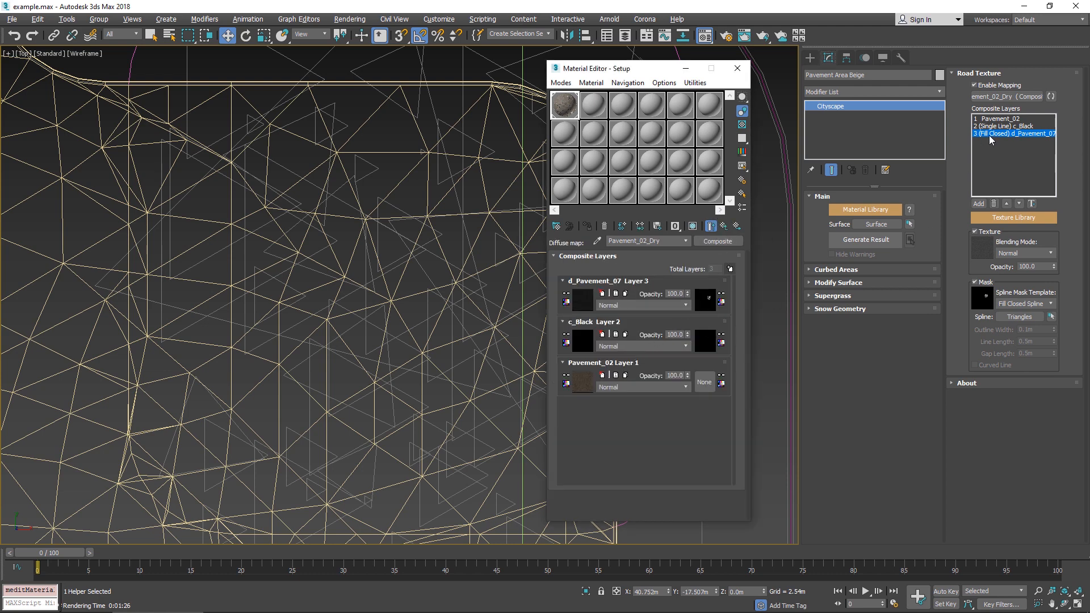
- Reorder the c_Black layer above d_Pavement_07 and set its outline width to 0.1 m
{"action": "left_click", "coordinate": [1001, 127]}
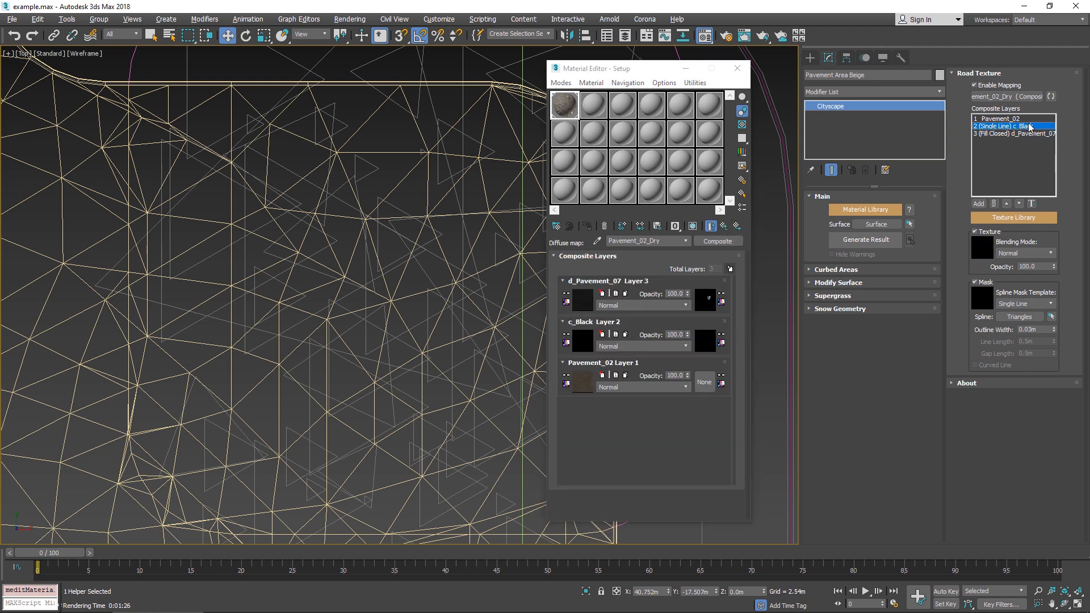
{"action": "left_click", "coordinate": [1019, 203]}
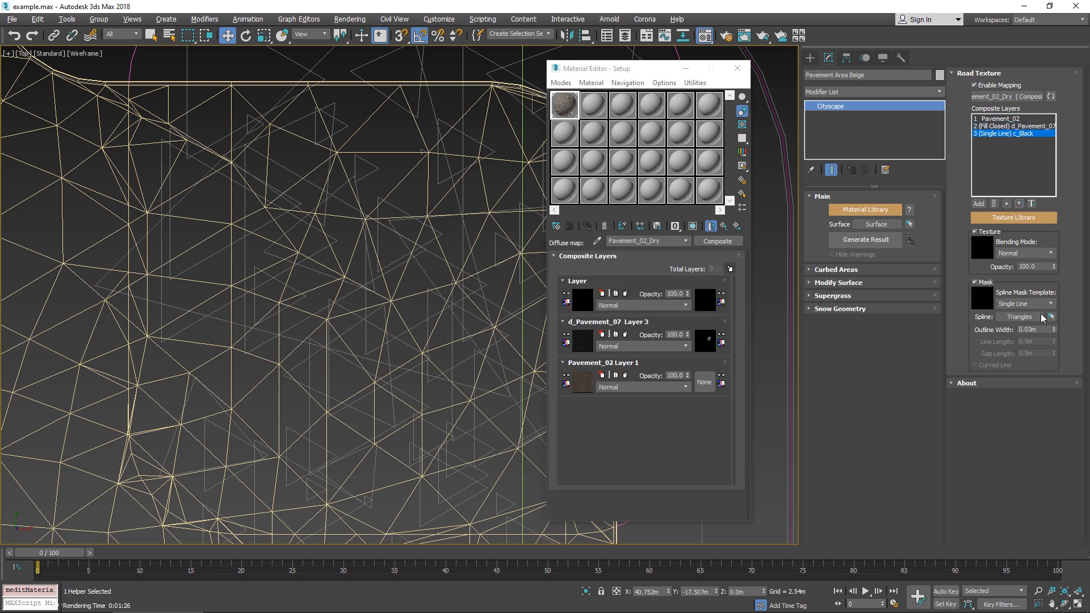
{"action": "left_click", "coordinate": [1047, 330]}
{"action": "type", "text": "0.1"}
{"action": "key", "text": "Return"}
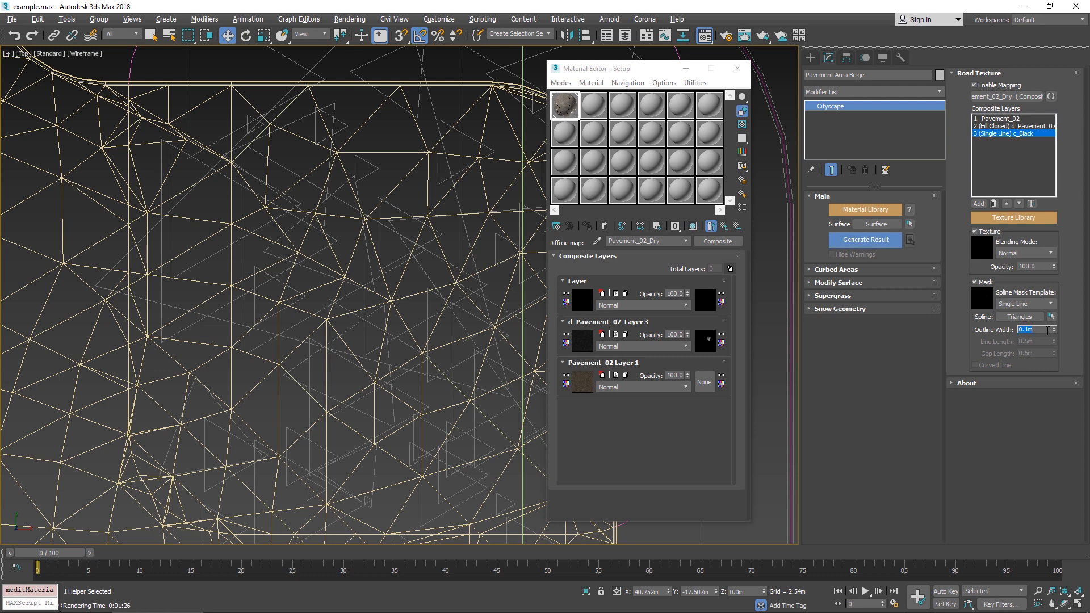
- Switch the c_Black layer's mask template to Dashed Custom with a line length of 0.3 m and a gap length of 0.3 m
{"action": "left_click", "coordinate": [1051, 304]}
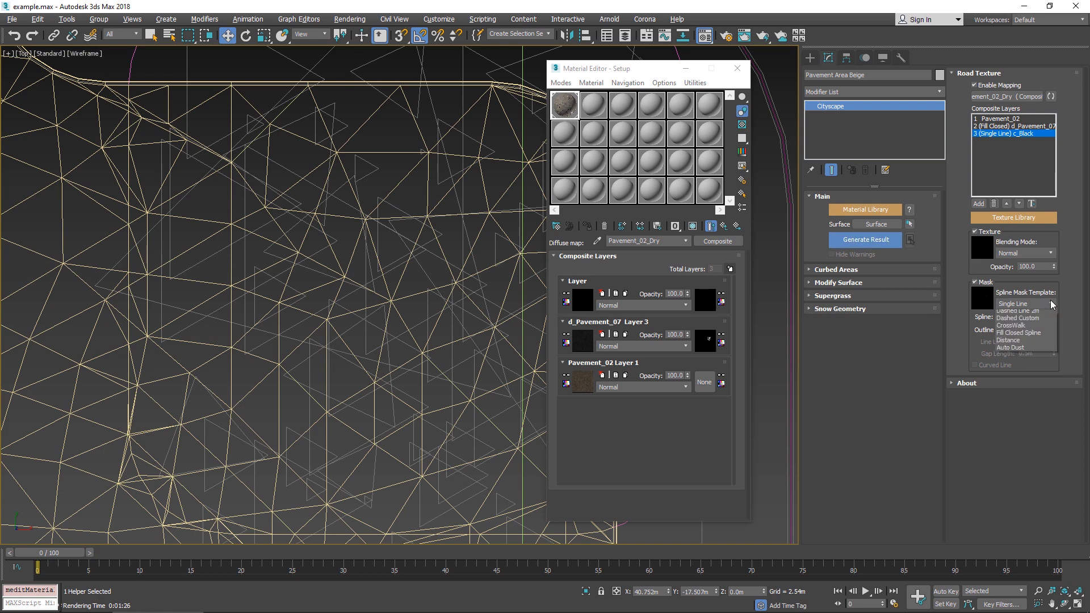
{"action": "left_click", "coordinate": [1017, 351]}
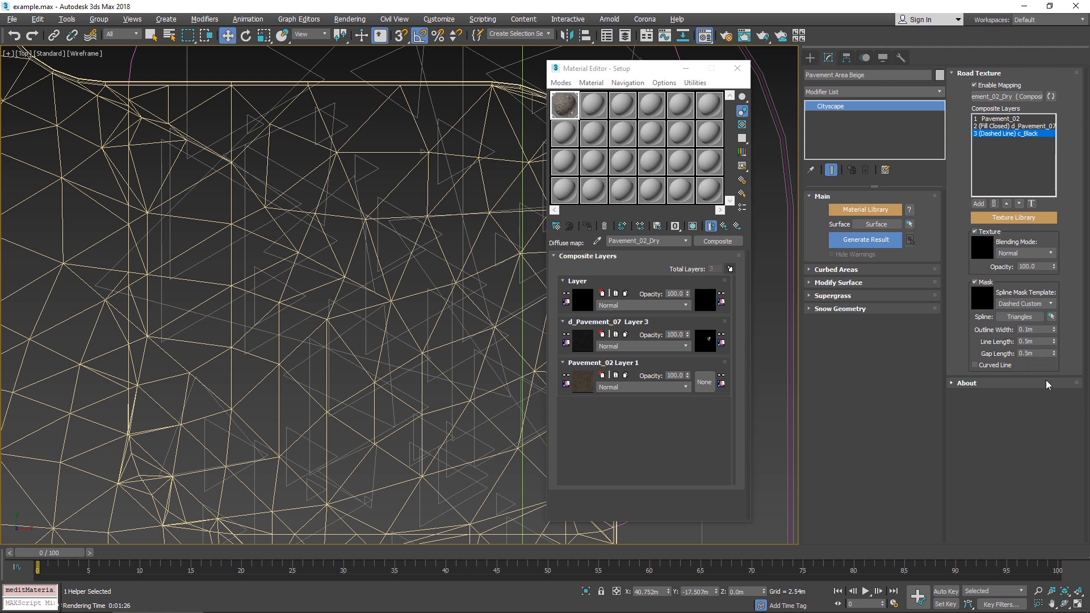
{"action": "left_click", "coordinate": [1037, 341]}
{"action": "type", "text": "0.1"}
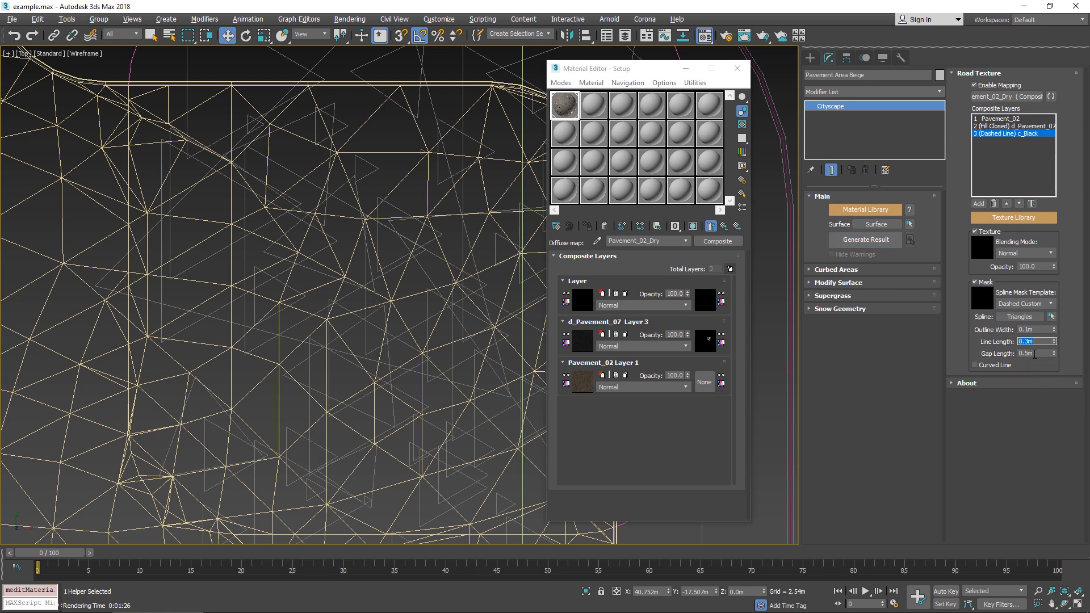
{"action": "left_click", "coordinate": [1035, 353]}
{"action": "type", "text": "0.3"}
{"action": "key", "text": "Return"}
- Replace the dashed layer's c_Black texture with b White Paint
{"action": "left_click", "coordinate": [1002, 218]}
{"action": "left_click", "coordinate": [564, 250]}
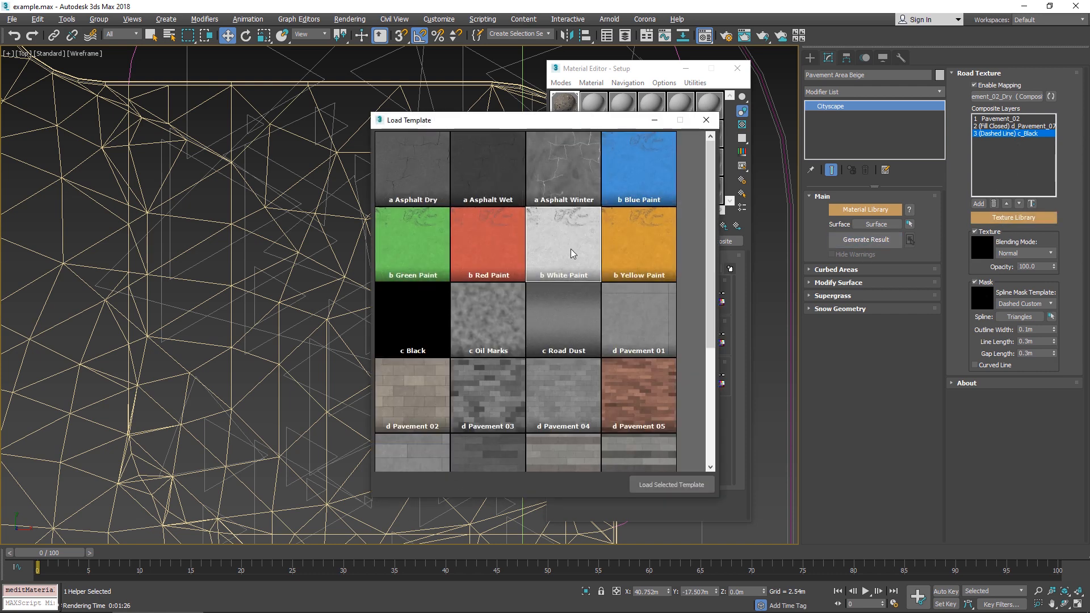
{"action": "double_click", "coordinate": [564, 248]}
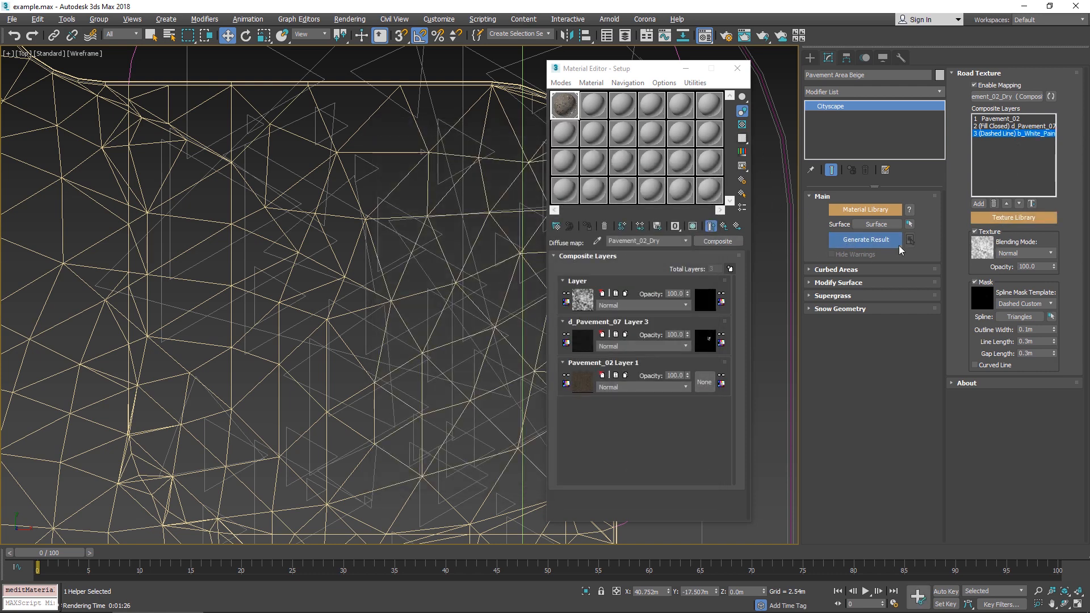
- Generate the Pavement Area Beige result and render the top view to inspect the white dashed triangle outlines
{"action": "left_click", "coordinate": [874, 241]}
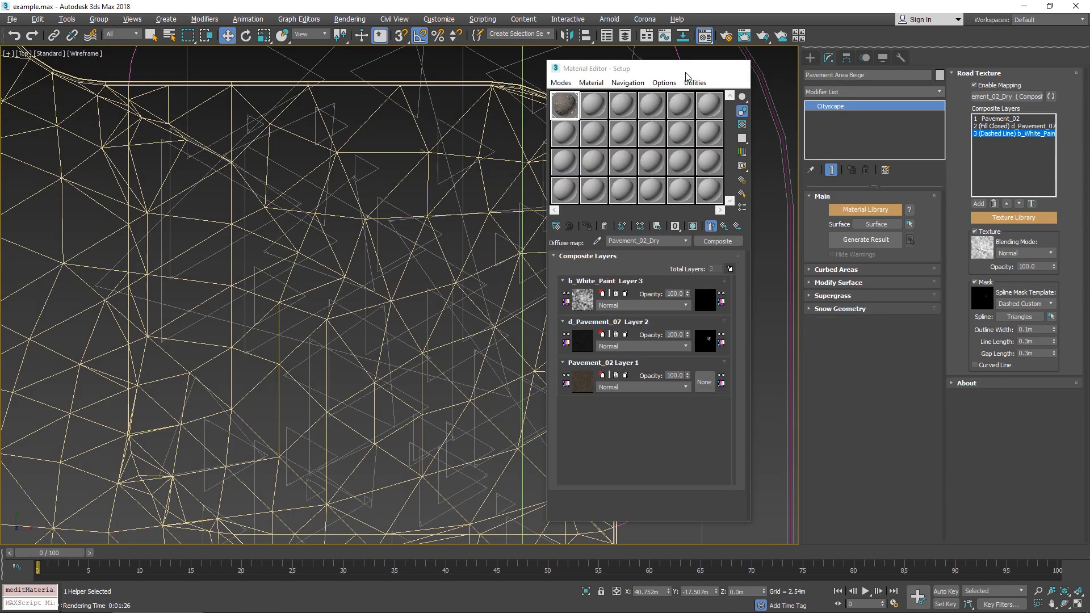
{"action": "left_click", "coordinate": [685, 68]}
{"action": "middle_click_drag", "start_coordinate": [628, 206], "coordinate": [696, 141]}
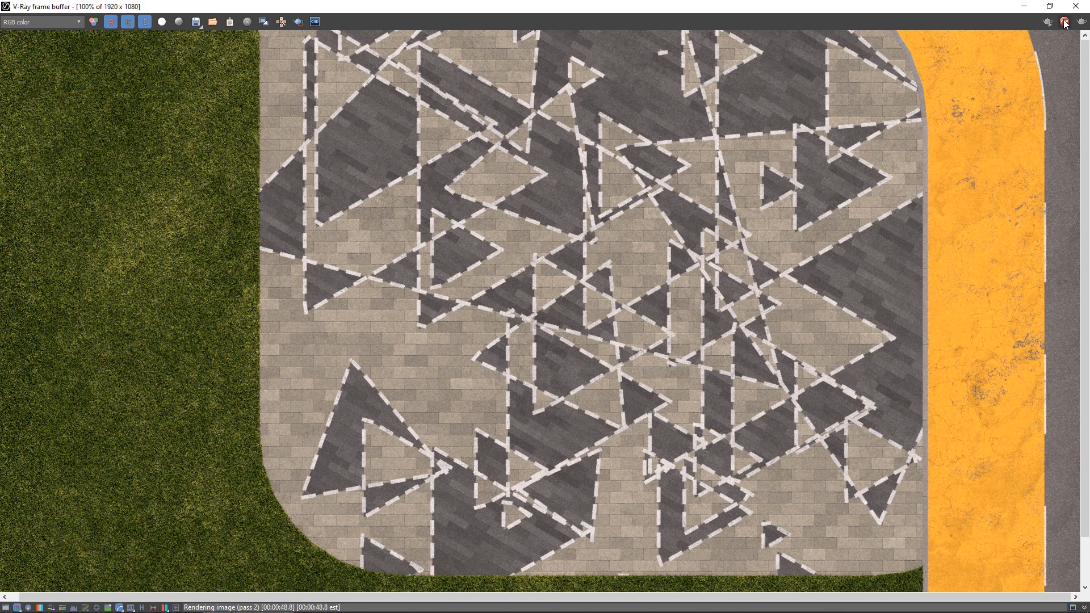
- Stop the render and draw a closed trapezoid line over the pavement curb at the upper end of the crosswalk nearest the main road
{"action": "left_click", "coordinate": [1065, 22]}
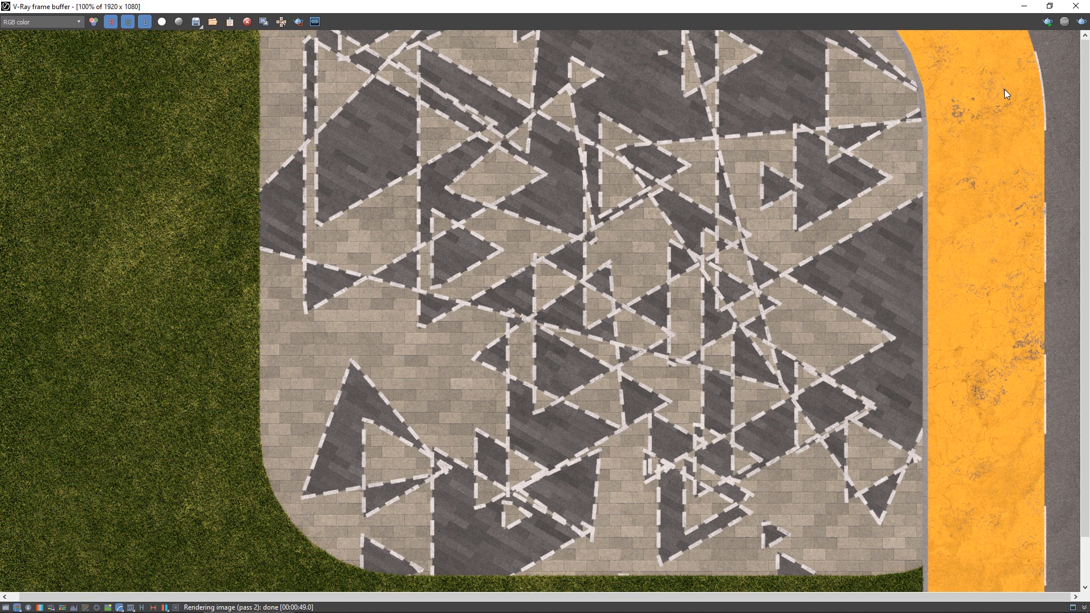
{"action": "left_click", "coordinate": [1075, 5]}
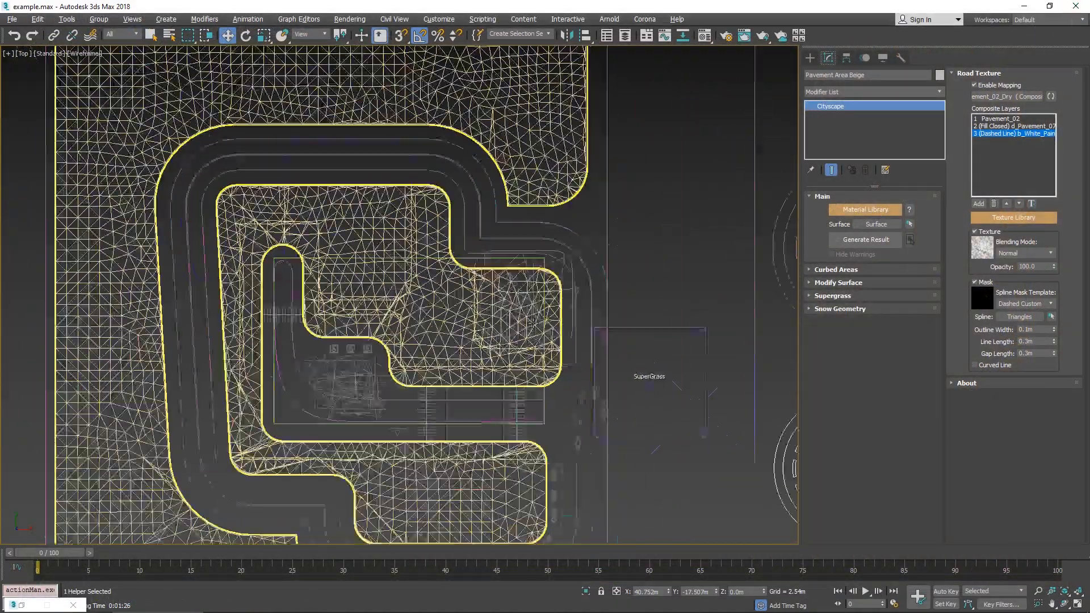
{"action": "scroll", "coordinate": [533, 322], "scroll_direction": "up", "scroll_amount": 10}
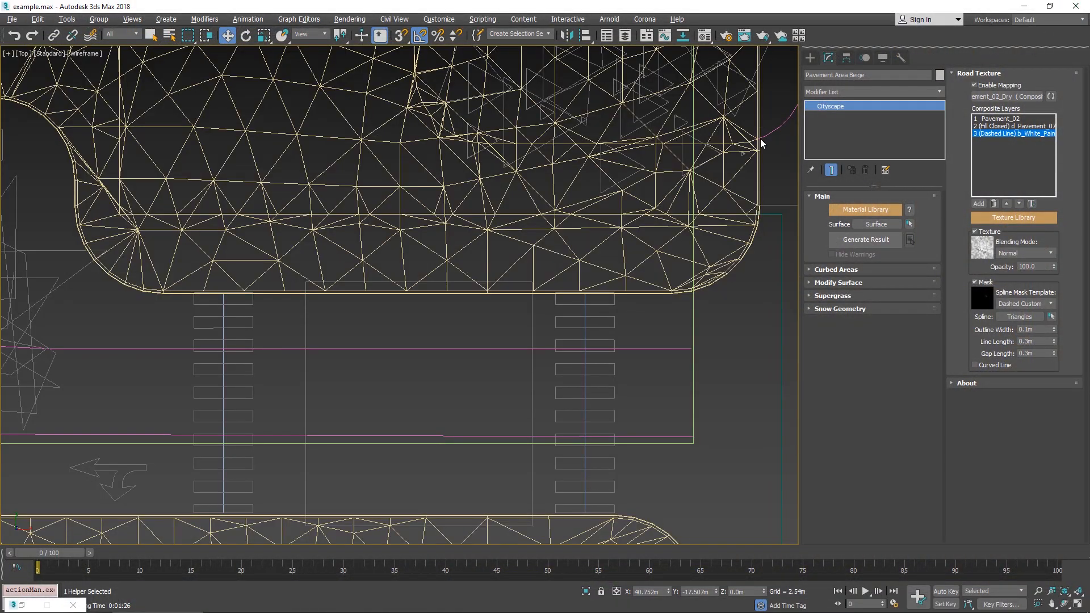
{"action": "left_click", "coordinate": [815, 55]}
{"action": "left_click", "coordinate": [849, 134]}
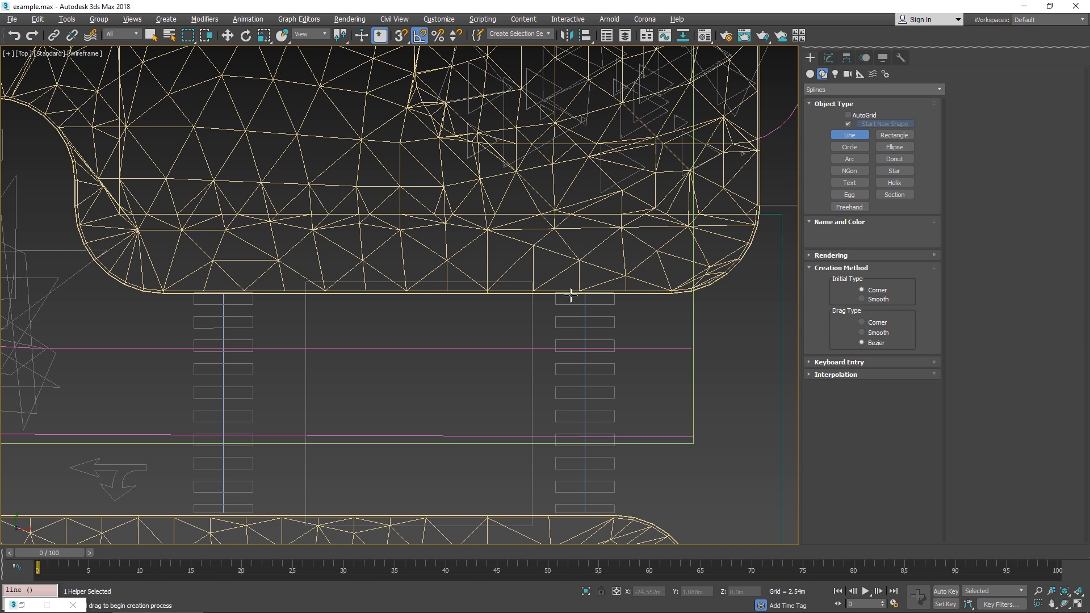
{"action": "left_click", "coordinate": [527, 310]}
{"action": "left_click", "coordinate": [555, 241]}
{"action": "left_click", "coordinate": [614, 240]}
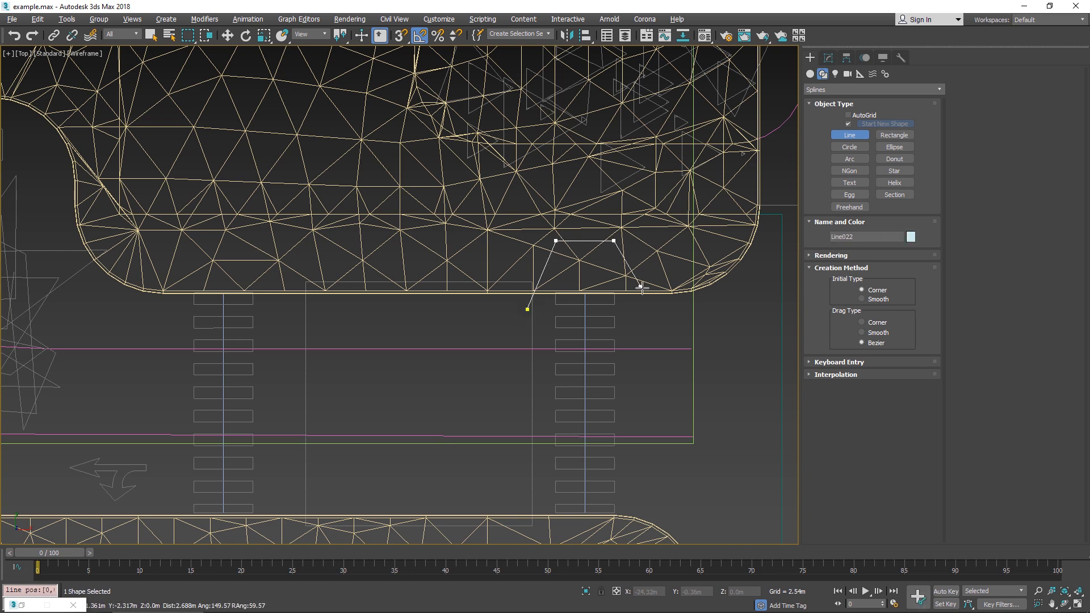
{"action": "left_click", "coordinate": [647, 310]}
{"action": "left_click", "coordinate": [527, 309]}
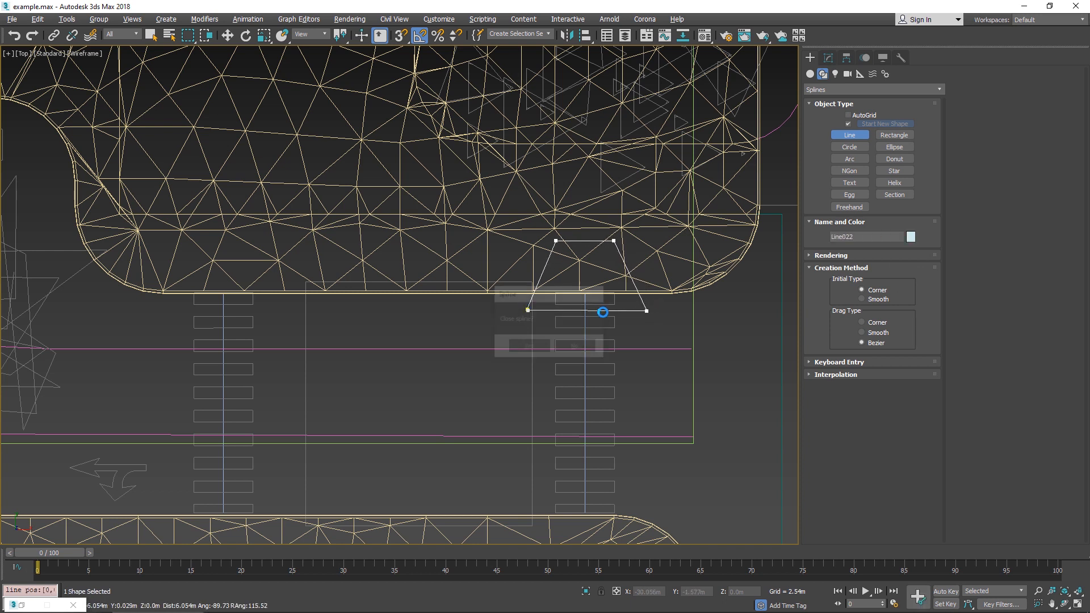
{"action": "left_click", "coordinate": [534, 350]}
{"action": "key", "text": "w"}
- Copy the trapezoid at spline level to the upper end of the neighbouring parallel crosswalk
{"action": "left_click", "coordinate": [828, 57]}
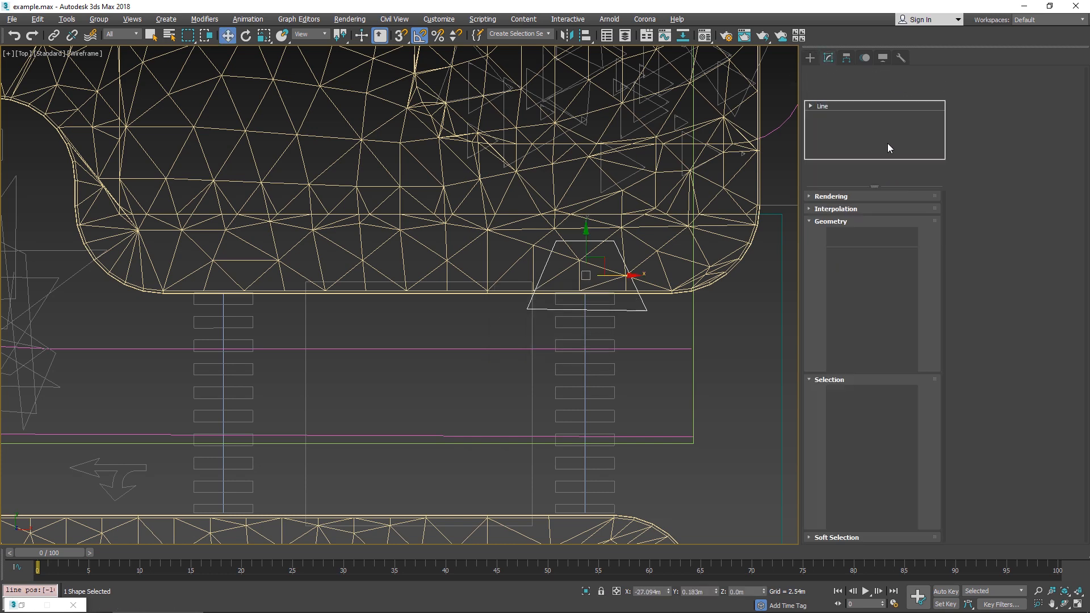
{"action": "left_click", "coordinate": [811, 107]}
{"action": "left_click", "coordinate": [831, 136]}
{"action": "left_click_drag", "start_coordinate": [650, 364], "coordinate": [521, 235]}
{"action": "middle_click_drag", "start_coordinate": [521, 235], "coordinate": [604, 217]}
{"action": "left_click_drag", "start_coordinate": [712, 258], "coordinate": [354, 273], "text": "shift"}
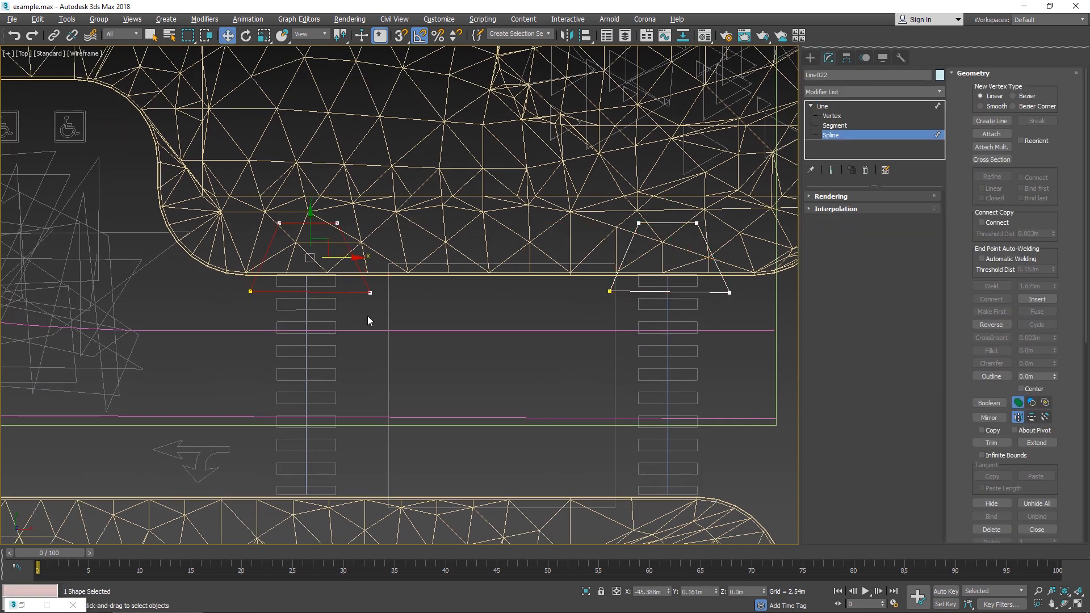
- Make copies of both trapezoids rotated 180 degrees and move them to the curb at the crosswalks' opposite ends
{"action": "middle_click_drag", "start_coordinate": [367, 316], "coordinate": [337, 254]}
{"action": "left_click_drag", "start_coordinate": [639, 301], "coordinate": [207, 178]}
{"action": "key", "text": "e"}
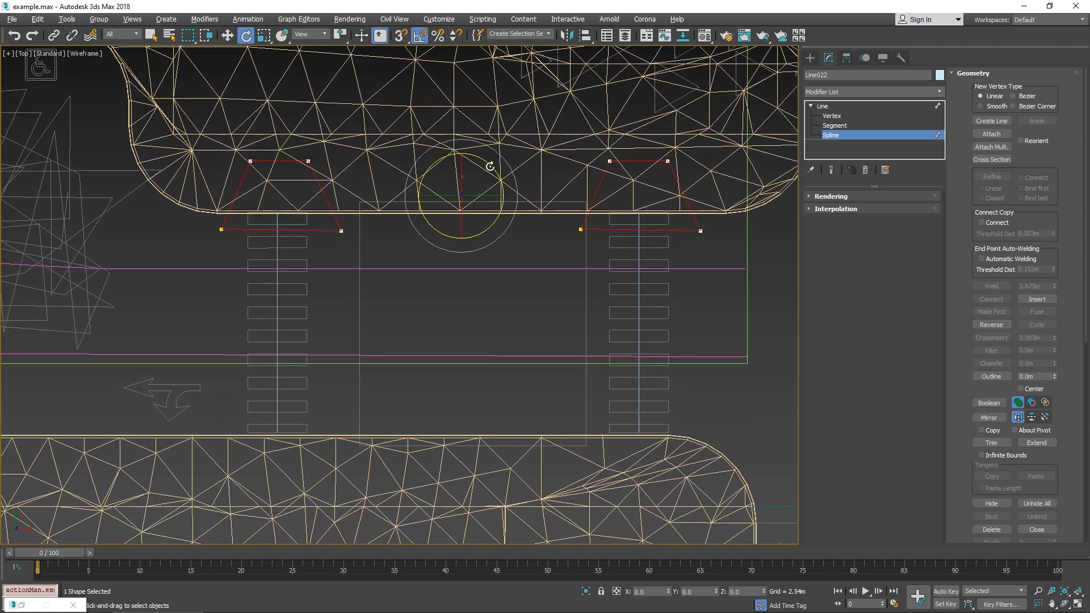
{"action": "mouse_move", "coordinate": [490, 166]}
{"action": "left_mouse_down", "text": "shift"}
{"action": "mouse_move", "coordinate": [562, 254]}
{"action": "mouse_move", "coordinate": [562, 244]}
{"action": "left_mouse_up", "text": "shift"}
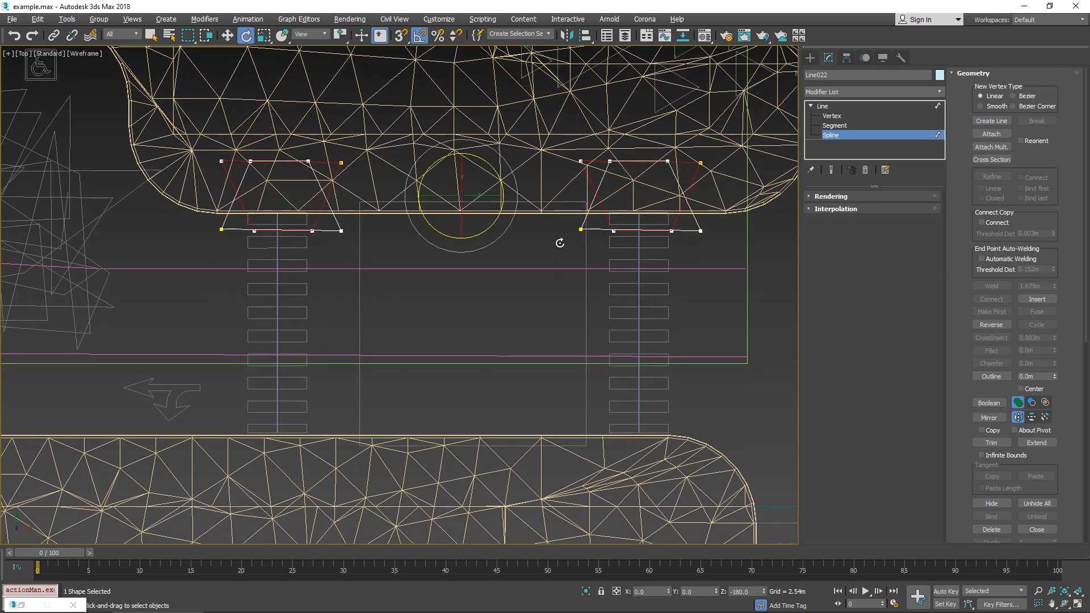
{"action": "key", "text": "w"}
{"action": "left_click_drag", "start_coordinate": [287, 153], "coordinate": [287, 404]}
- Copy one facing pair of trapezoids to the third crosswalk and rotate it so the shapes face each other across that road
{"action": "scroll", "coordinate": [153, 332], "scroll_direction": "down", "scroll_amount": 3}
{"action": "mouse_move", "coordinate": [142, 278]}
{"action": "middle_mouse_down"}
{"action": "mouse_move", "coordinate": [435, 300]}
{"action": "mouse_move", "coordinate": [533, 329]}
{"action": "middle_mouse_up"}
{"action": "scroll", "coordinate": [537, 357], "scroll_direction": "up", "scroll_amount": 1}
{"action": "left_click_drag", "start_coordinate": [514, 241], "coordinate": [512, 240]}
{"action": "mouse_move", "coordinate": [635, 302]}
{"action": "left_mouse_down", "text": "shift"}
{"action": "mouse_move", "coordinate": [421, 236]}
{"action": "mouse_move", "coordinate": [353, 123]}
{"action": "mouse_move", "coordinate": [388, 210]}
{"action": "mouse_move", "coordinate": [383, 229]}
{"action": "left_mouse_up", "text": "shift"}
{"action": "key", "text": "e"}
{"action": "scroll", "coordinate": [328, 197], "scroll_direction": "up", "scroll_amount": 2}
{"action": "key", "text": "w"}
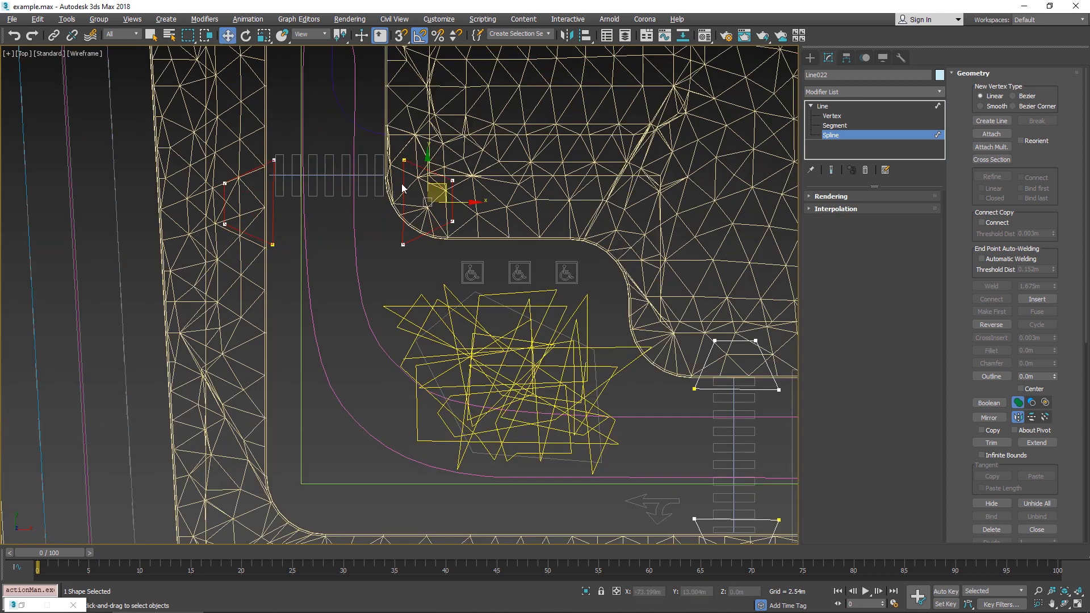
- Fit the rotated trapezoids over the curbs at the third crosswalk's ends and rename the line Curbcut
{"action": "left_click_drag", "start_coordinate": [443, 181], "coordinate": [443, 158]}
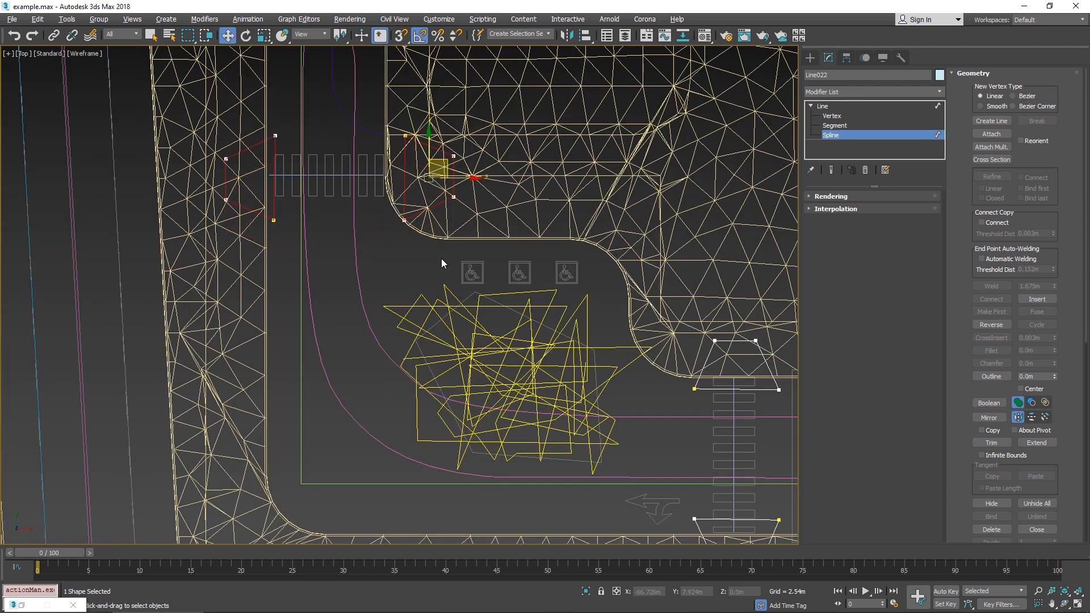
{"action": "left_click_drag", "start_coordinate": [442, 259], "coordinate": [362, 164]}
{"action": "left_click_drag", "start_coordinate": [446, 160], "coordinate": [419, 165]}
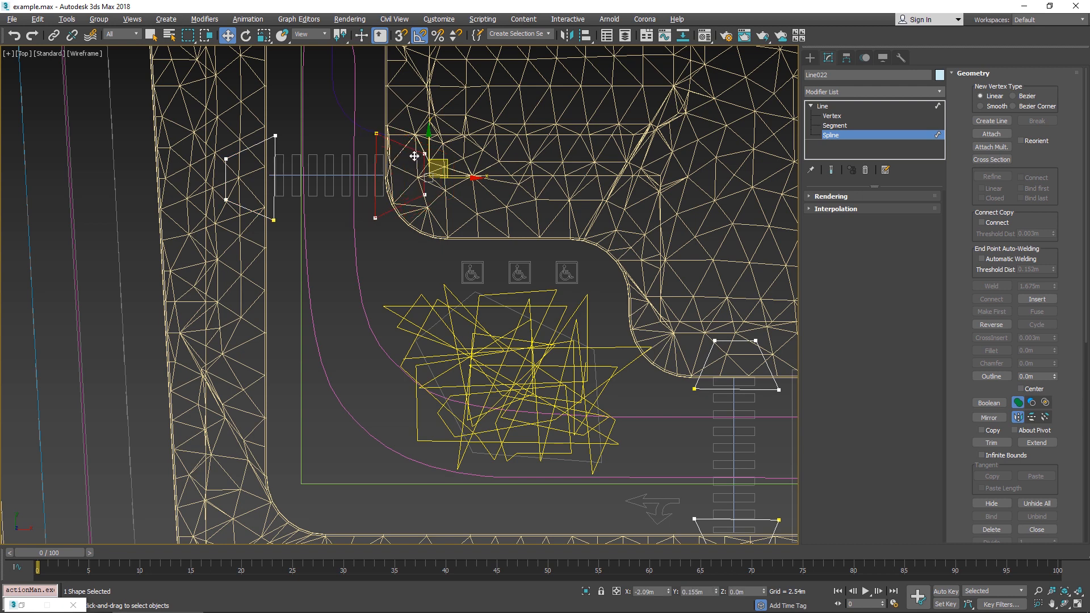
{"action": "left_click", "coordinate": [829, 137]}
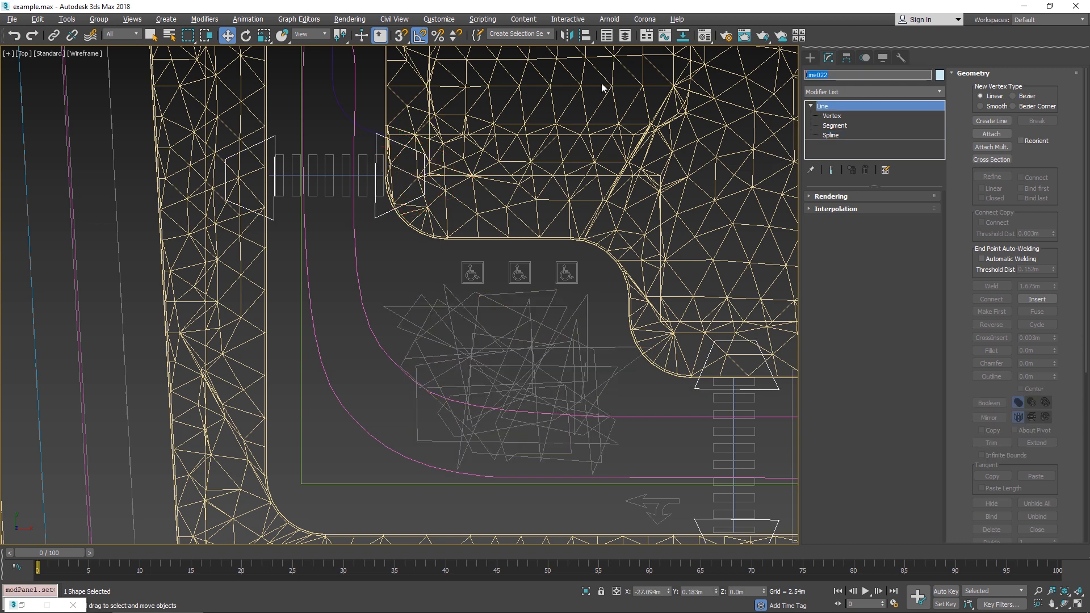
{"action": "type", "text": "Cur"}
- Assign the Curbcut spline as the curbcut of Main Site's Curbed Area 01 and regenerate the result
{"action": "scroll", "coordinate": [518, 138], "scroll_direction": "down", "scroll_amount": 5}
{"action": "middle_click_drag", "start_coordinate": [518, 138], "coordinate": [160, 173]}
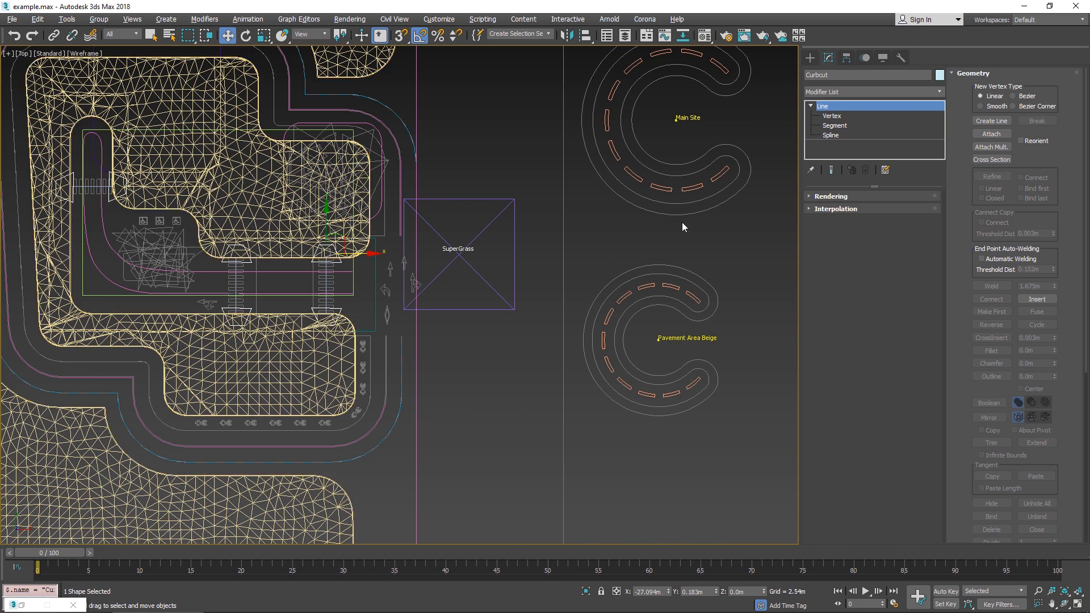
{"action": "left_click", "coordinate": [704, 151]}
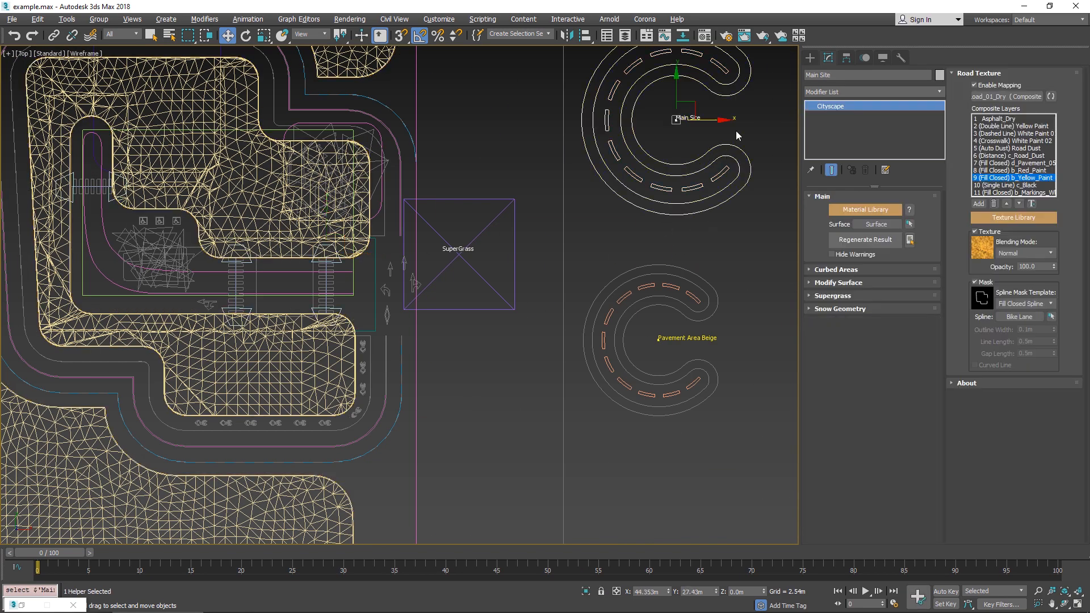
{"action": "middle_click_drag", "start_coordinate": [486, 160], "coordinate": [644, 243]}
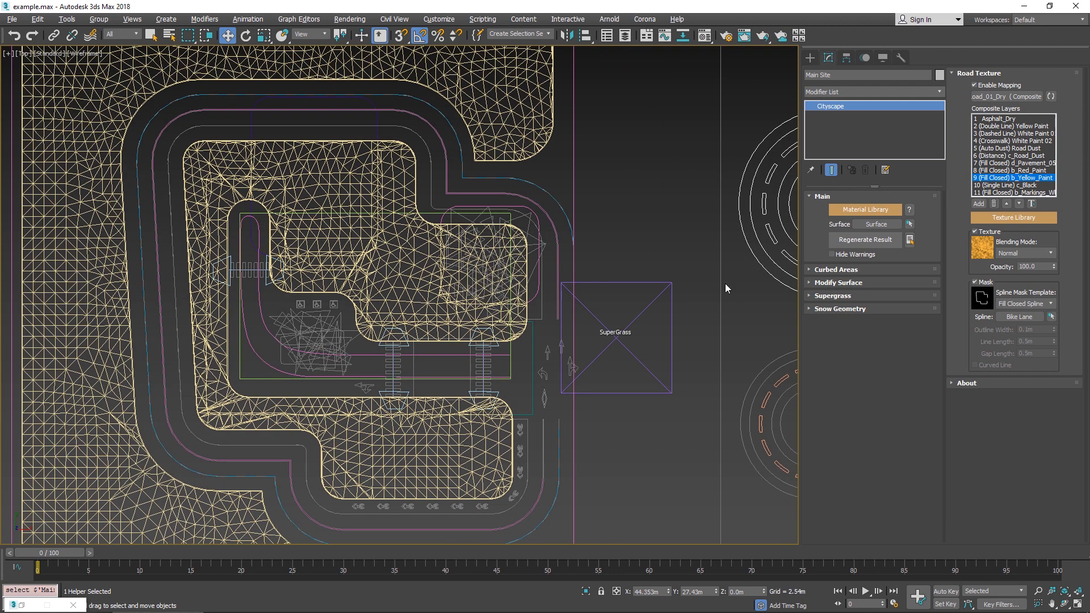
{"action": "left_click", "coordinate": [840, 271]}
{"action": "left_click", "coordinate": [880, 348]}
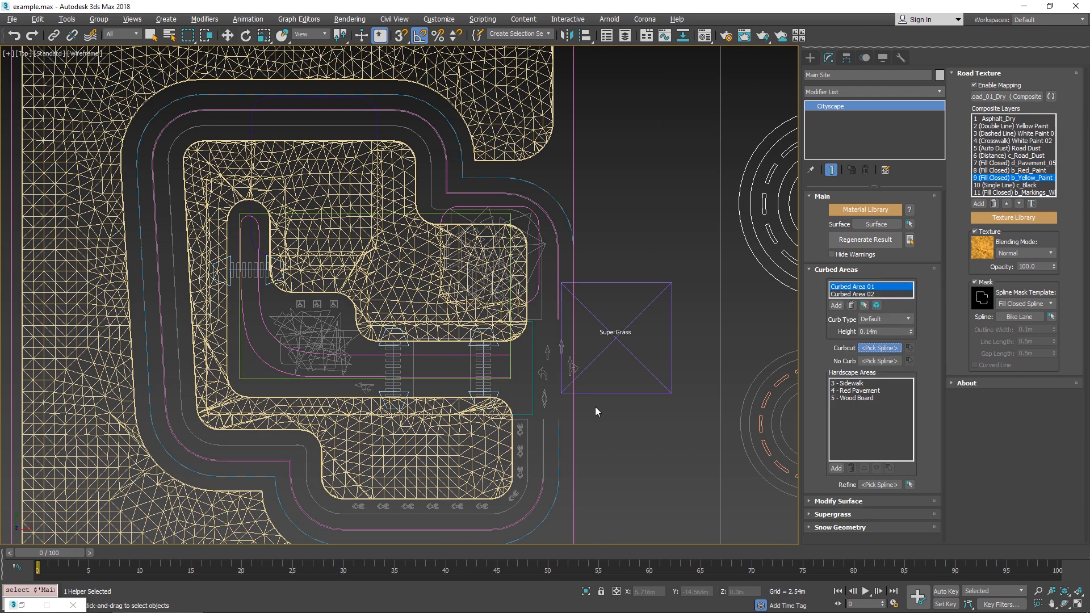
{"action": "scroll", "coordinate": [595, 407], "scroll_direction": "up", "scroll_amount": 5}
{"action": "left_click", "coordinate": [585, 247]}
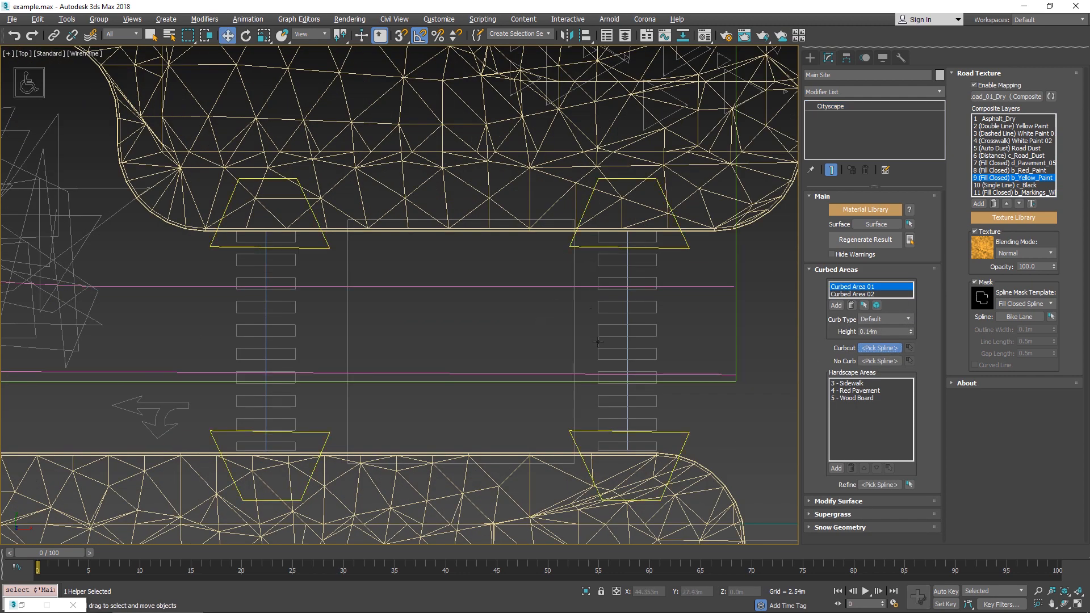
{"action": "left_click", "coordinate": [865, 239]}
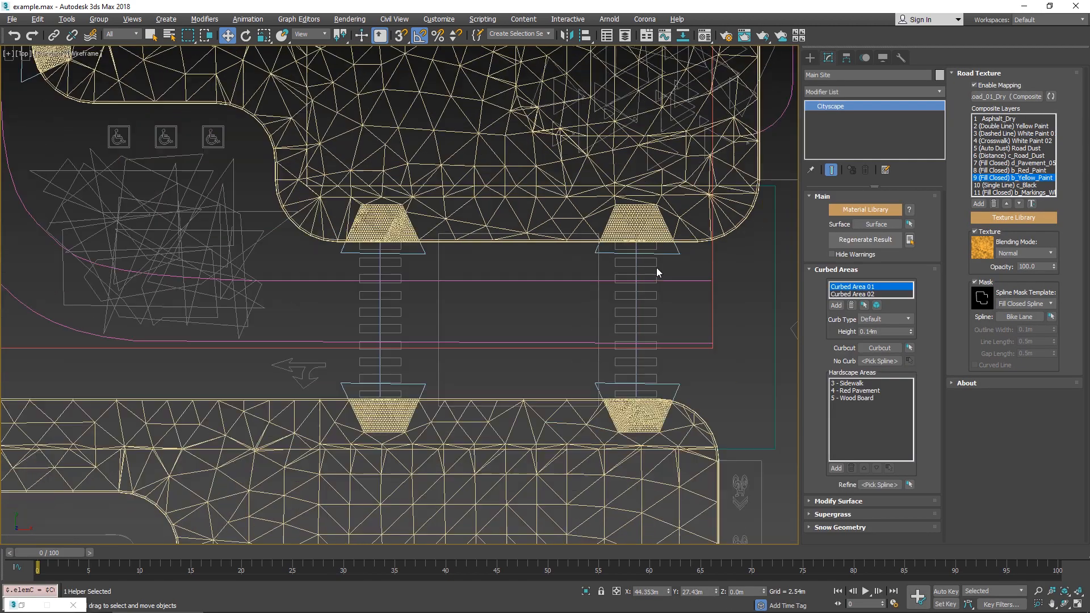
- Inspect the generated curb cuts up close in shaded view and in a render of the site
{"action": "middle_click_drag", "start_coordinate": [656, 268], "coordinate": [529, 493], "text": "alt"}
{"action": "scroll", "coordinate": [509, 256], "scroll_direction": "up", "scroll_amount": 10}
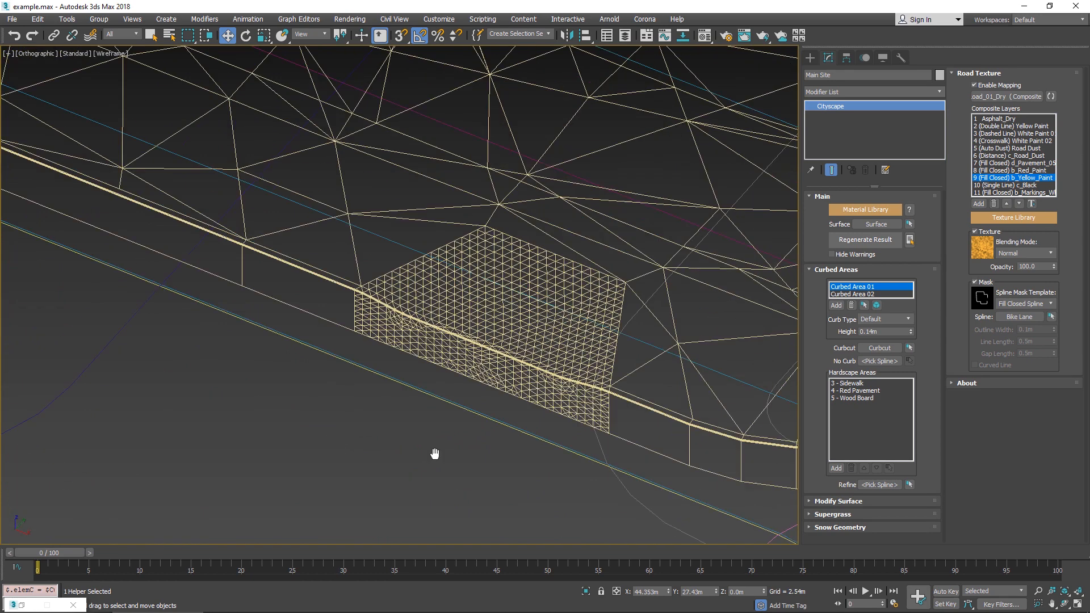
{"action": "key", "text": "F3"}
{"action": "scroll", "coordinate": [566, 463], "scroll_direction": "down", "scroll_amount": 10}
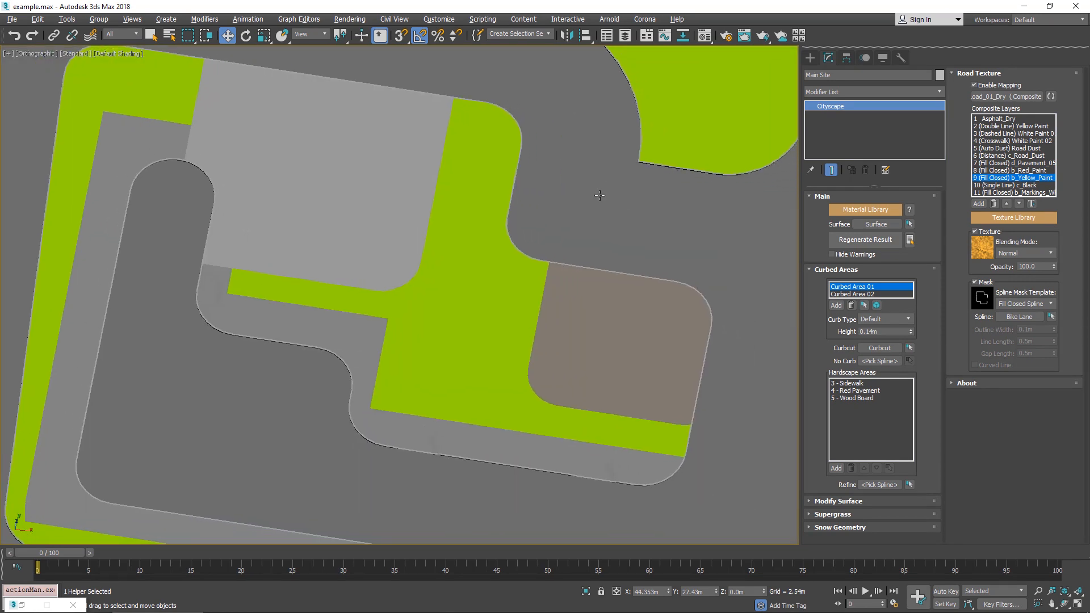
{"action": "key", "text": "alt+z"}
{"action": "left_click_drag", "start_coordinate": [600, 195], "coordinate": [563, 305]}
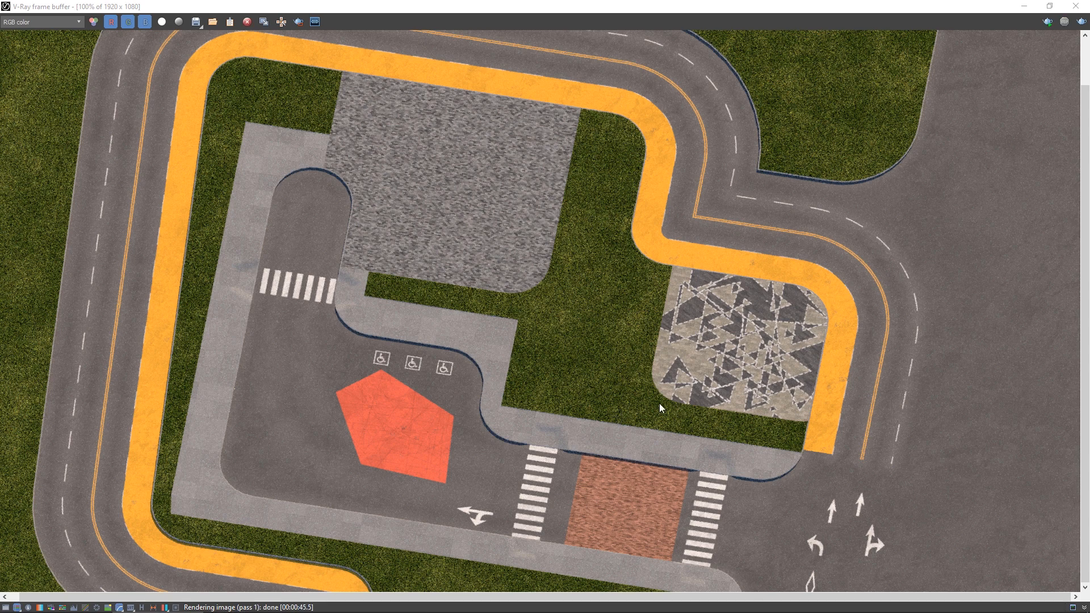
{"action": "double_click", "coordinate": [934, 11]}
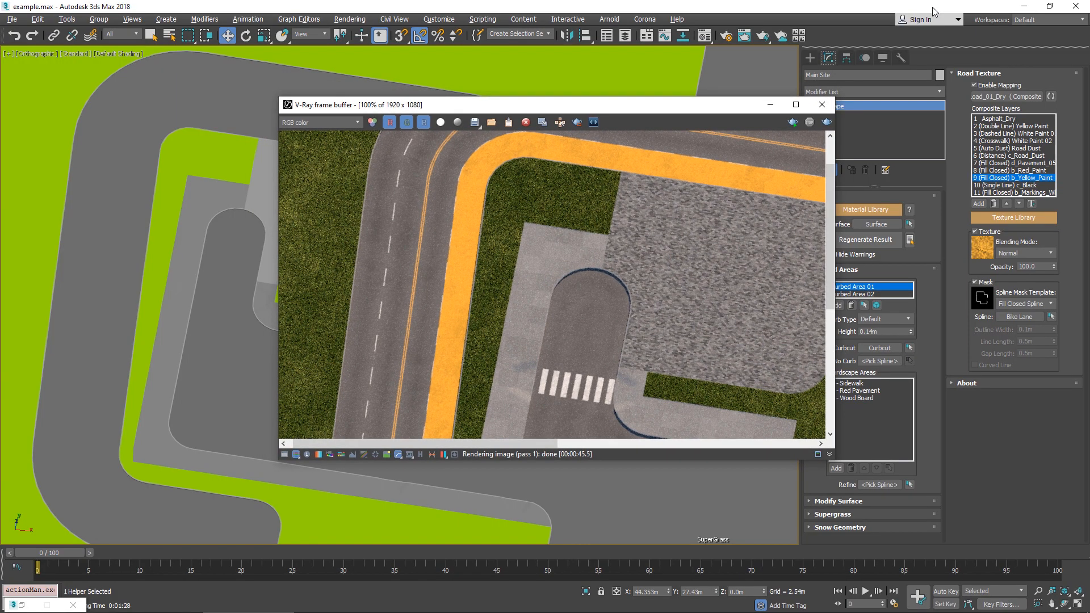
{"action": "left_click", "coordinate": [820, 109]}
- Check the Surface object's modifier stack and open Main Site's Modify Surface settings
{"action": "middle_click_drag", "start_coordinate": [666, 162], "coordinate": [547, 226]}
{"action": "scroll", "coordinate": [547, 226], "scroll_direction": "down", "scroll_amount": 5}
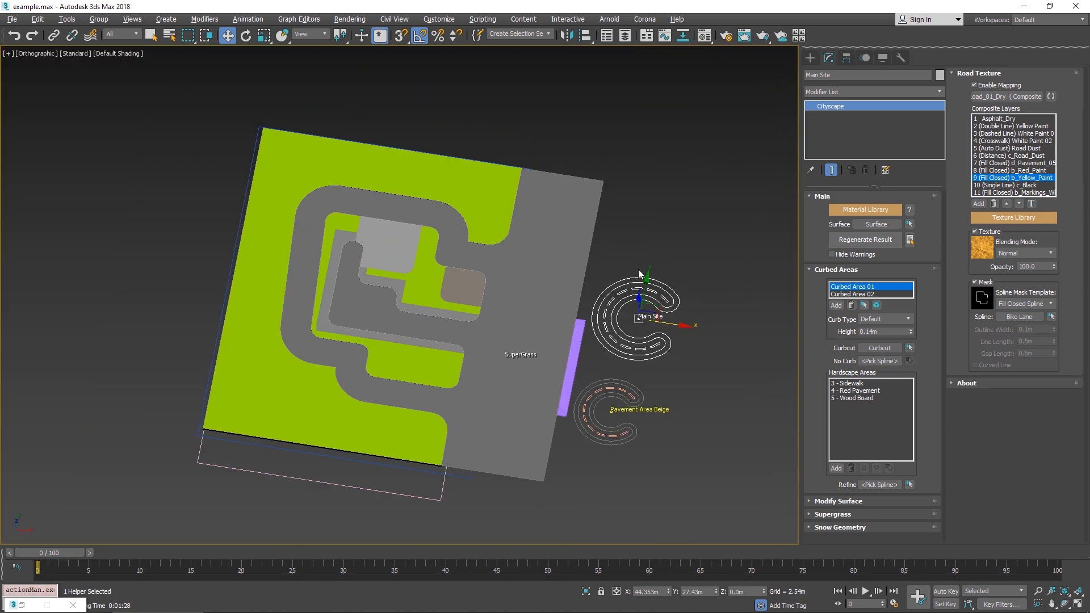
{"action": "middle_click_drag", "start_coordinate": [637, 280], "coordinate": [591, 243], "text": "alt"}
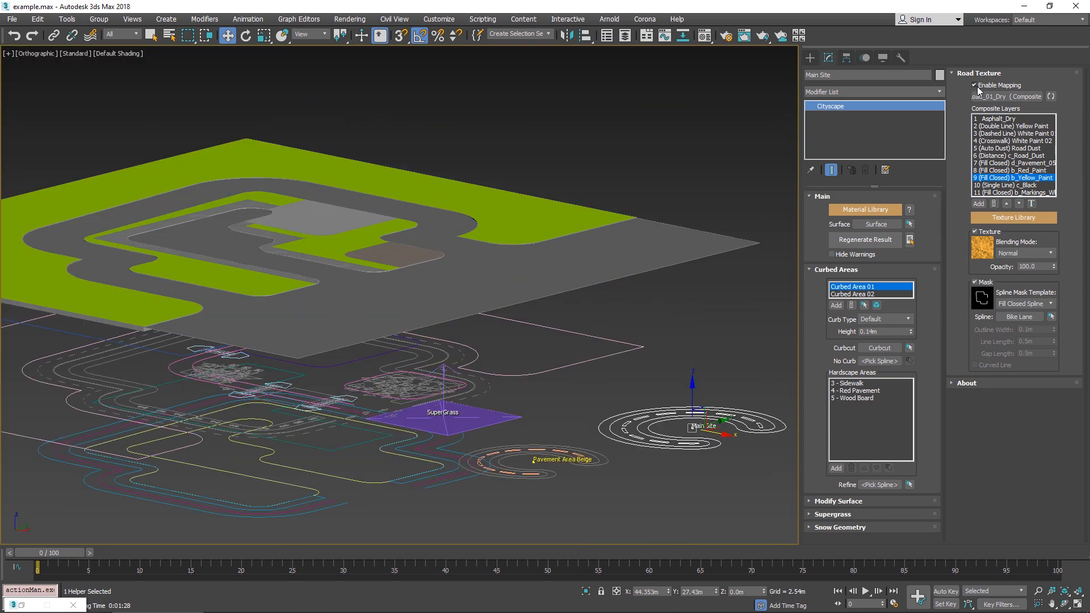
{"action": "left_click", "coordinate": [679, 239]}
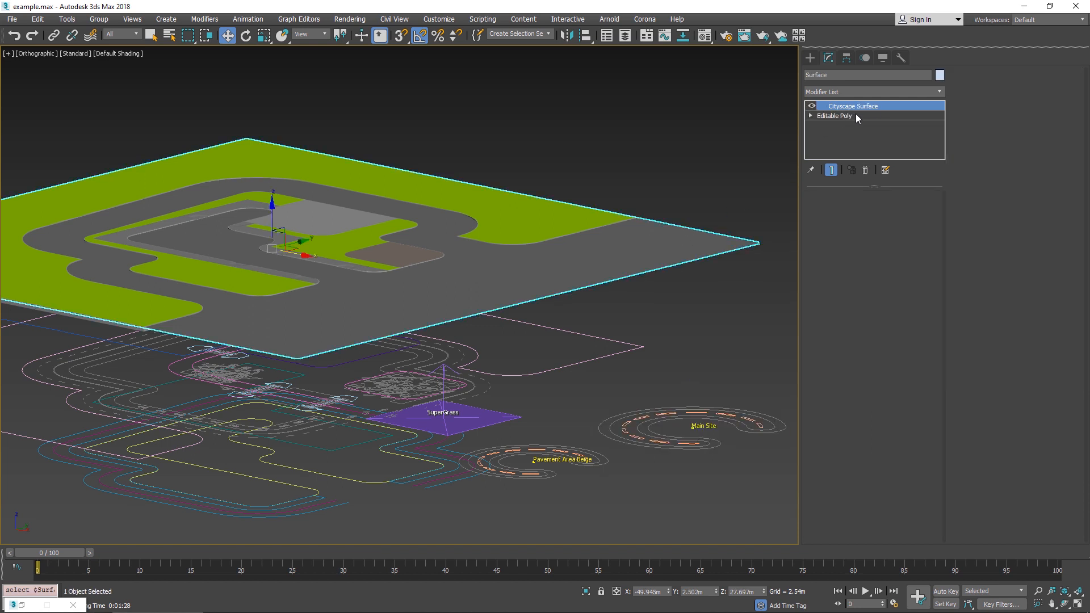
{"action": "left_click", "coordinate": [738, 420]}
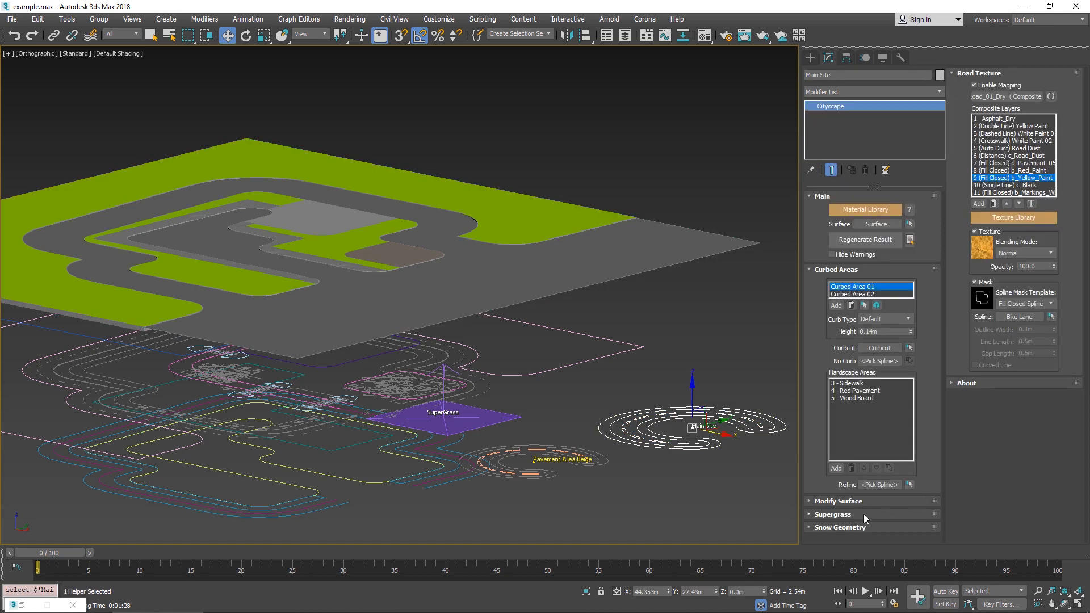
{"action": "left_click", "coordinate": [852, 506]}
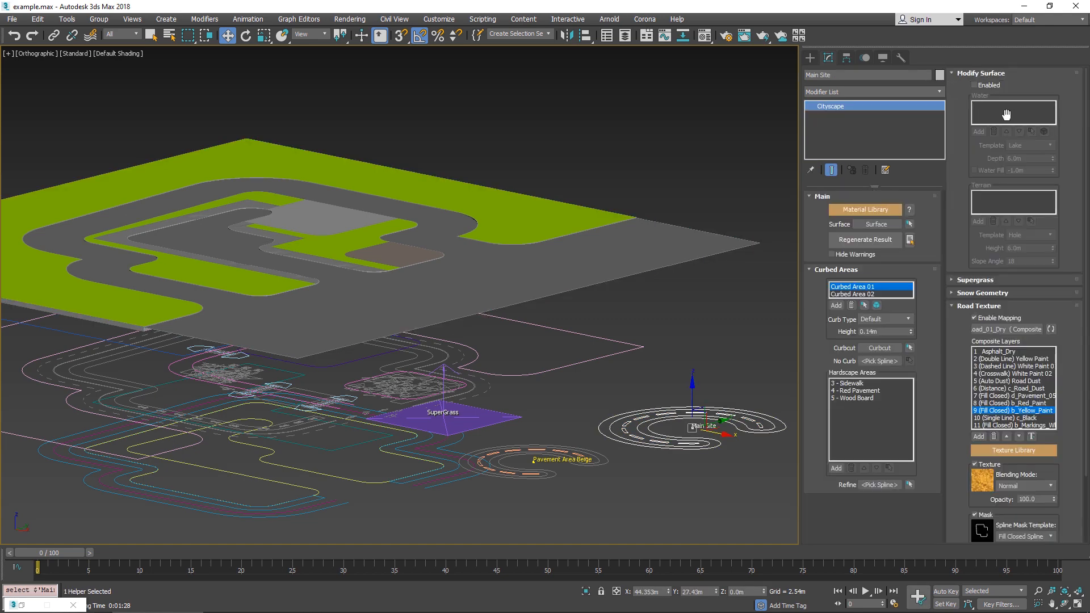
- Examine the Surface and Curbed_Area001 objects in the shaded view, including the lowered curbs at the crosswalks
{"action": "left_click", "coordinate": [679, 260]}
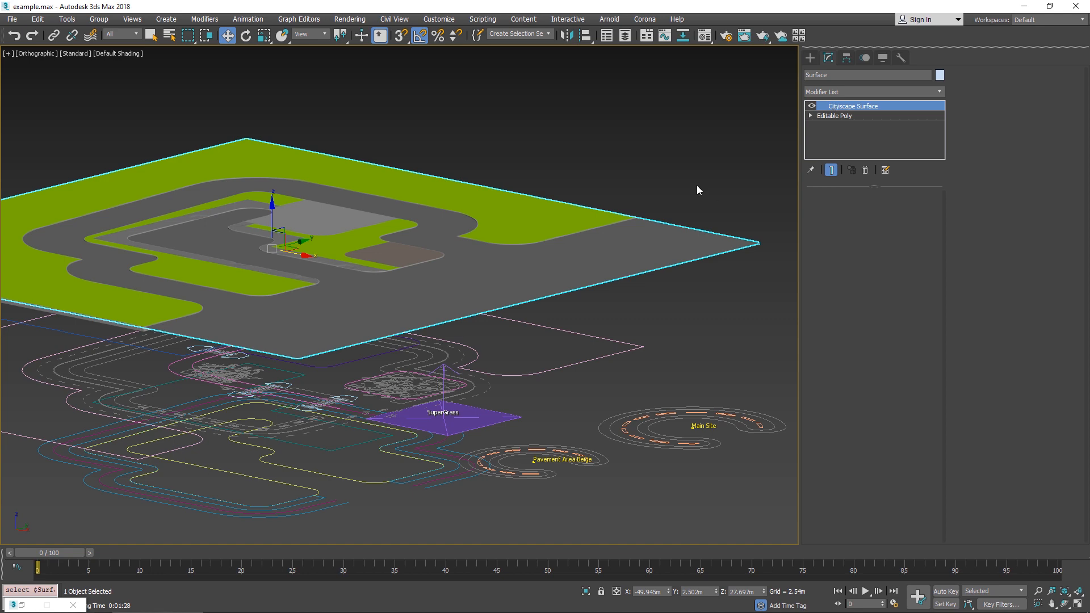
{"action": "scroll", "coordinate": [290, 226], "scroll_direction": "up", "scroll_amount": 8}
{"action": "left_click", "coordinate": [480, 305]}
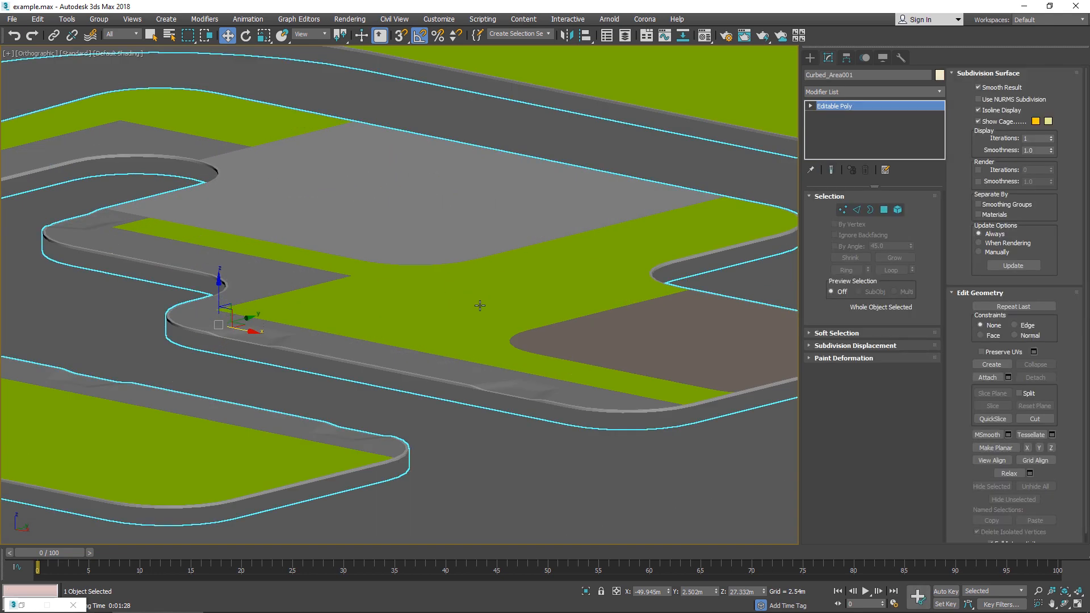
{"action": "scroll", "coordinate": [480, 305], "scroll_direction": "down", "scroll_amount": 5}
{"action": "scroll", "coordinate": [613, 312], "scroll_direction": "down", "scroll_amount": 3}
{"action": "middle_click_drag", "start_coordinate": [613, 312], "coordinate": [347, 228]}
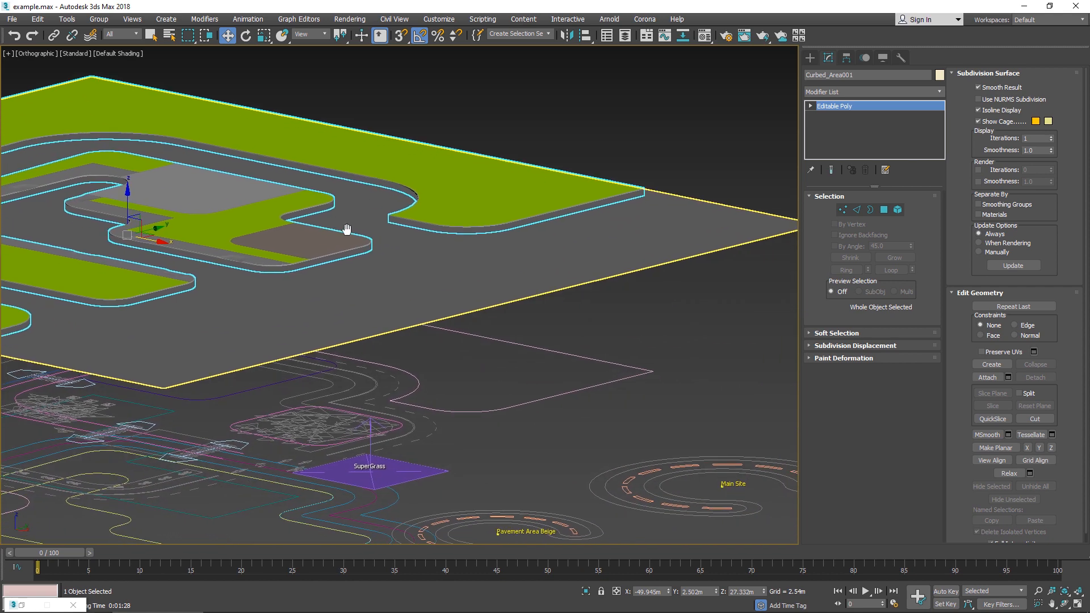
{"action": "middle_click_drag", "start_coordinate": [244, 243], "coordinate": [401, 304]}
{"action": "scroll", "coordinate": [400, 304], "scroll_direction": "up", "scroll_amount": 8}
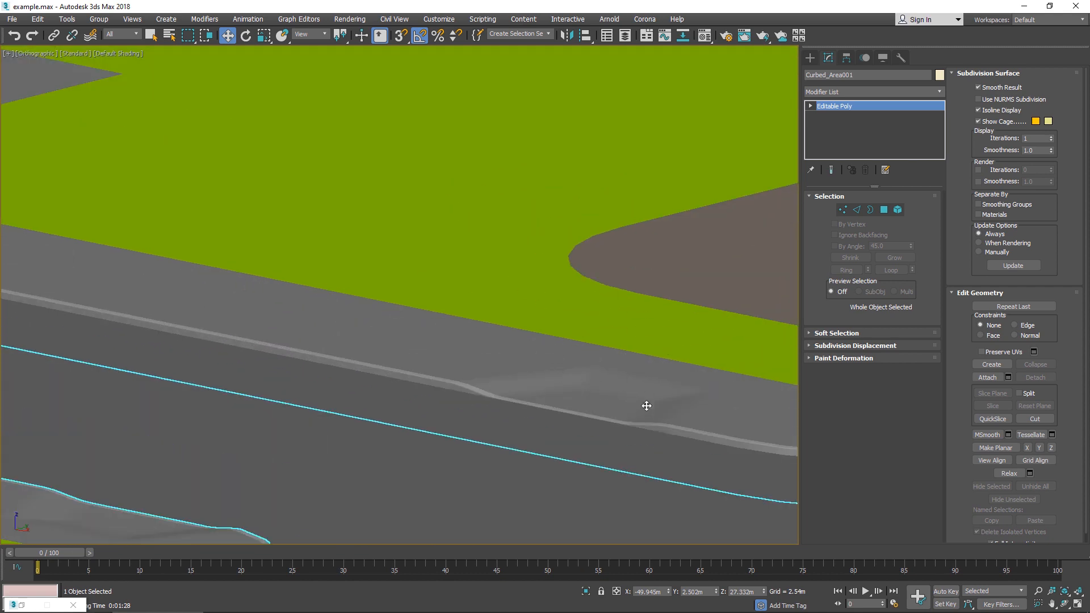
{"action": "key", "text": "z"}
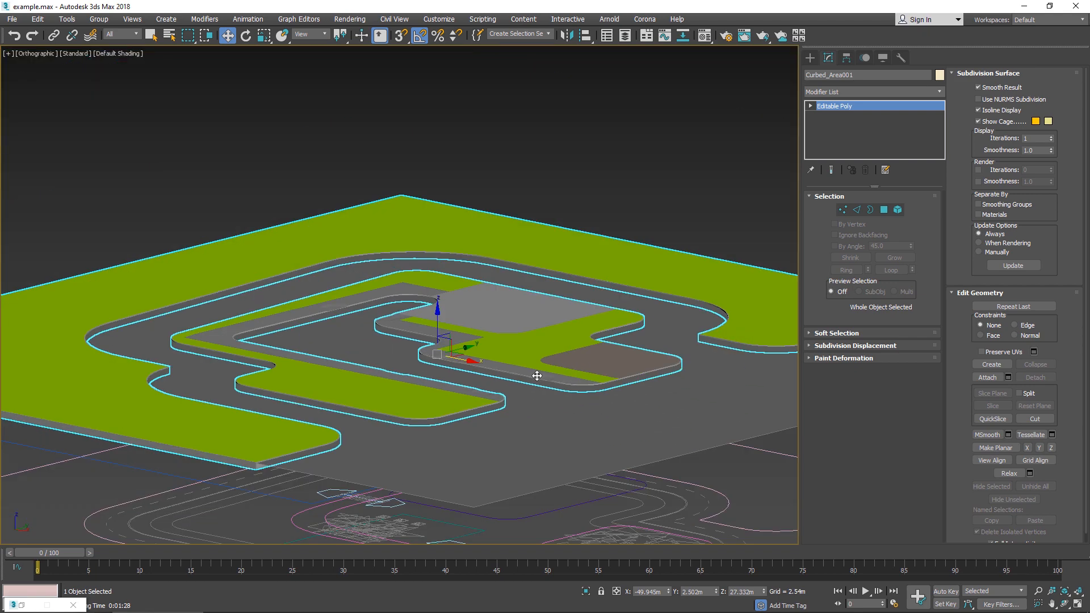
{"action": "scroll", "coordinate": [537, 376], "scroll_direction": "down", "scroll_amount": 3}
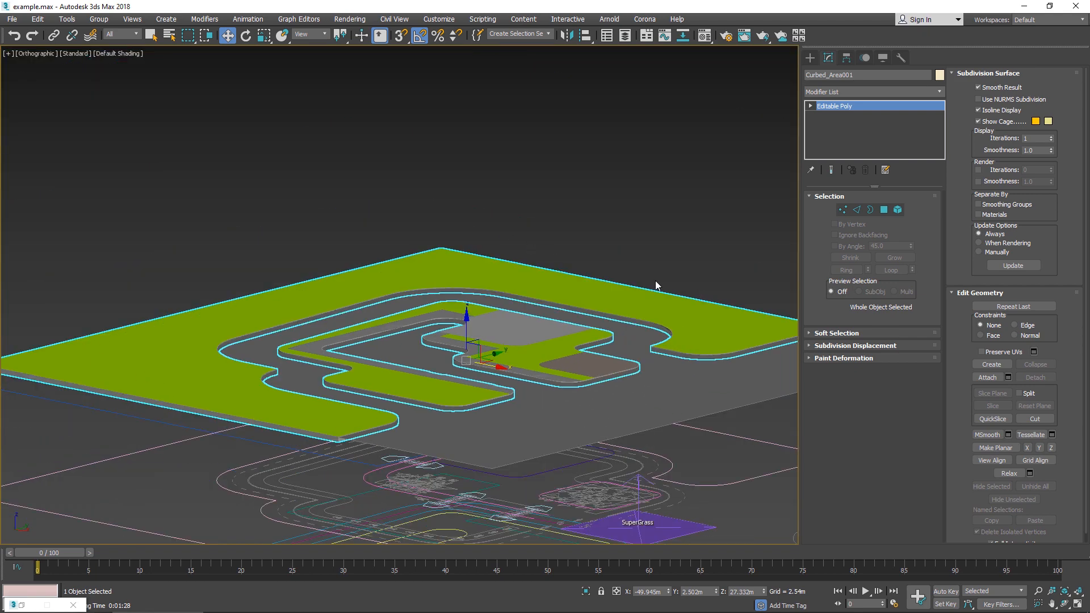
{"action": "middle_click_drag", "start_coordinate": [751, 432], "coordinate": [535, 357]}
{"action": "mouse_move", "coordinate": [469, 343]}
{"action": "middle_mouse_down", "text": "alt"}
{"action": "mouse_move", "coordinate": [452, 352]}
{"action": "mouse_move", "coordinate": [488, 343]}
{"action": "middle_mouse_up", "text": "alt"}
{"action": "left_click", "coordinate": [682, 431]}
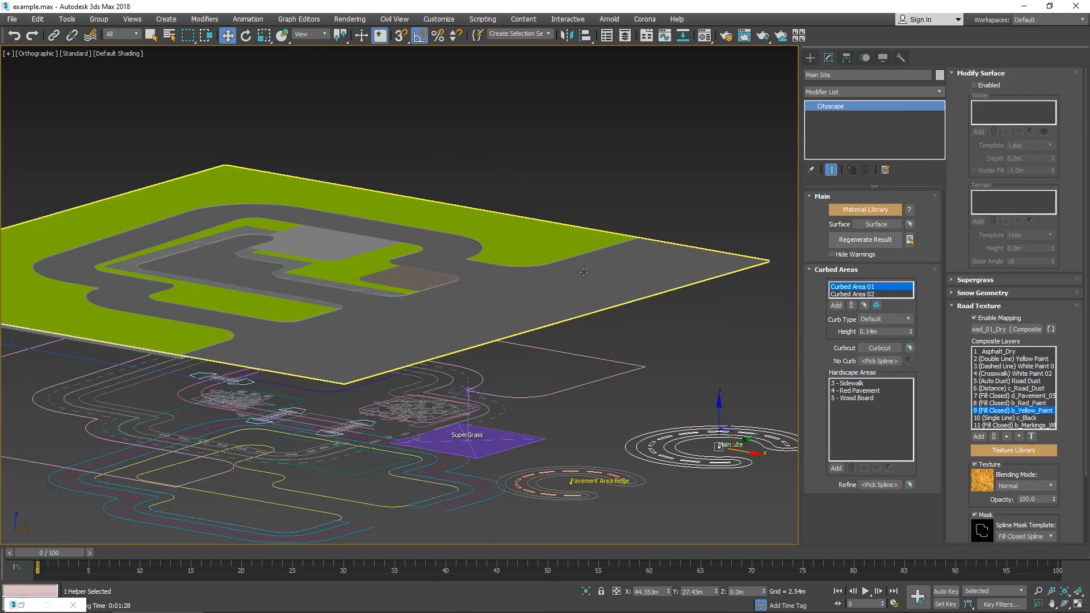
{"action": "left_click", "coordinate": [610, 294]}
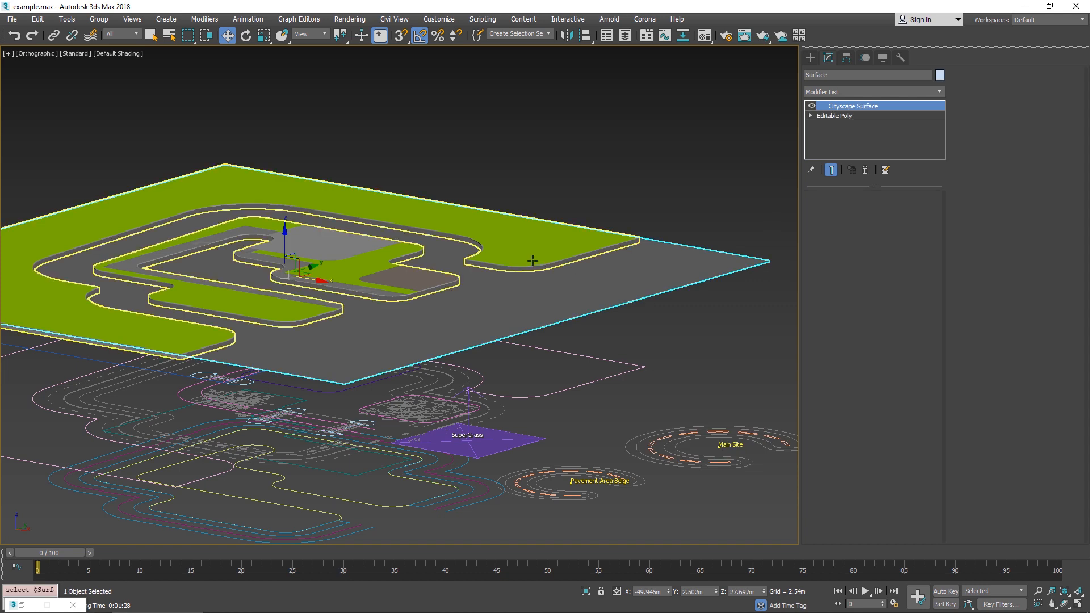